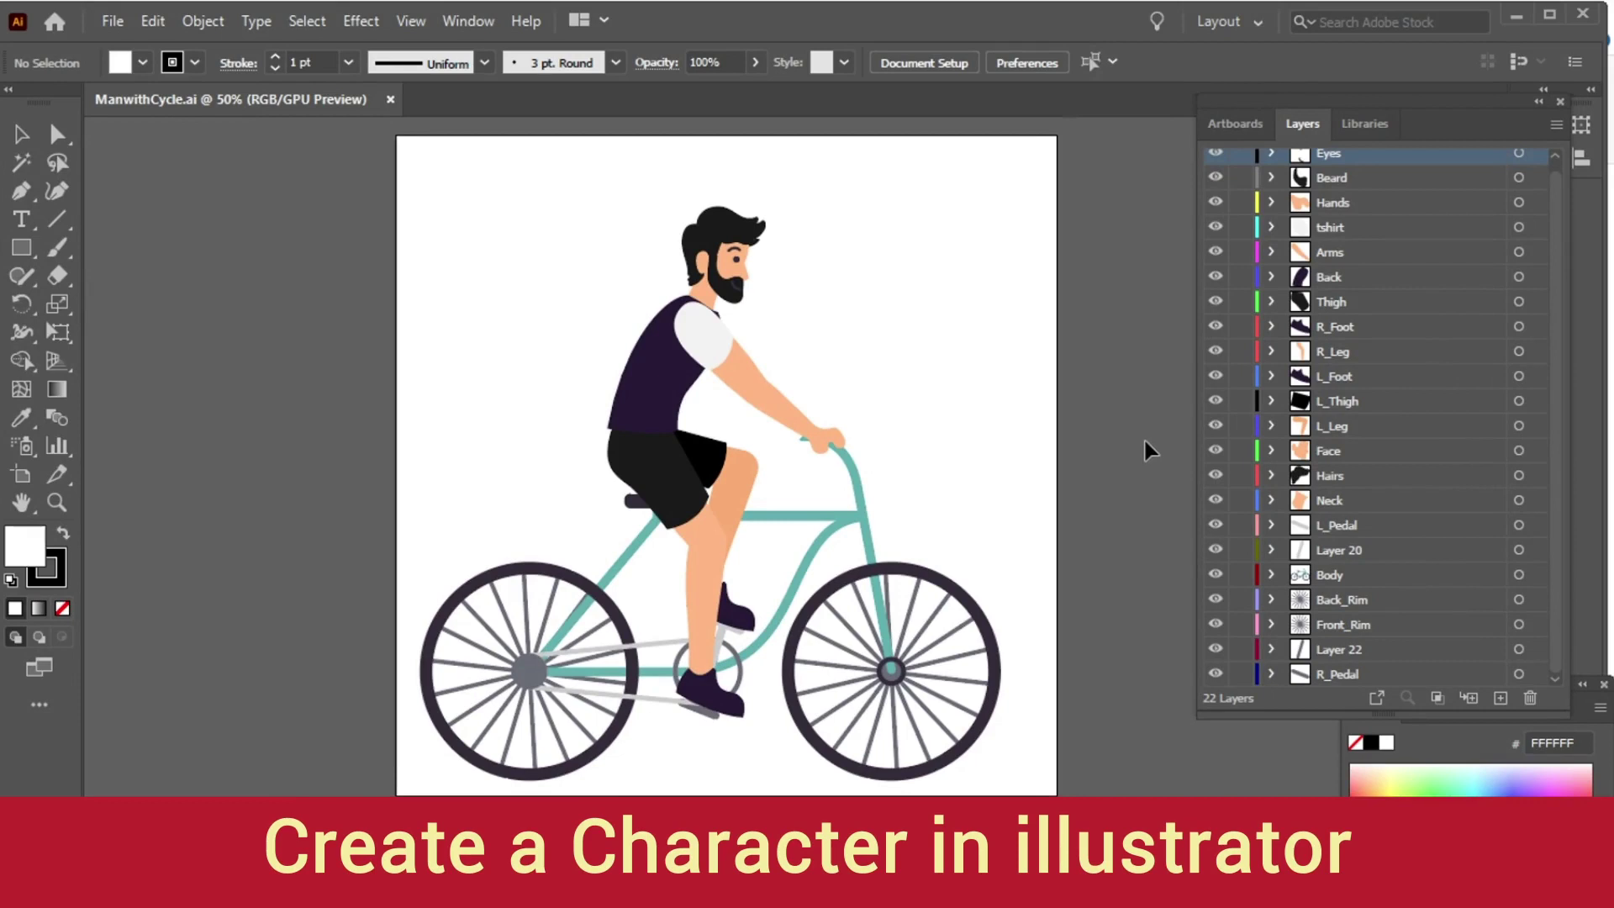
- Examine the character's separate layers by toggling the visibility of Eyes, Beard, Hands, Arms and several others off and on
scroll(1390, 414, up, 1)
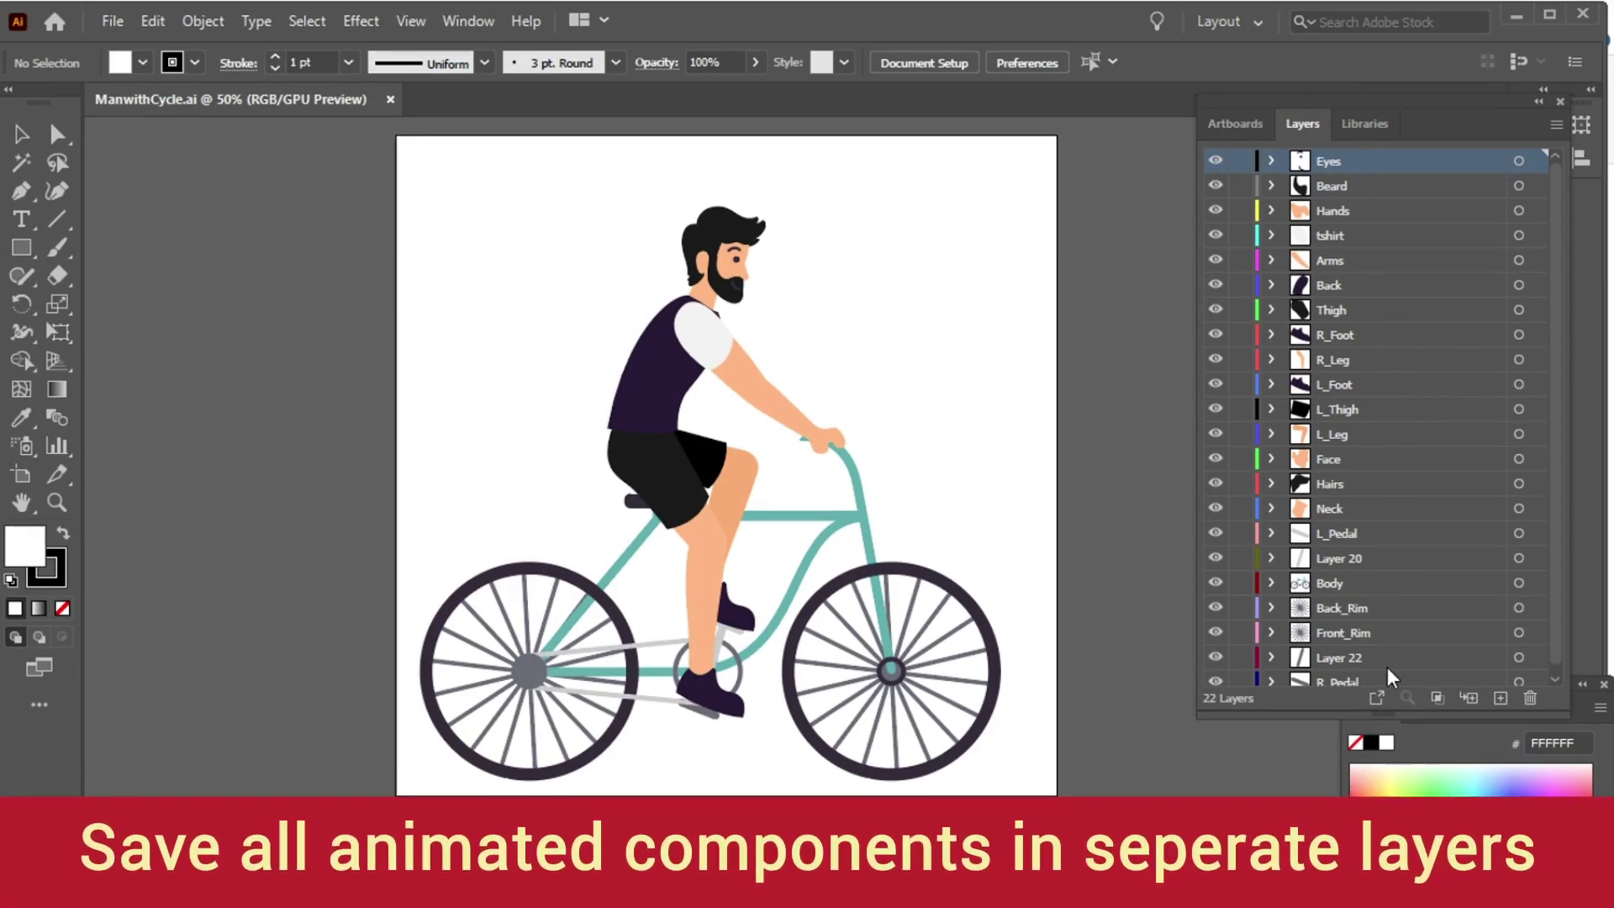
scroll(1368, 605, down, 1)
scroll(1366, 626, up, 1)
click(1215, 160)
click(1215, 160)
click(1215, 184)
click(1216, 185)
click(1215, 210)
click(1215, 210)
click(1215, 260)
click(1216, 260)
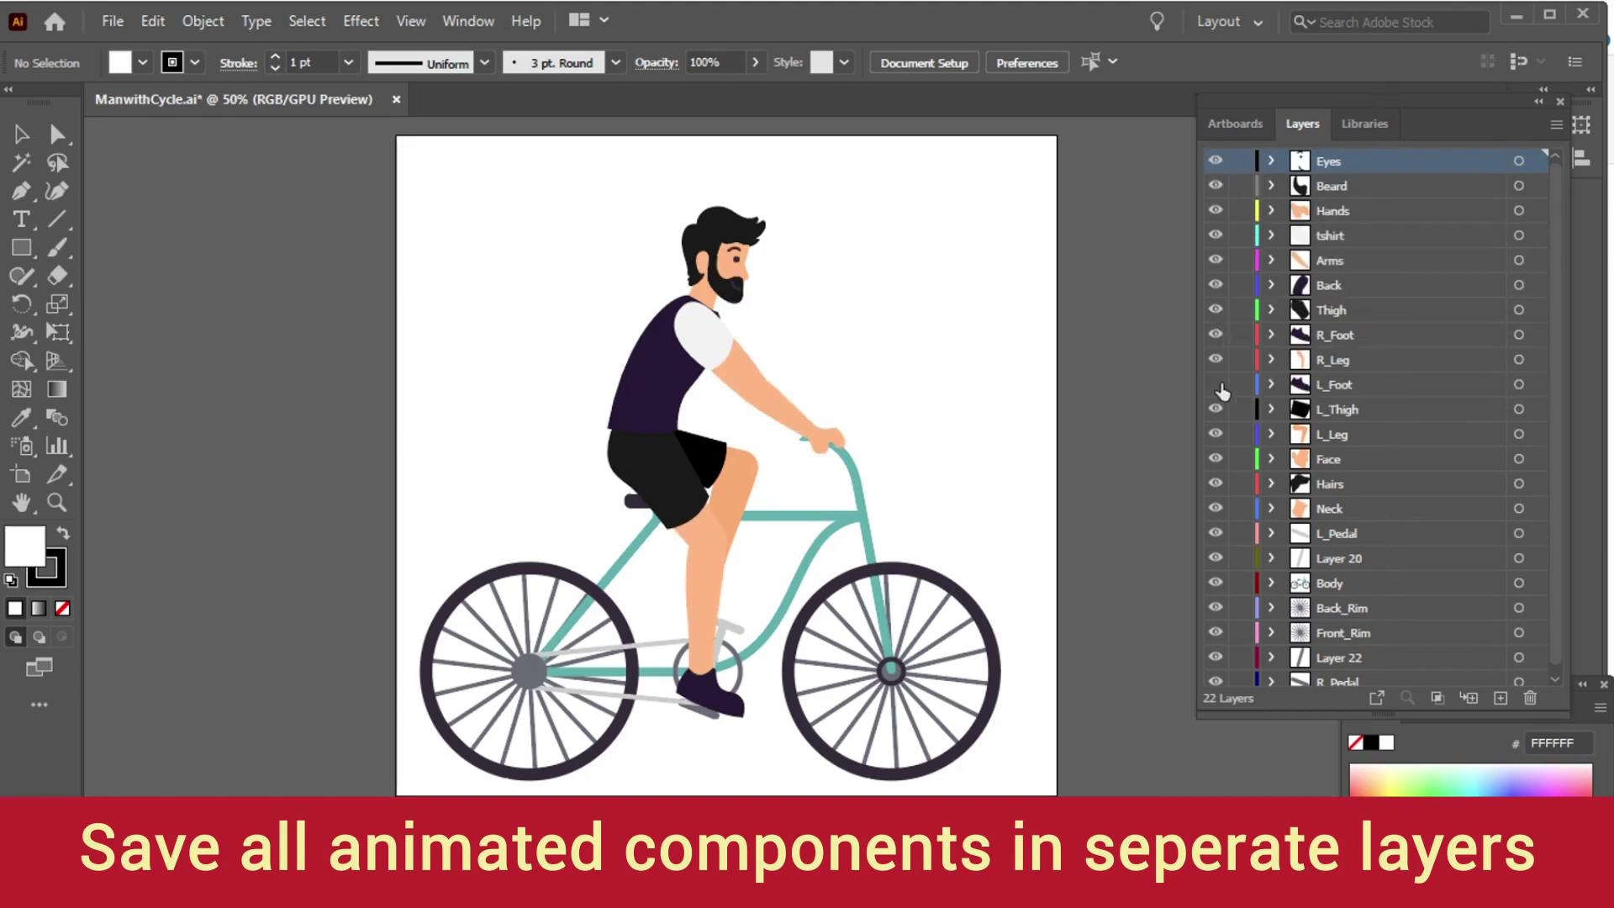
scroll(1219, 445, down, 1)
click(1216, 476)
click(1216, 476)
click(1215, 574)
click(1215, 574)
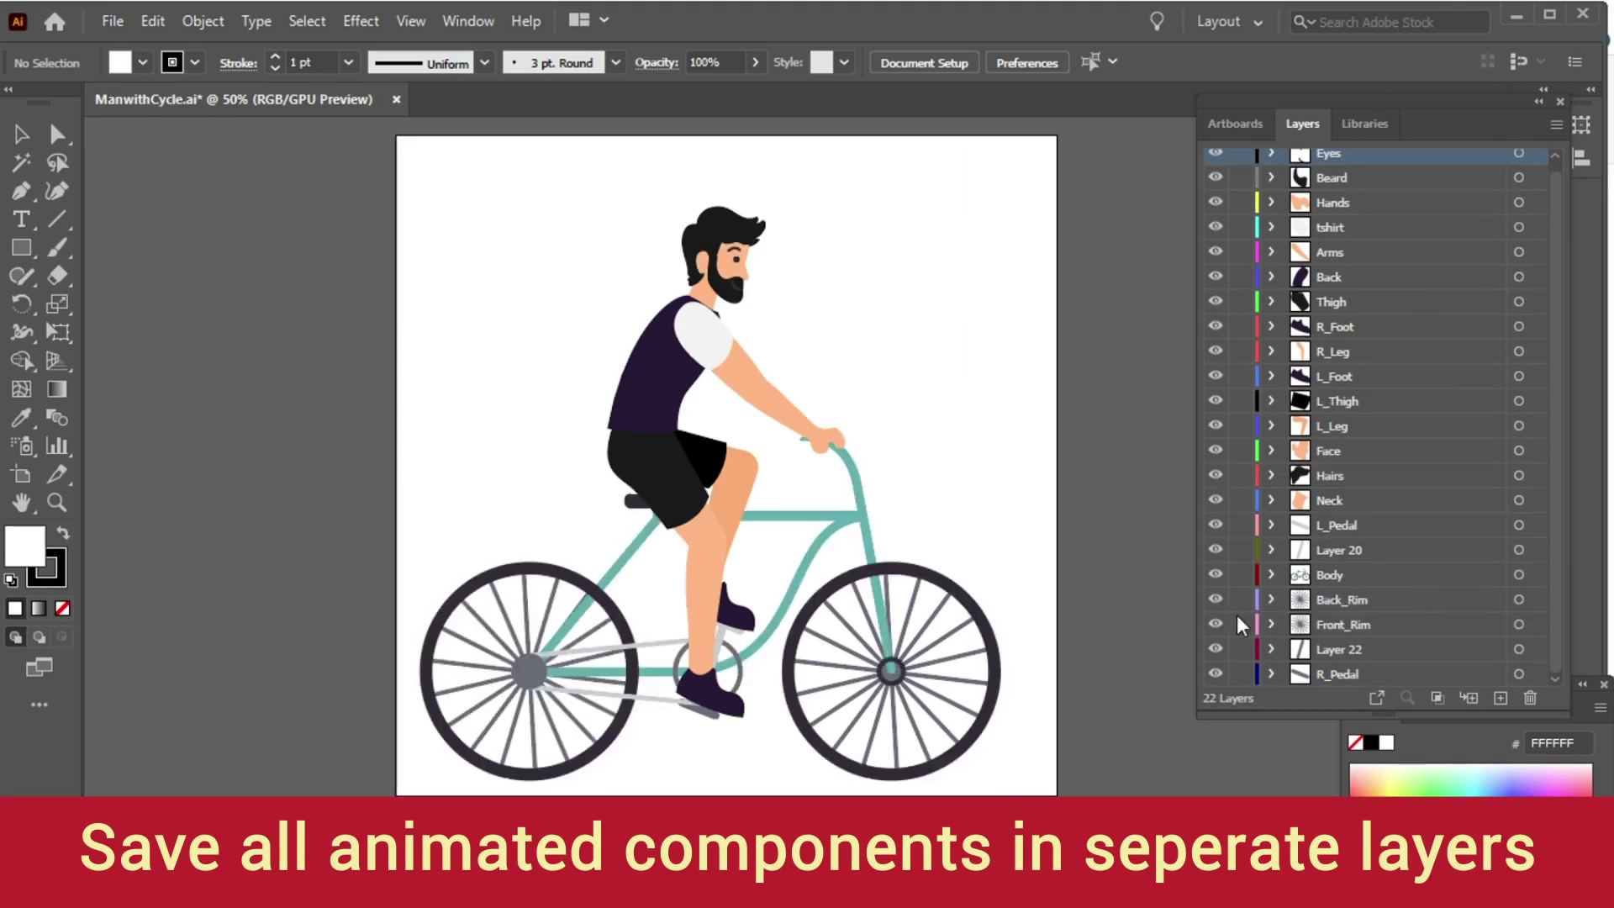
- Switch to After Effects and create a new composition named "Biccycle ride" with the default settings
click(1370, 574)
click(1345, 378)
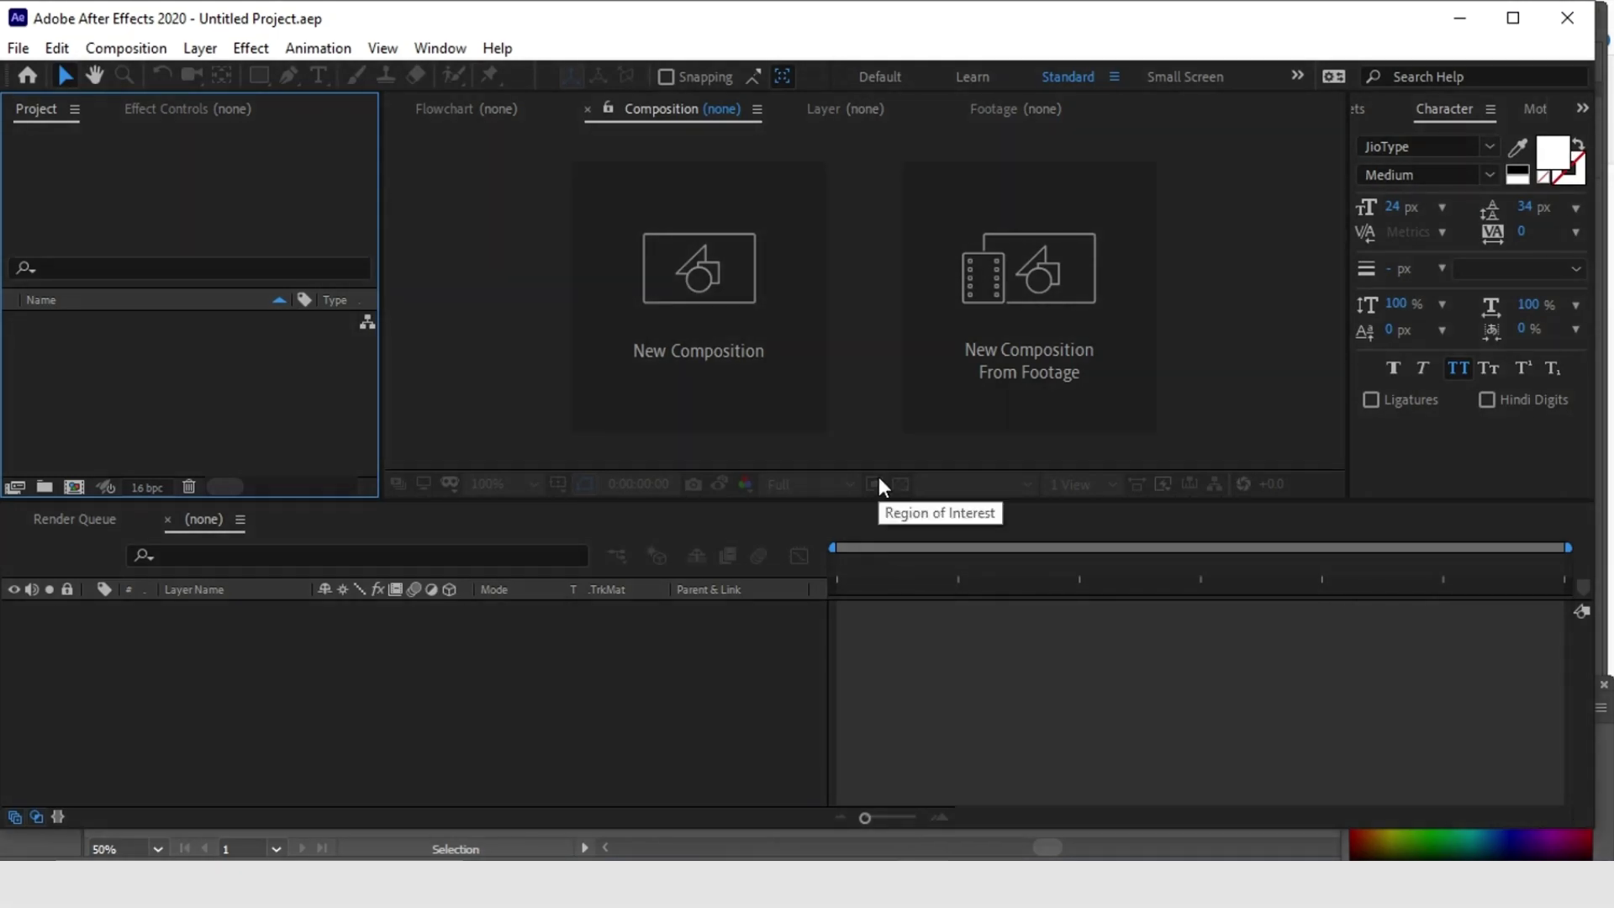
click(789, 350)
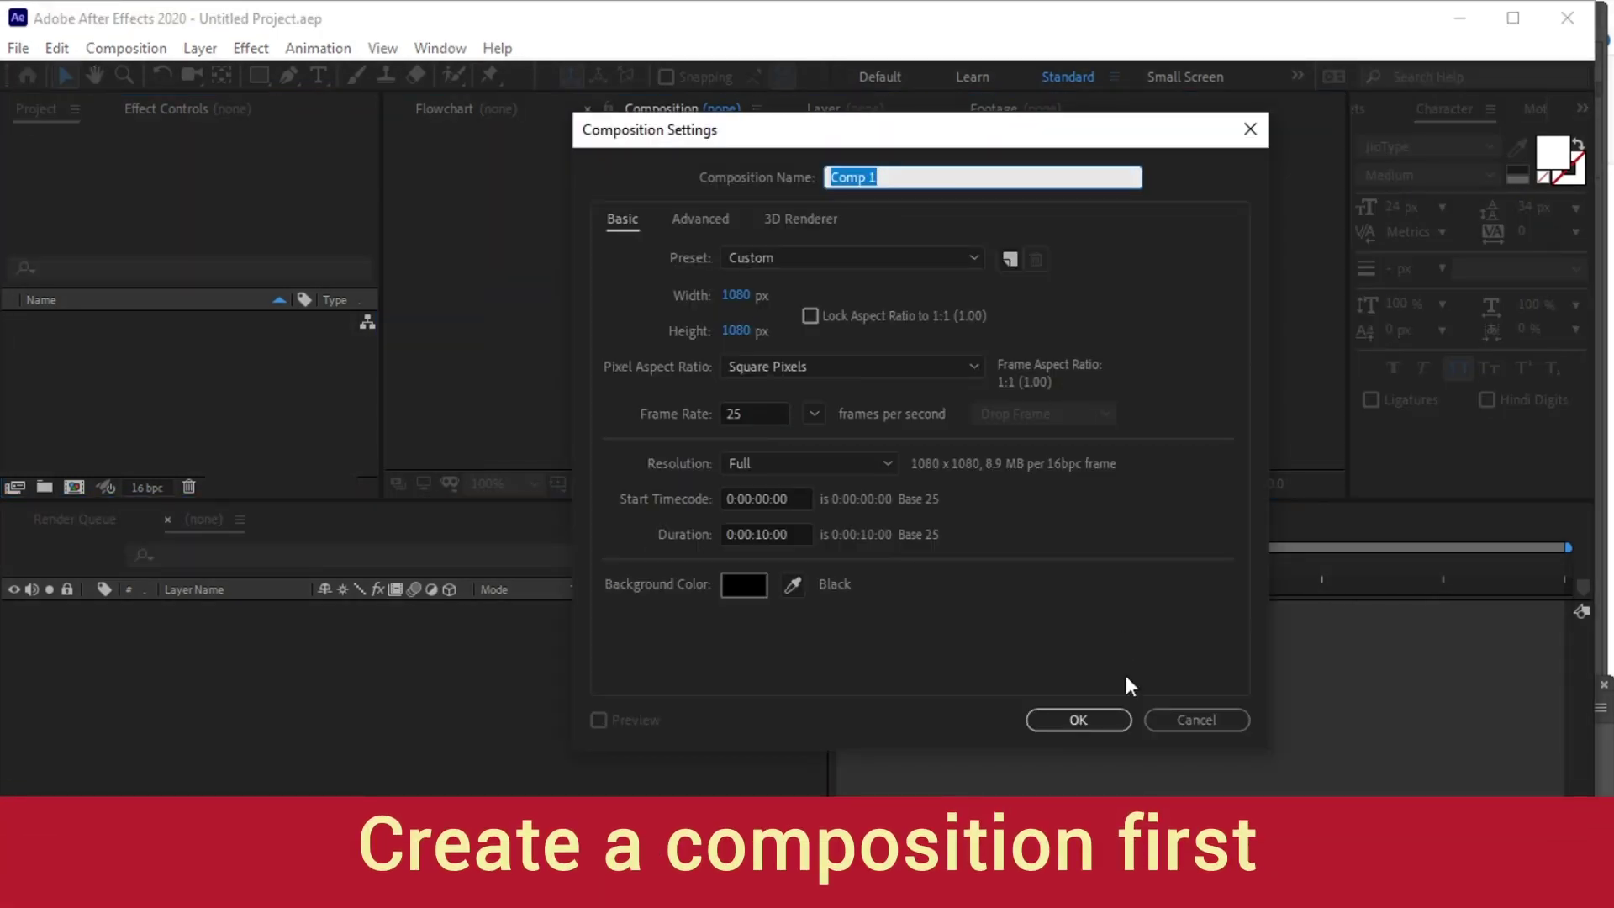
text(Bl)
text(ccycle ride)
click(1123, 716)
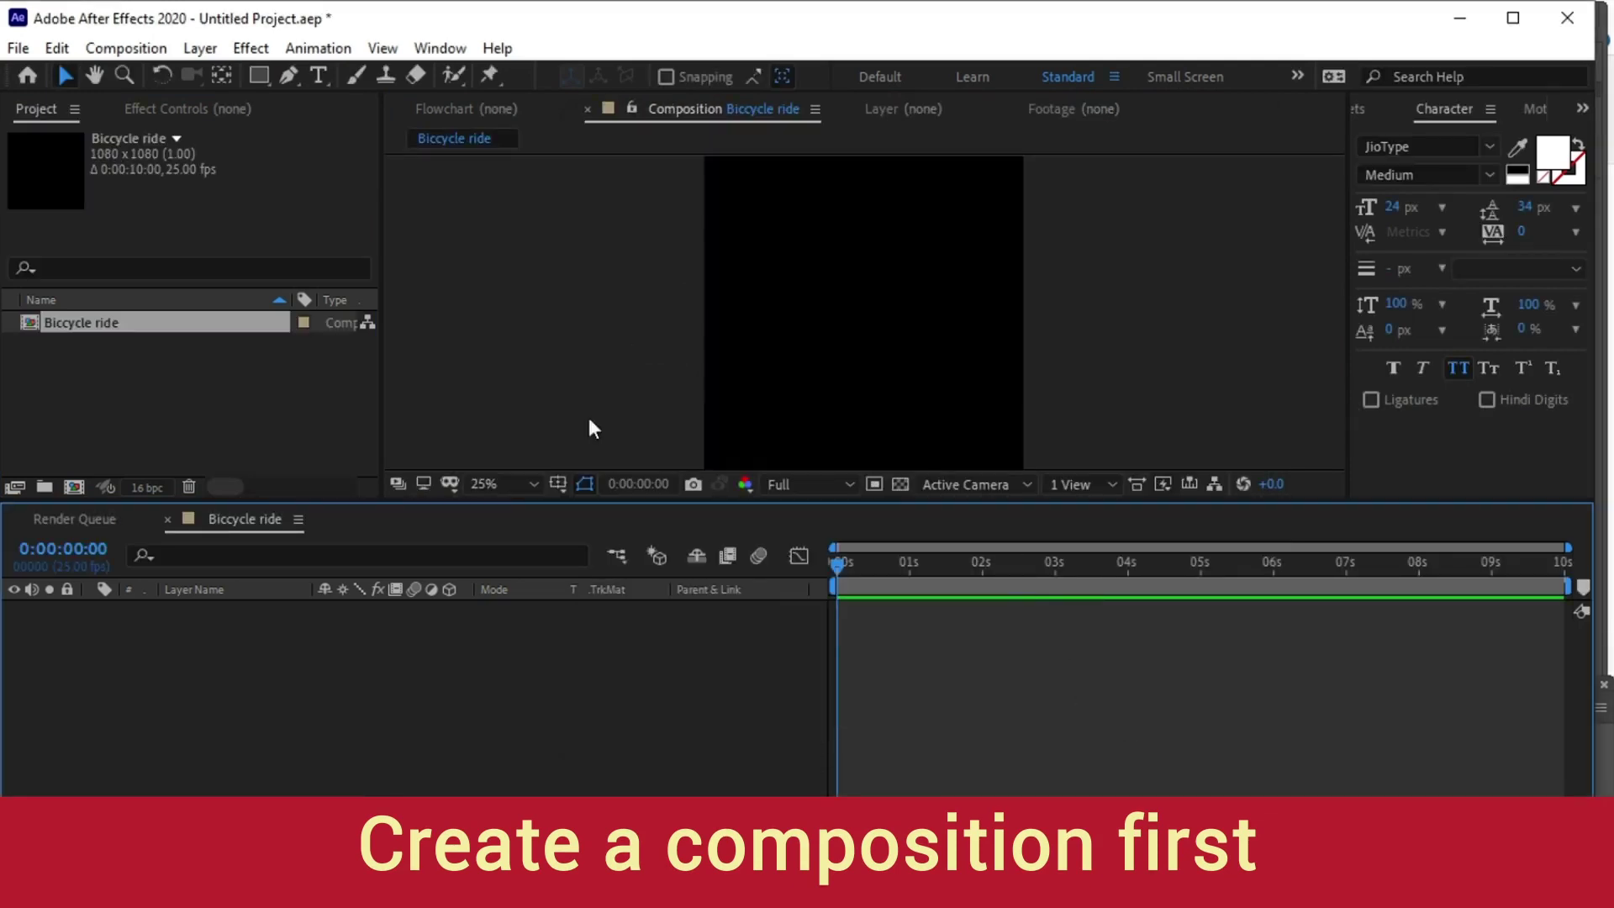
- Import ManwithCycle.ai as a composition with its footage dimensions kept at Layer Size
double_click(101, 420)
click(361, 252)
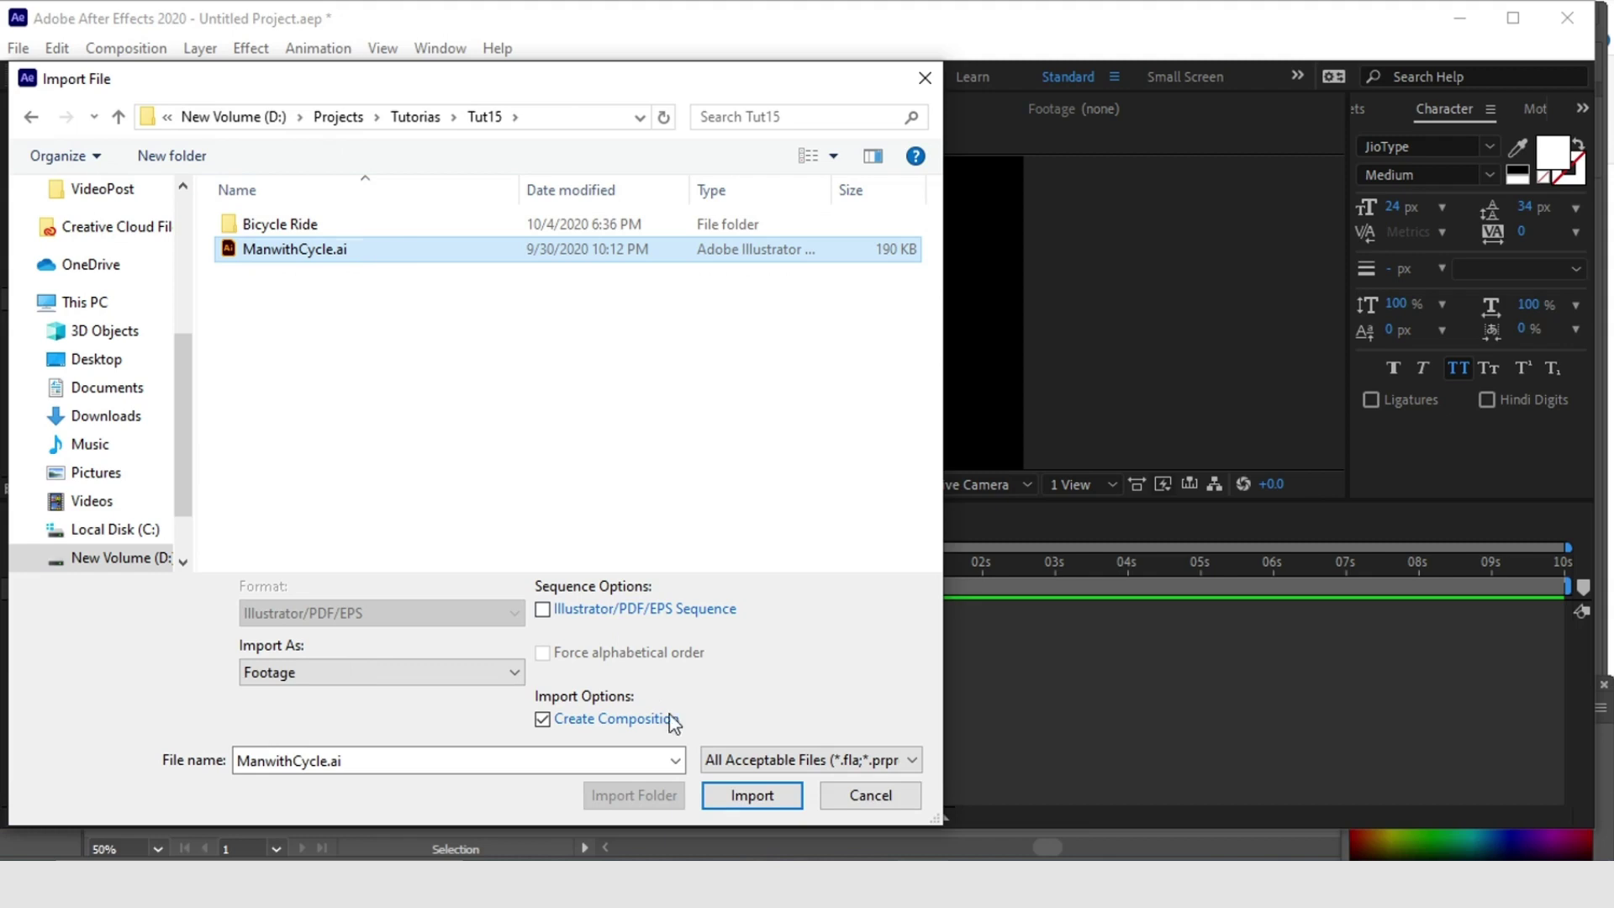
click(727, 795)
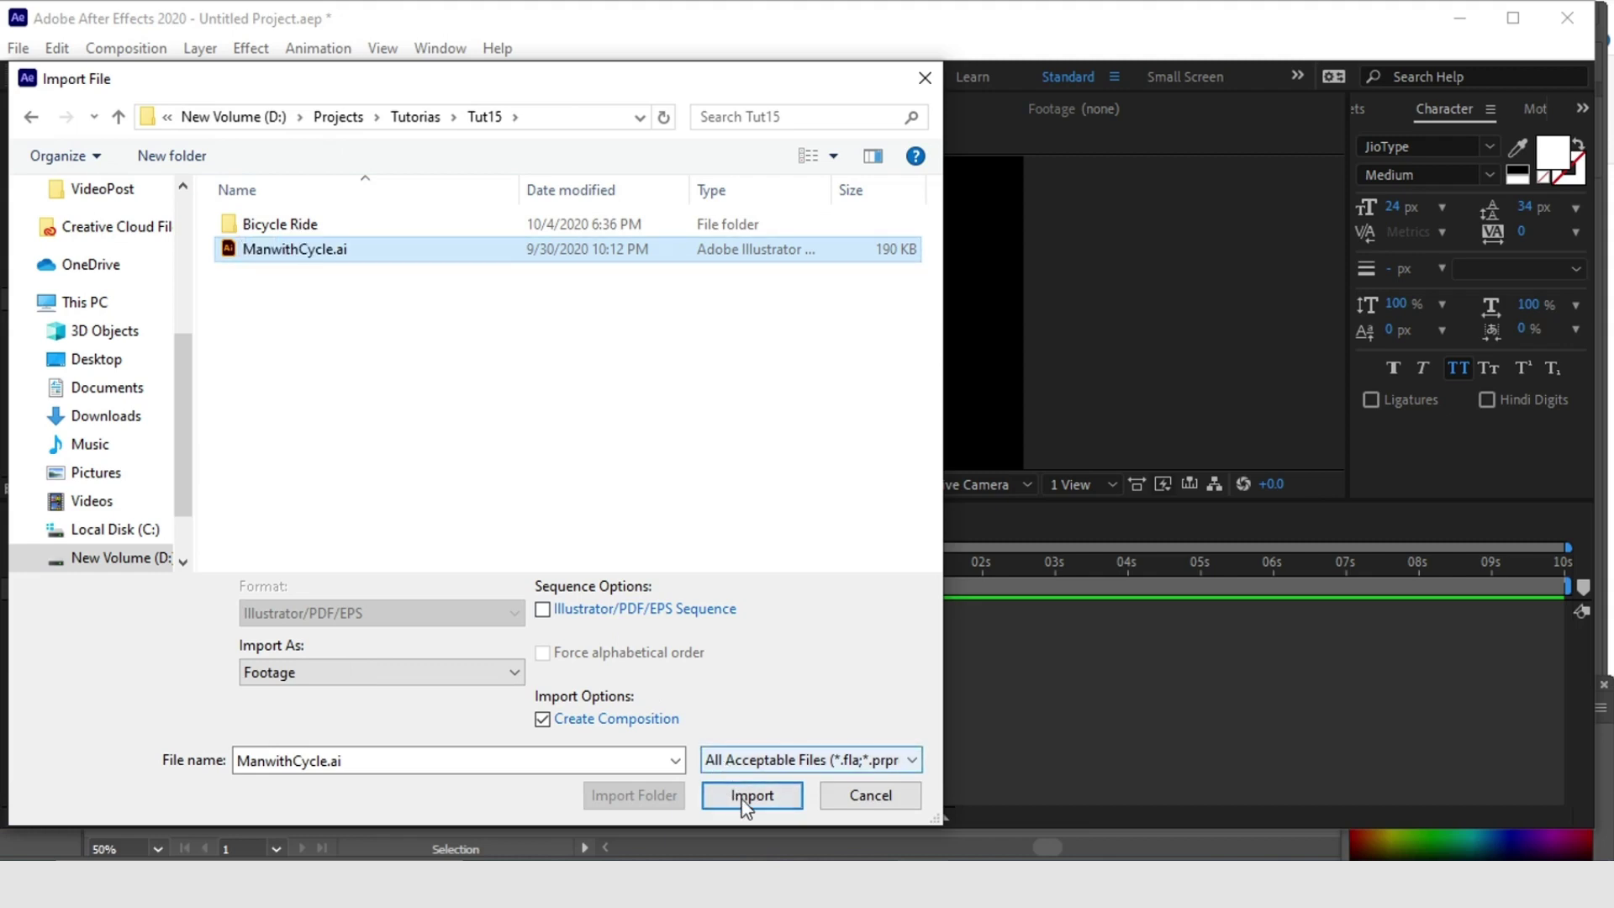
click(744, 796)
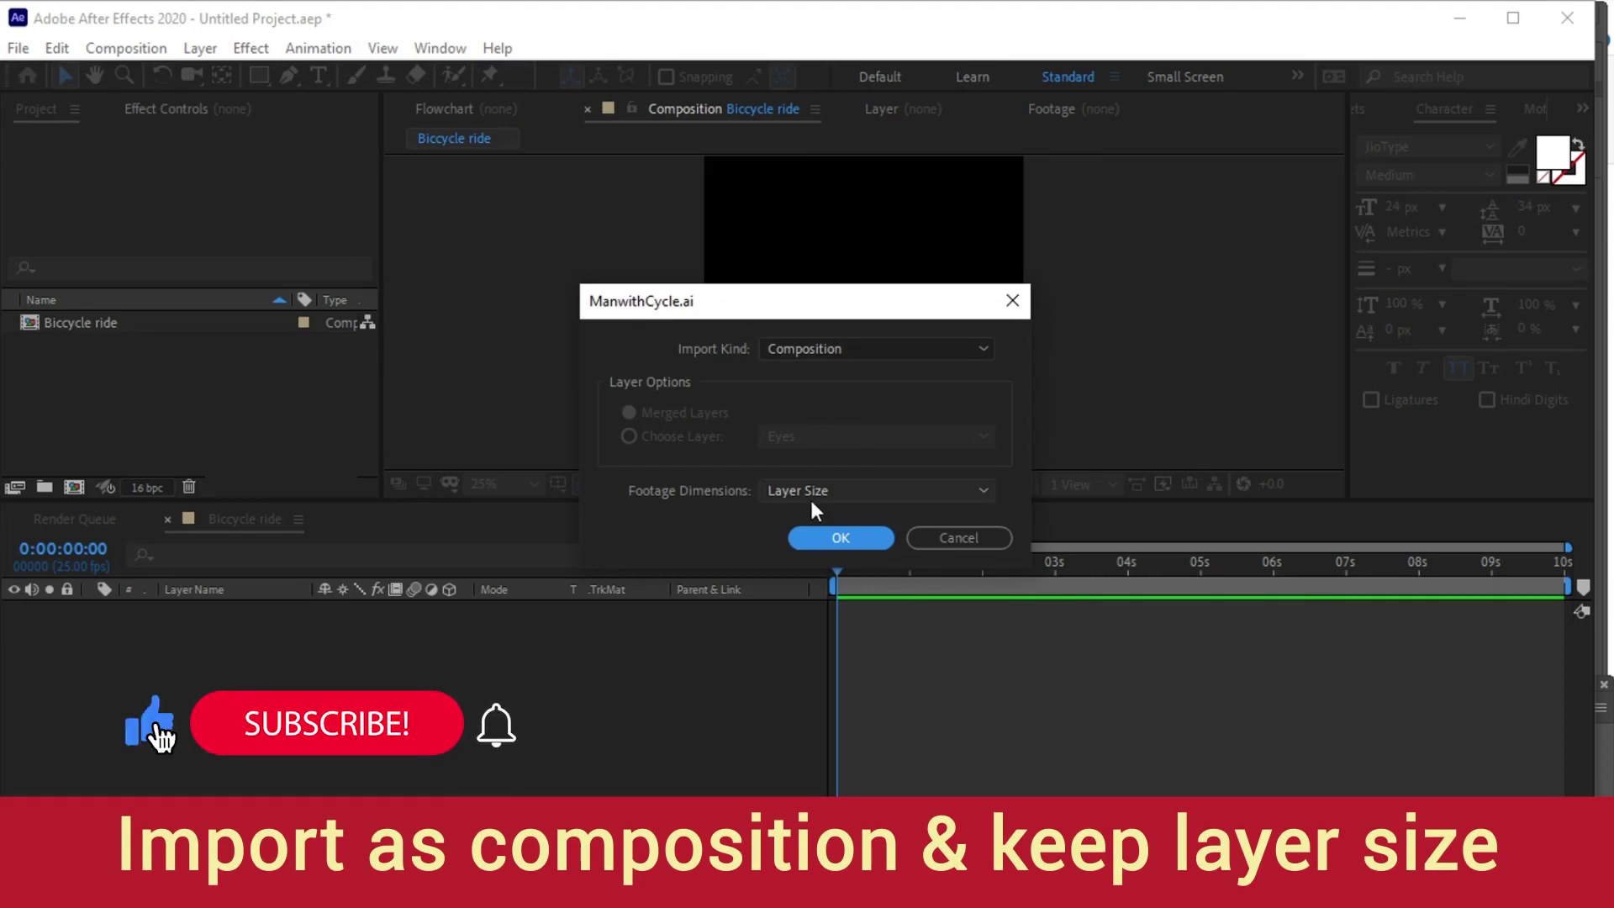
click(839, 539)
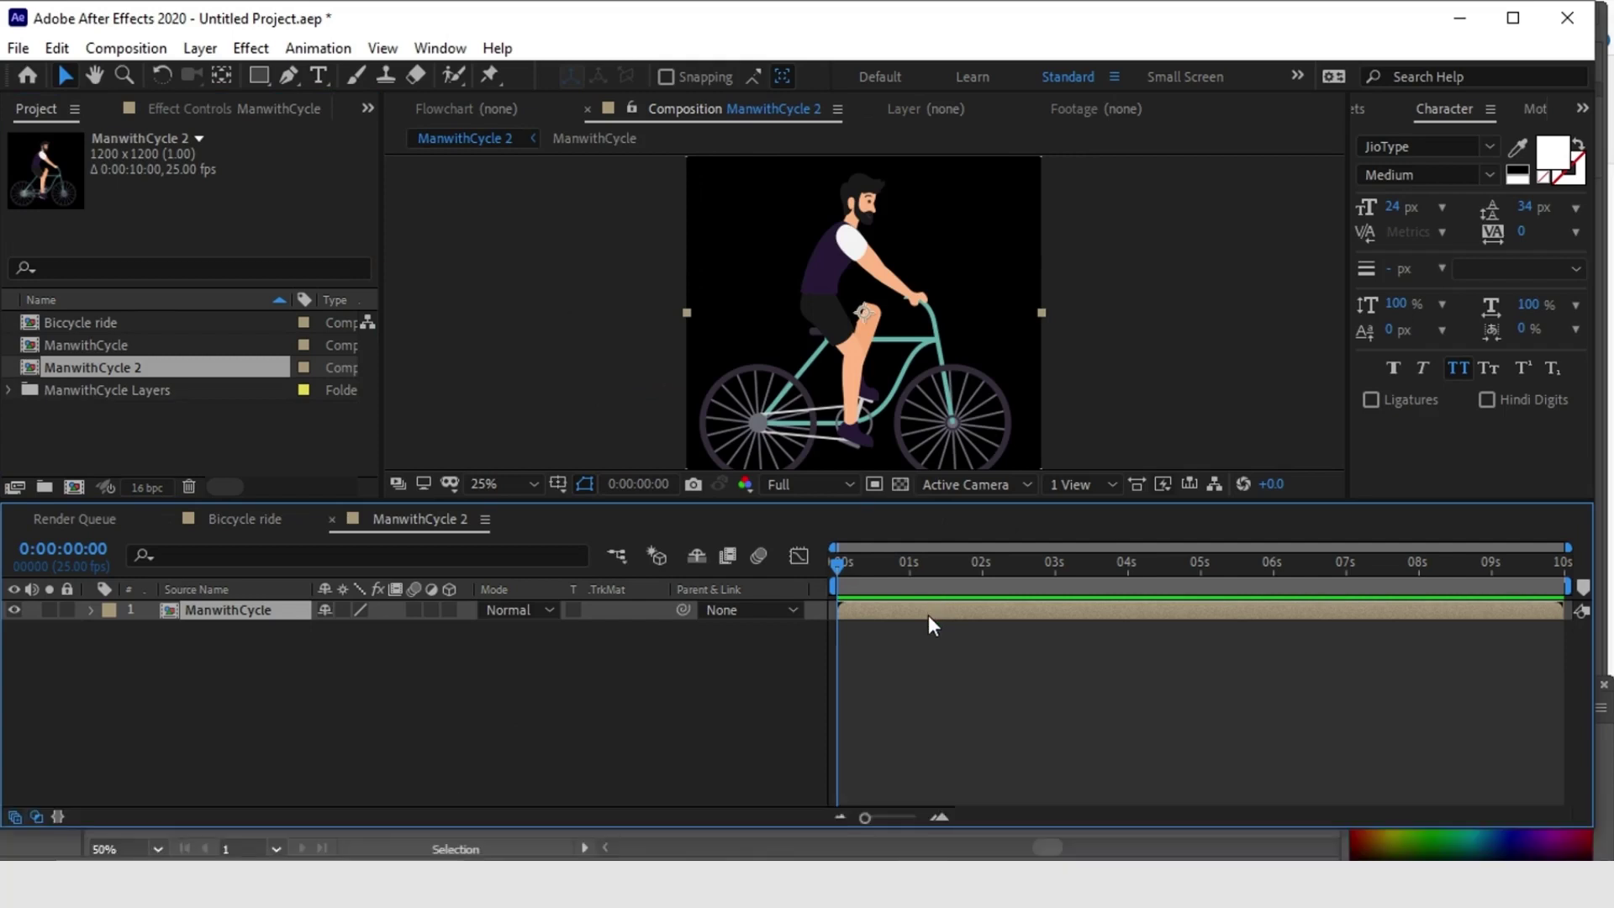
- Open the nested ManwithCycle composition and inspect its Eyes, Beard and tshirt layers, toggling the tshirt's visibility off and on
double_click(928, 614)
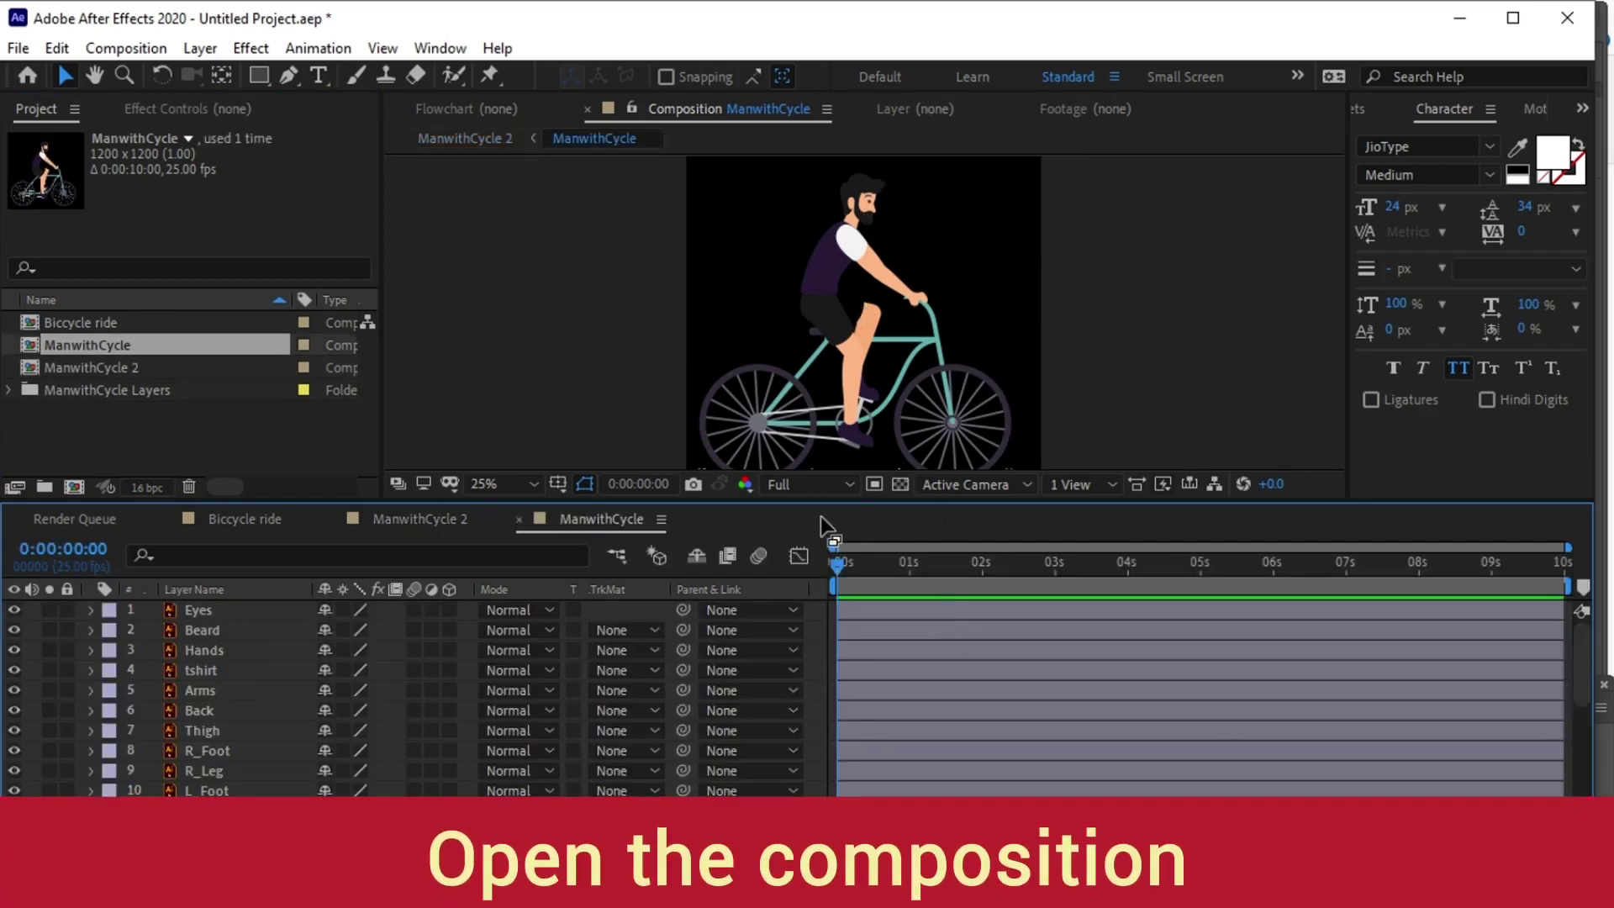
click(186, 614)
click(188, 623)
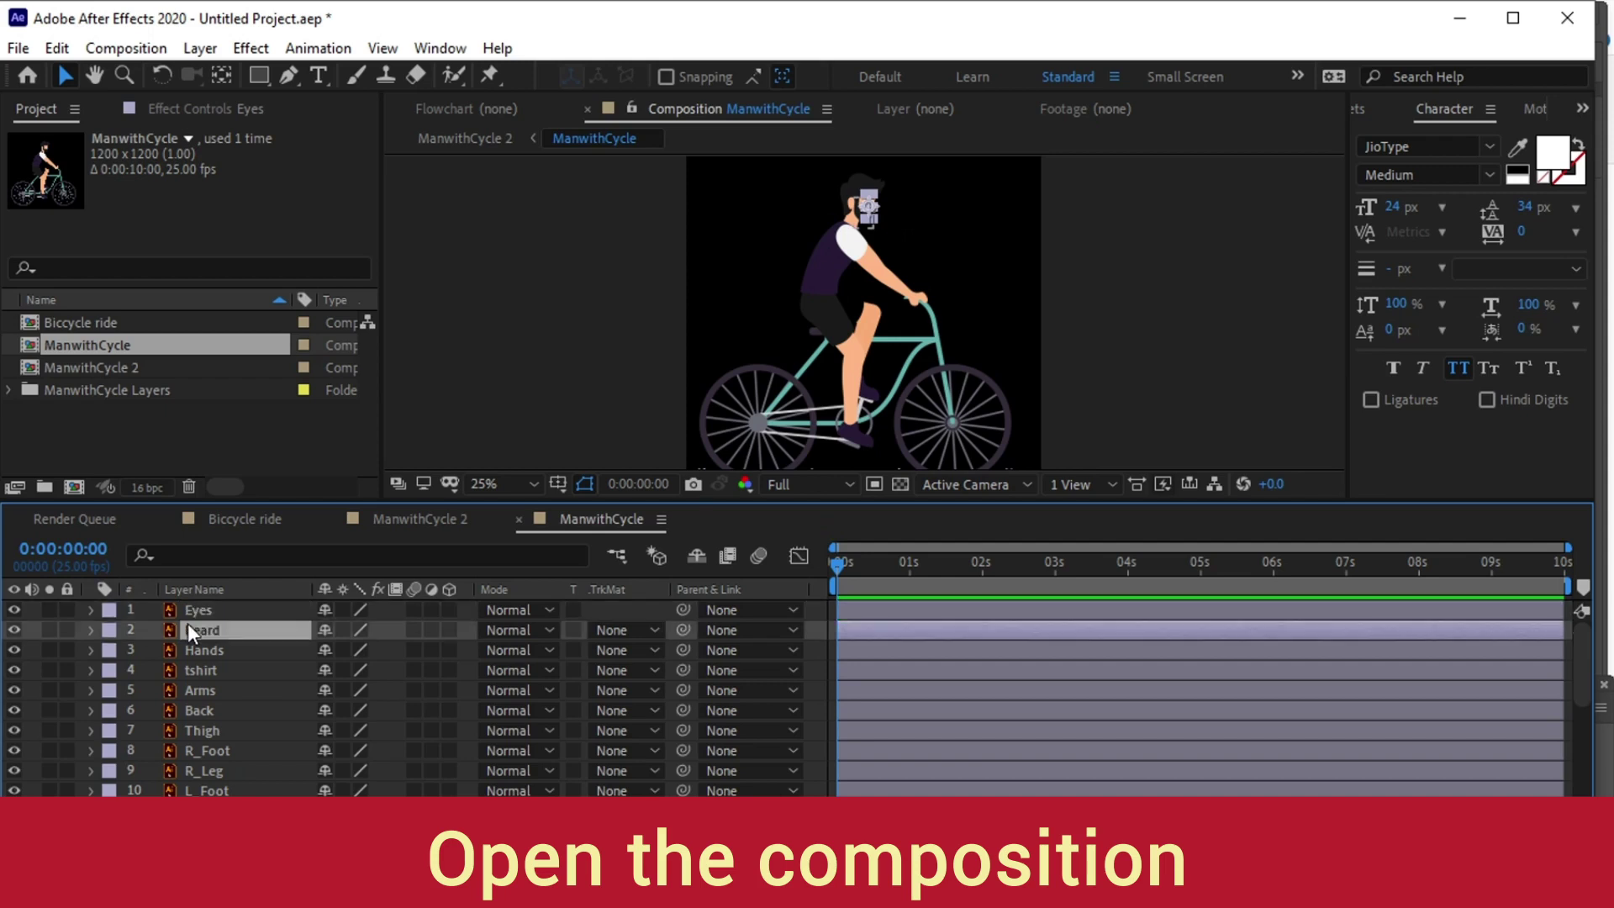
click(211, 667)
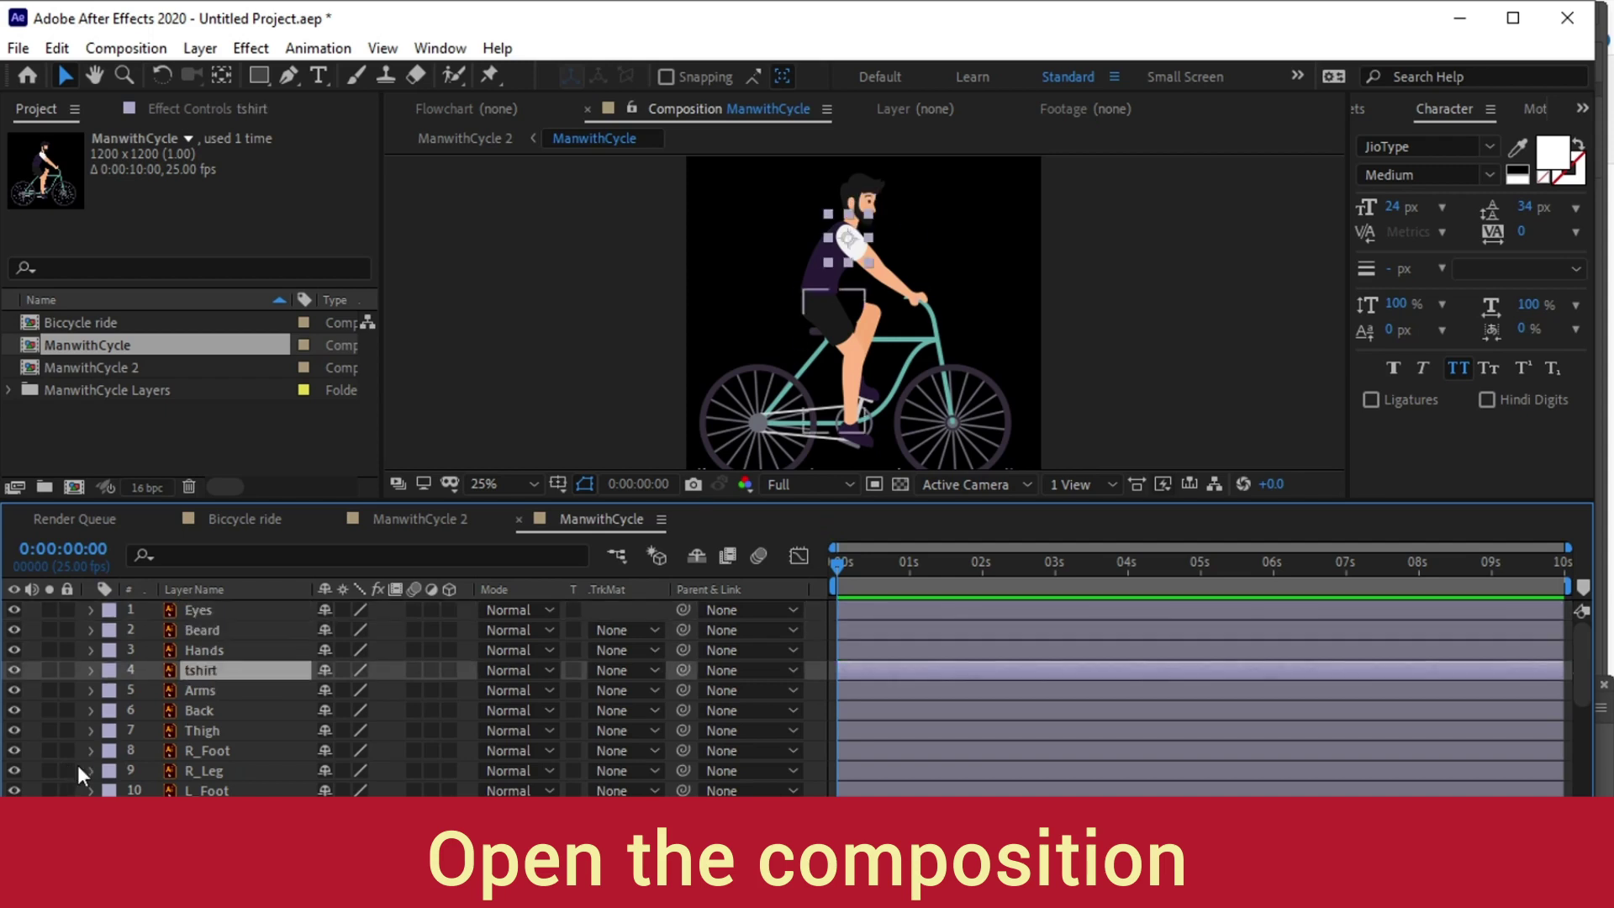
click(14, 670)
click(13, 670)
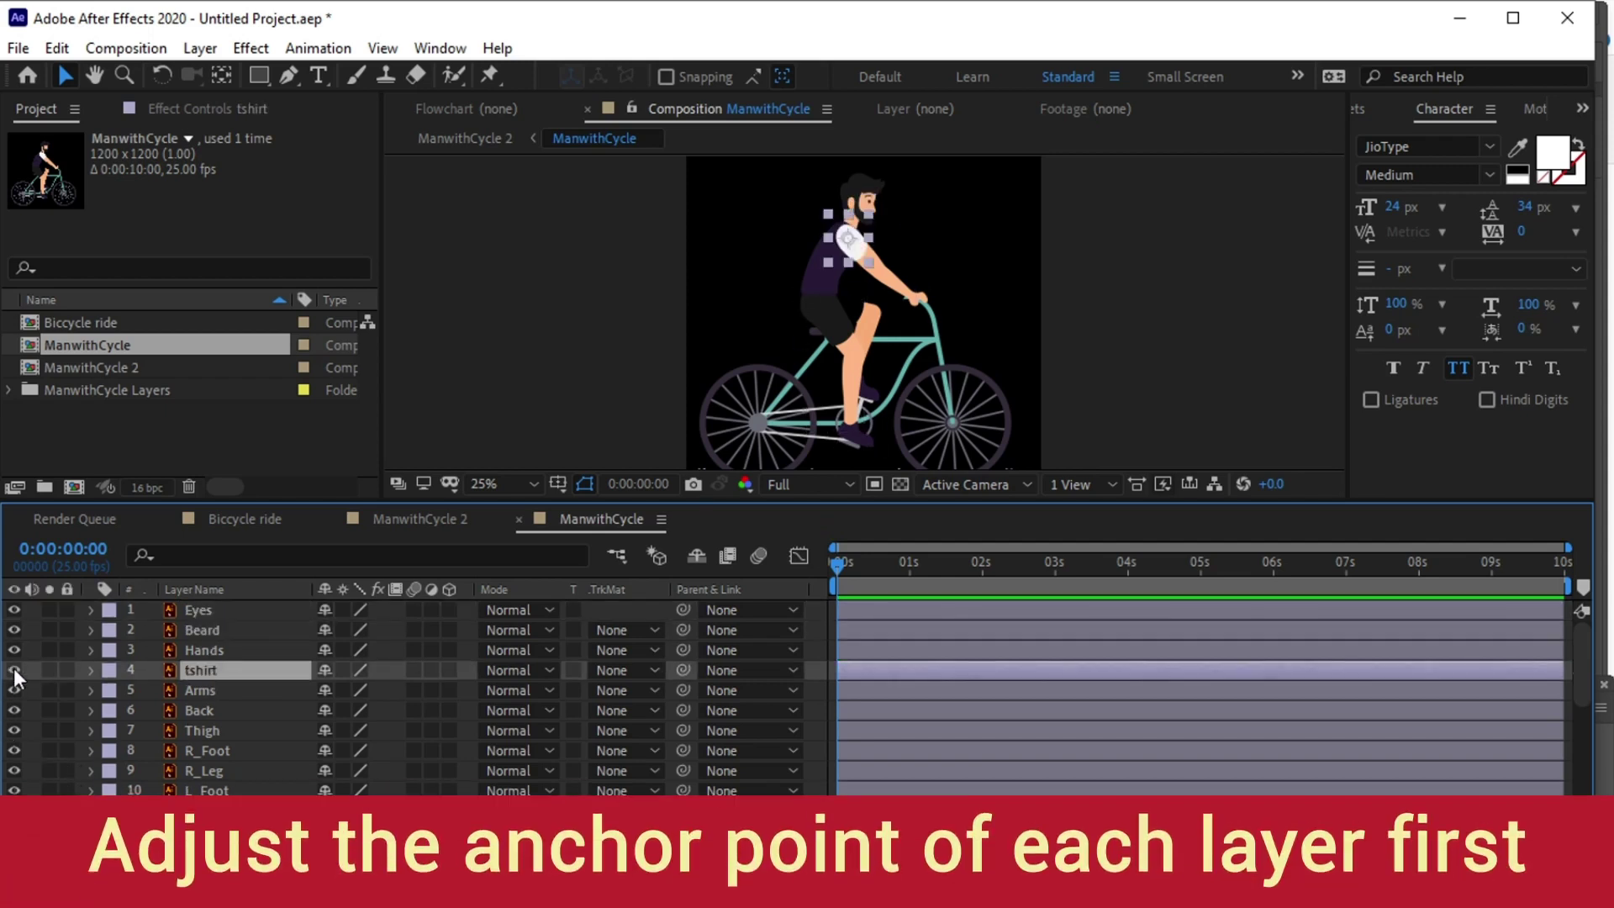
- Move the Body layer's anchor point to the rider's hip with the Pan Behind tool
click(242, 690)
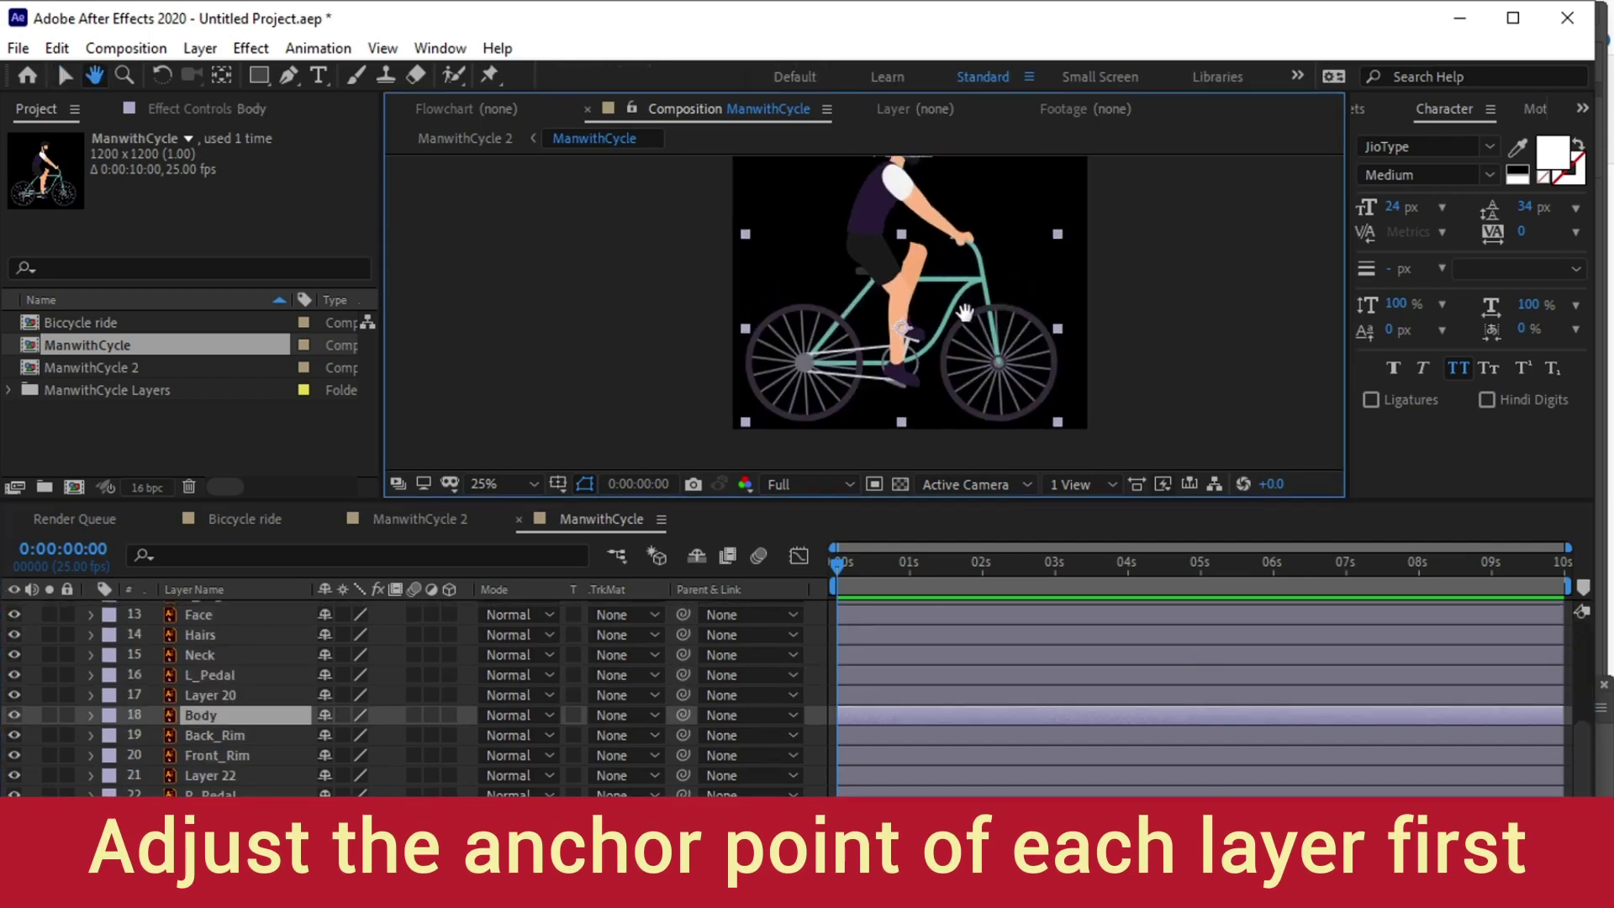
drag(964, 310, 845, 294)
click(221, 76)
scroll(918, 374, up, 3)
scroll(918, 375, down, 3)
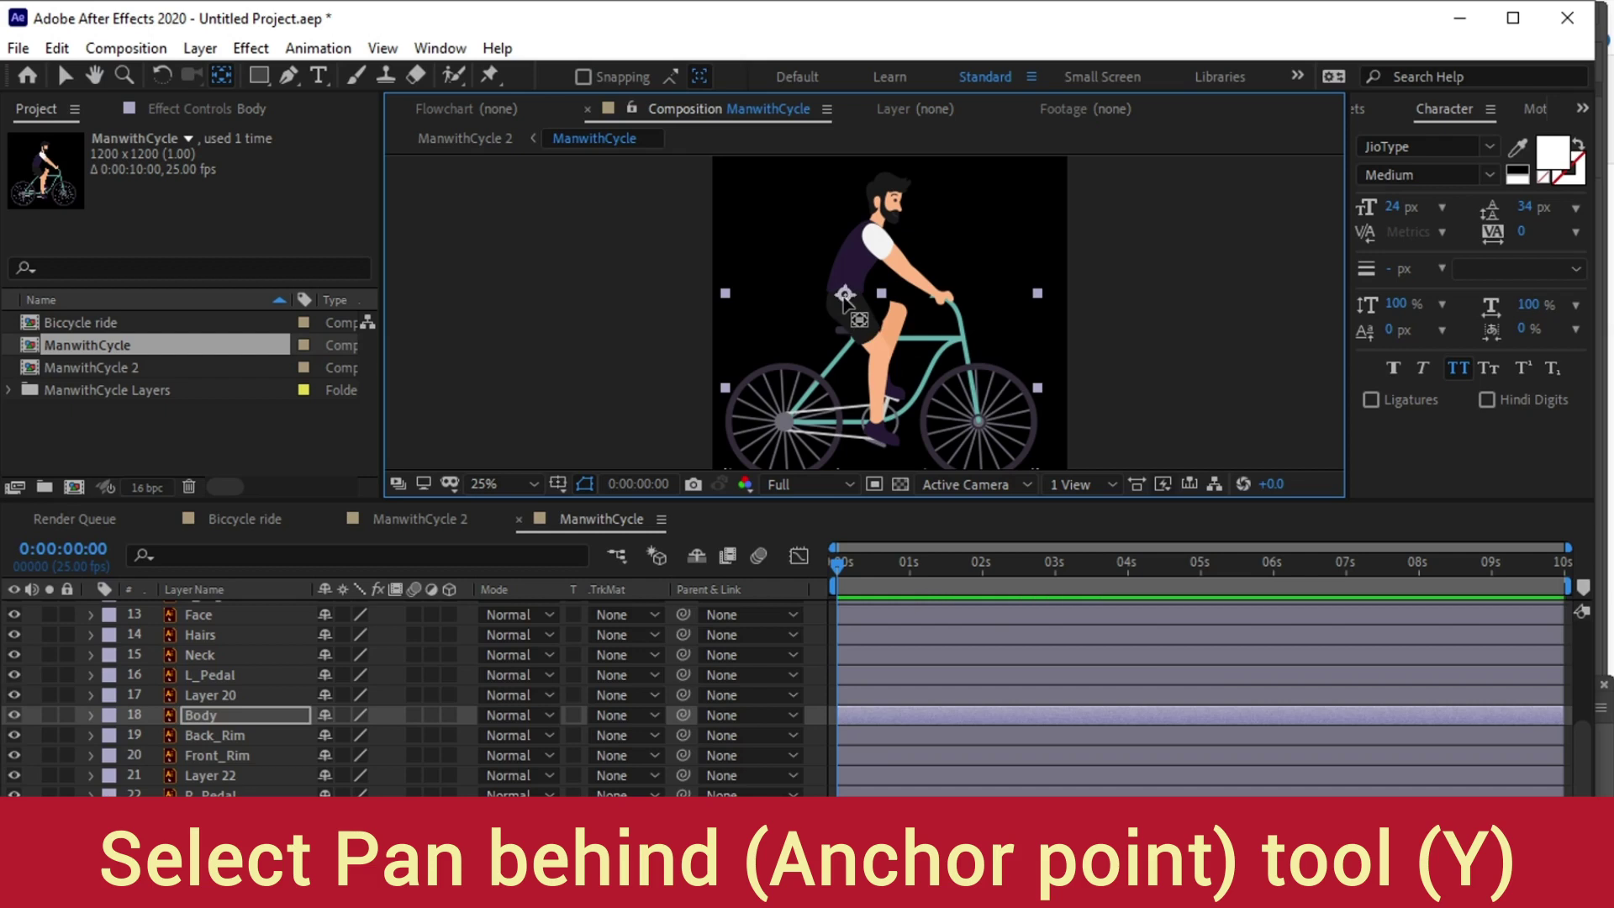
- Check the anchor points of the Layer 20, L_Pedal, Neck, Hairs and Face layers up close
click(229, 692)
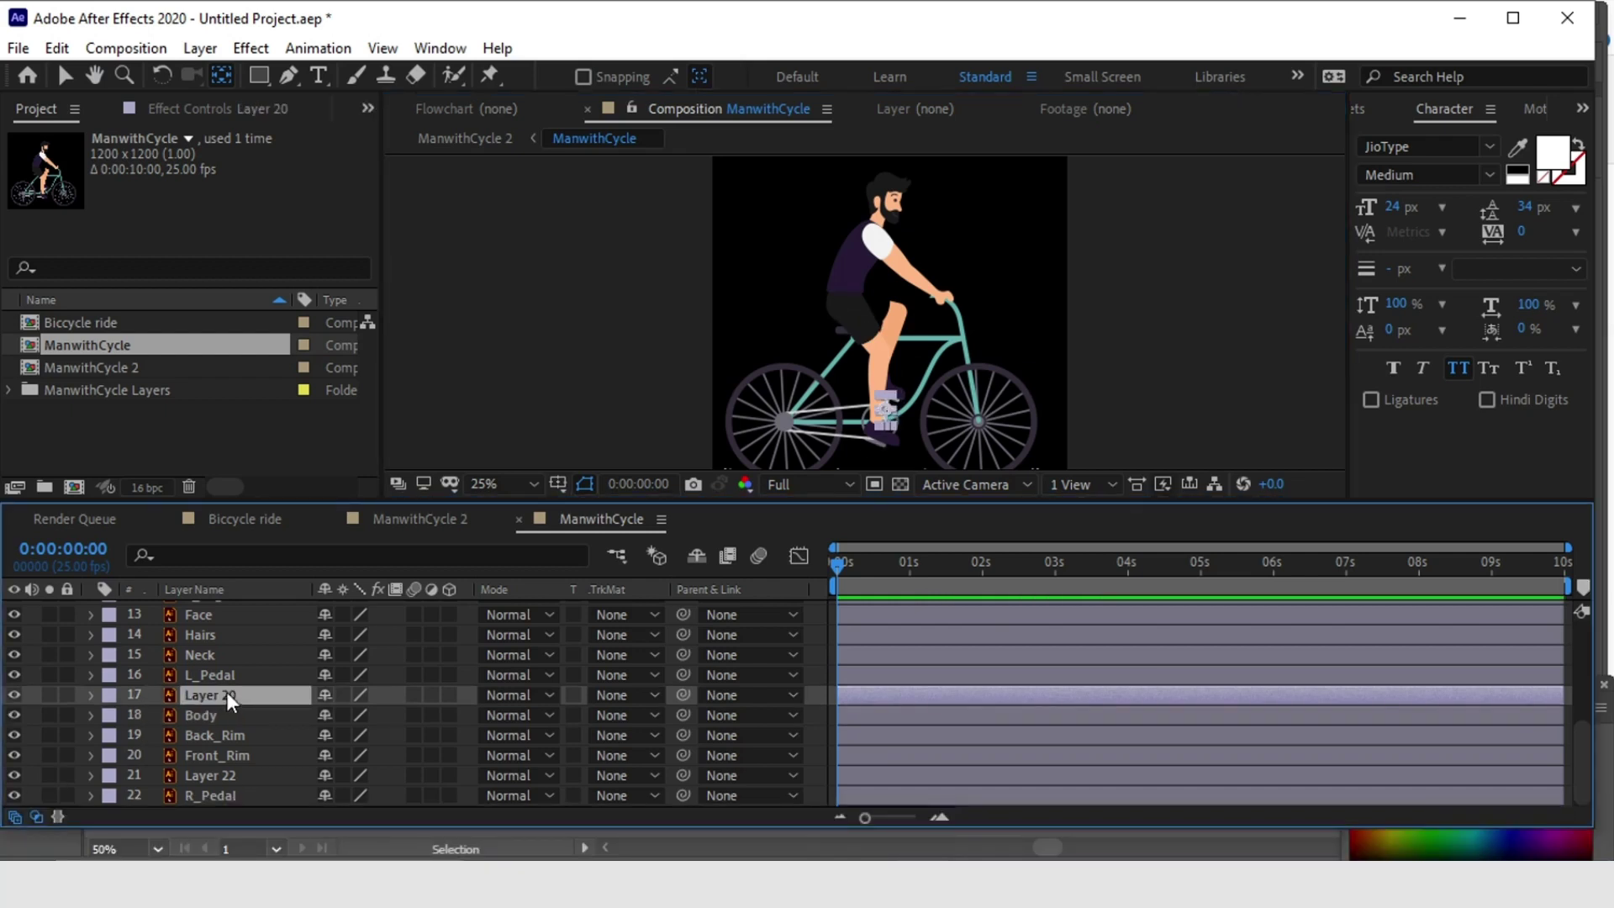
click(217, 672)
click(210, 658)
scroll(886, 216, up, 2)
drag(885, 216, 922, 370)
click(189, 636)
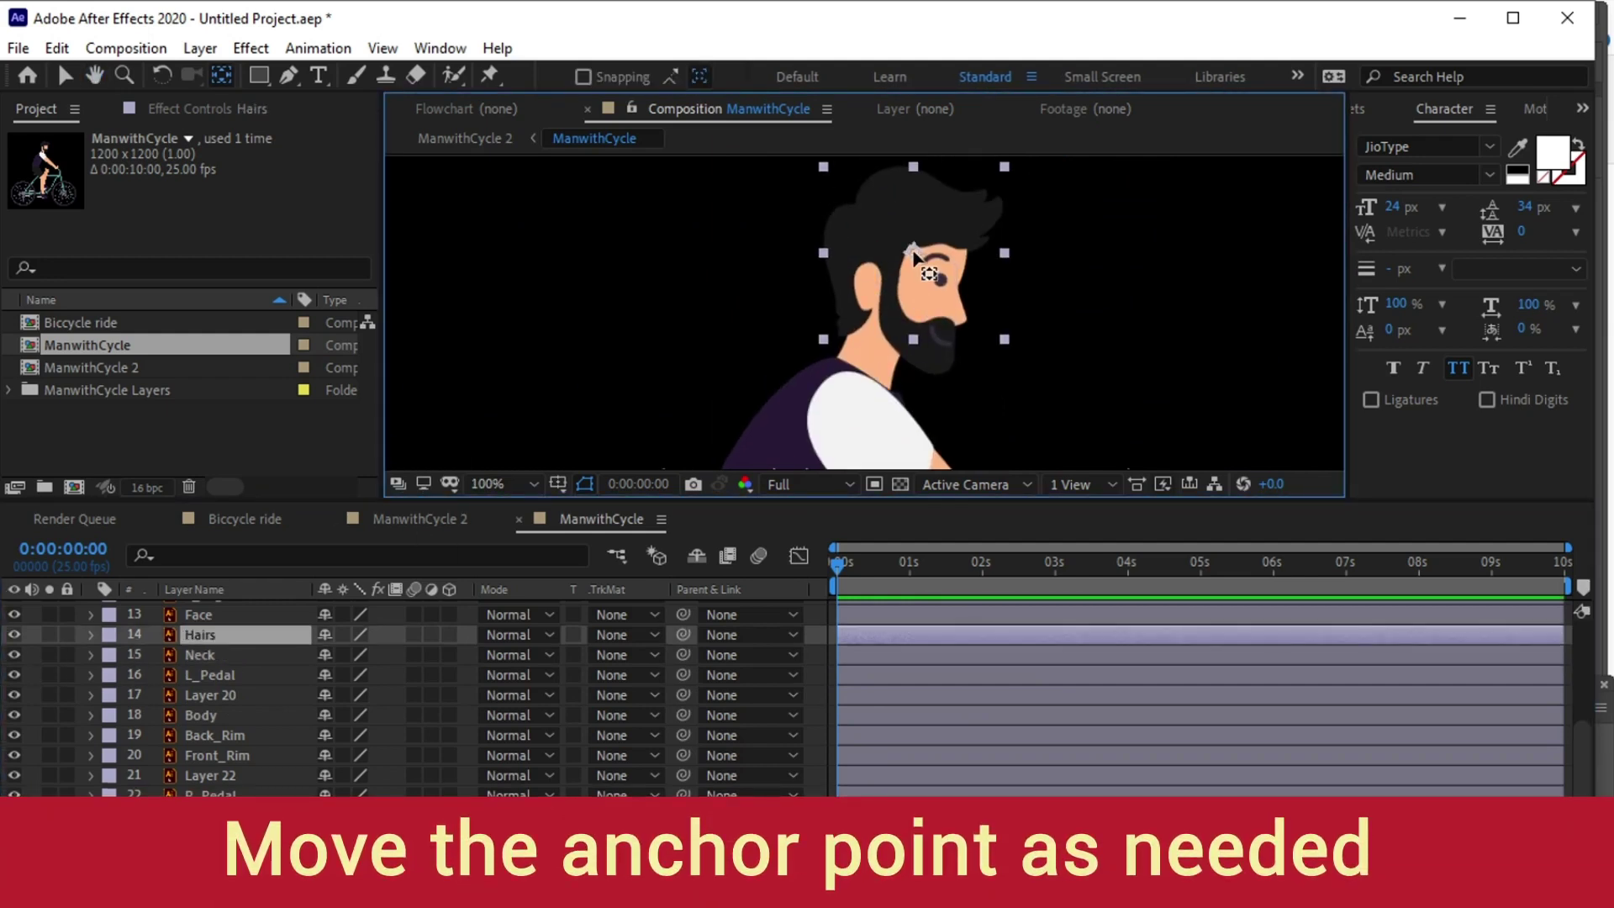
scroll(913, 252, down, 1)
scroll(284, 688, up, 1)
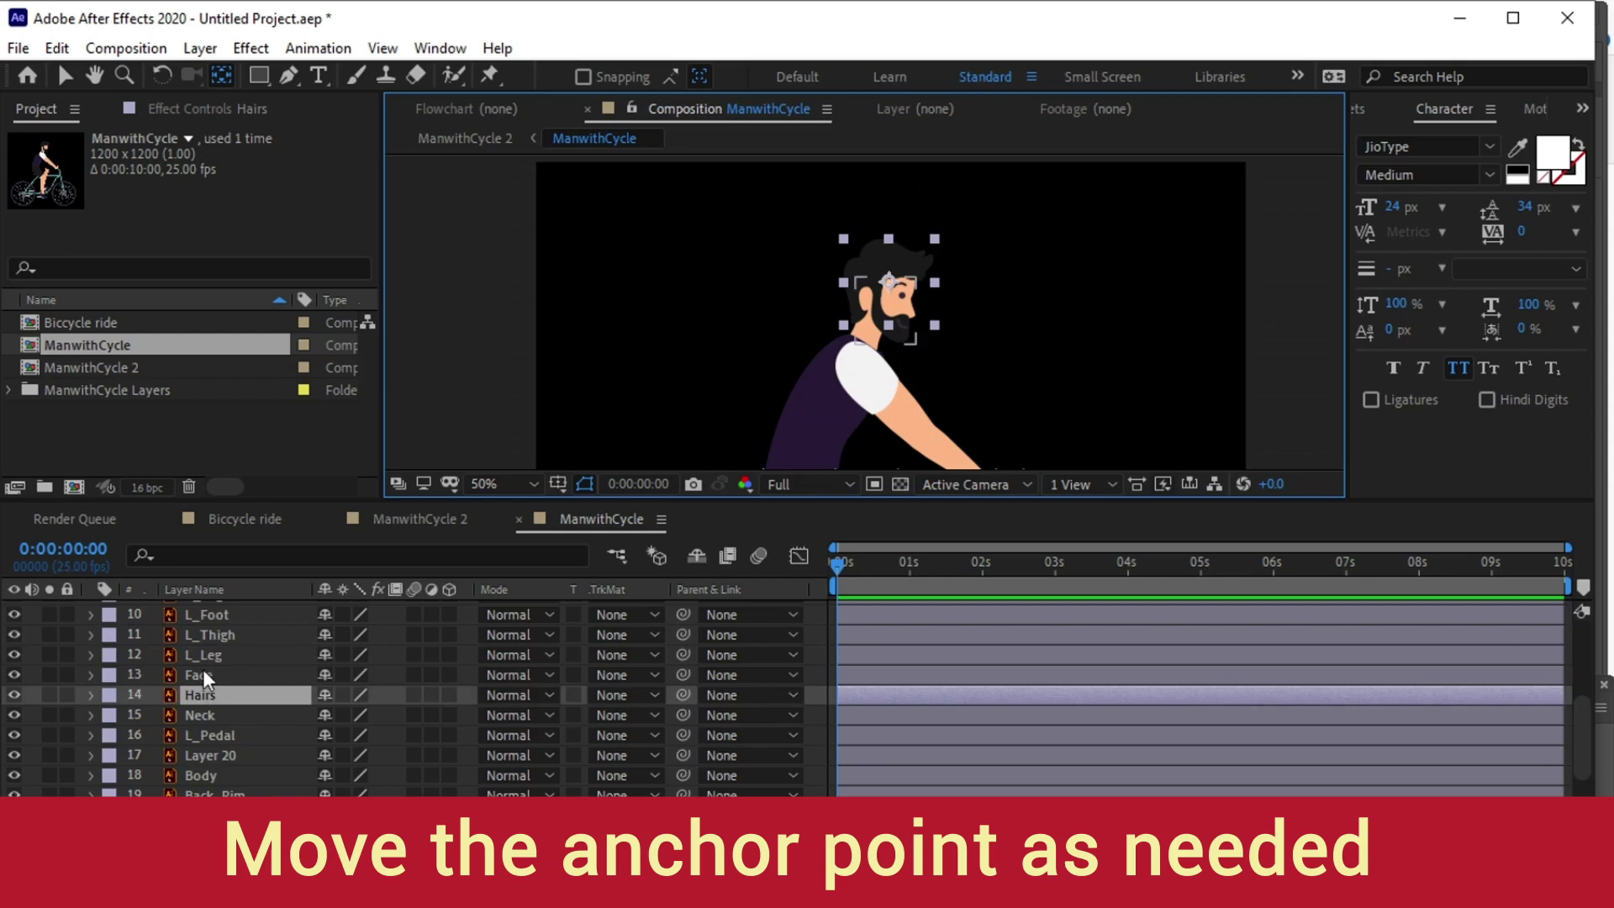
click(203, 673)
- Move the anchor points of the L_Leg and L_Thigh layers up to the rider's hip
click(203, 654)
scroll(898, 259, down, 2)
drag(898, 260, 886, 173)
scroll(841, 302, up, 2)
drag(806, 326, 784, 249)
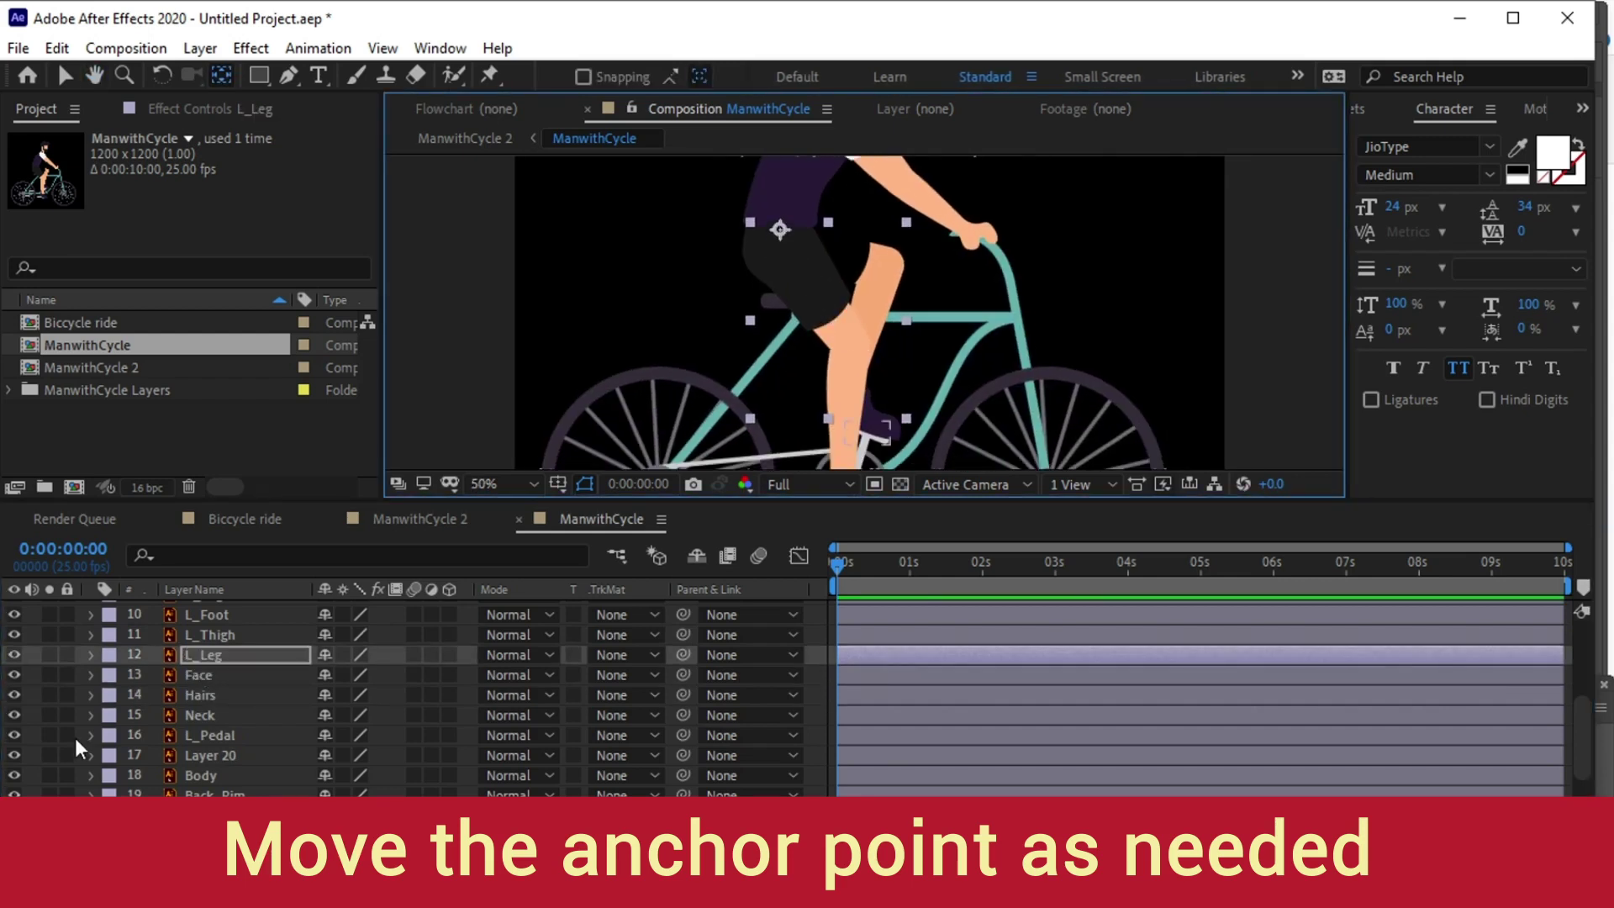
click(208, 635)
drag(823, 301, 777, 259)
- Solo the L_Foot layer, move its anchor point to the shoe's ankle opening, and show all layers again
click(199, 616)
scroll(859, 390, up, 2)
click(49, 615)
drag(752, 399, 777, 248)
drag(890, 373, 830, 290)
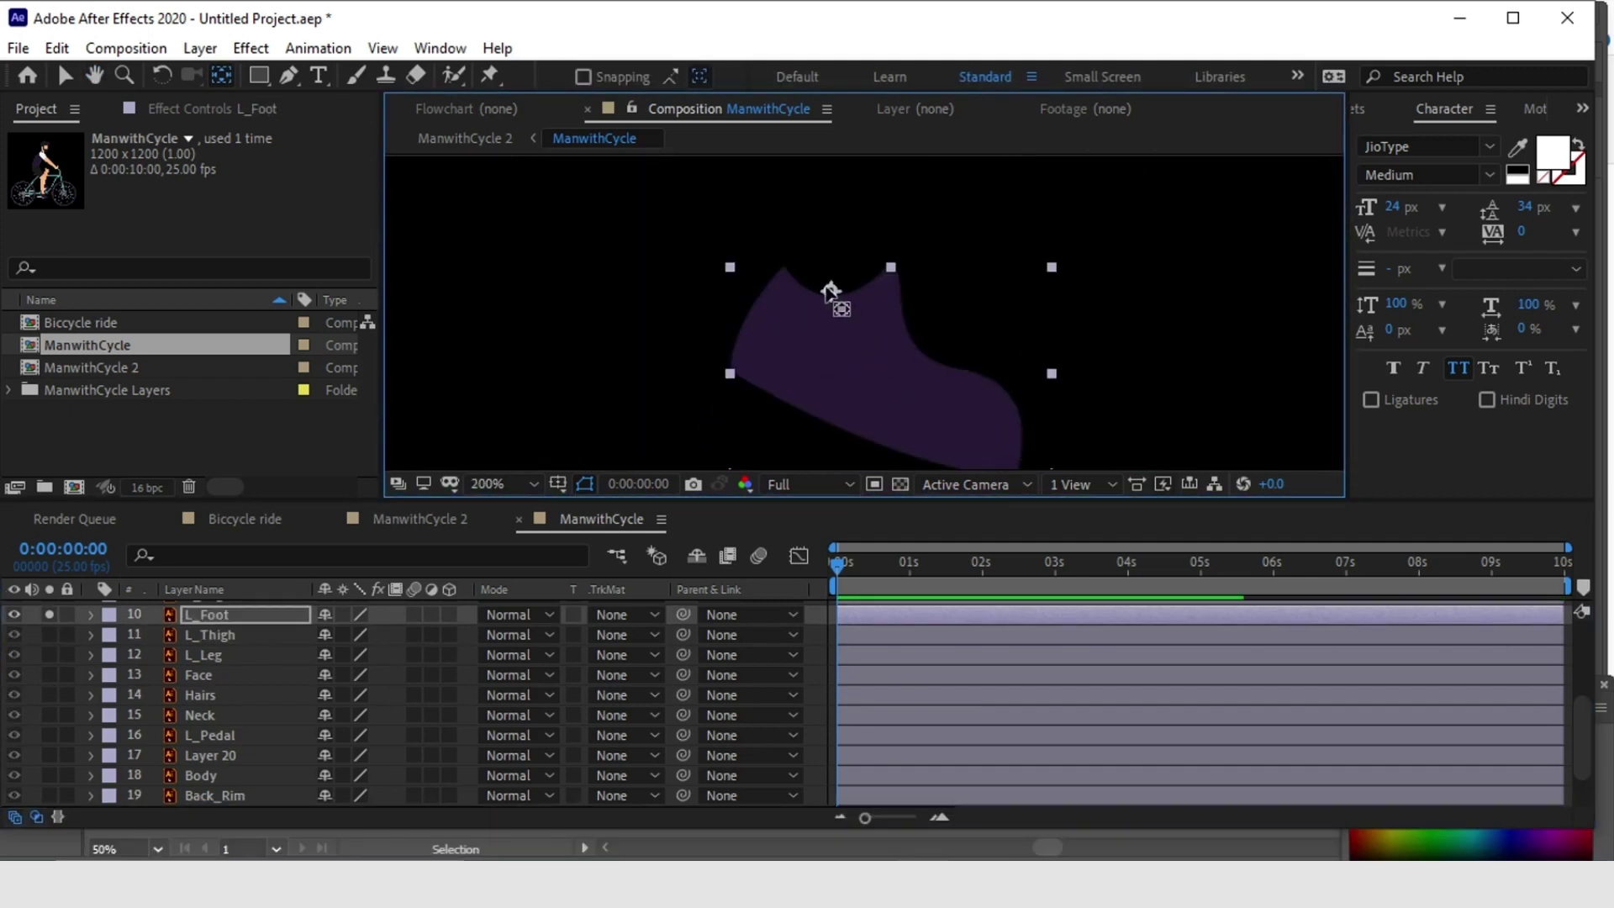
scroll(158, 761, up, 2)
click(49, 735)
scroll(857, 352, down, 4)
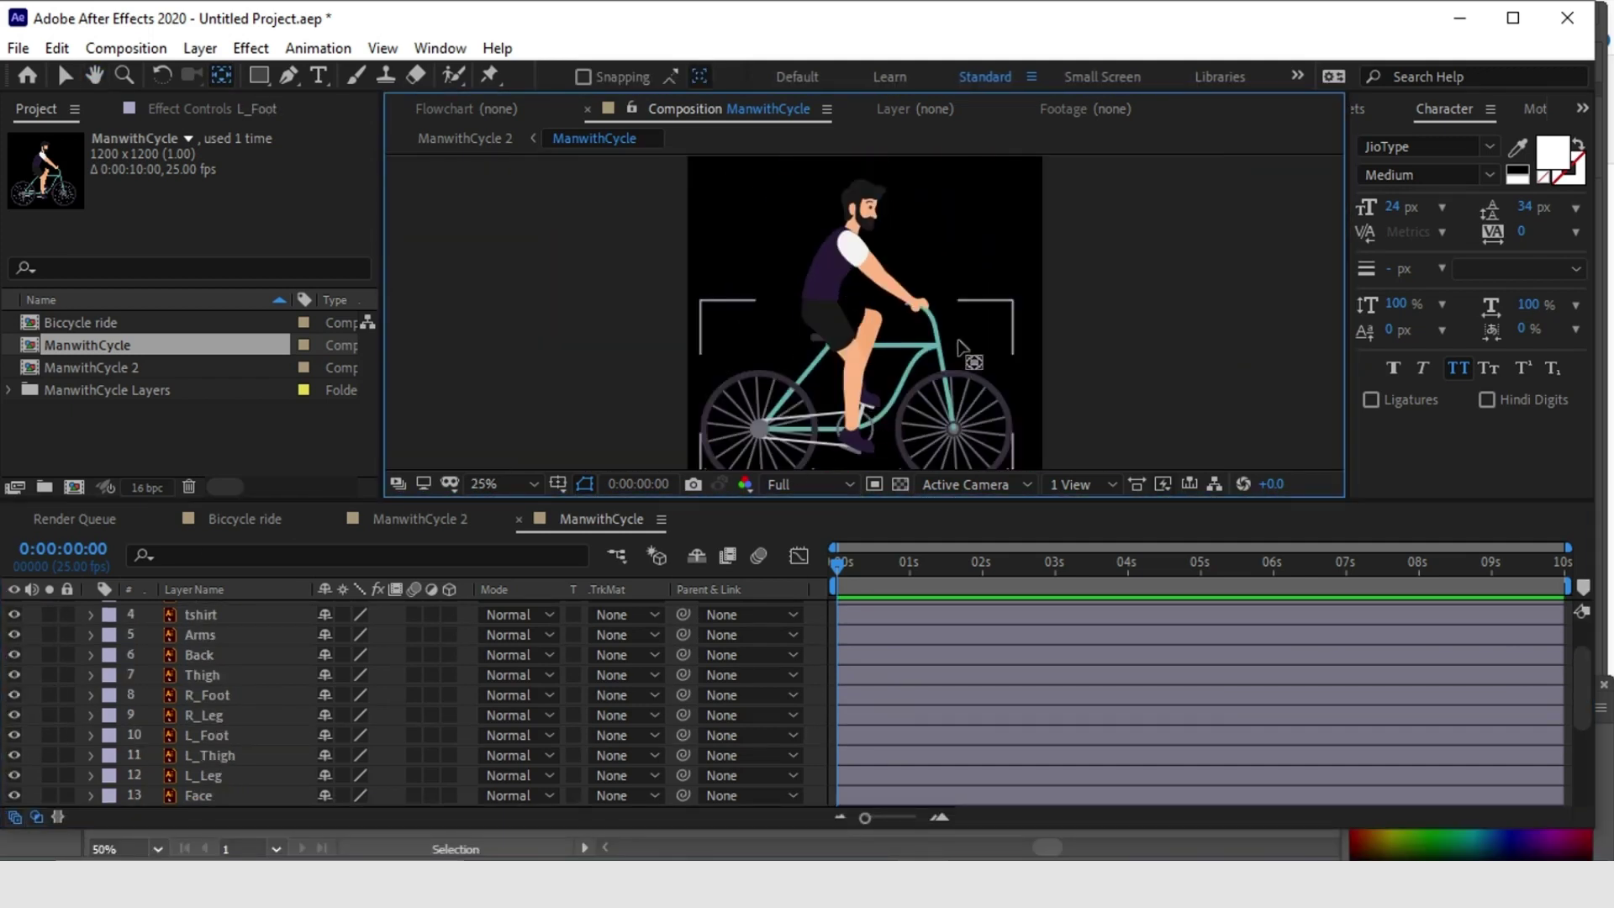
- Move the R_Foot layer's anchor point to the ankle at the shoe's upper edge
click(208, 691)
scroll(900, 360, up, 2)
drag(900, 360, 900, 254)
scroll(899, 254, up, 2)
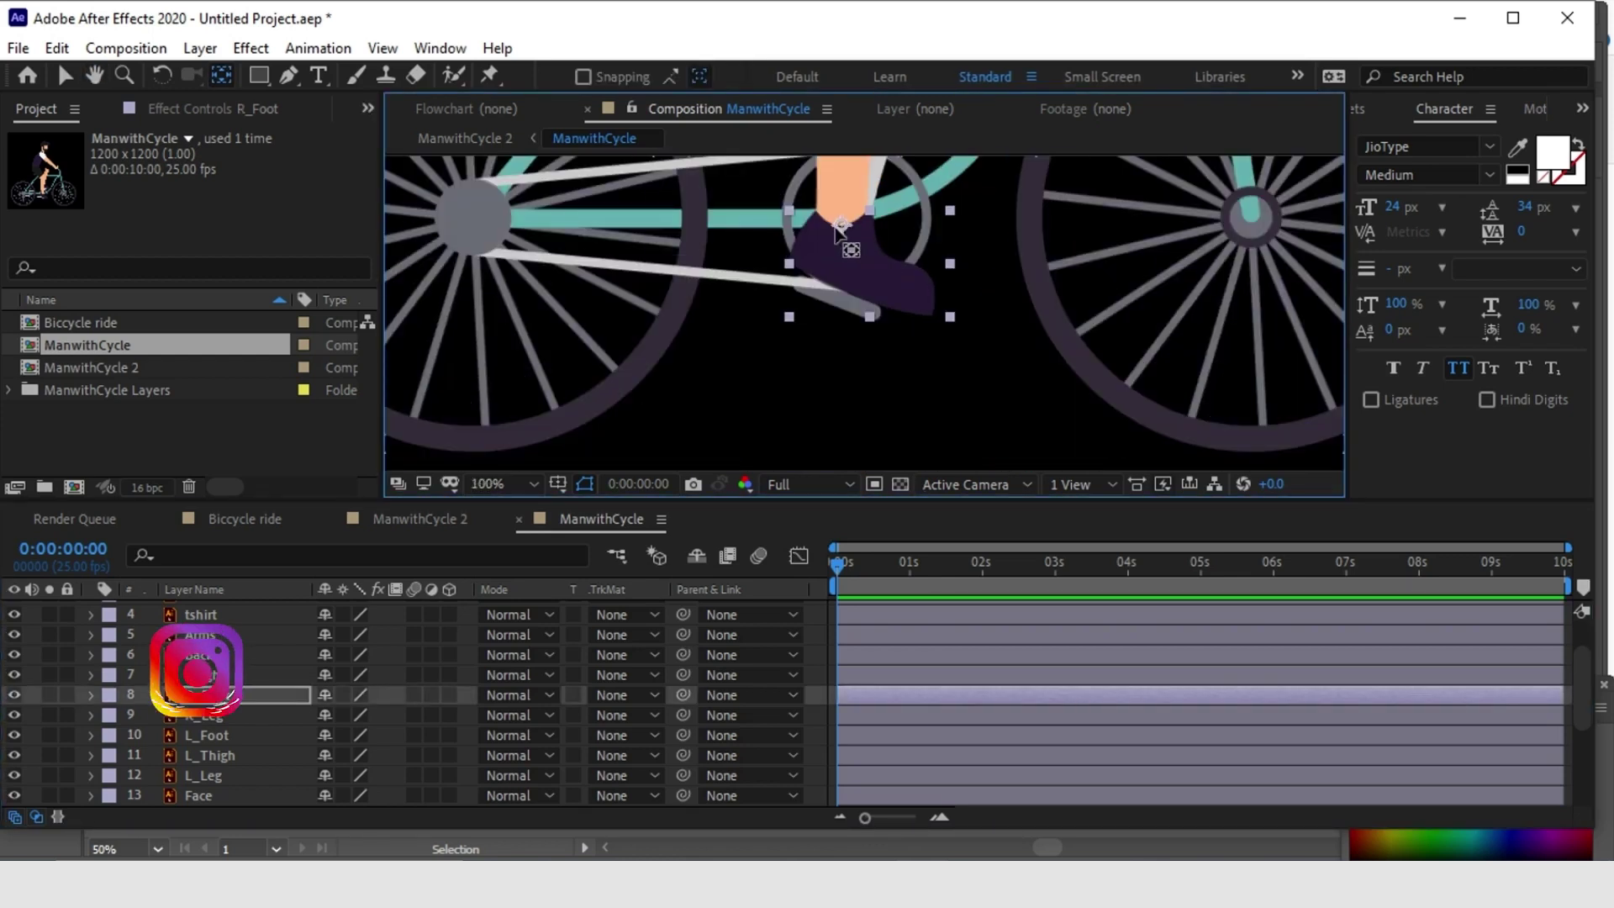
scroll(892, 347, down, 4)
- Pre-compose the Thigh, R_Foot, R_Leg, Layer 22 and R_Pedal layers into a new composition named Leg_L
click(64, 74)
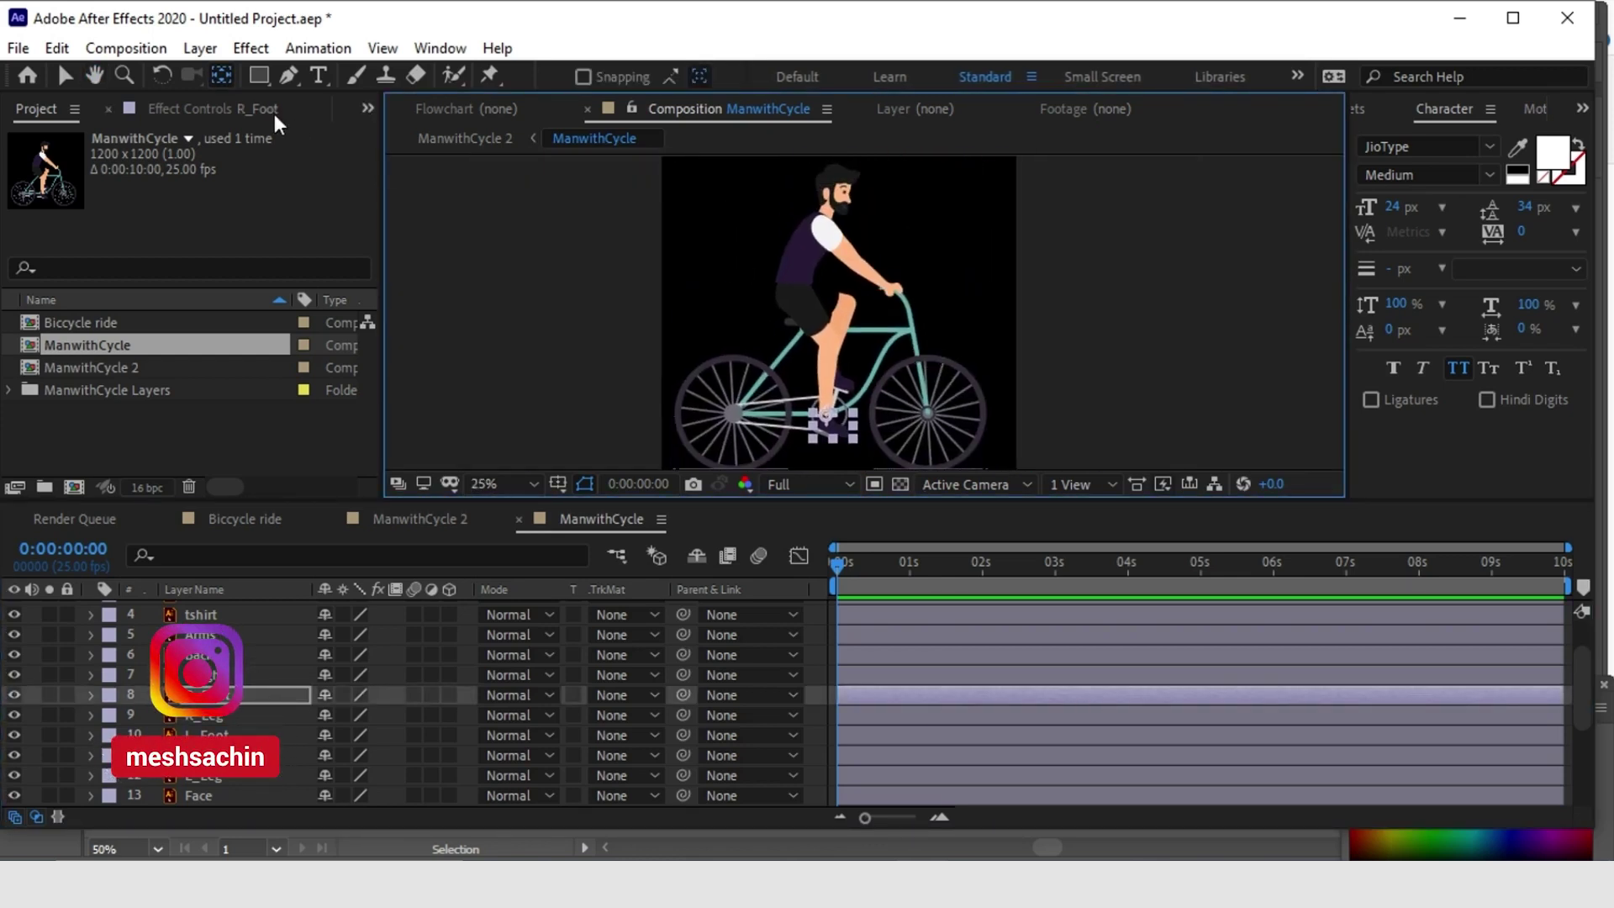
click(284, 716)
ctrl+click(227, 694)
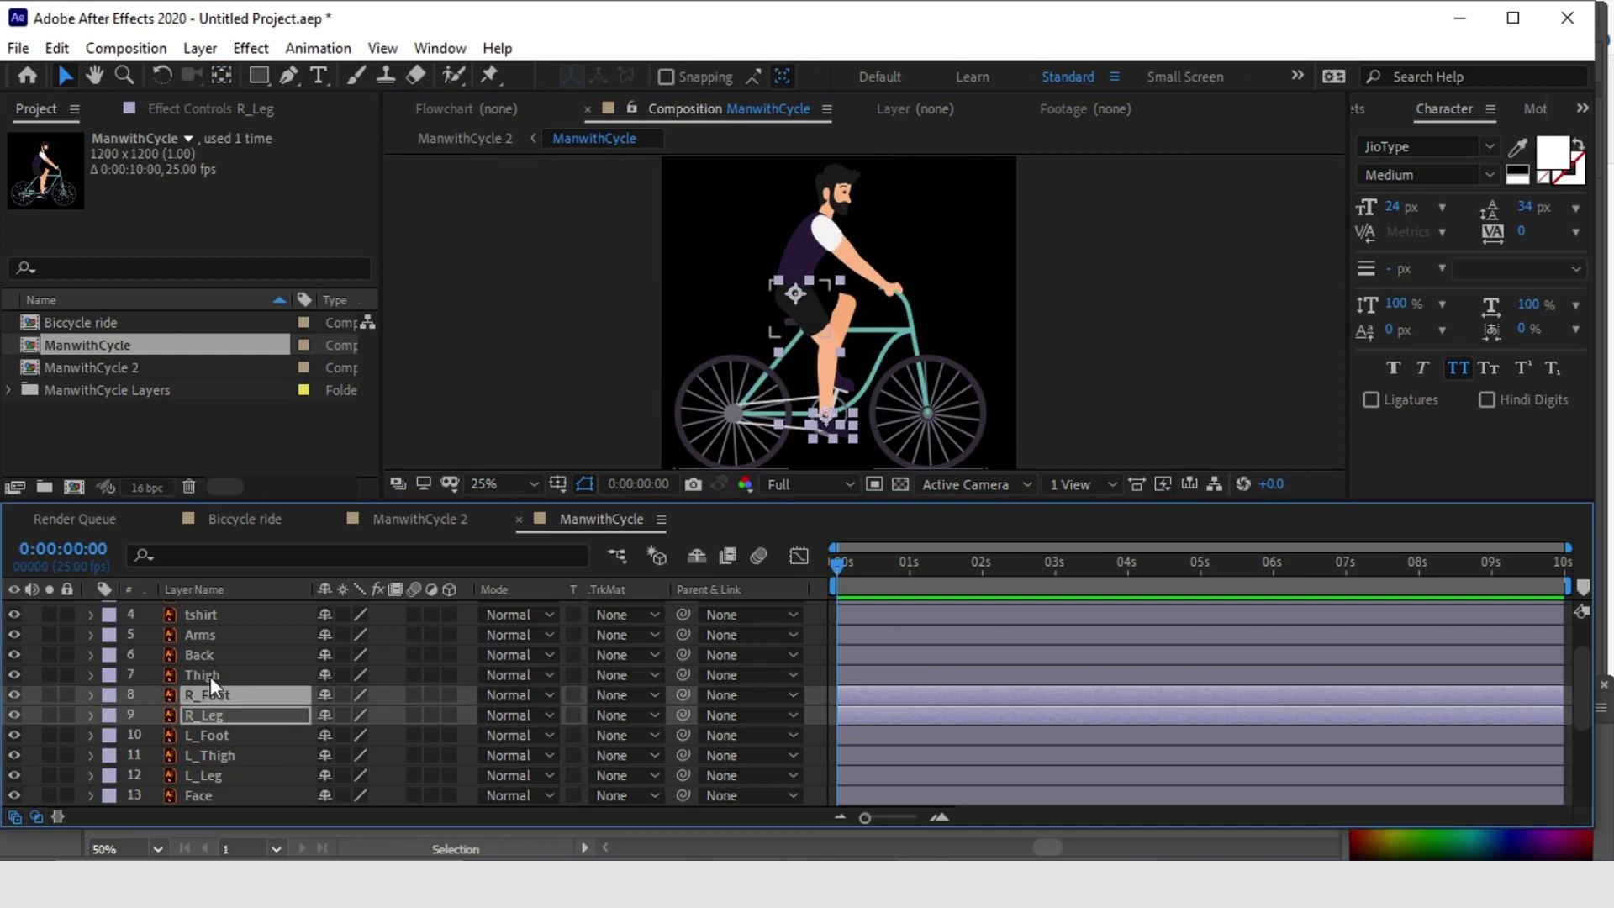
ctrl+click(210, 676)
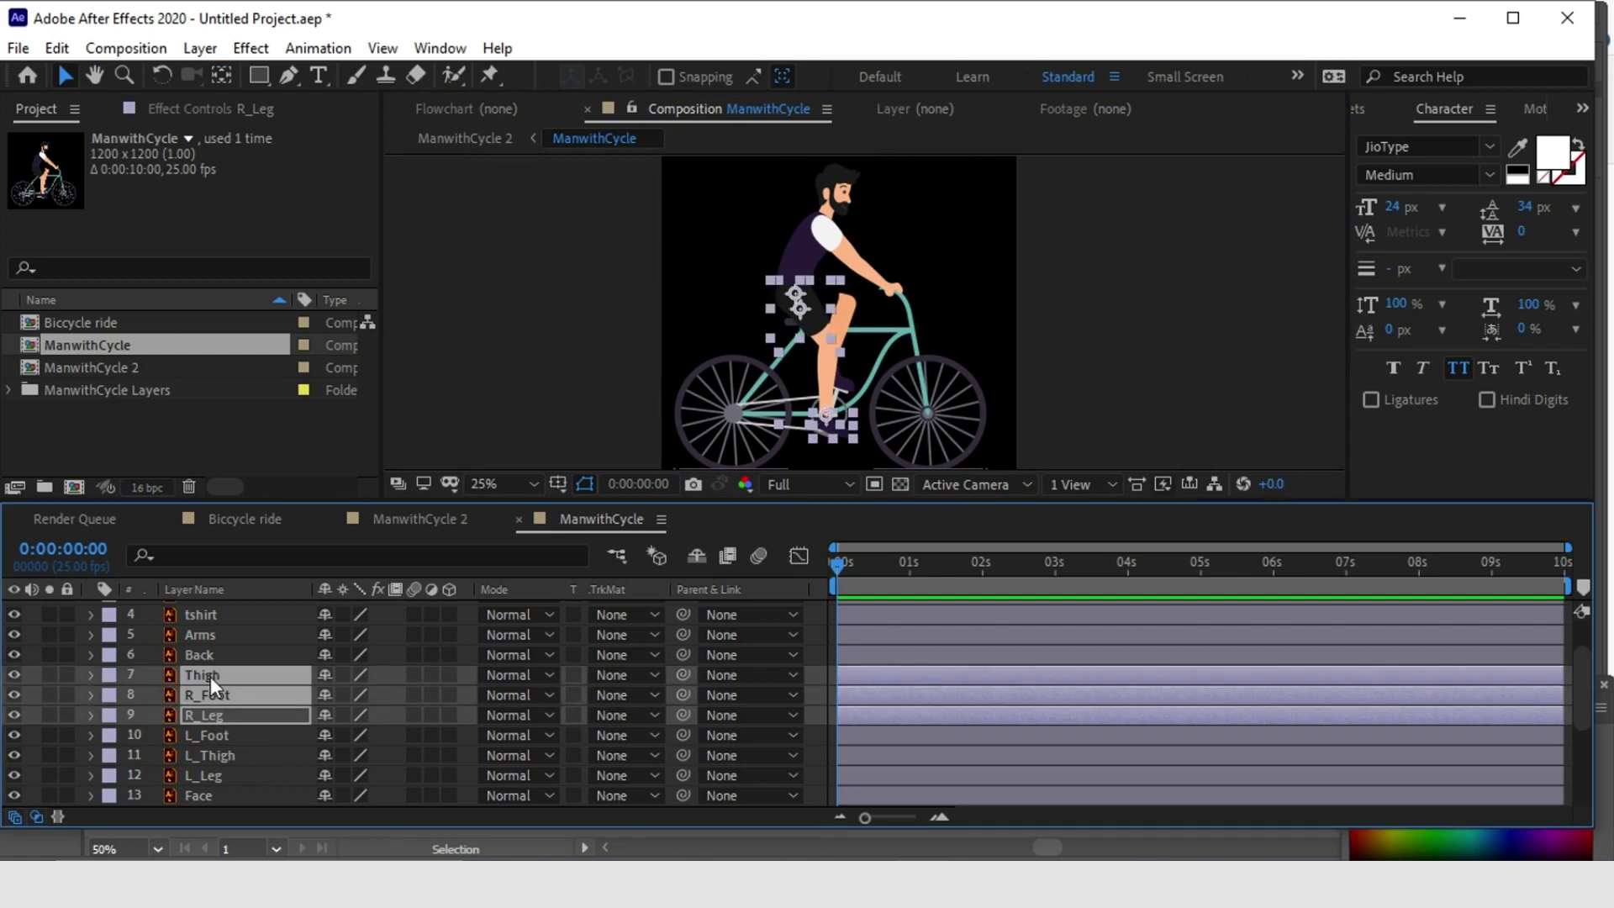
scroll(224, 714, down, 2)
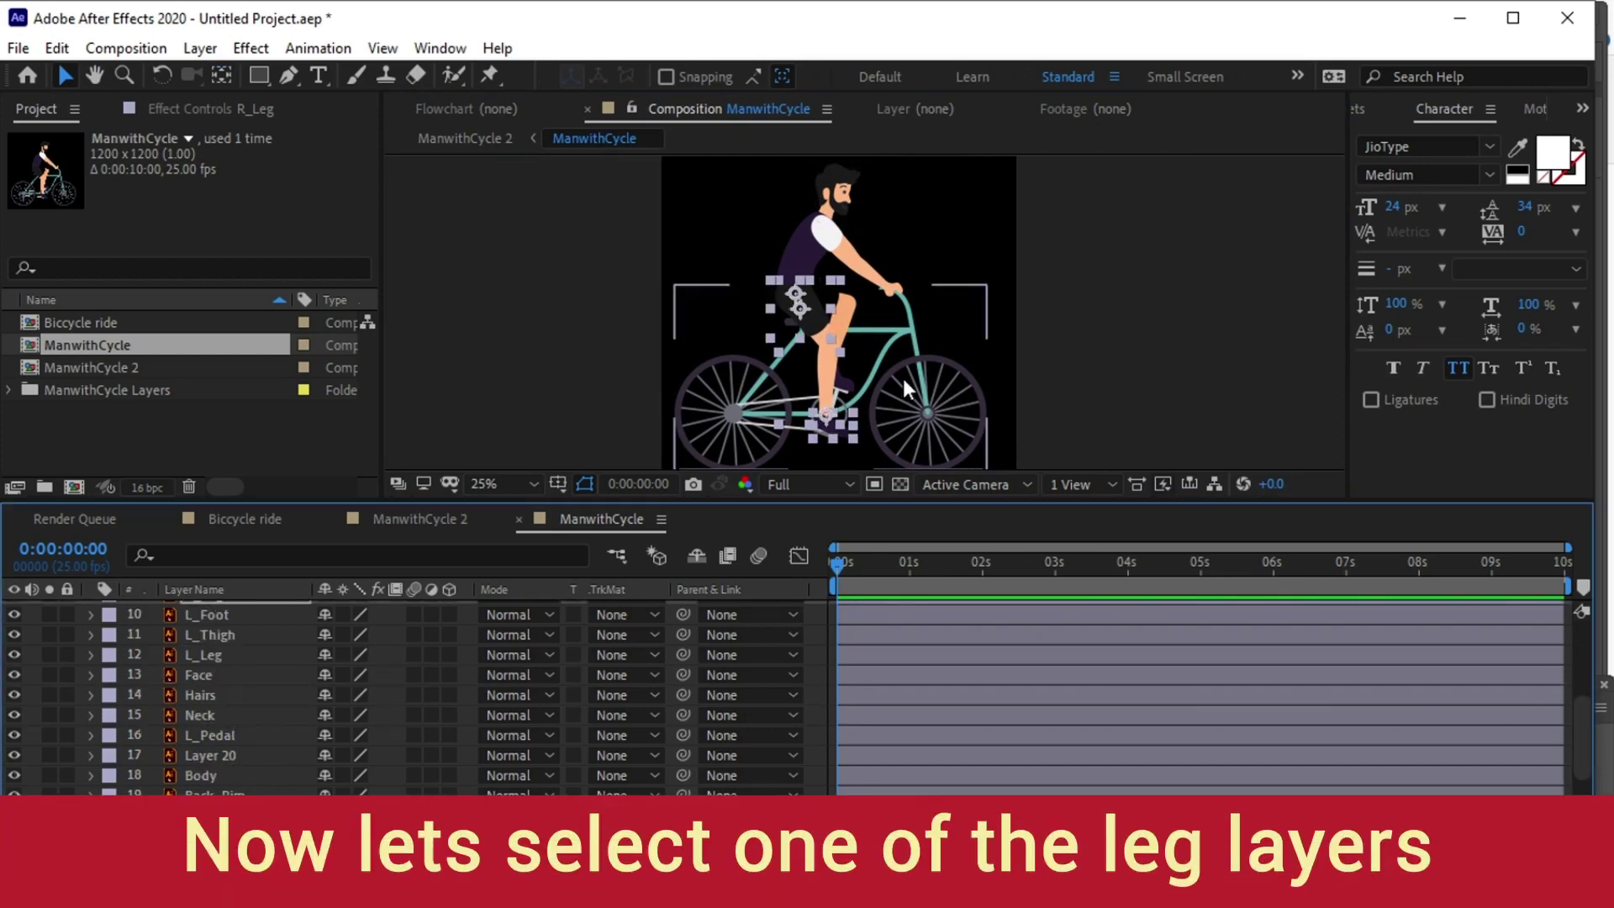
scroll(885, 392, up, 3)
scroll(223, 752, down, 1)
click(230, 788)
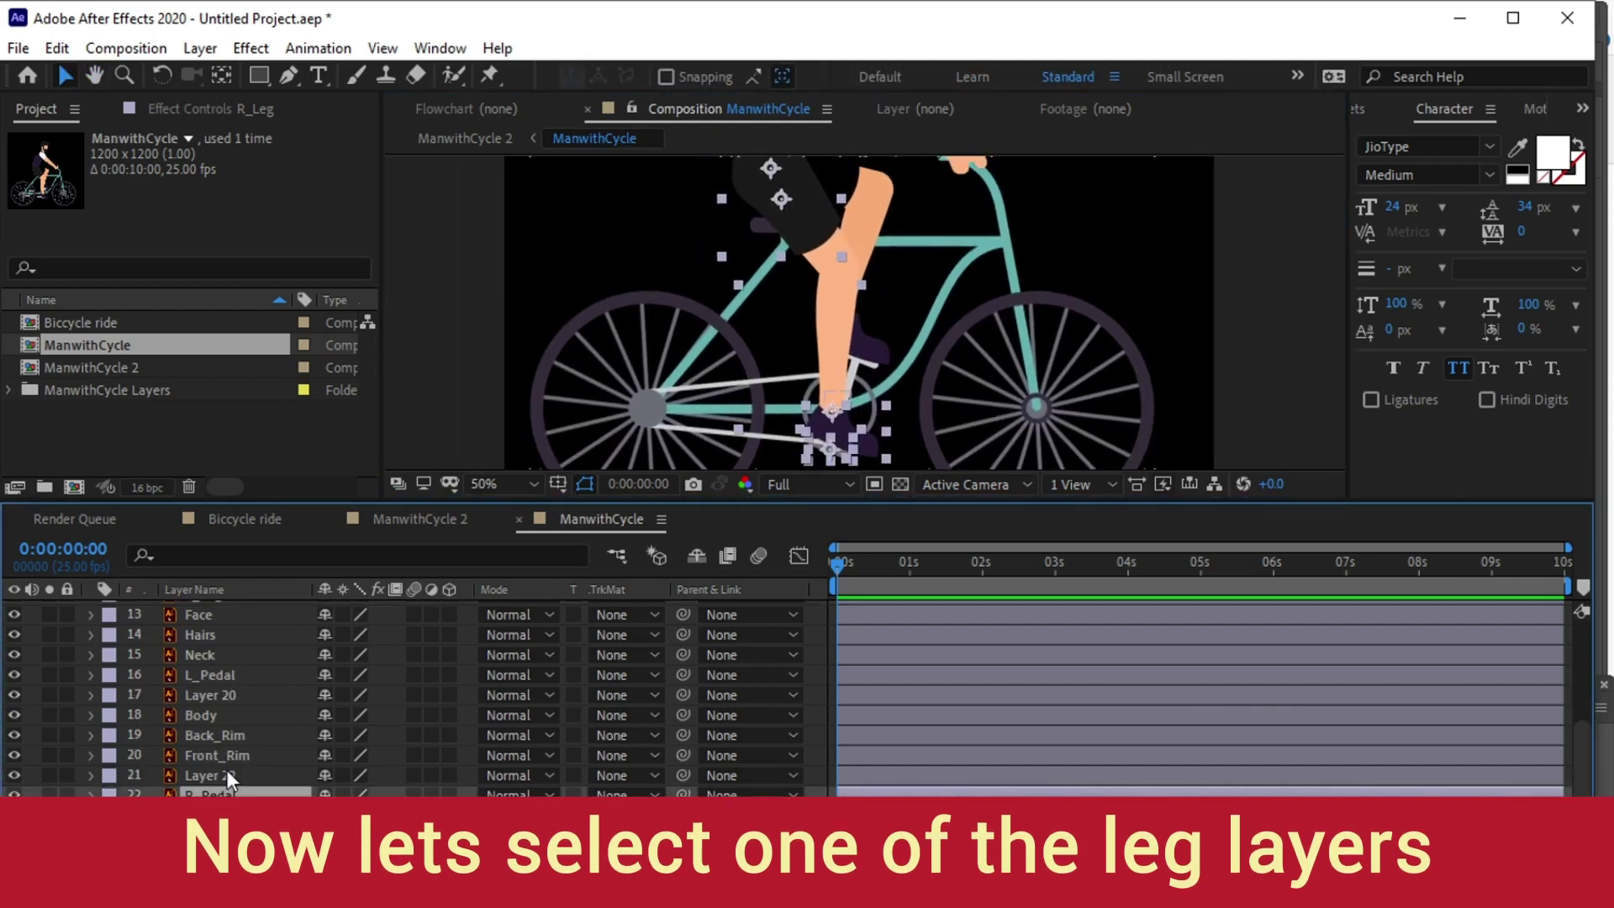
shift+click(226, 769)
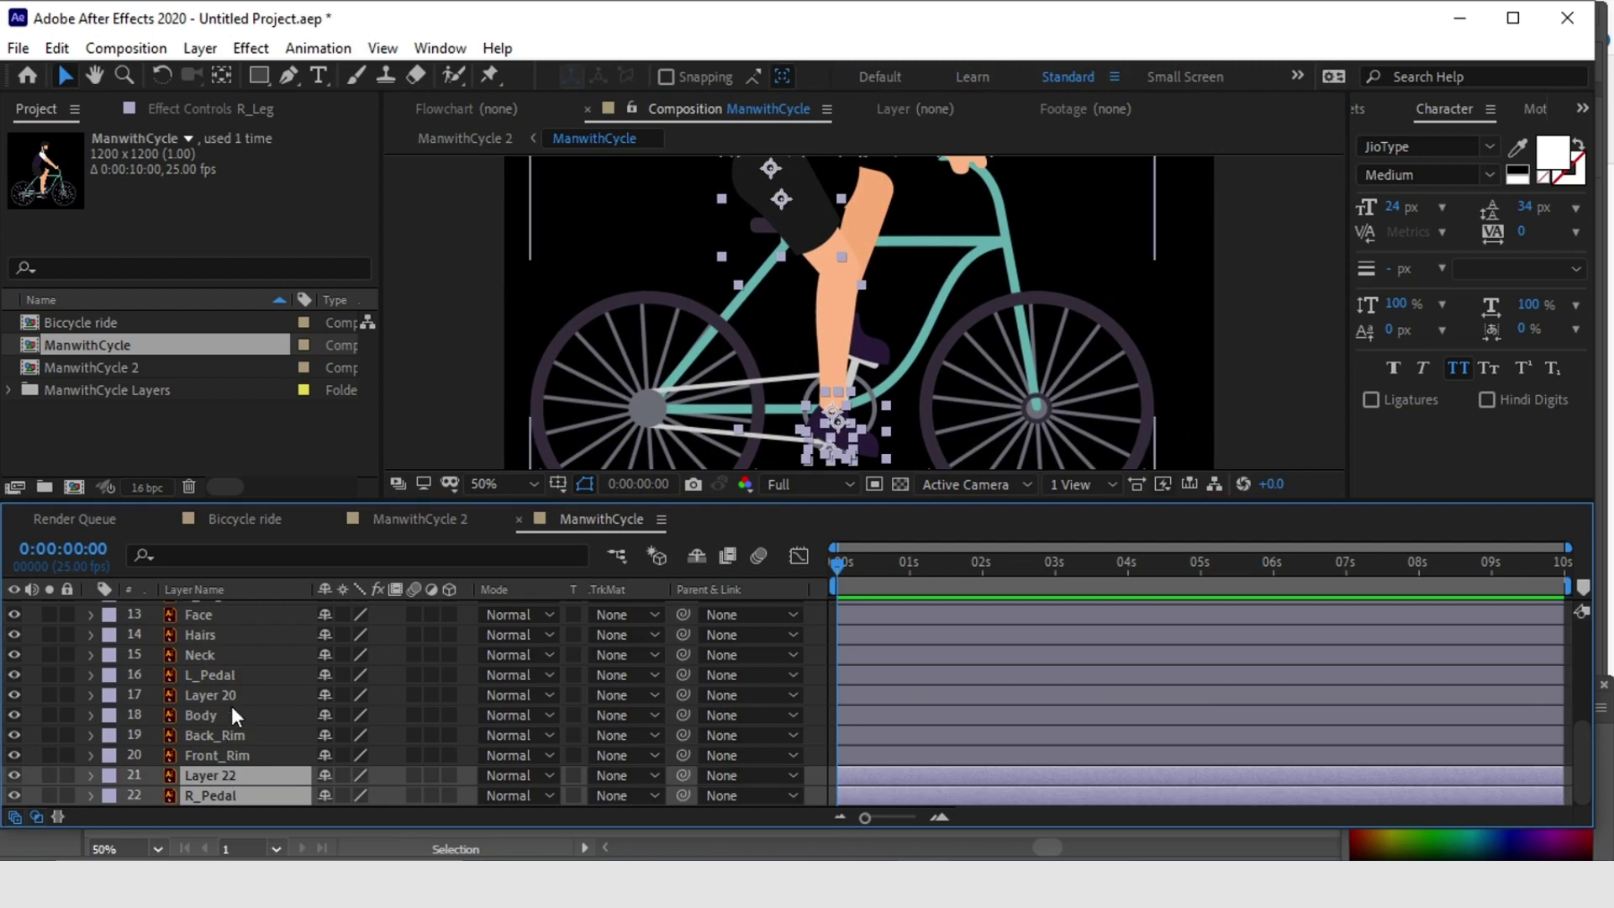
scroll(230, 714, down, 1)
scroll(230, 706, up, 2)
scroll(231, 706, down, 1)
ctrl+click(223, 748)
ctrl+click(224, 749)
scroll(240, 713, up, 3)
click(240, 713)
shift+click(219, 675)
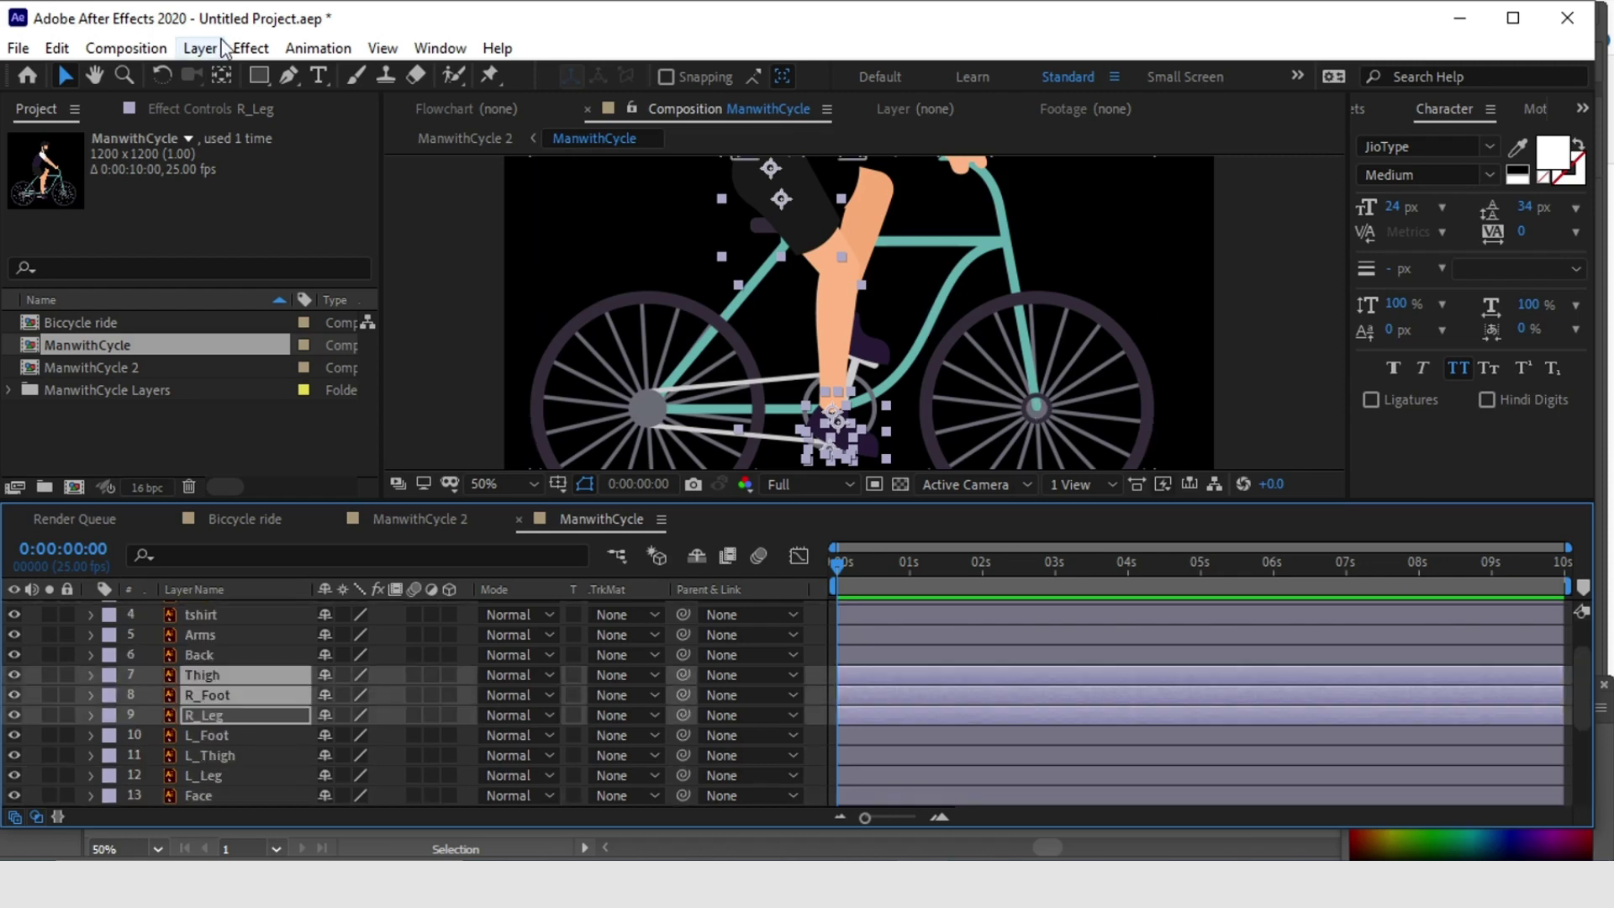
click(200, 48)
click(265, 827)
text(L)
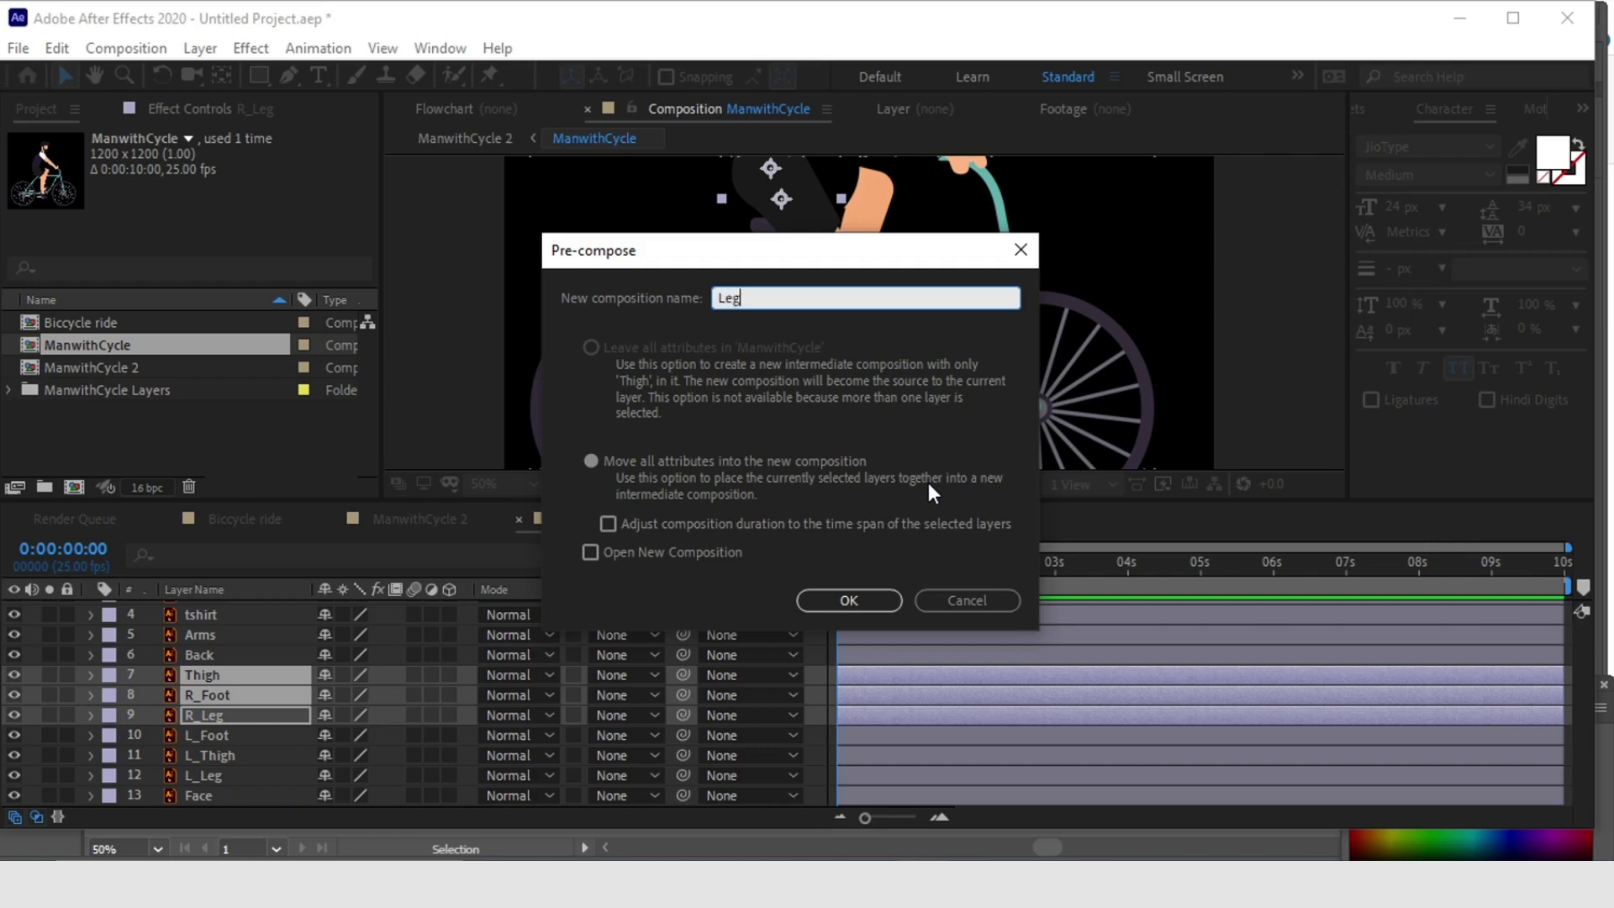
text(eg_L)
key(Return)
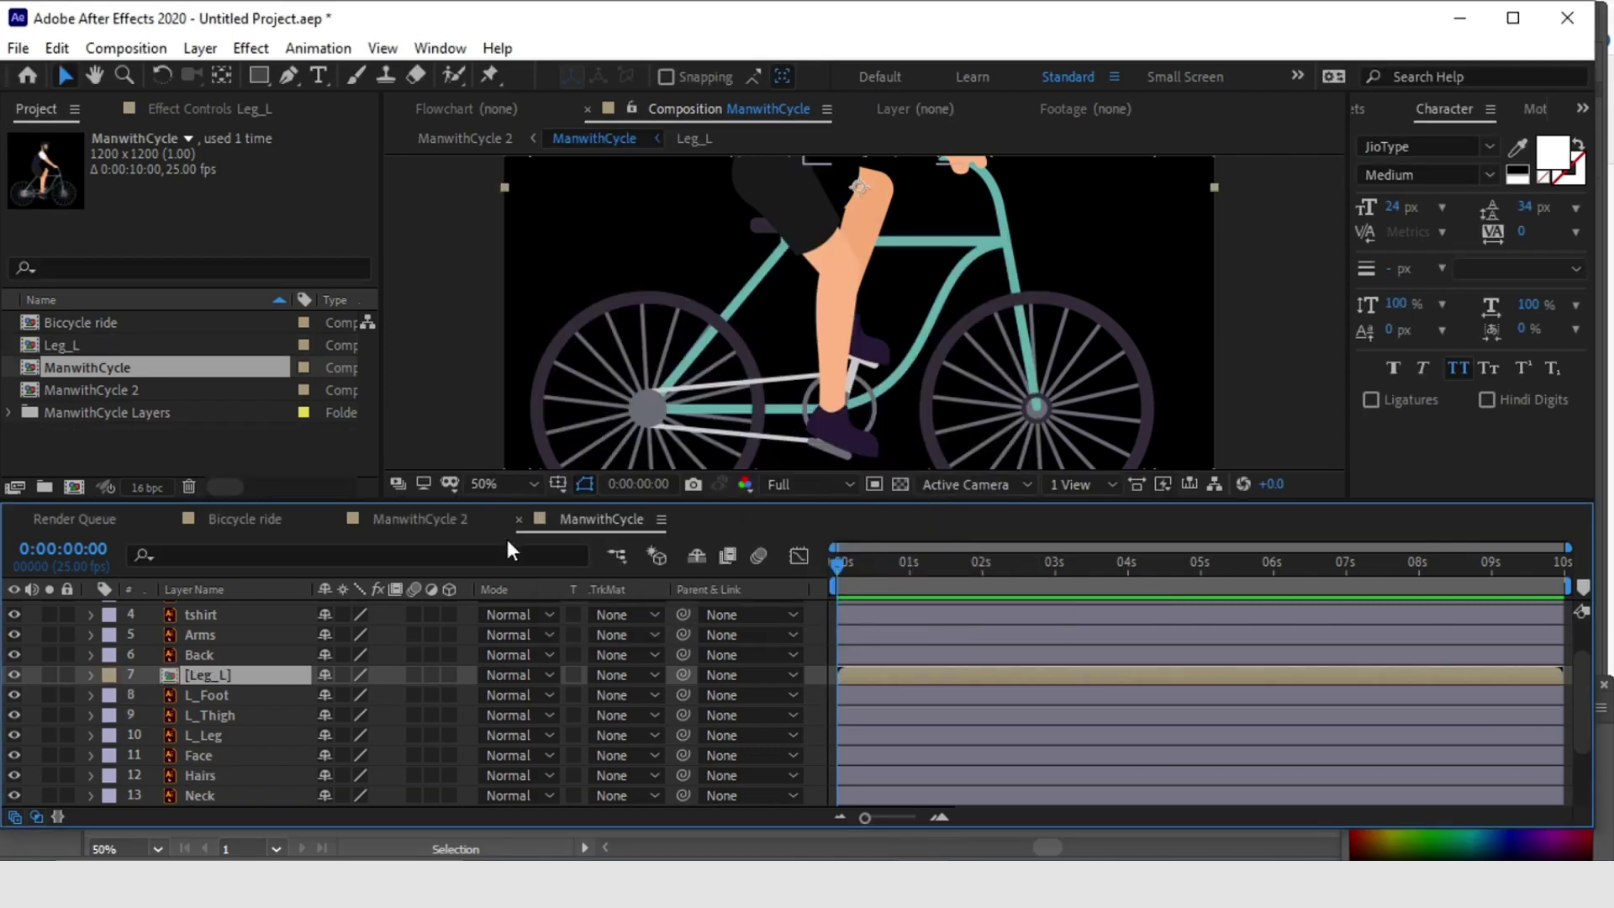
- Parent the PantL Outlines layer to the LegUpL layer in the LegL 2 composition
click(421, 519)
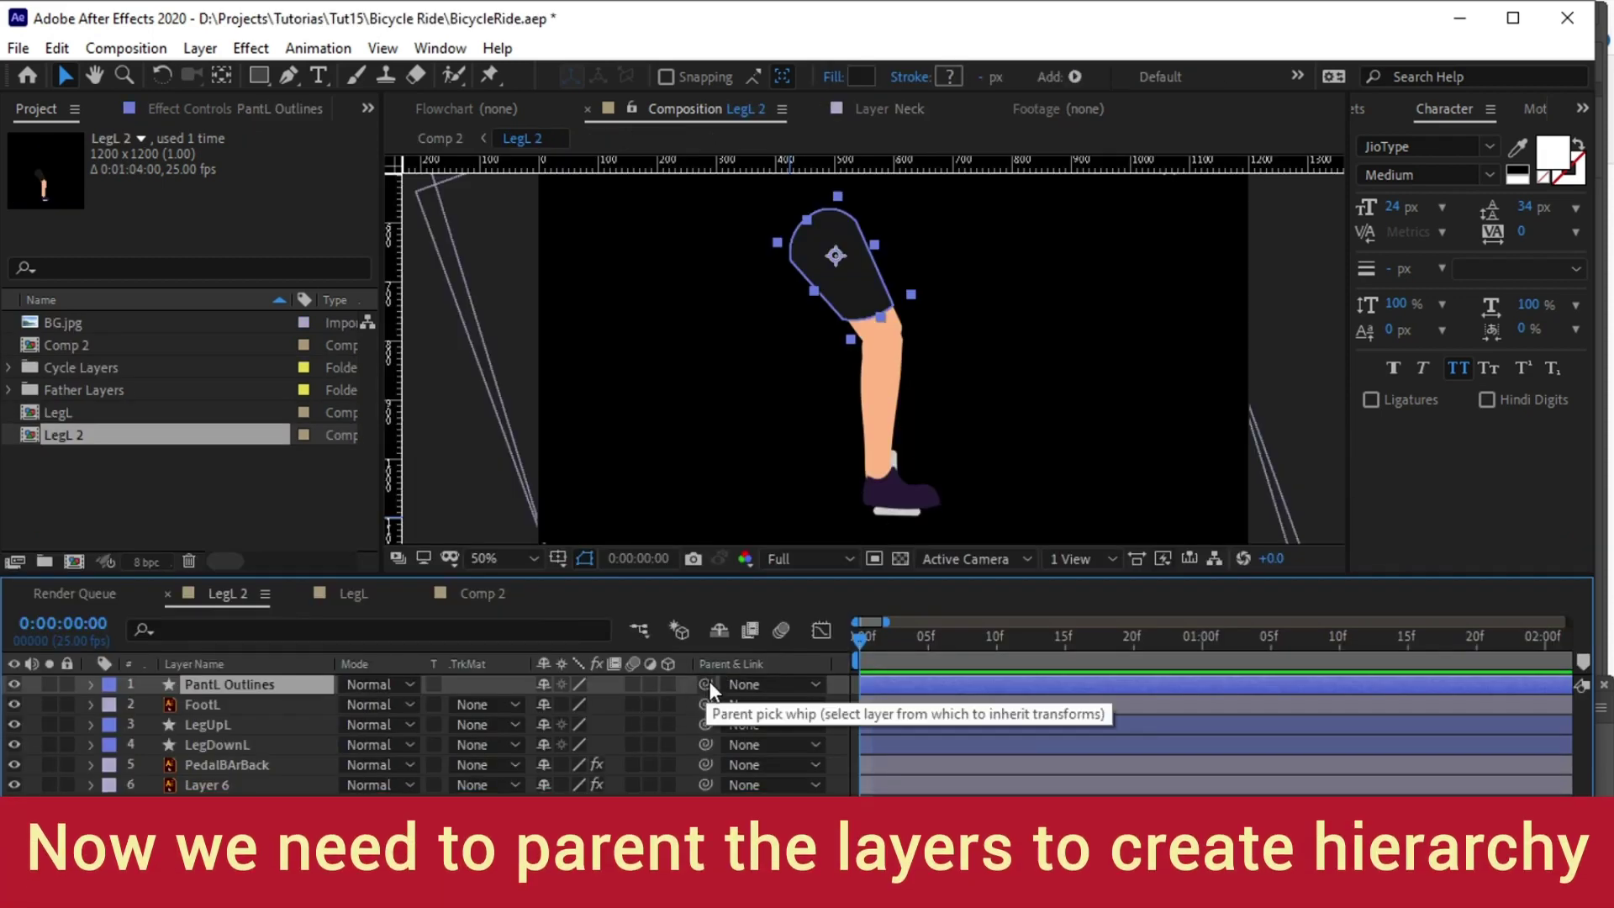
mouse_move(710, 691)
mouse_down()
mouse_move(476, 765)
mouse_move(222, 719)
mouse_up()
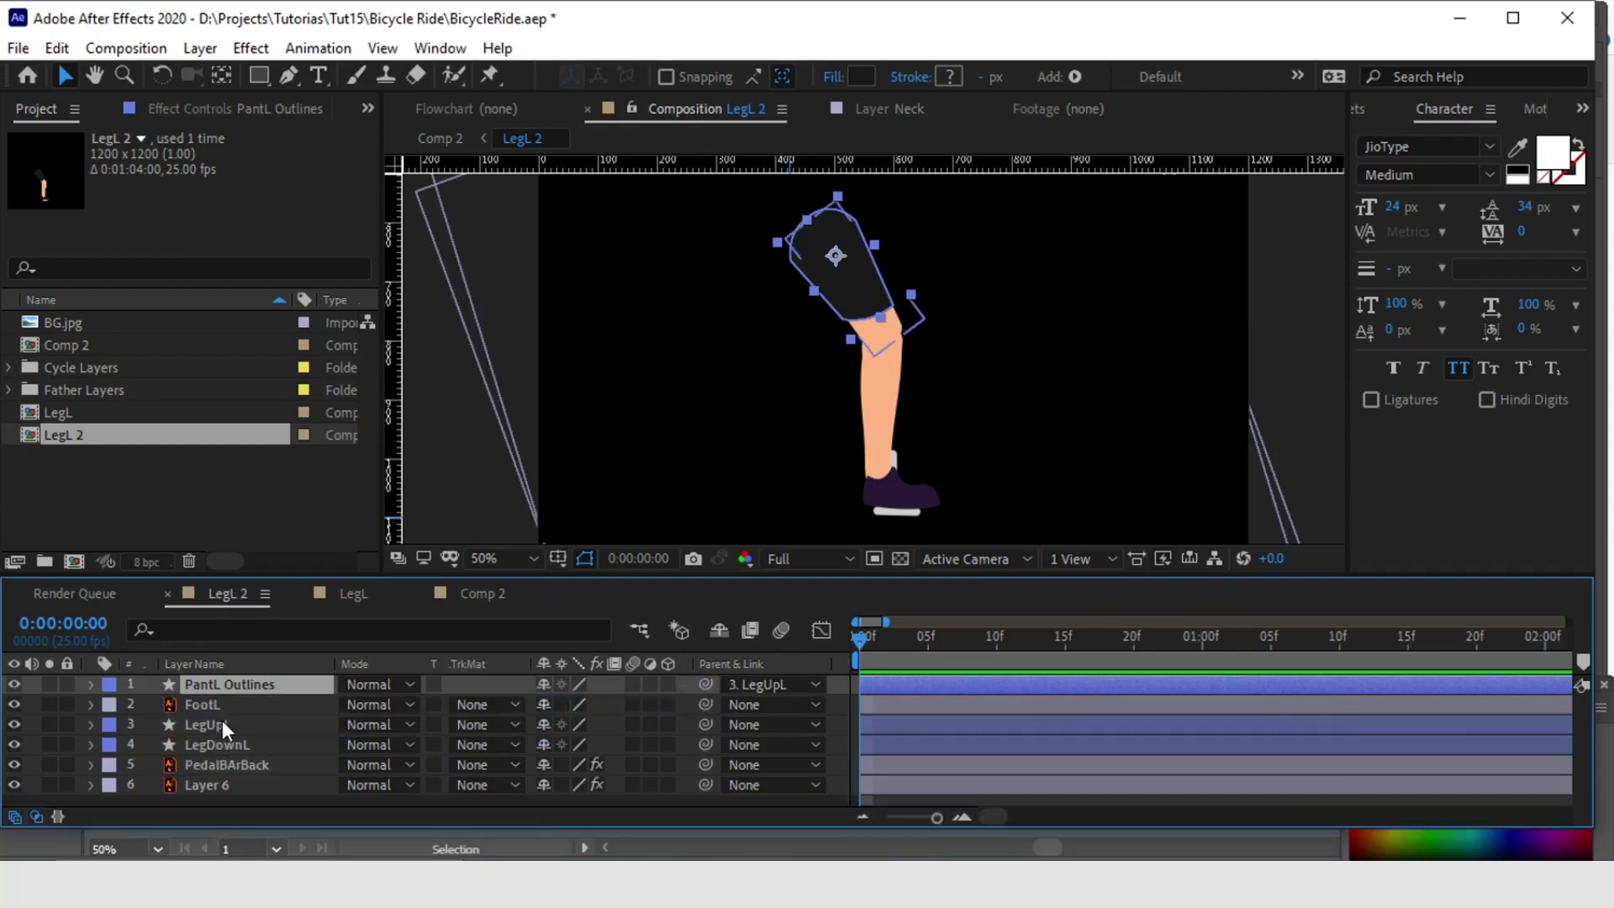
click(219, 720)
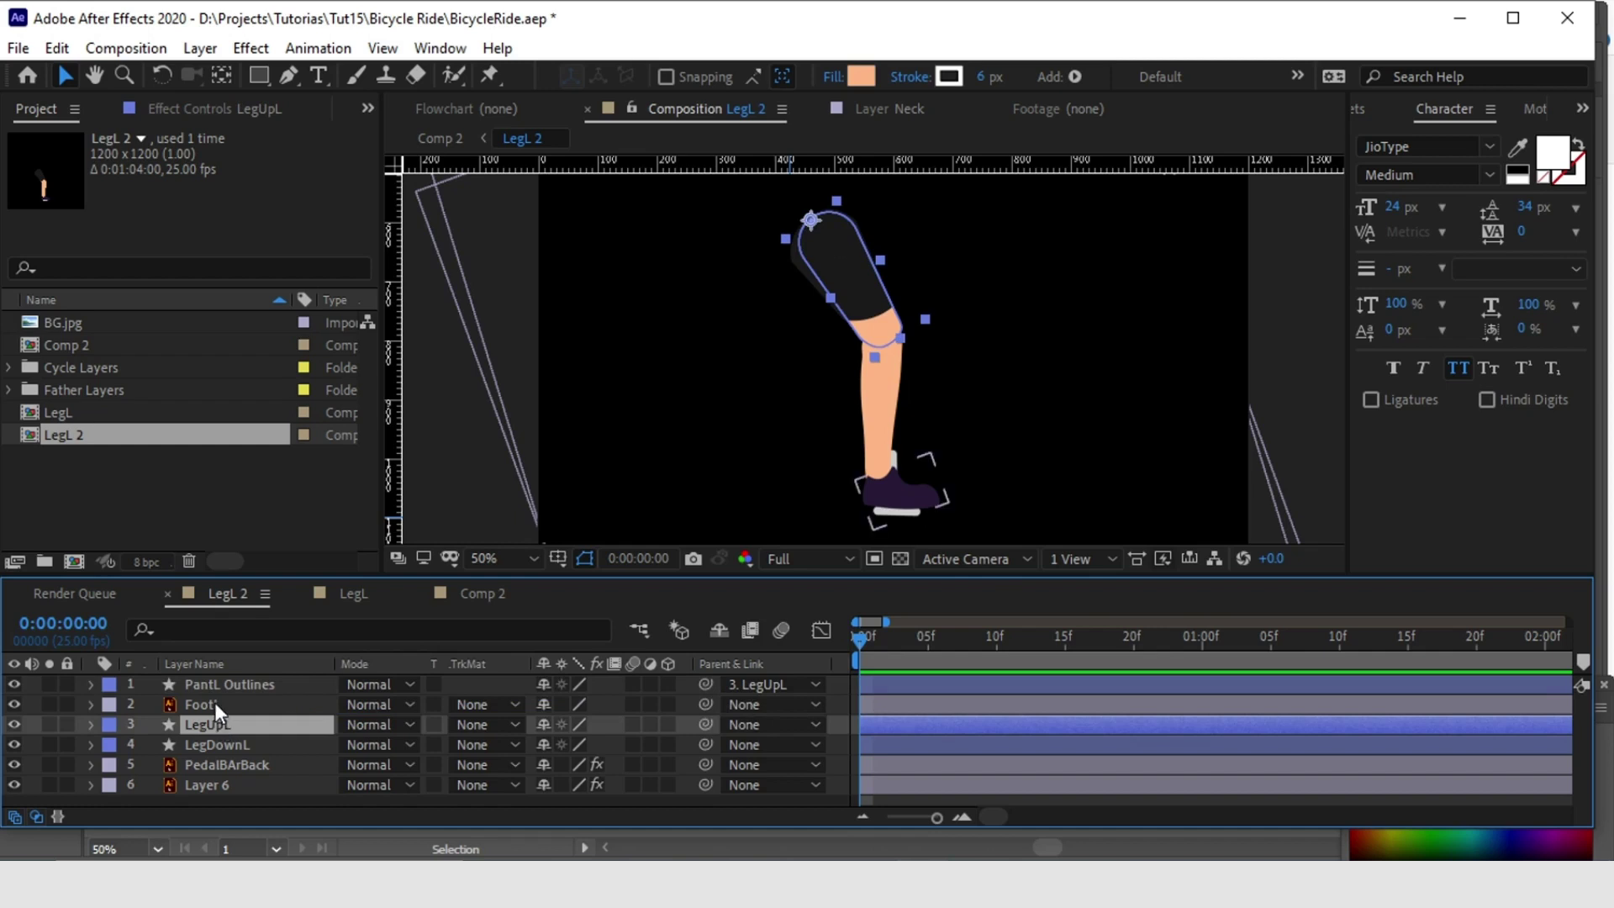
- Parent the FootL layer to LegDownL, and the LegDownL layer to LegUpL
click(214, 703)
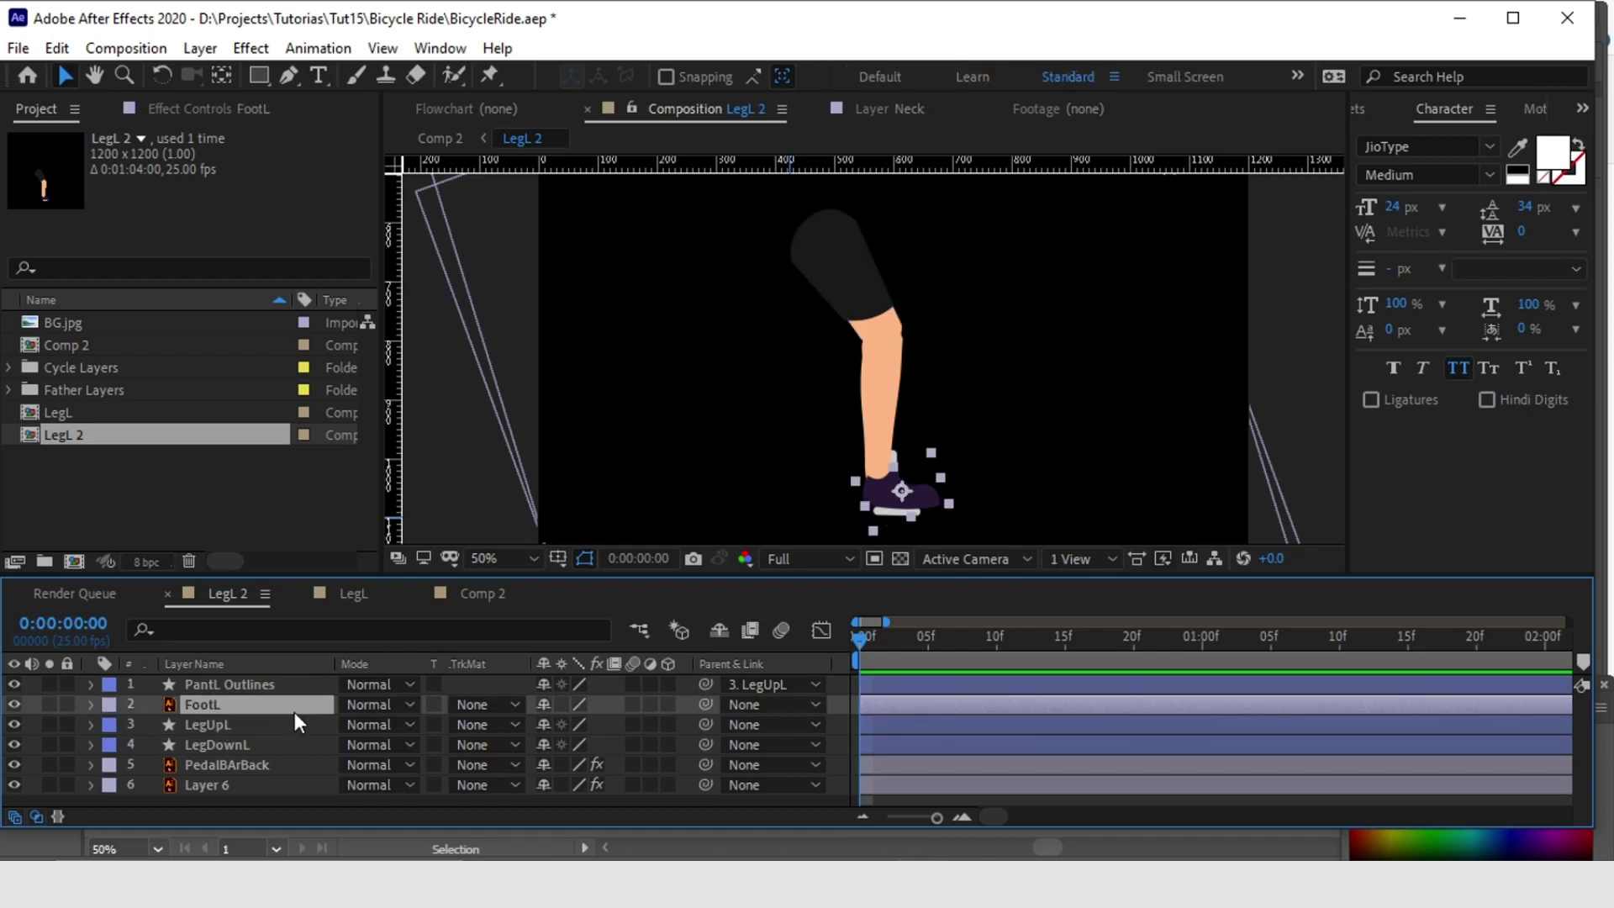
click(234, 724)
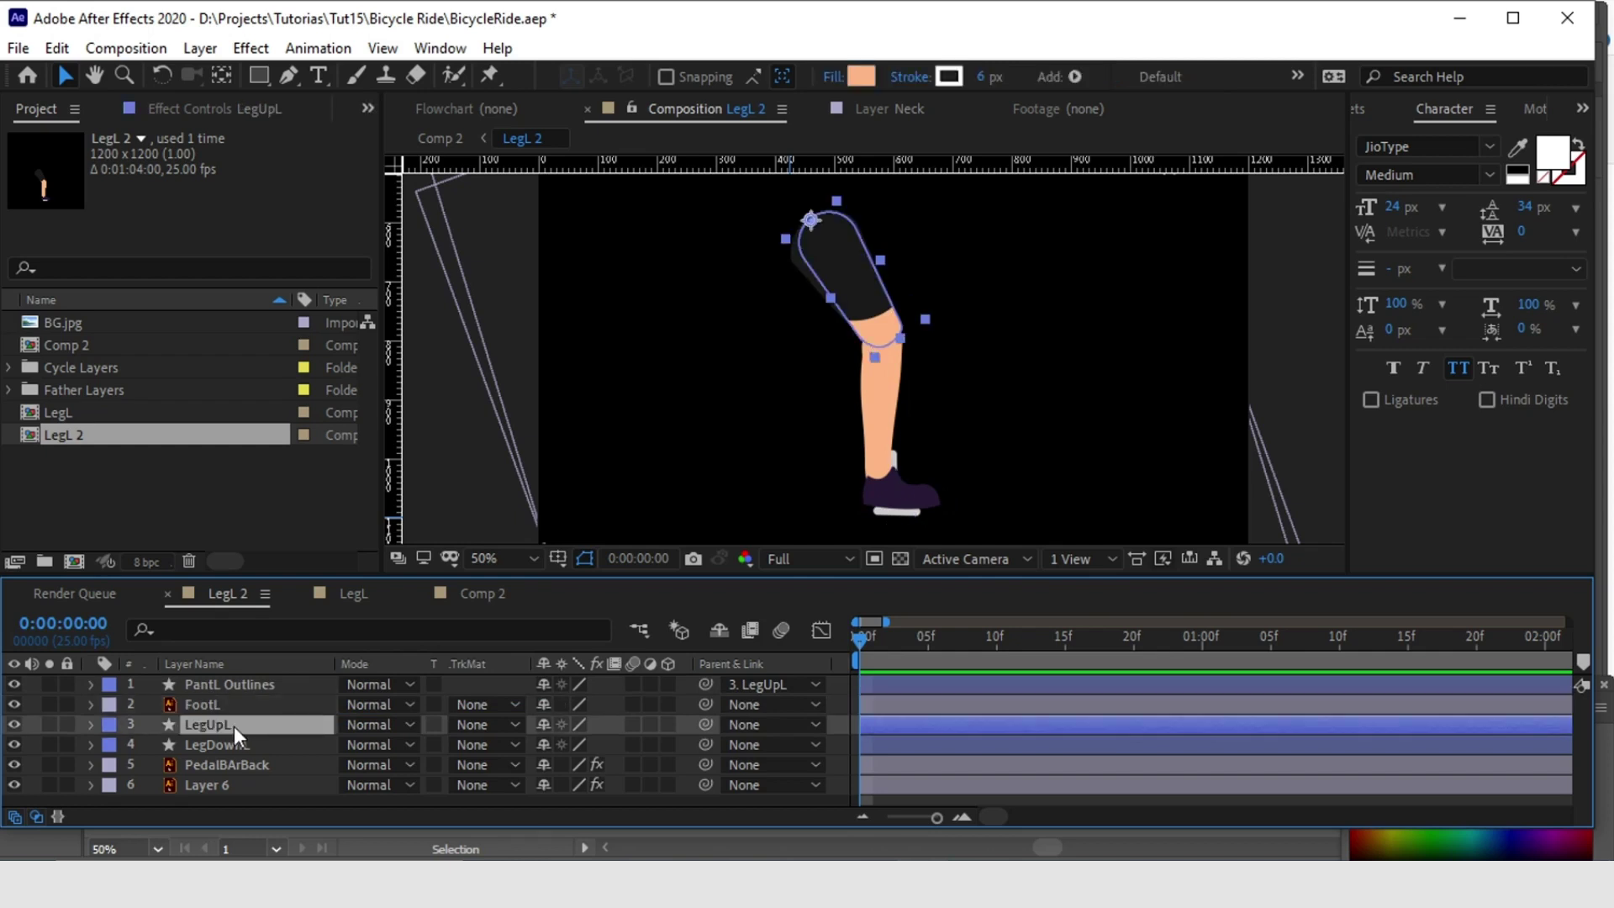
click(235, 704)
drag(713, 698, 290, 748)
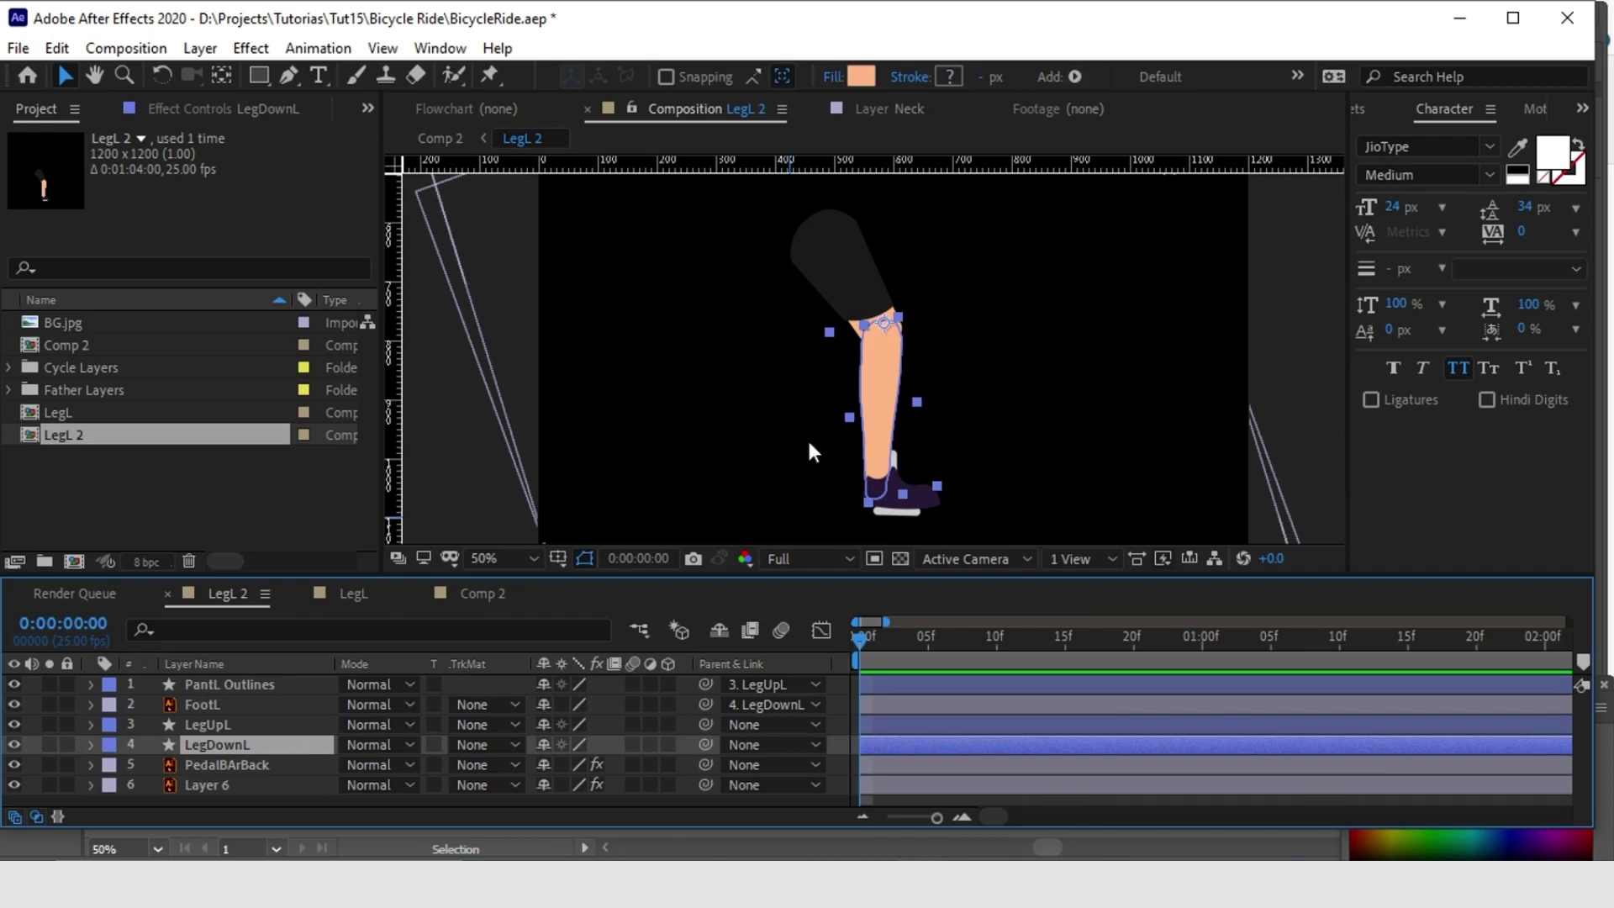
drag(704, 743, 318, 727)
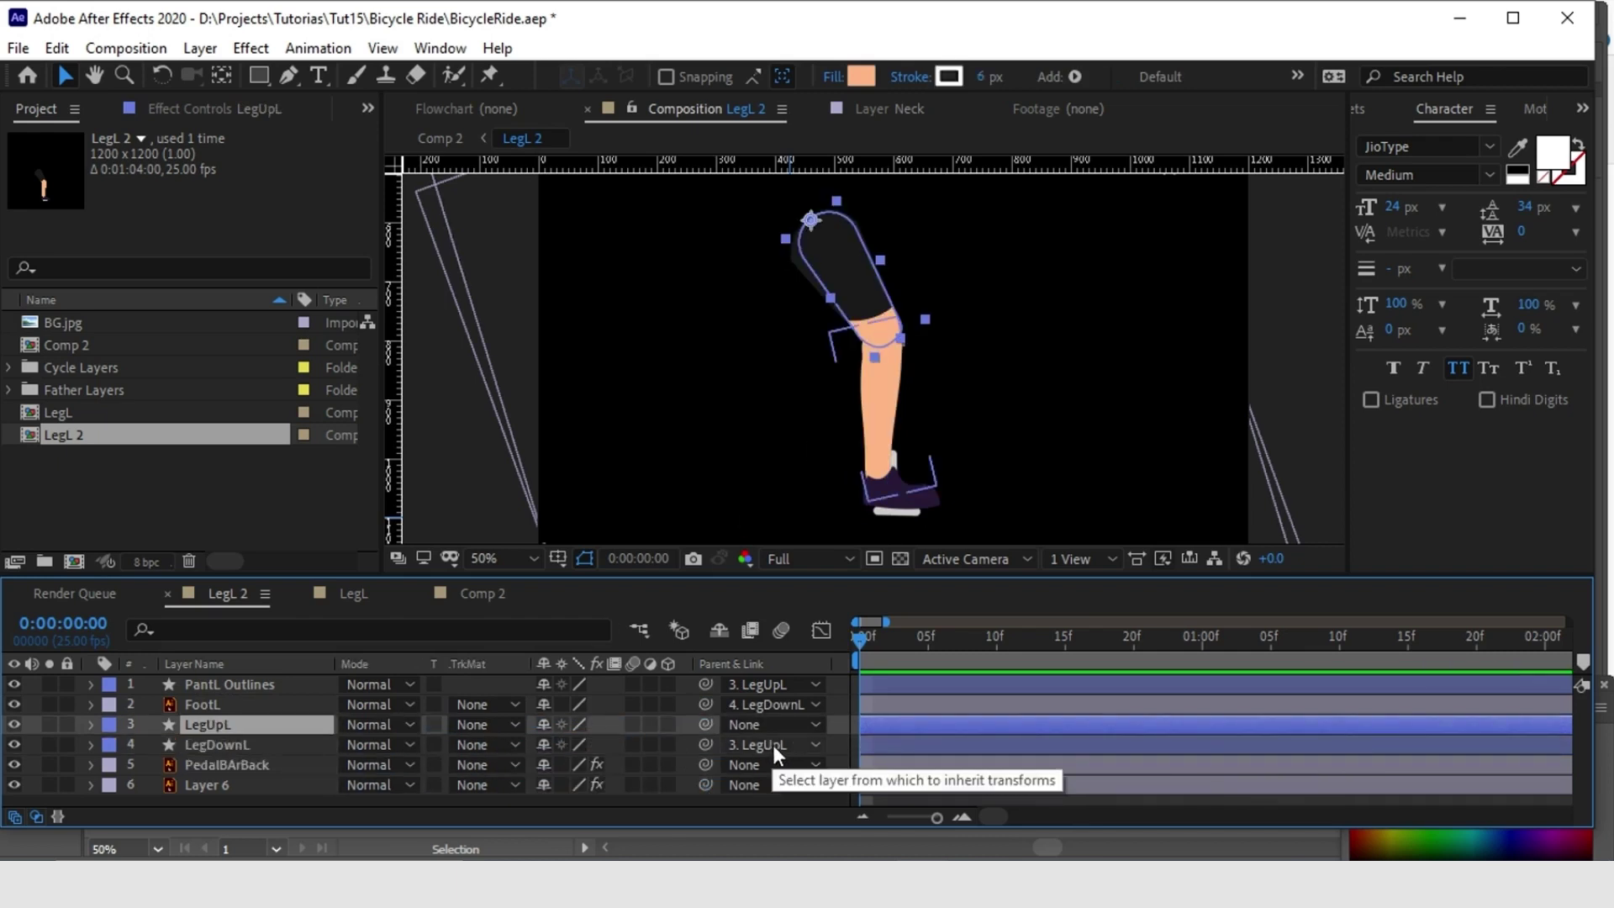
- Rename Layer 6 as Foot_Rest and parent it to the FootL layer
click(199, 785)
drag(704, 784, 202, 706)
click(215, 723)
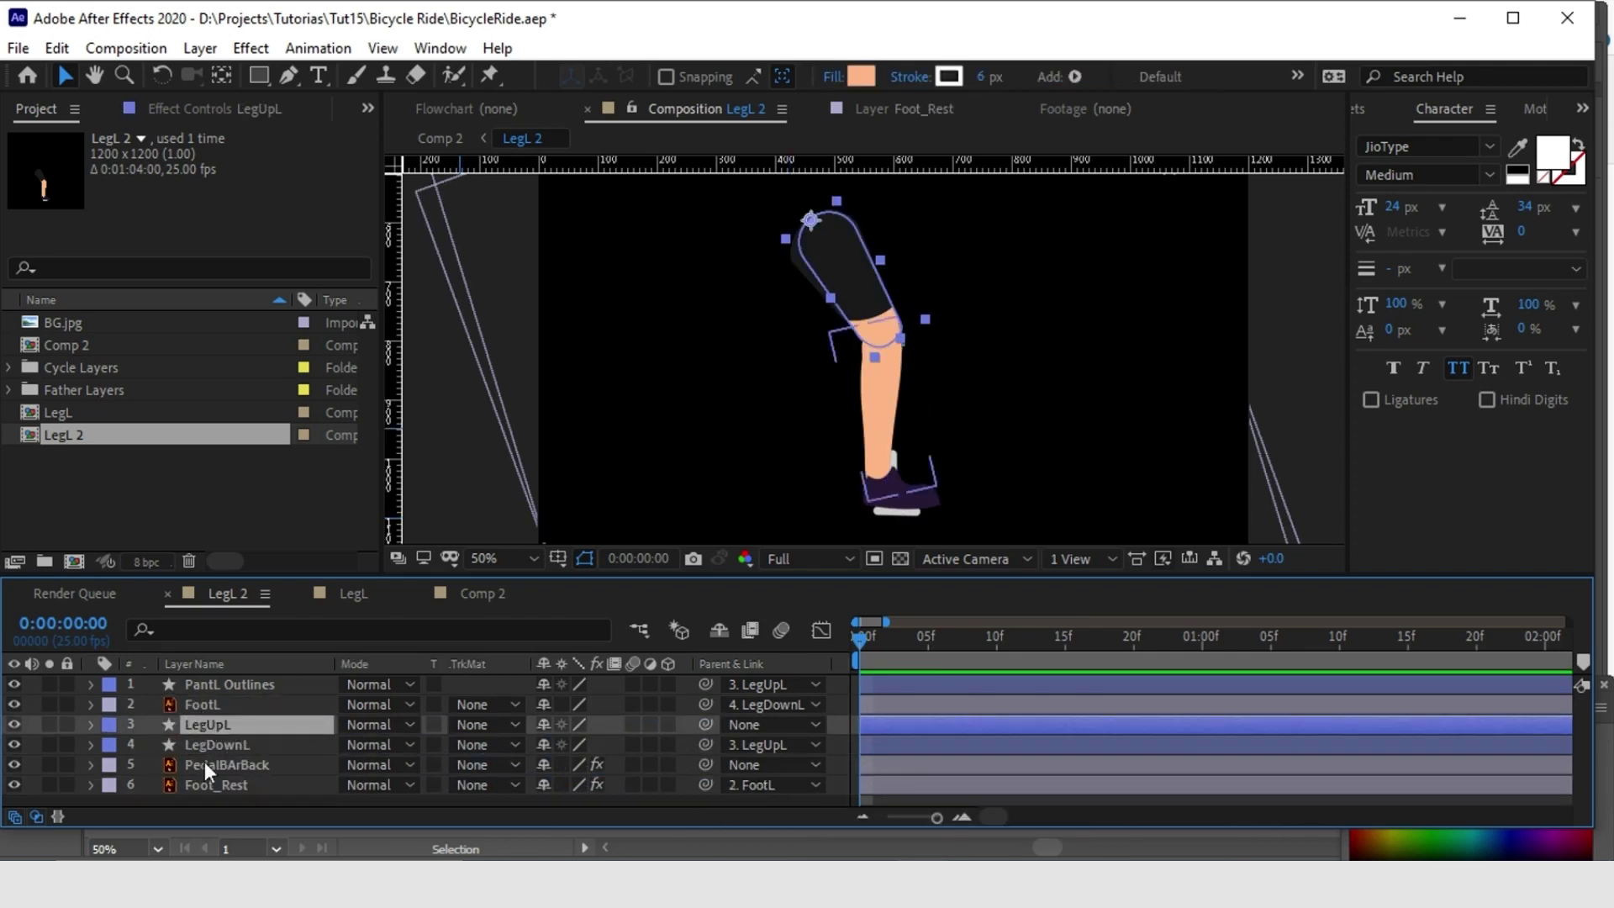
- Test the leg's parenting by moving the LegUpL layer in the composition, and undo the move
click(220, 682)
click(215, 725)
drag(808, 230, 988, 217)
click(206, 723)
key(ctrl+z)
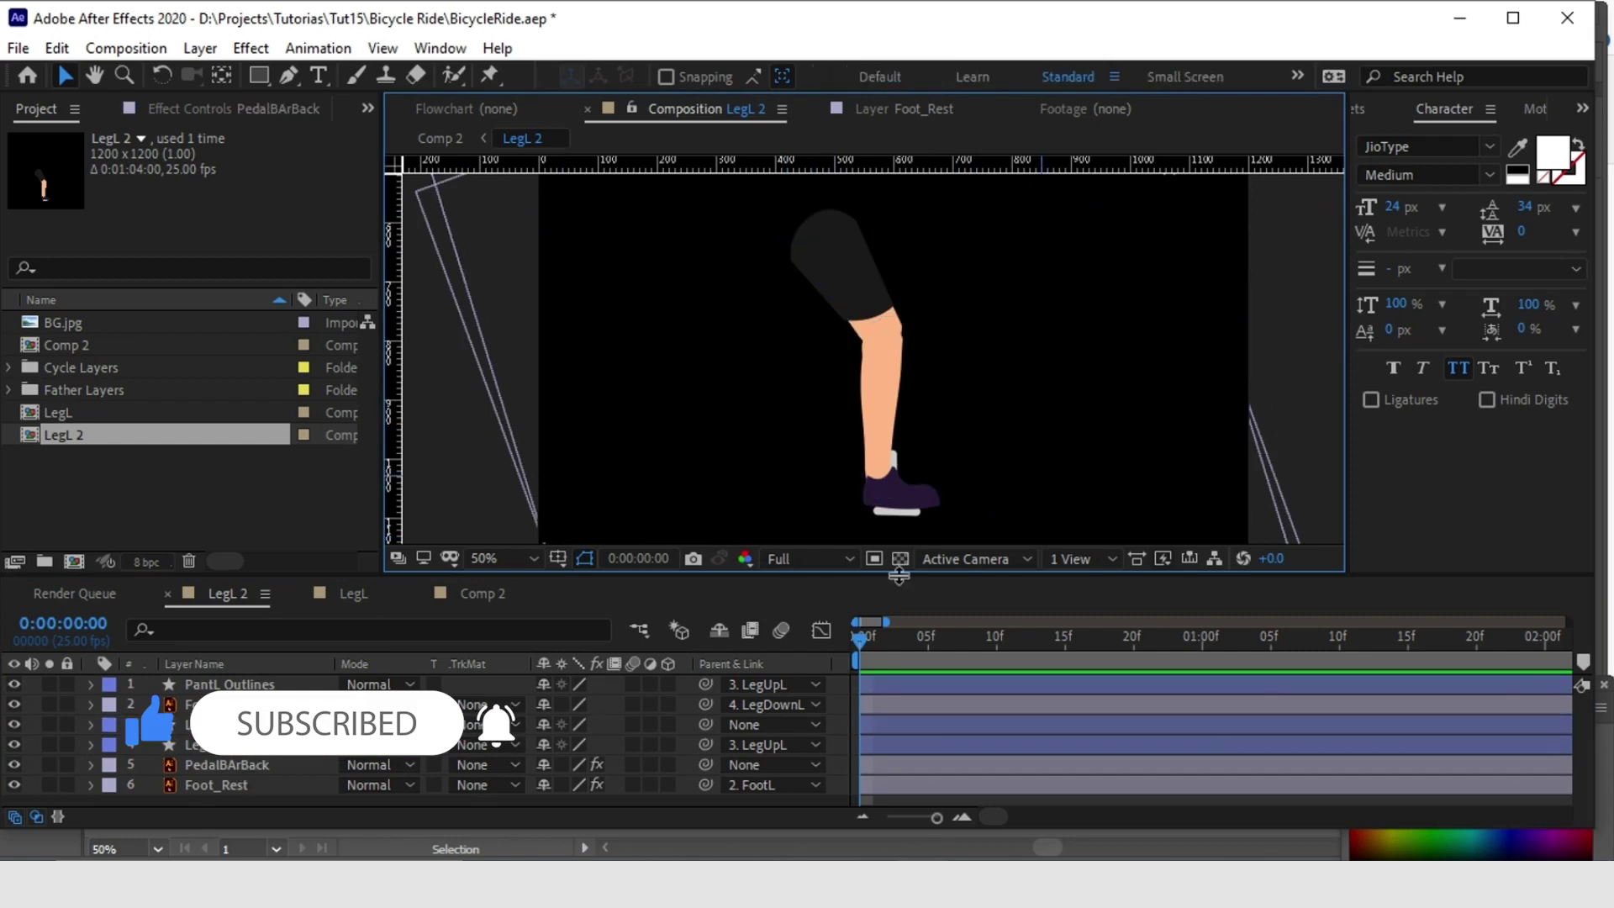
- Add rotation keyframes at frame 0 to the FootL, LegDownL and LegUpL layers
drag(899, 576, 899, 561)
click(208, 693)
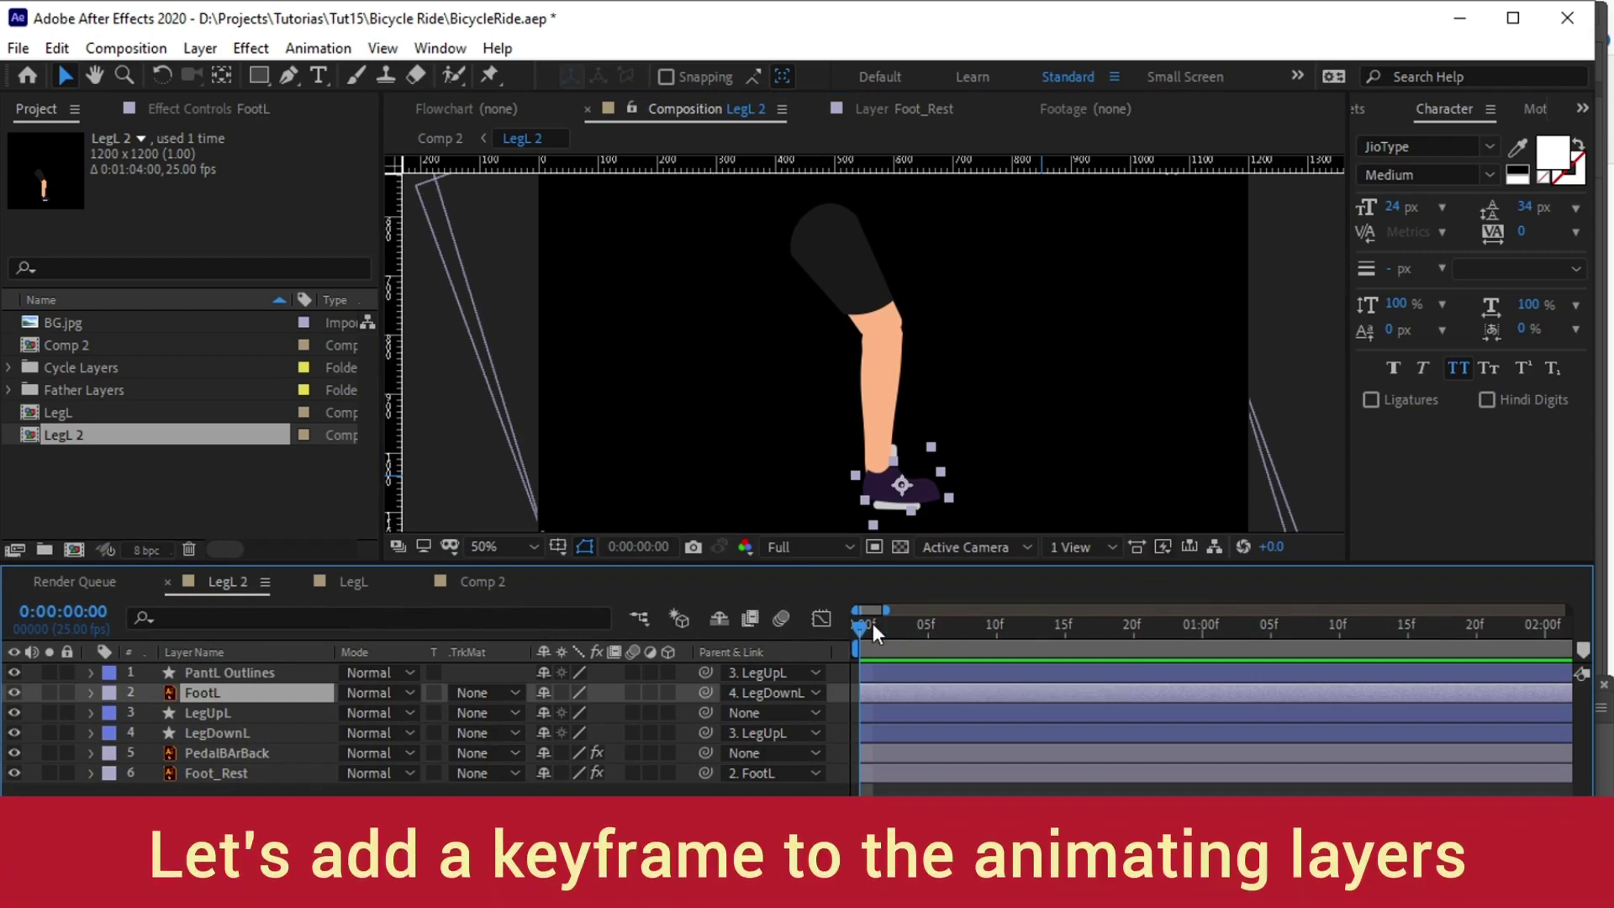
key(r)
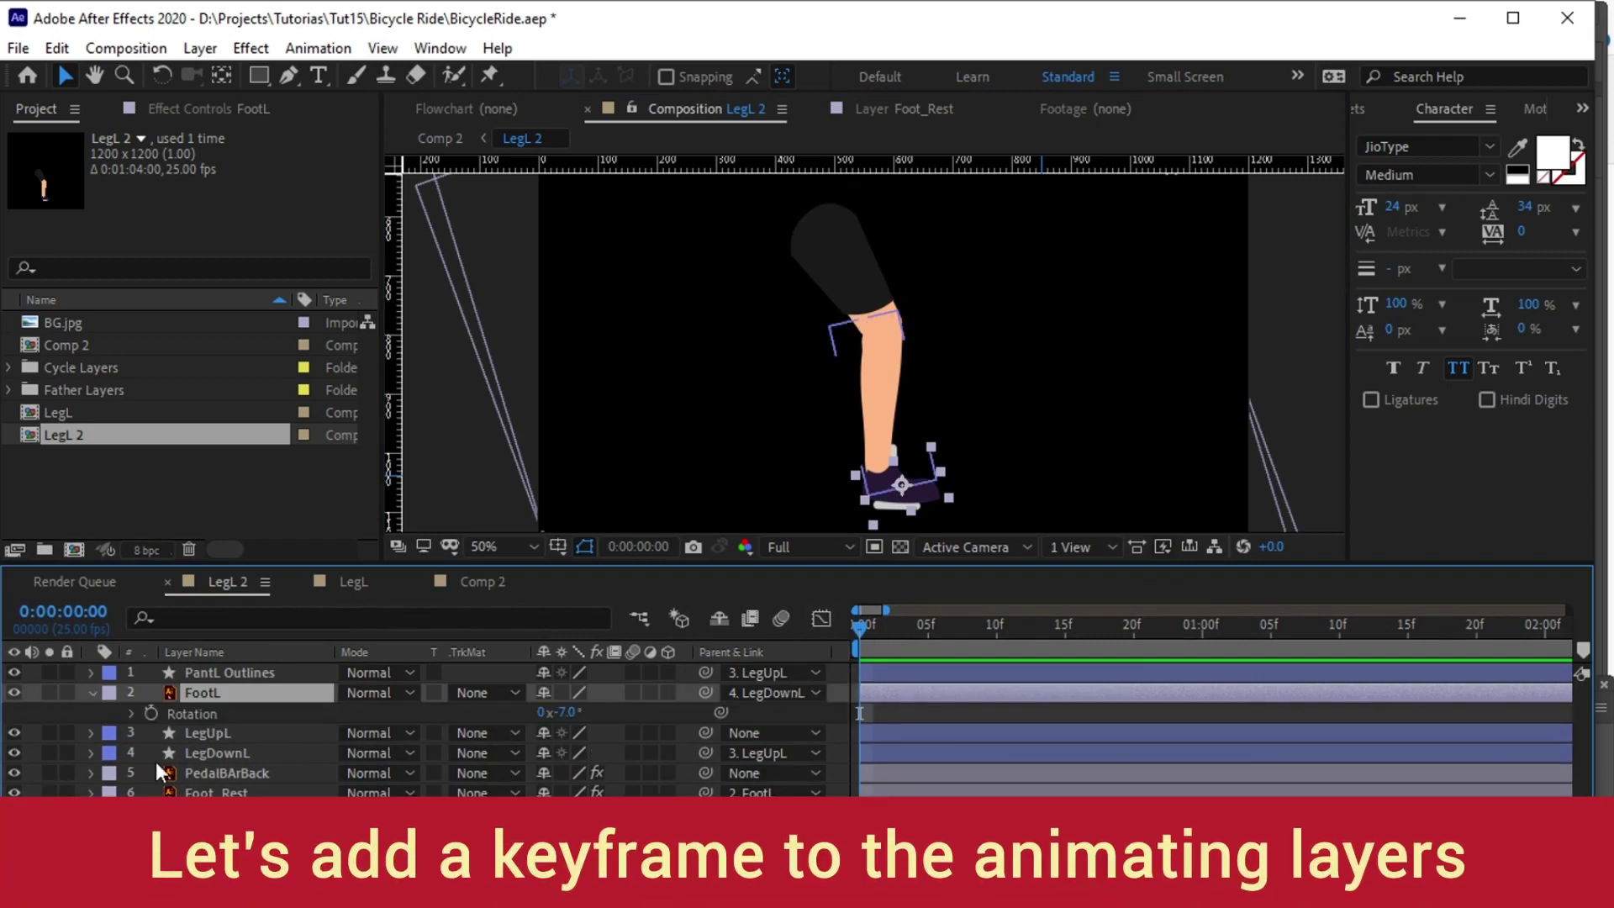
click(149, 714)
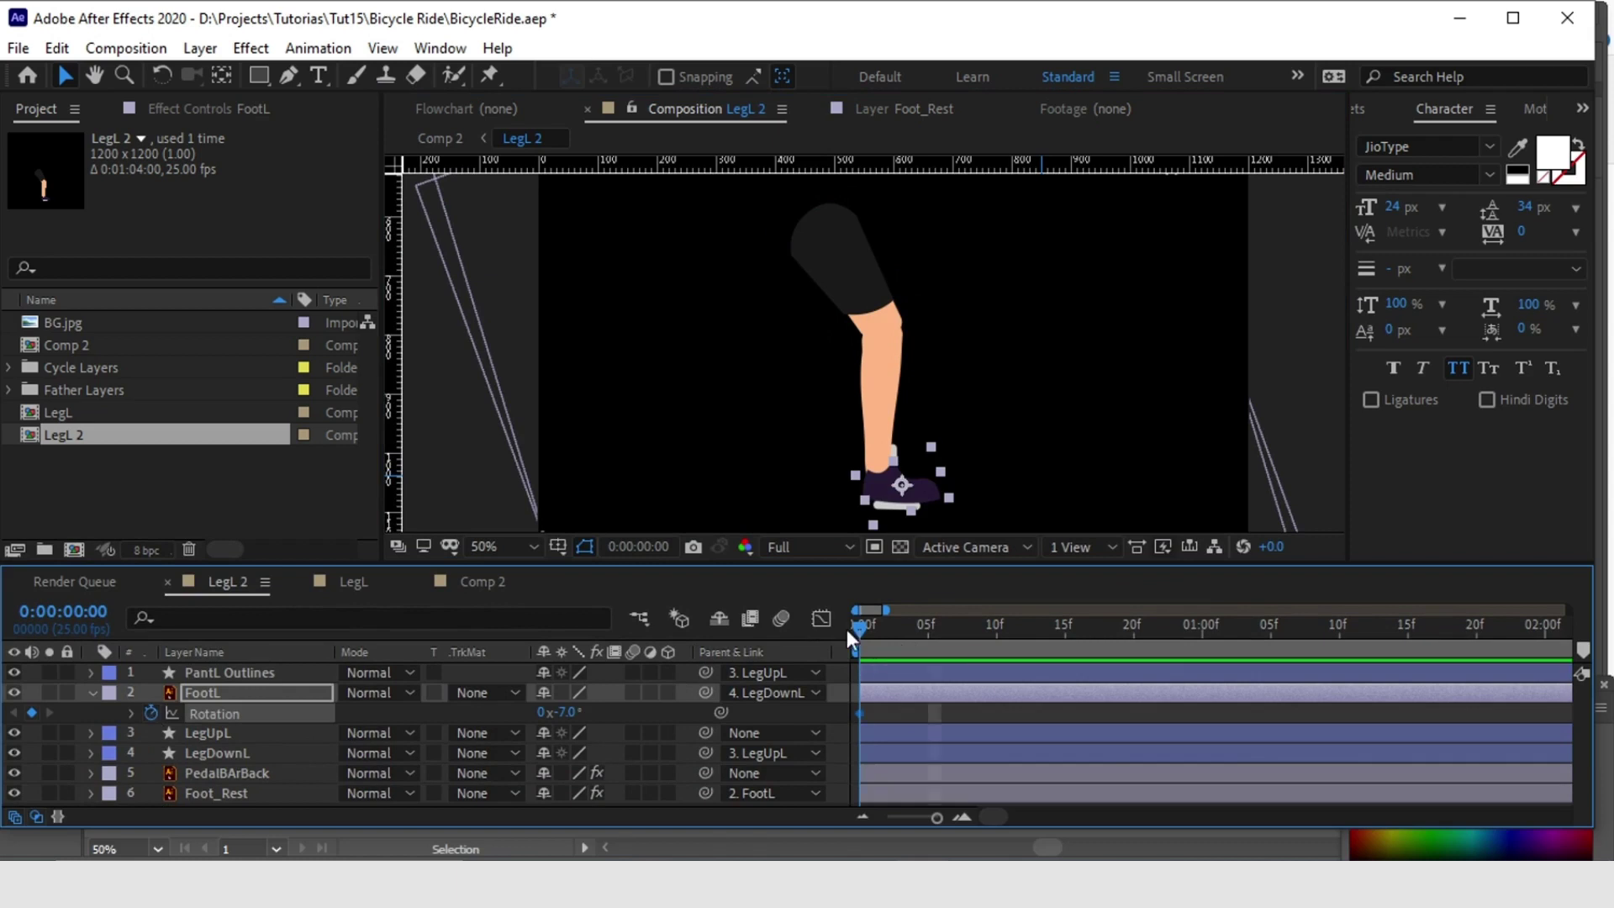
click(202, 752)
key(r)
click(151, 772)
key(ctrl+Up)
key(alt+shift+r)
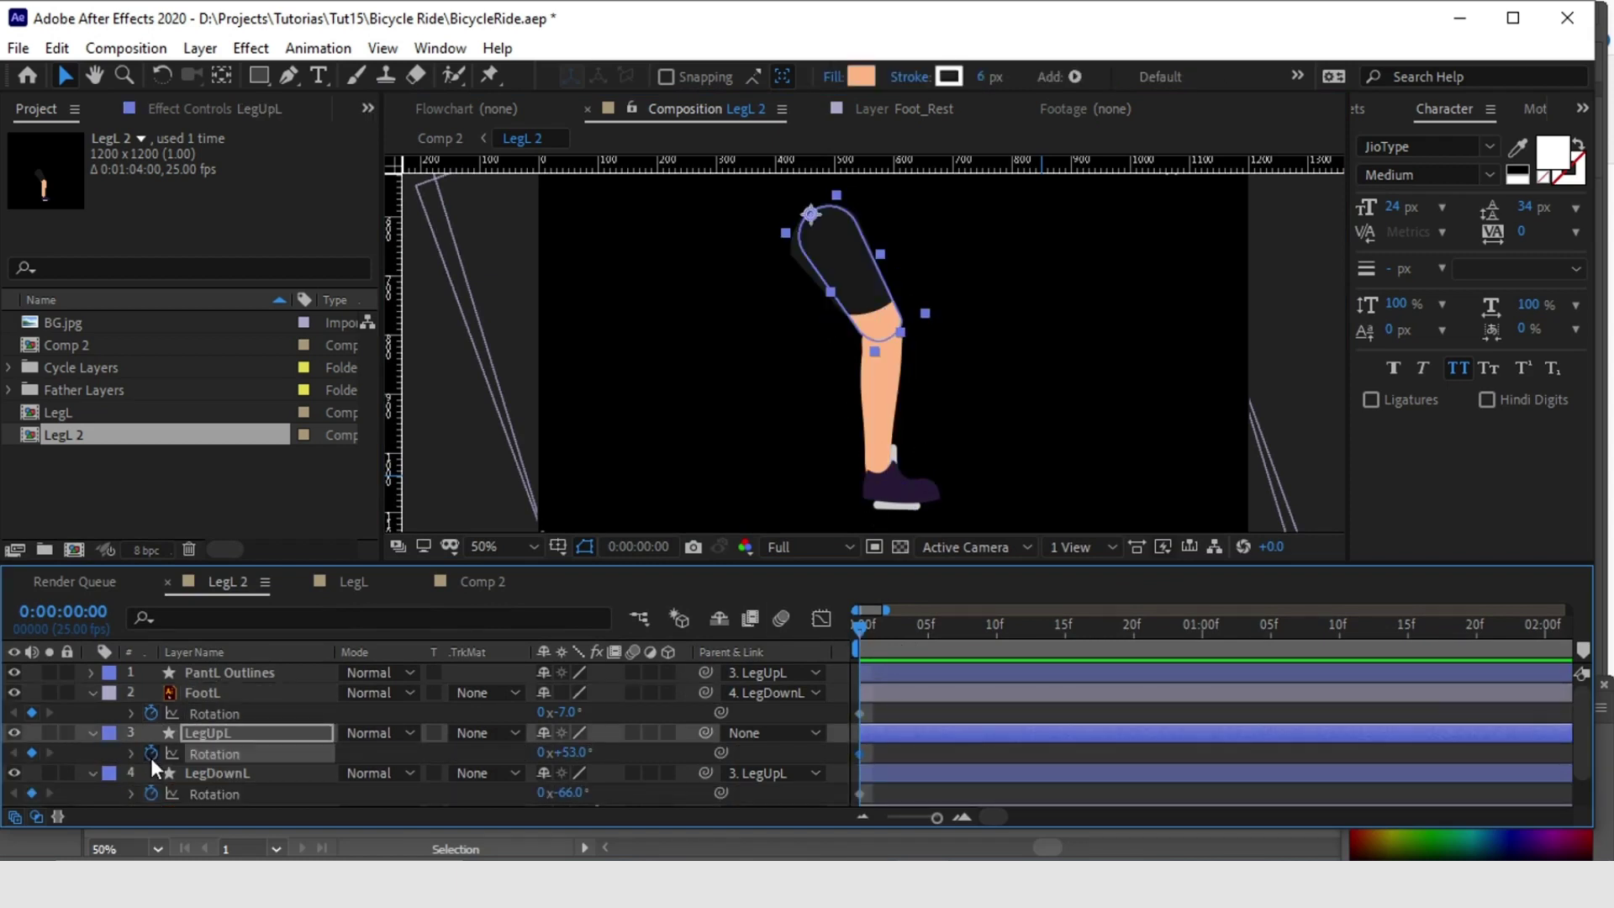
- At frame 10, set the rotation of LegUpL to 29°, LegDownL to -11° and FootL to -16°
key(Page_Down)
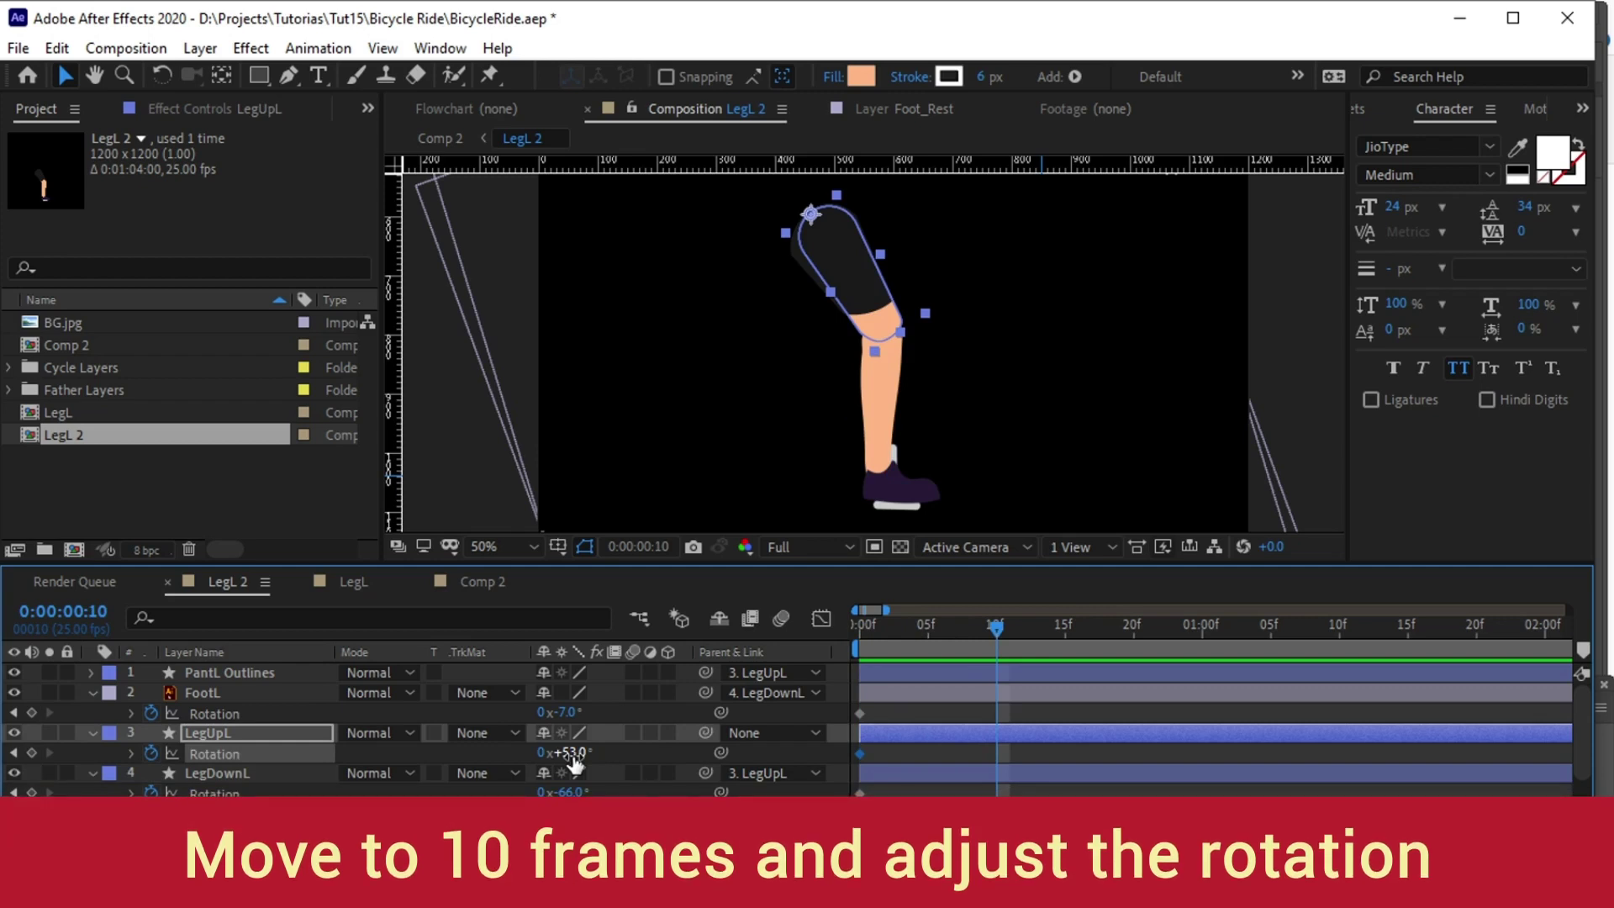
drag(574, 762, 641, 805)
click(246, 778)
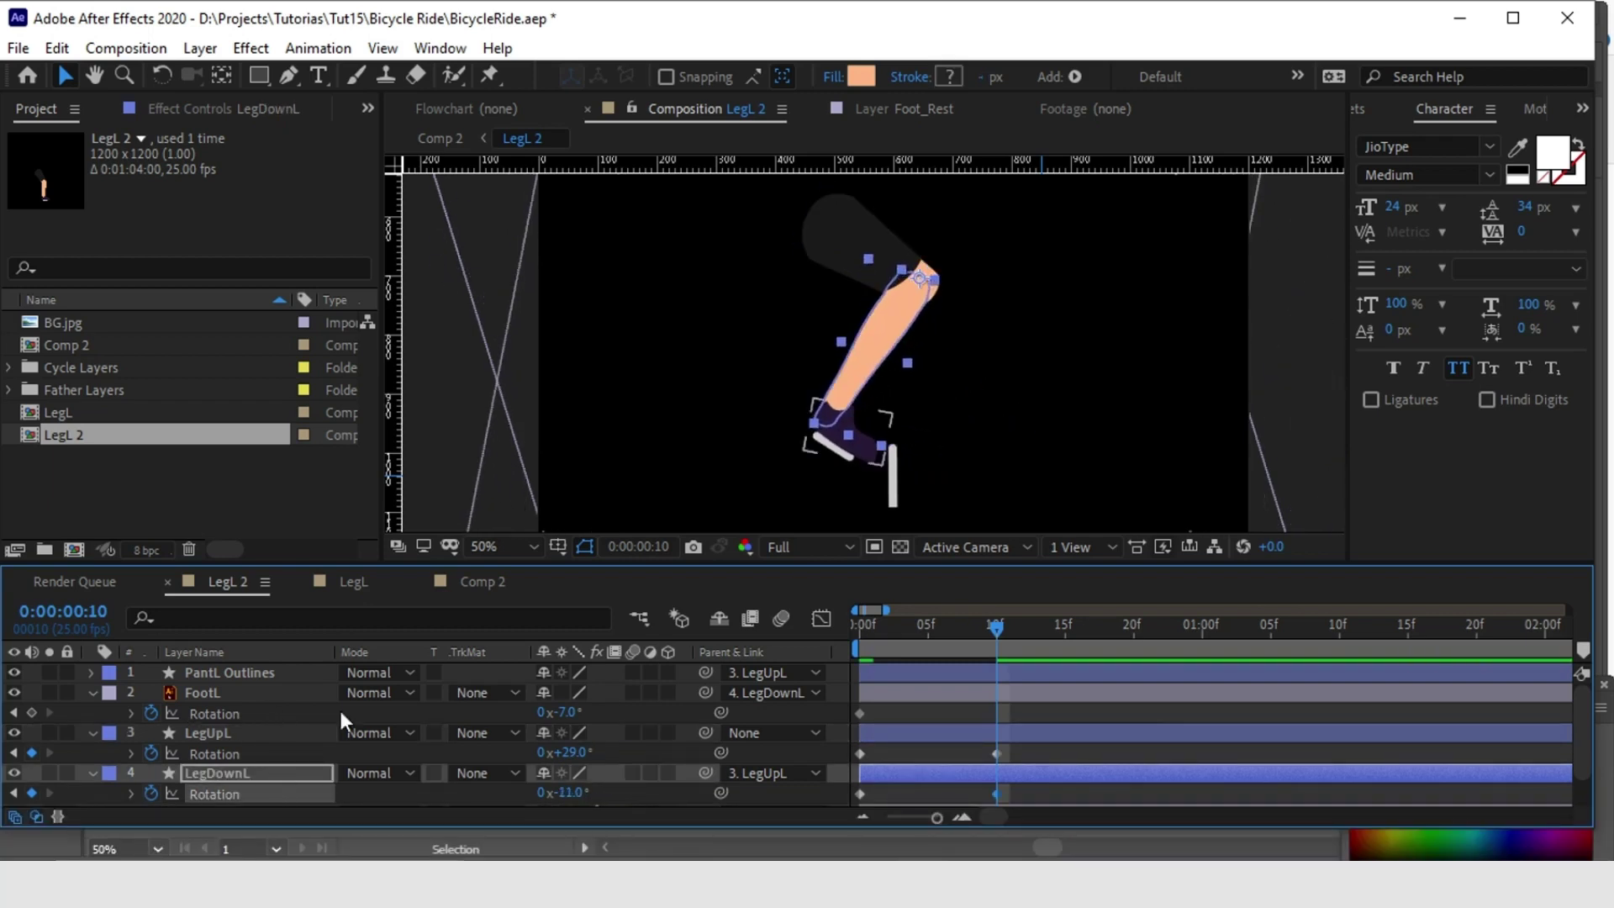
drag(570, 712, 542, 699)
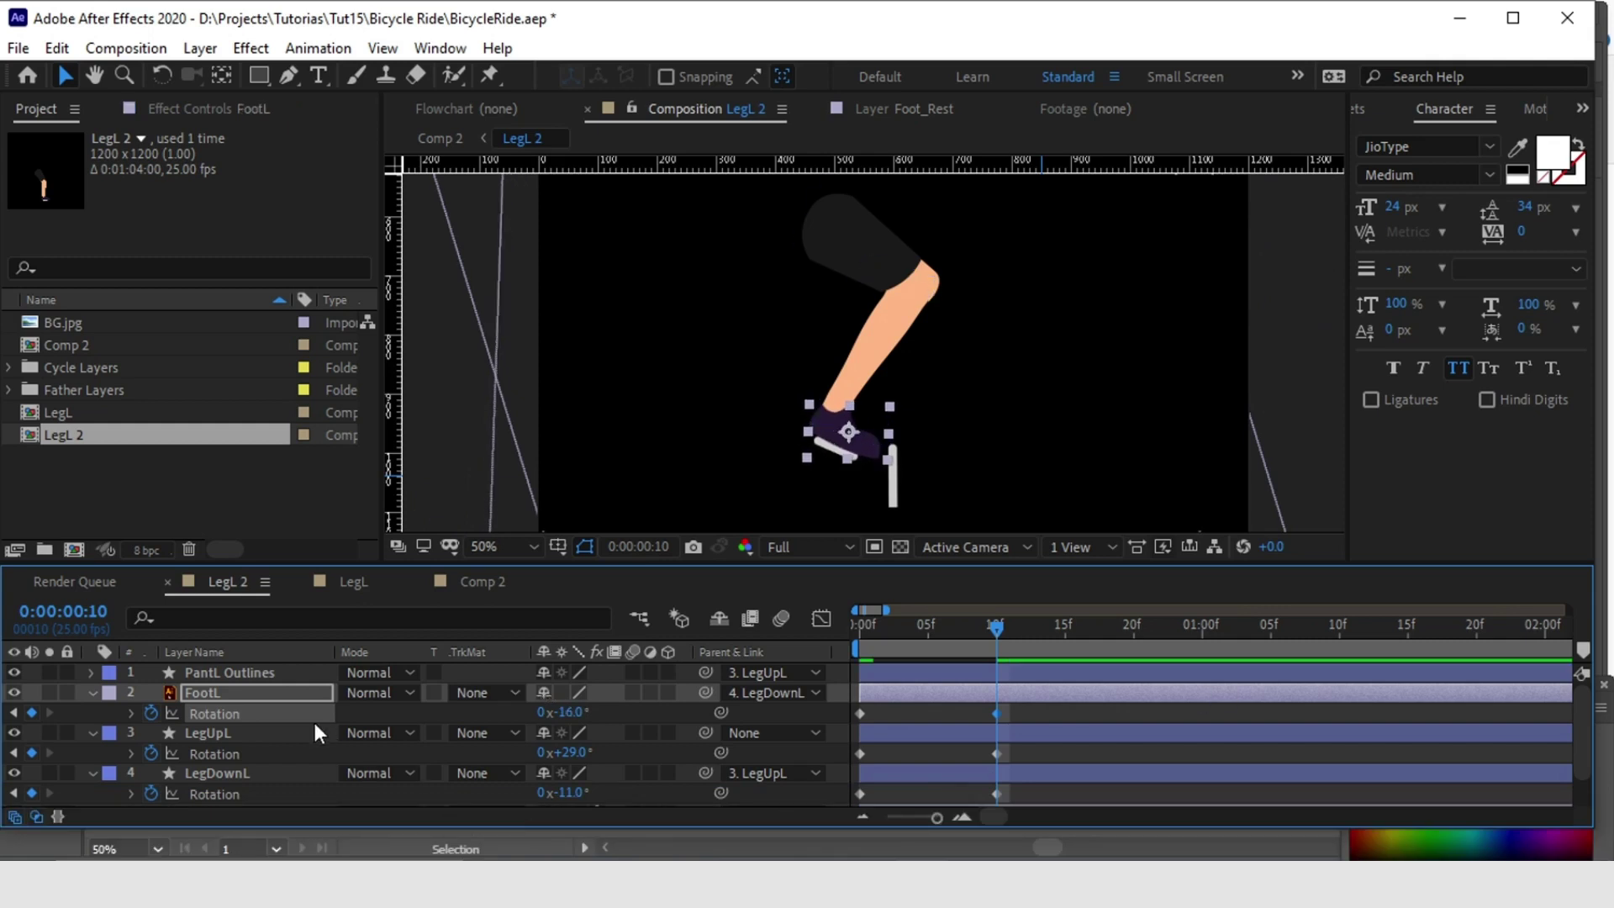
- Keyframe the PedalBArBack layer's rotation at frame 0 and set it to 1x+74° at frame 10
scroll(269, 778, down, 2)
click(251, 779)
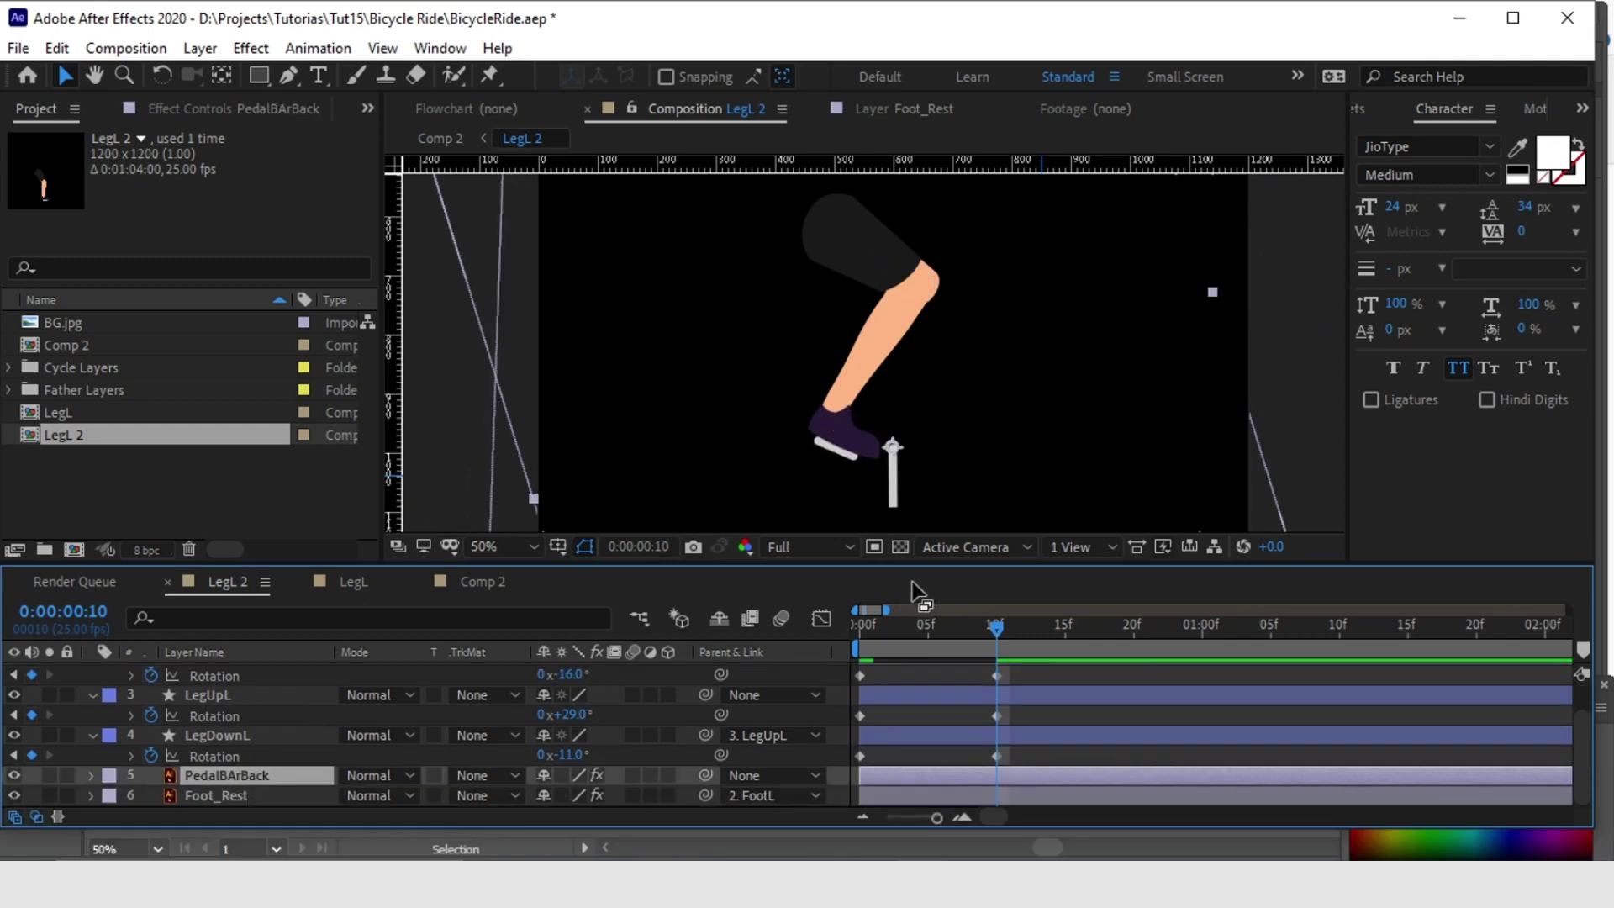
drag(894, 626, 845, 640)
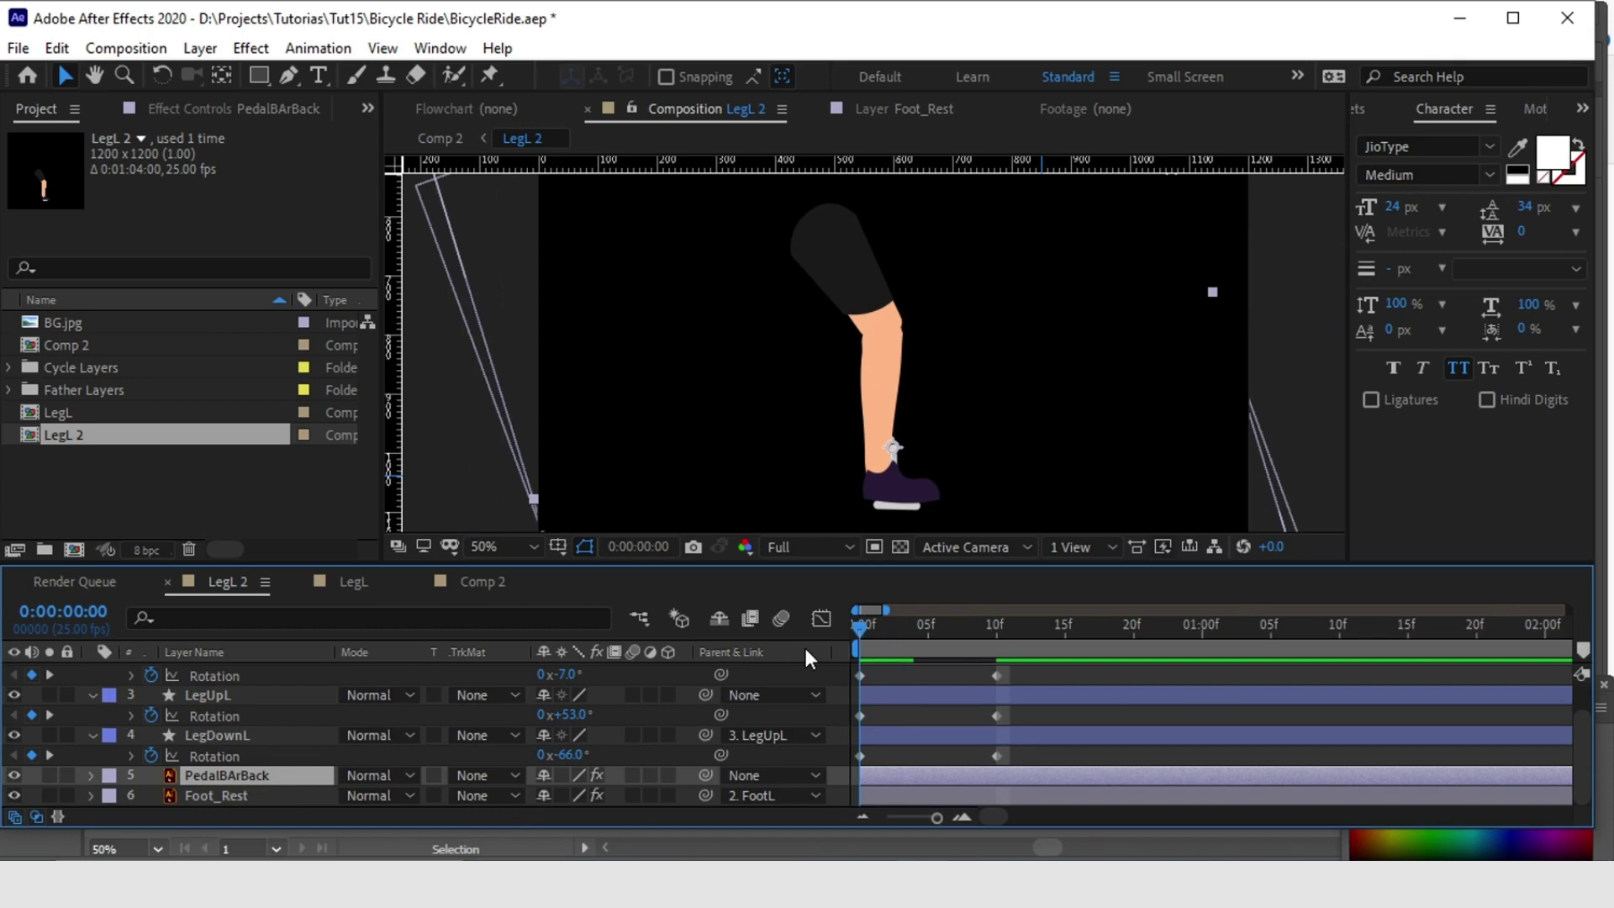
key(r)
click(151, 776)
drag(925, 624, 999, 654)
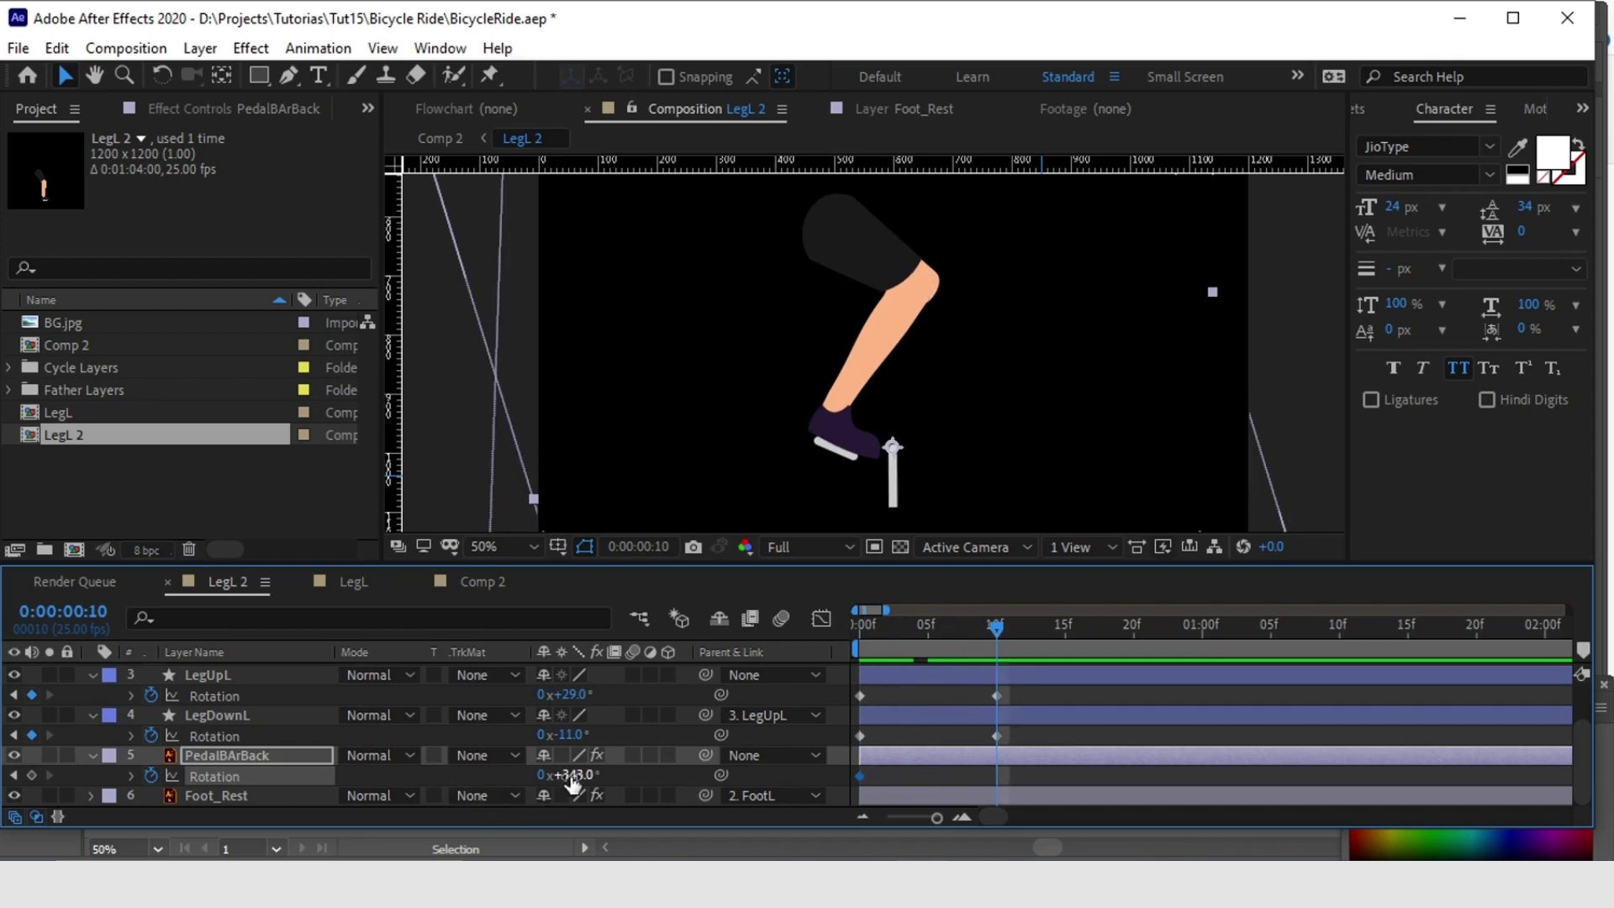
drag(570, 778, 686, 768)
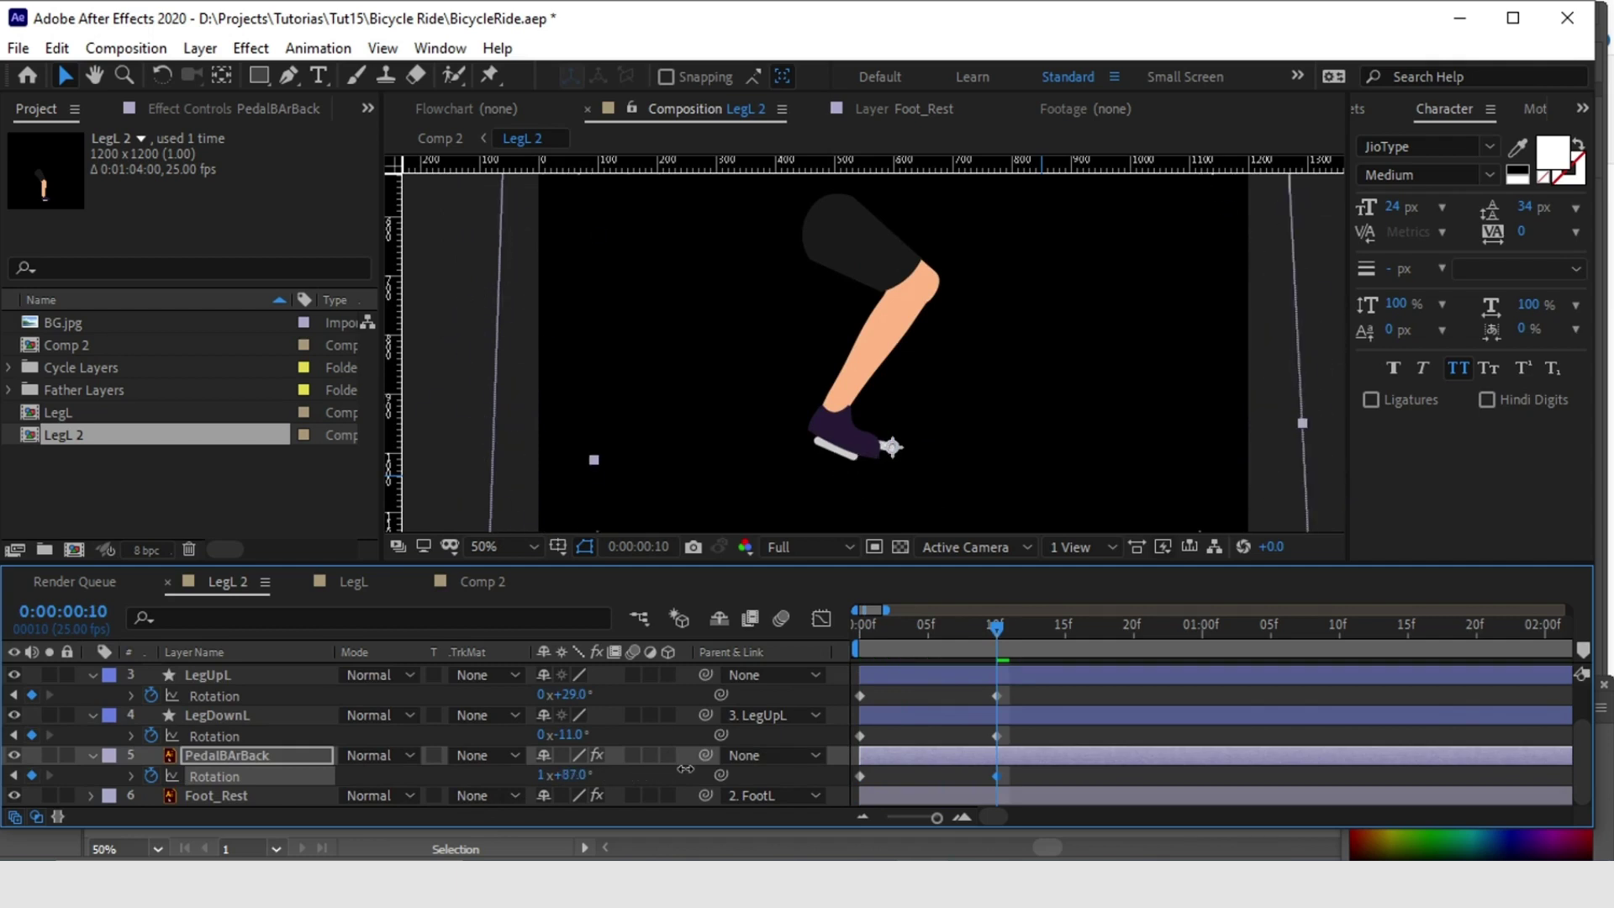
- At frame 20, set the rotation of LegUpL to -7° and LegDownL to 14°, and adjust FootL's rotation to level the shoe
drag(892, 629, 1043, 645)
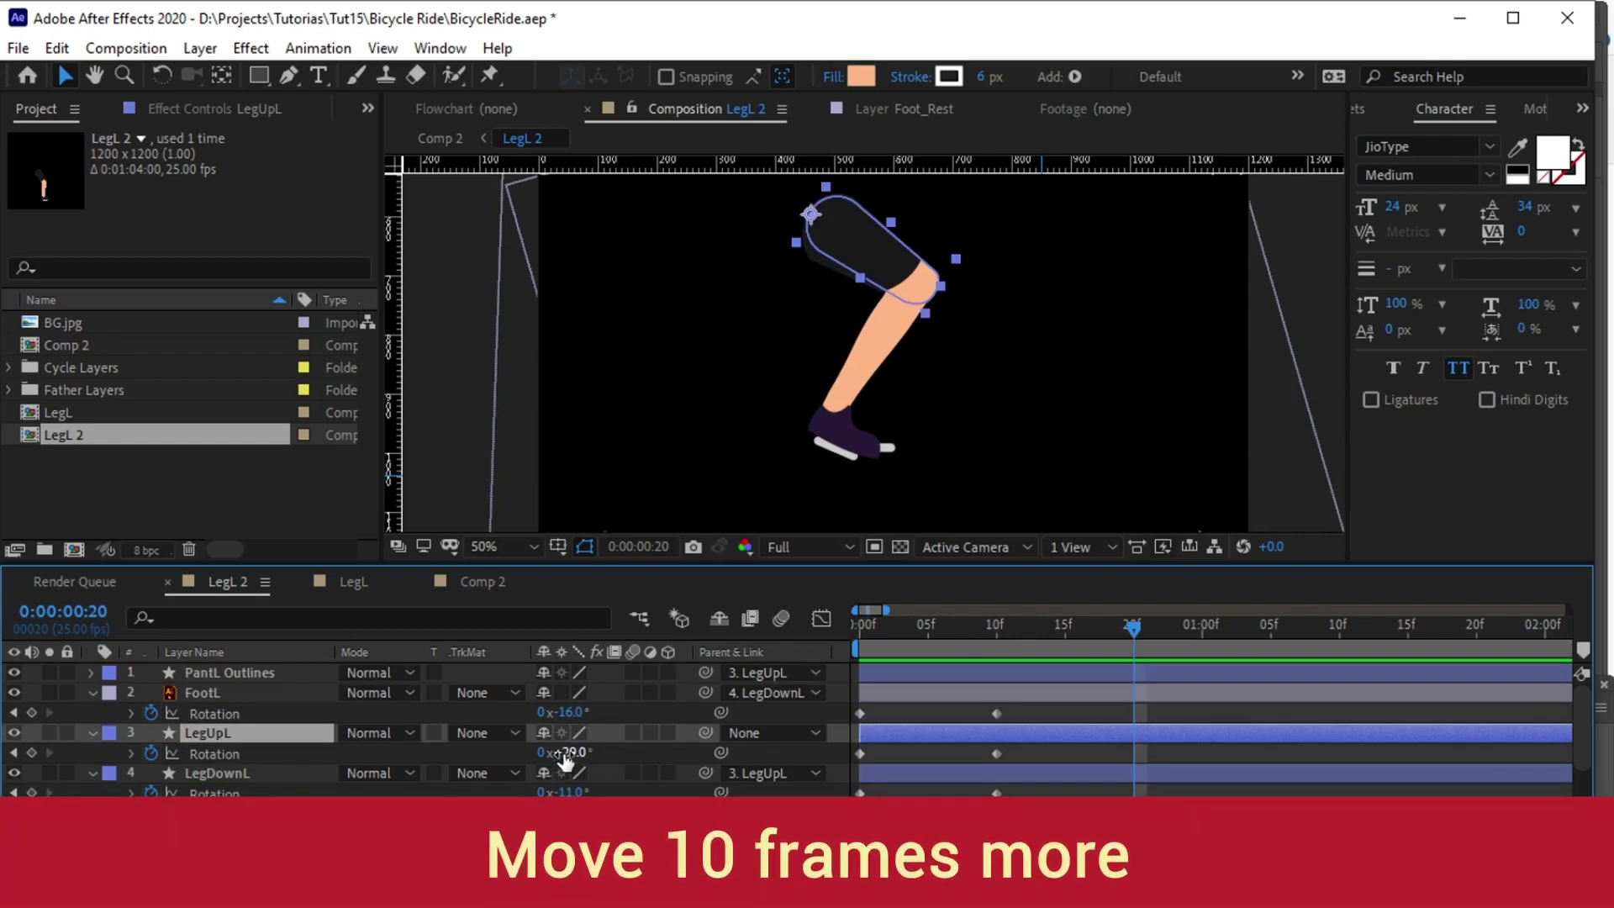
drag(576, 761, 497, 744)
click(249, 768)
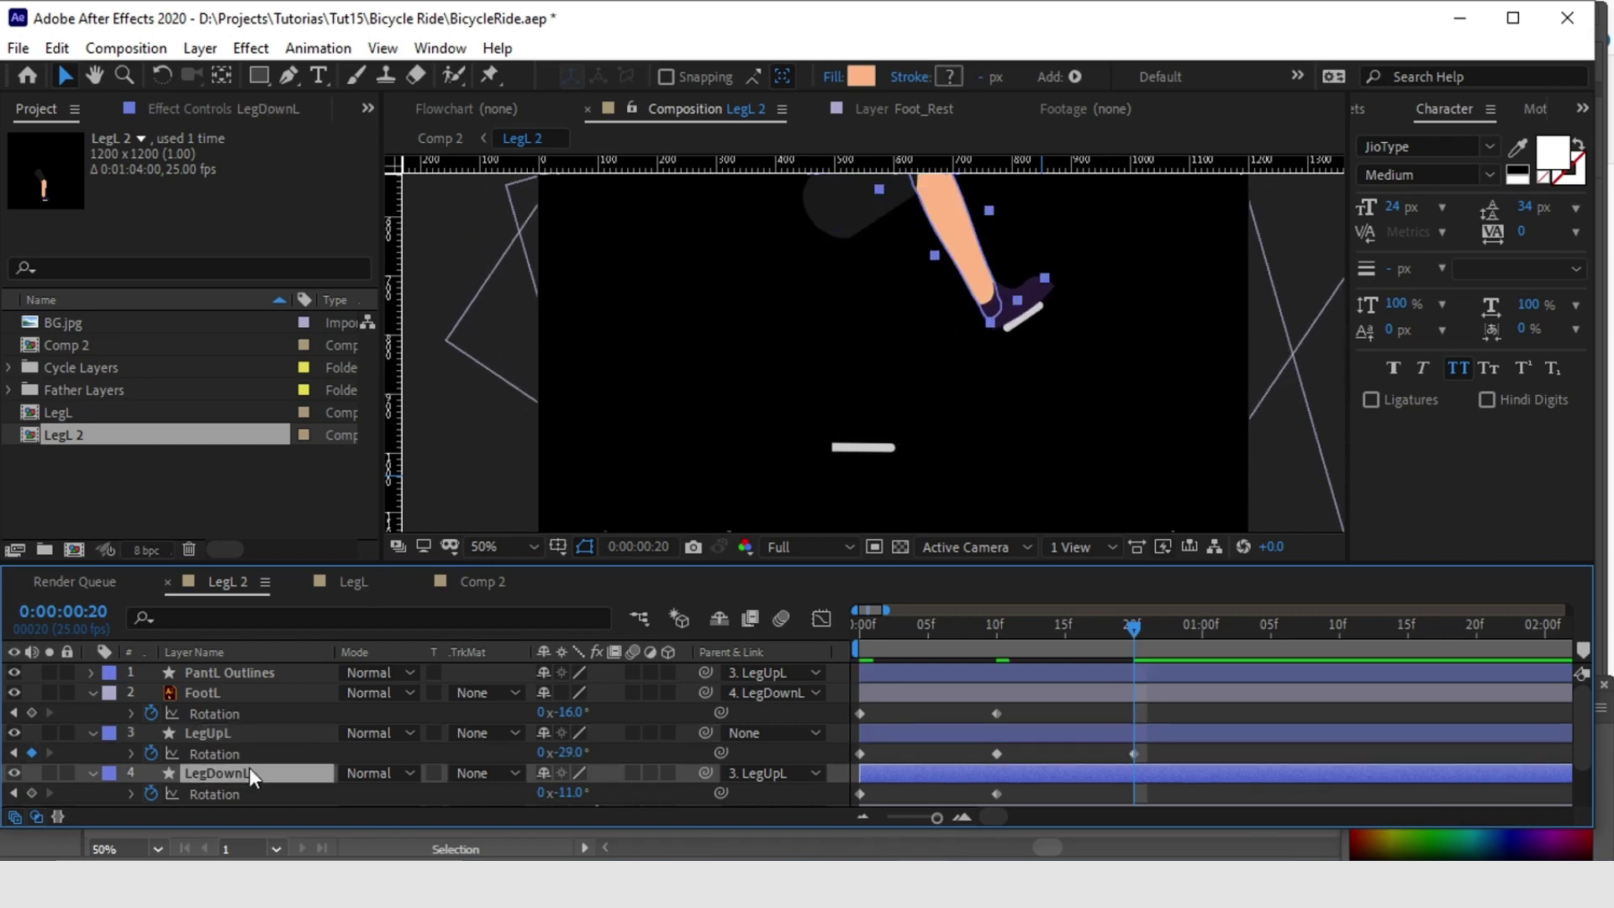
drag(564, 795, 597, 793)
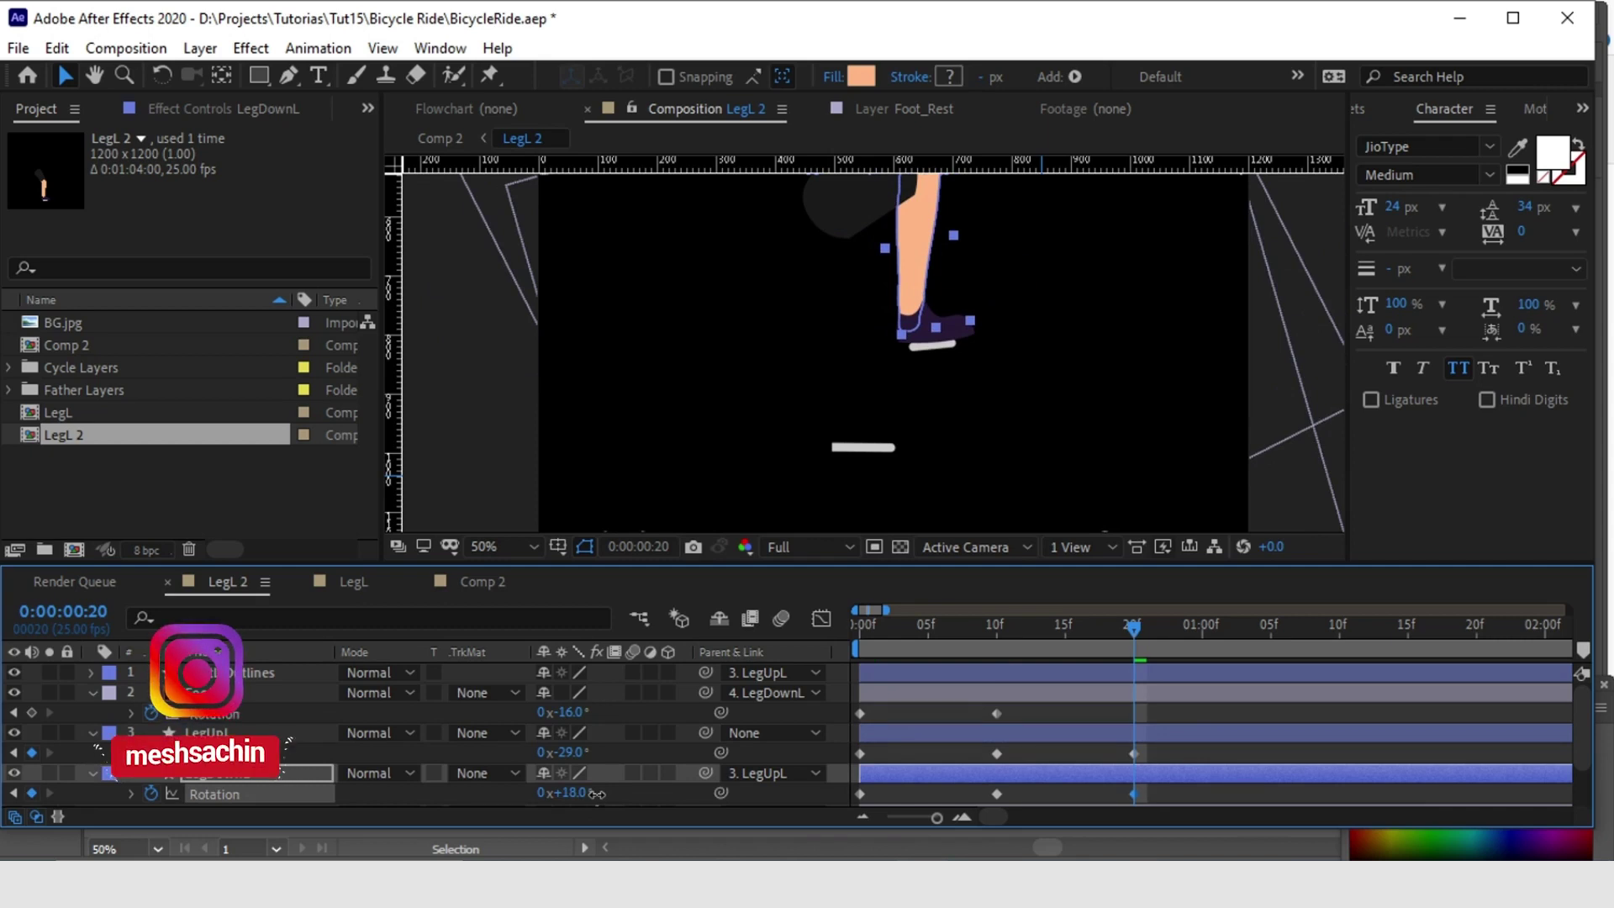
drag(596, 794, 591, 792)
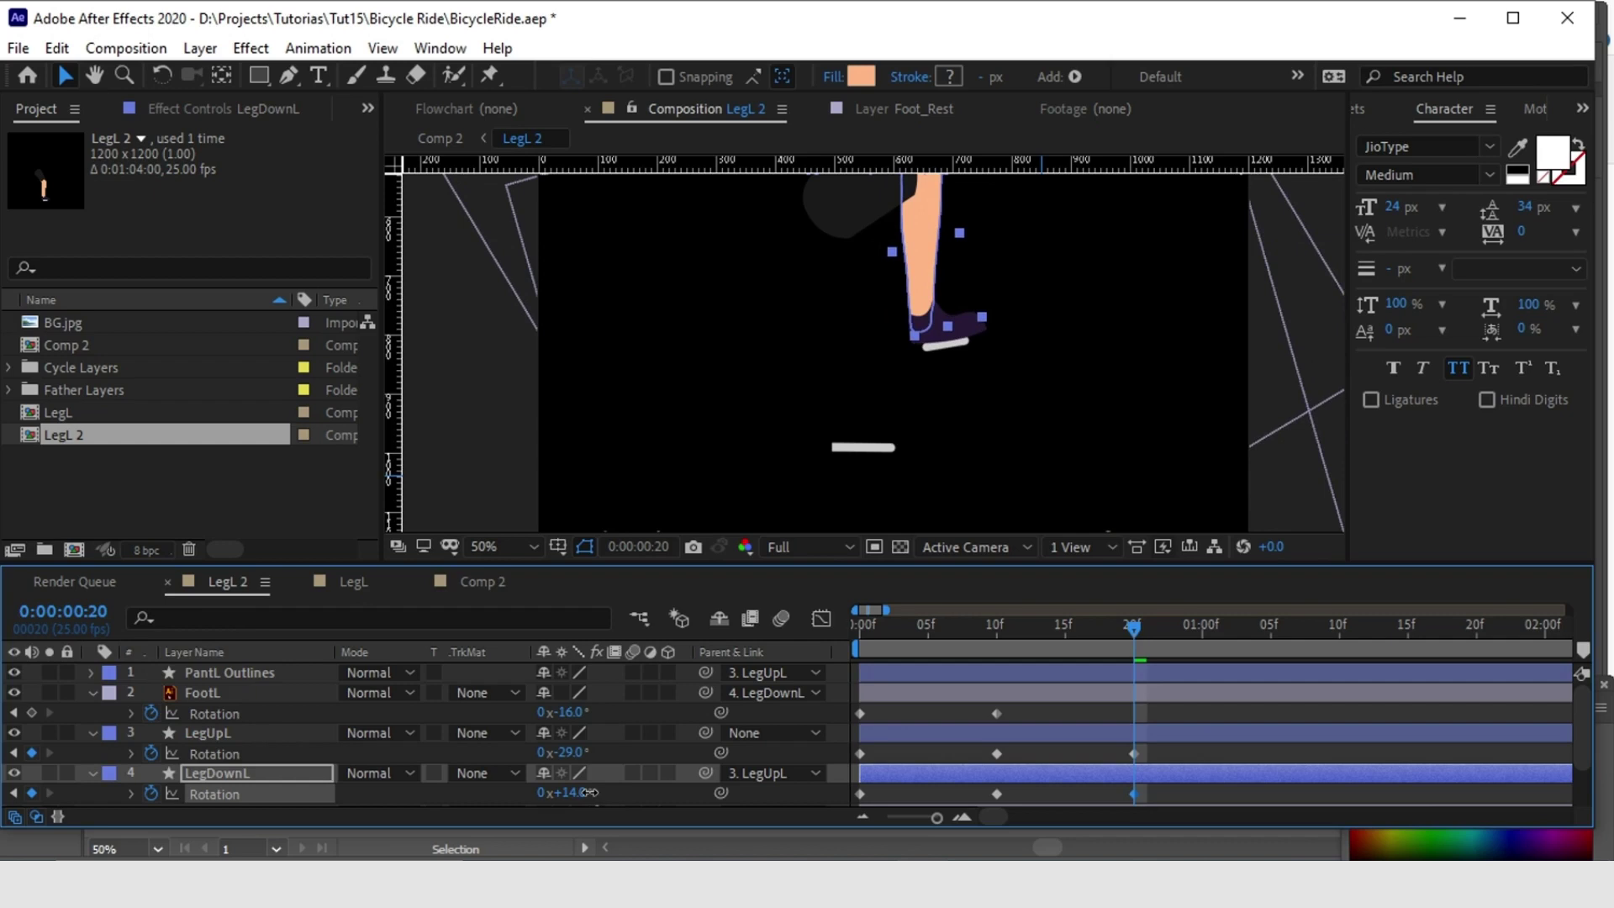
drag(570, 712, 575, 726)
drag(563, 752, 592, 759)
scroll(592, 773, down, 2)
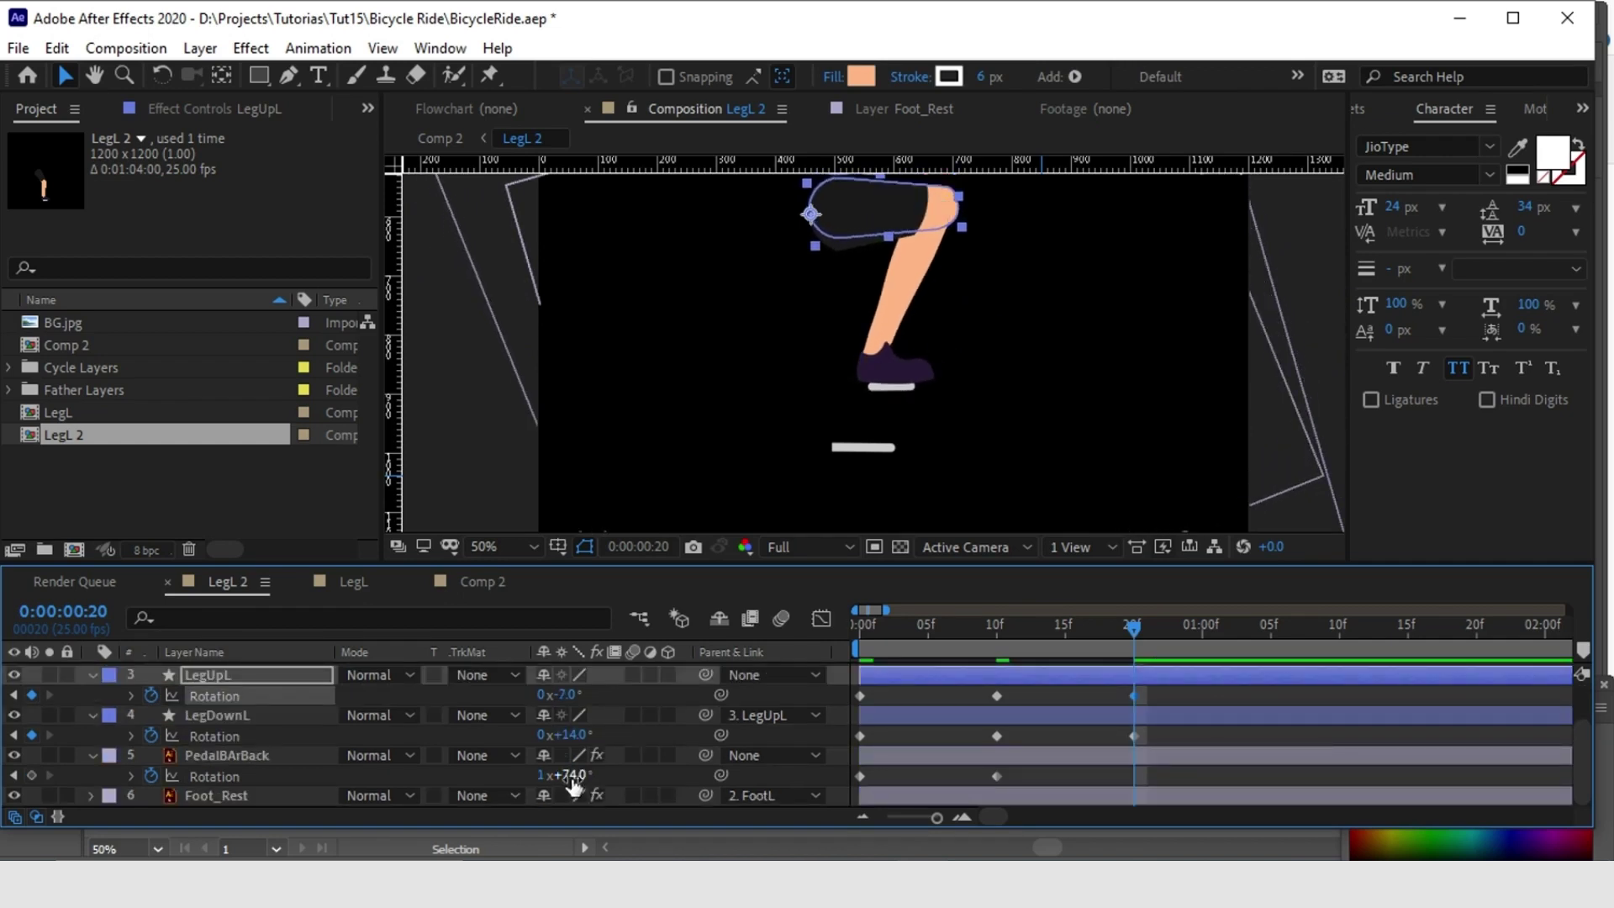
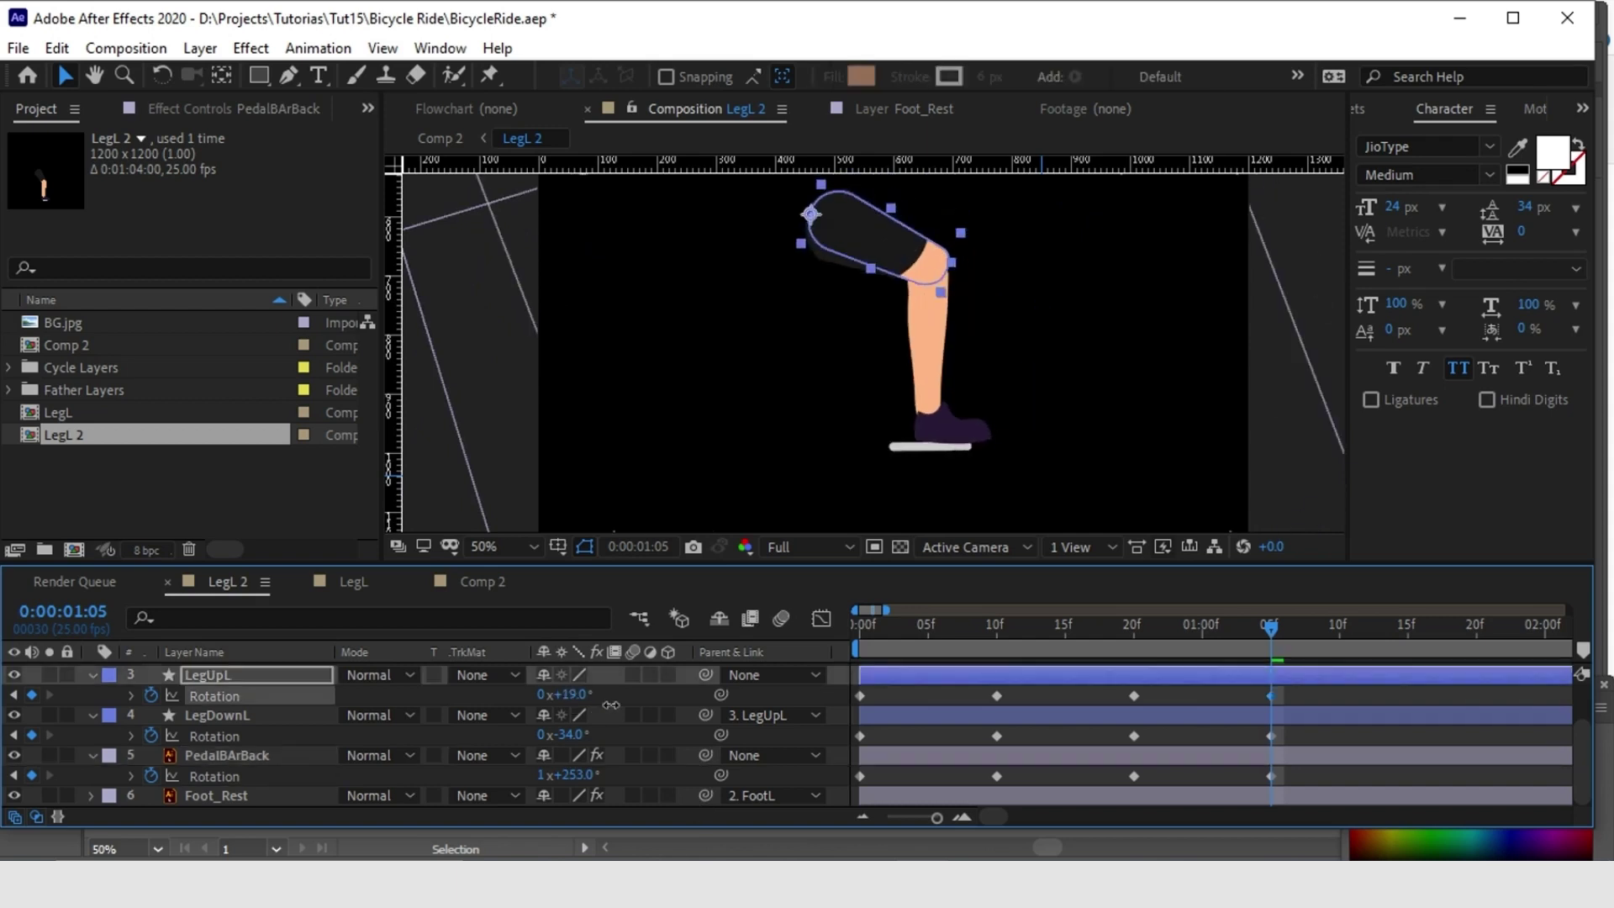
- At 0:00:01:15, paste the first rotation keyframes of LegUpL and LegDownL, set PedalBArBack's rotation to 1x+343°, and preview the cycle
click(859, 695)
key(ctrl+c)
key(ctrl+v)
click(860, 736)
key(ctrl+c)
key(ctrl+v)
drag(571, 774, 647, 775)
key(space)
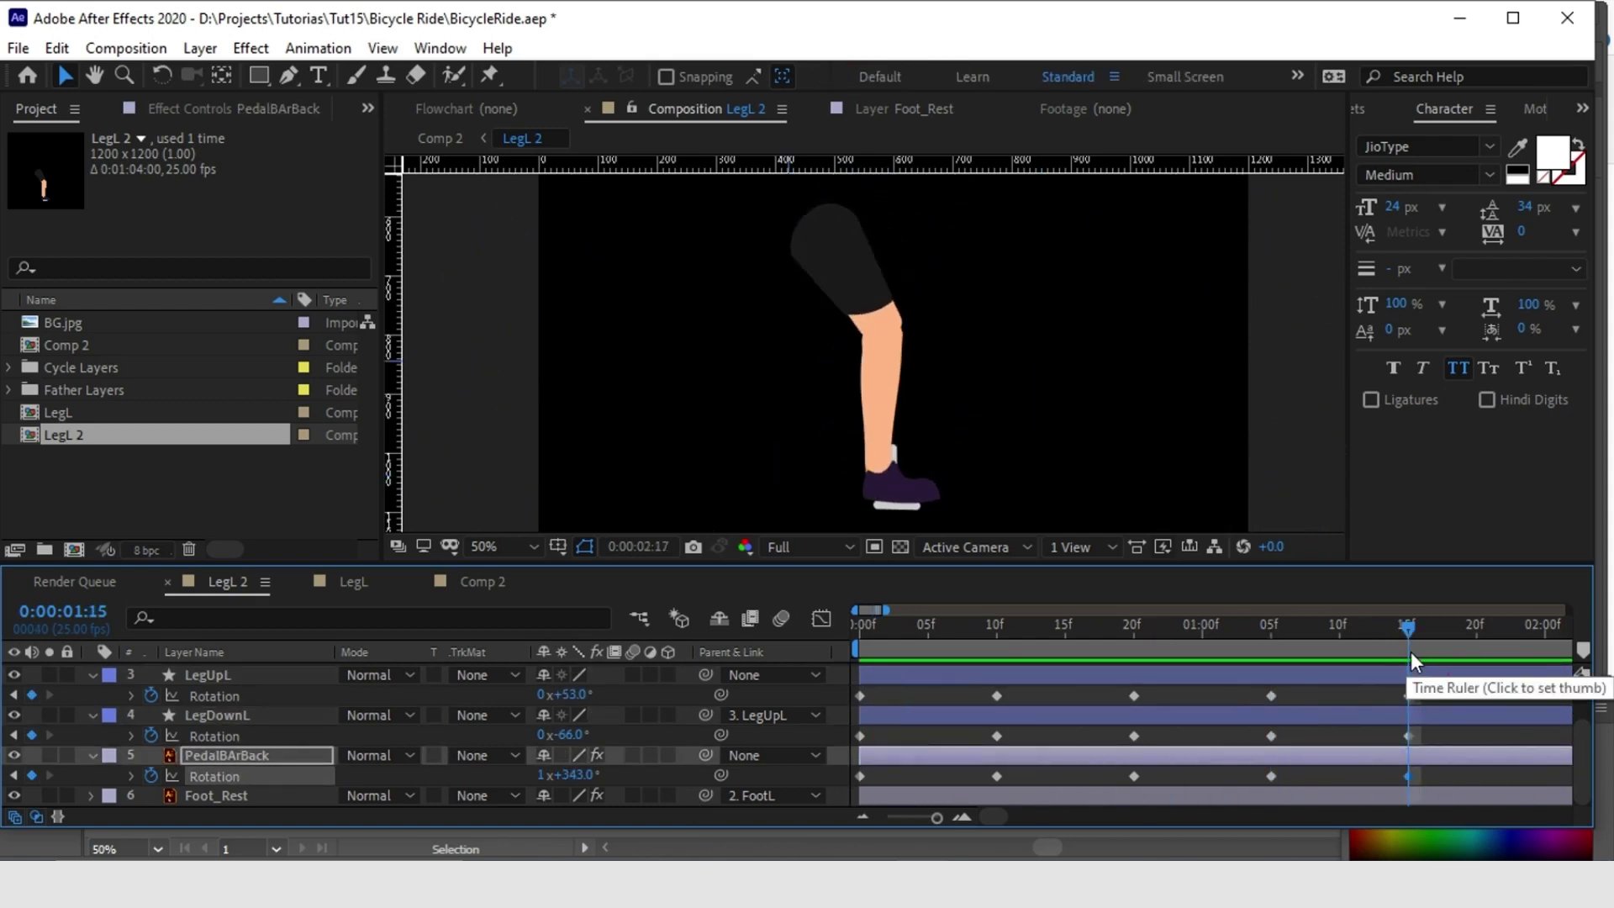
- At frame 5, adjust LegUpL's rotation and add rotation keyframes to the LegDownL and PedalBArBack layers
click(872, 628)
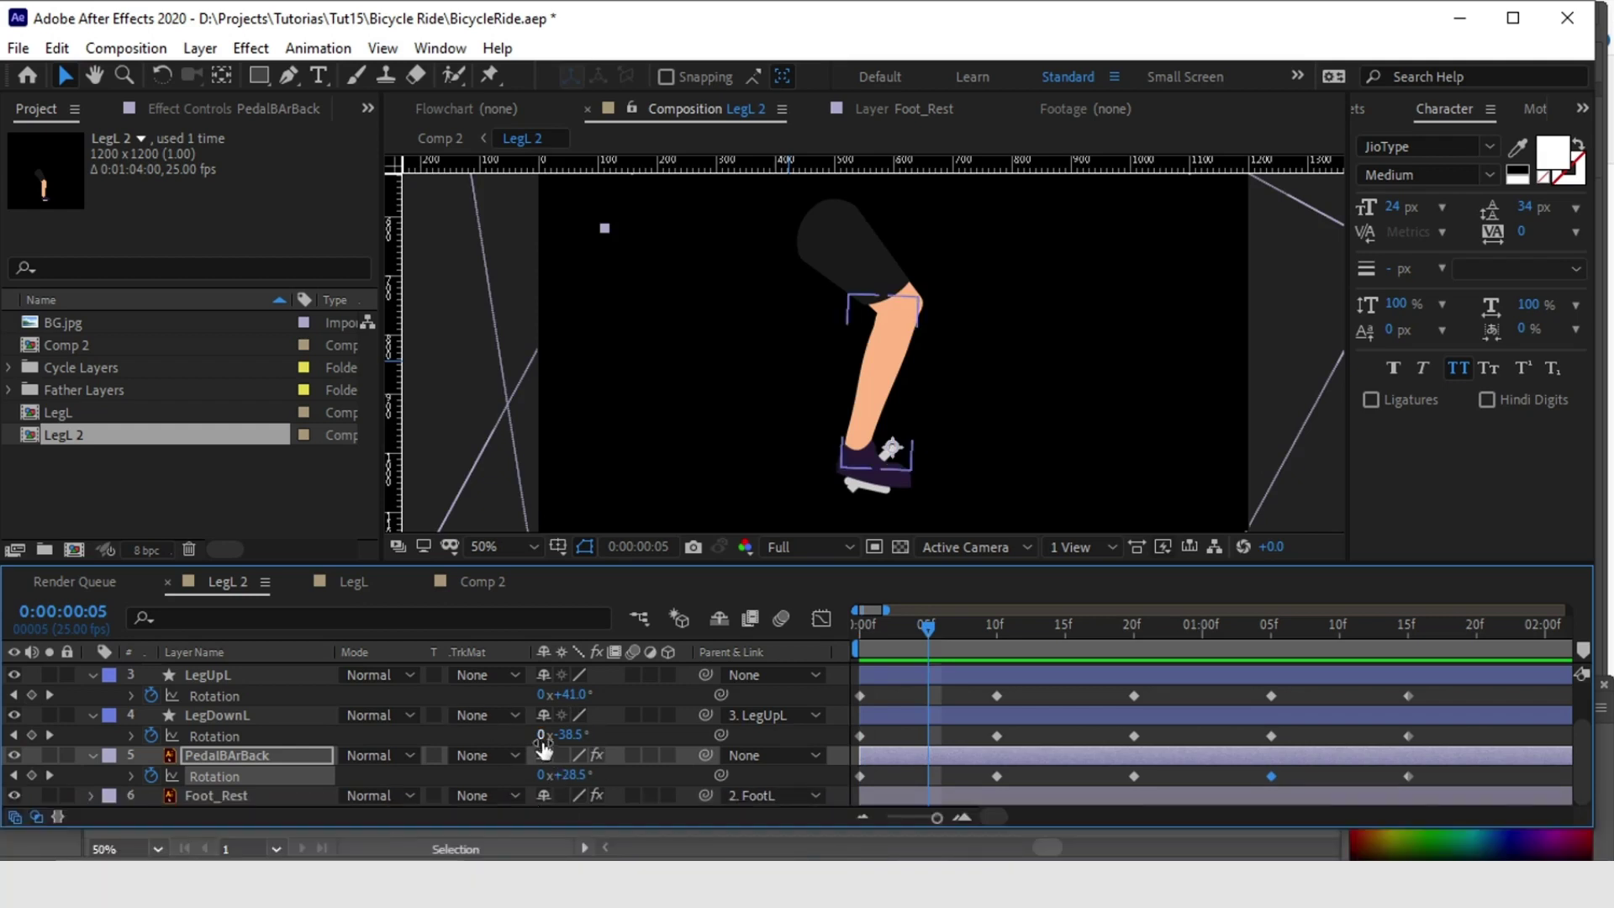
mouse_move(571, 695)
mouse_down()
mouse_move(585, 698)
mouse_move(555, 713)
mouse_up()
click(229, 758)
scroll(245, 741, up, 2)
scroll(140, 799, down, 2)
click(32, 734)
click(32, 774)
- Set the LegUpL layer's rotation to 8.5° at frame 15
drag(927, 628, 1069, 696)
scroll(615, 708, up, 2)
click(561, 752)
key(Down)
key(Down)
text(8.5)
key(Return)
- At frame 15, set LegDownL's rotation to 11° and FootL's to -37.5°, and add a rotation keyframe to PedalBArBack
scroll(537, 775, down, 2)
mouse_move(565, 736)
mouse_down()
mouse_move(583, 737)
mouse_move(552, 712)
mouse_up()
scroll(583, 739, up, 2)
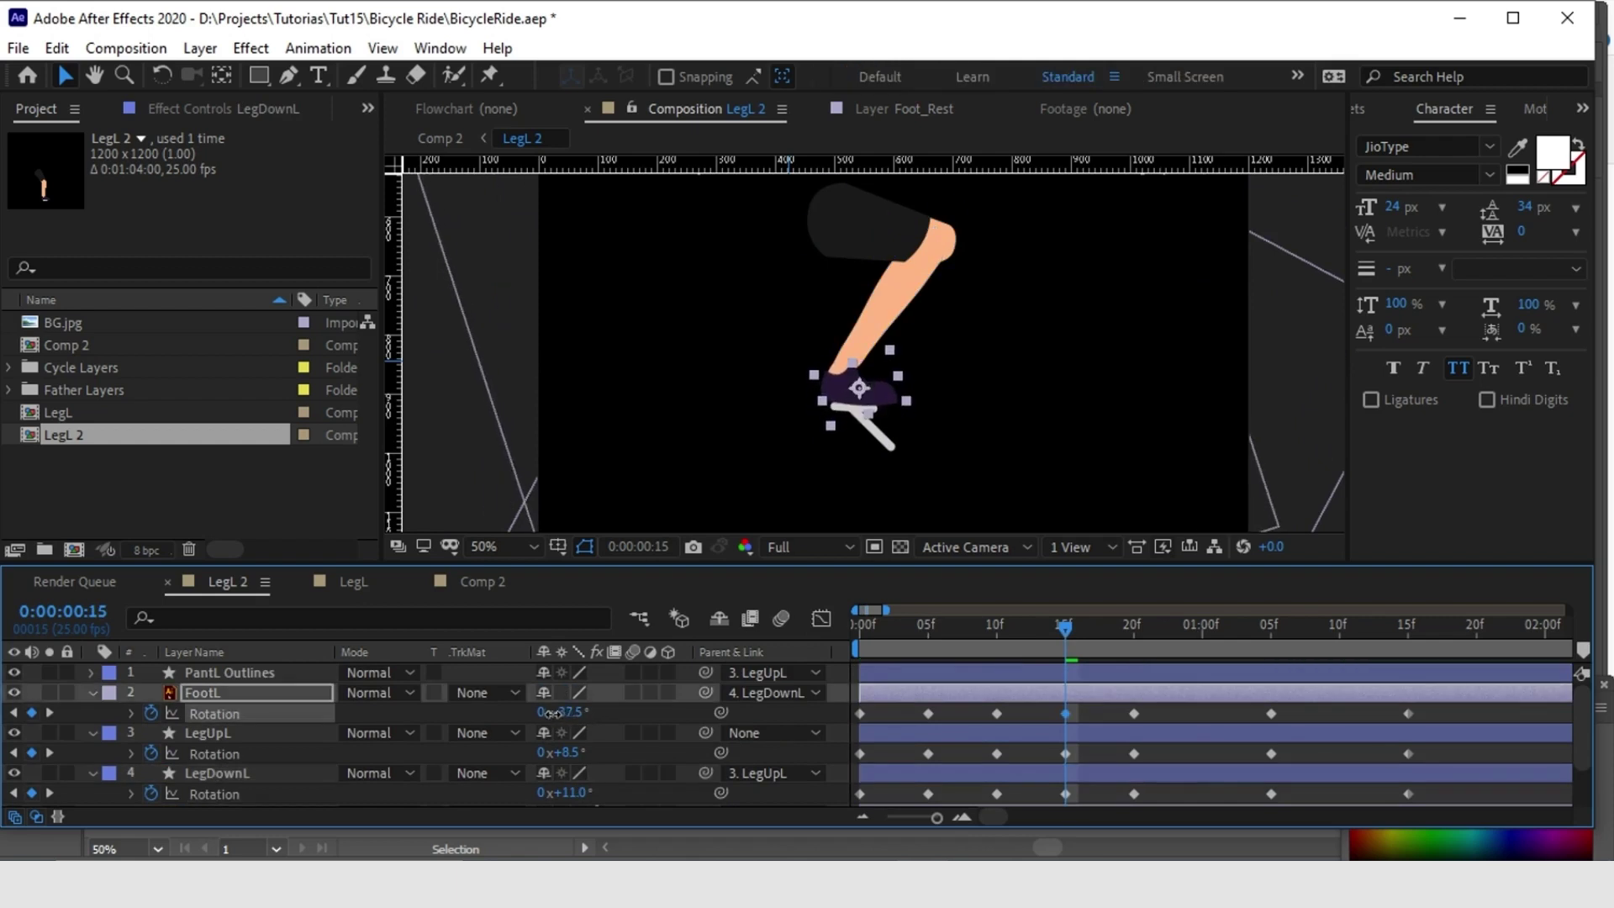
scroll(538, 723, down, 2)
click(31, 774)
scroll(537, 731, up, 2)
- At 0:00:01:00, adjust the LegDownL layer's rotation and add a rotation keyframe to PedalBArBack
drag(1064, 629, 1202, 634)
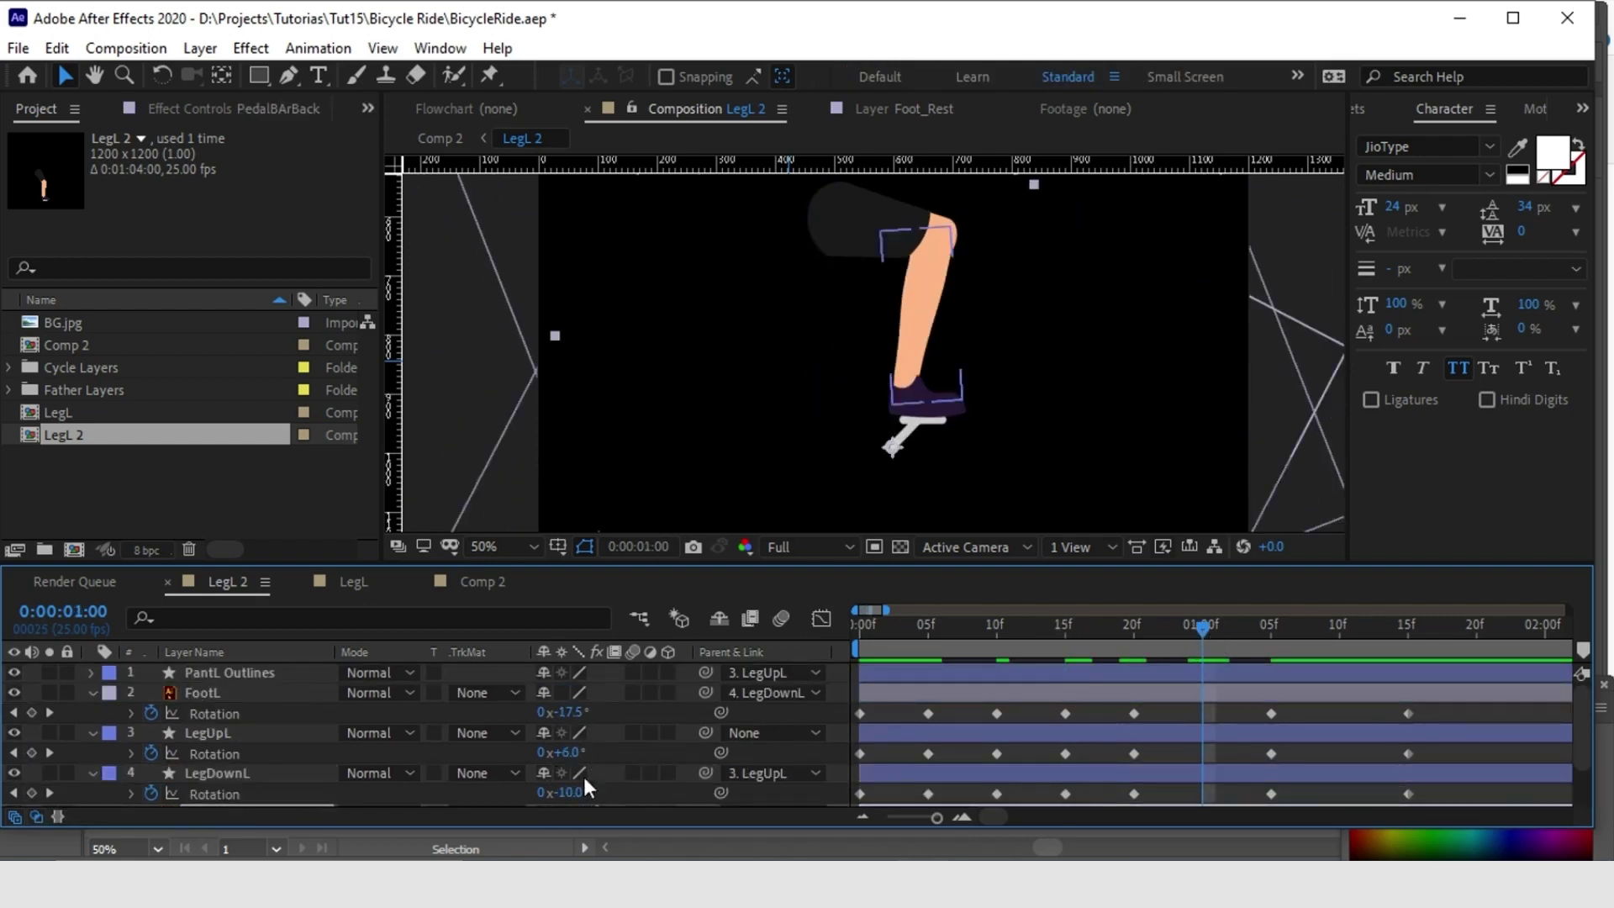
scroll(586, 761, down, 2)
mouse_move(568, 734)
mouse_down()
mouse_move(592, 694)
mouse_move(538, 735)
mouse_up()
key(ctrl+z)
key(ctrl+z)
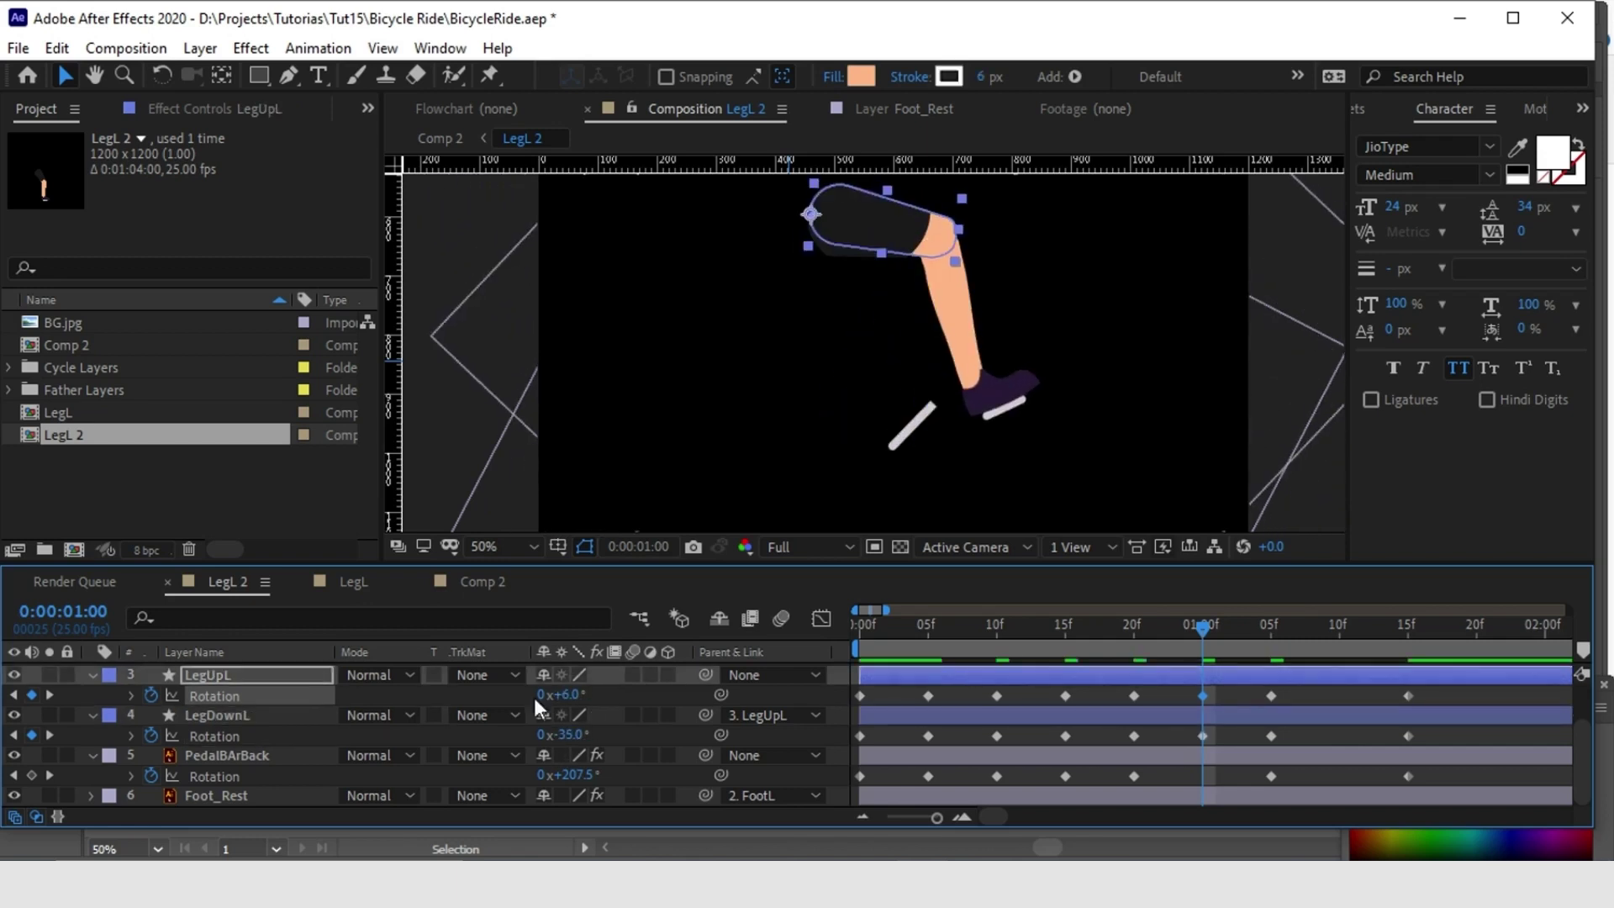
drag(597, 739, 551, 793)
click(32, 775)
- Keyframe FootL's rotation at 0:00:01:00, trying -6° and undoing the last adjustments
scroll(45, 780, up, 2)
click(573, 713)
text(-6)
key(Return)
key(ctrl+z)
key(ctrl+z)
- At 0:00:01:10, set the rotation of FootL to -12.5°, LegUpL to 42° and LegDownL to -59°, and add a PedalBArBack rotation keyframe
drag(1204, 632, 1338, 635)
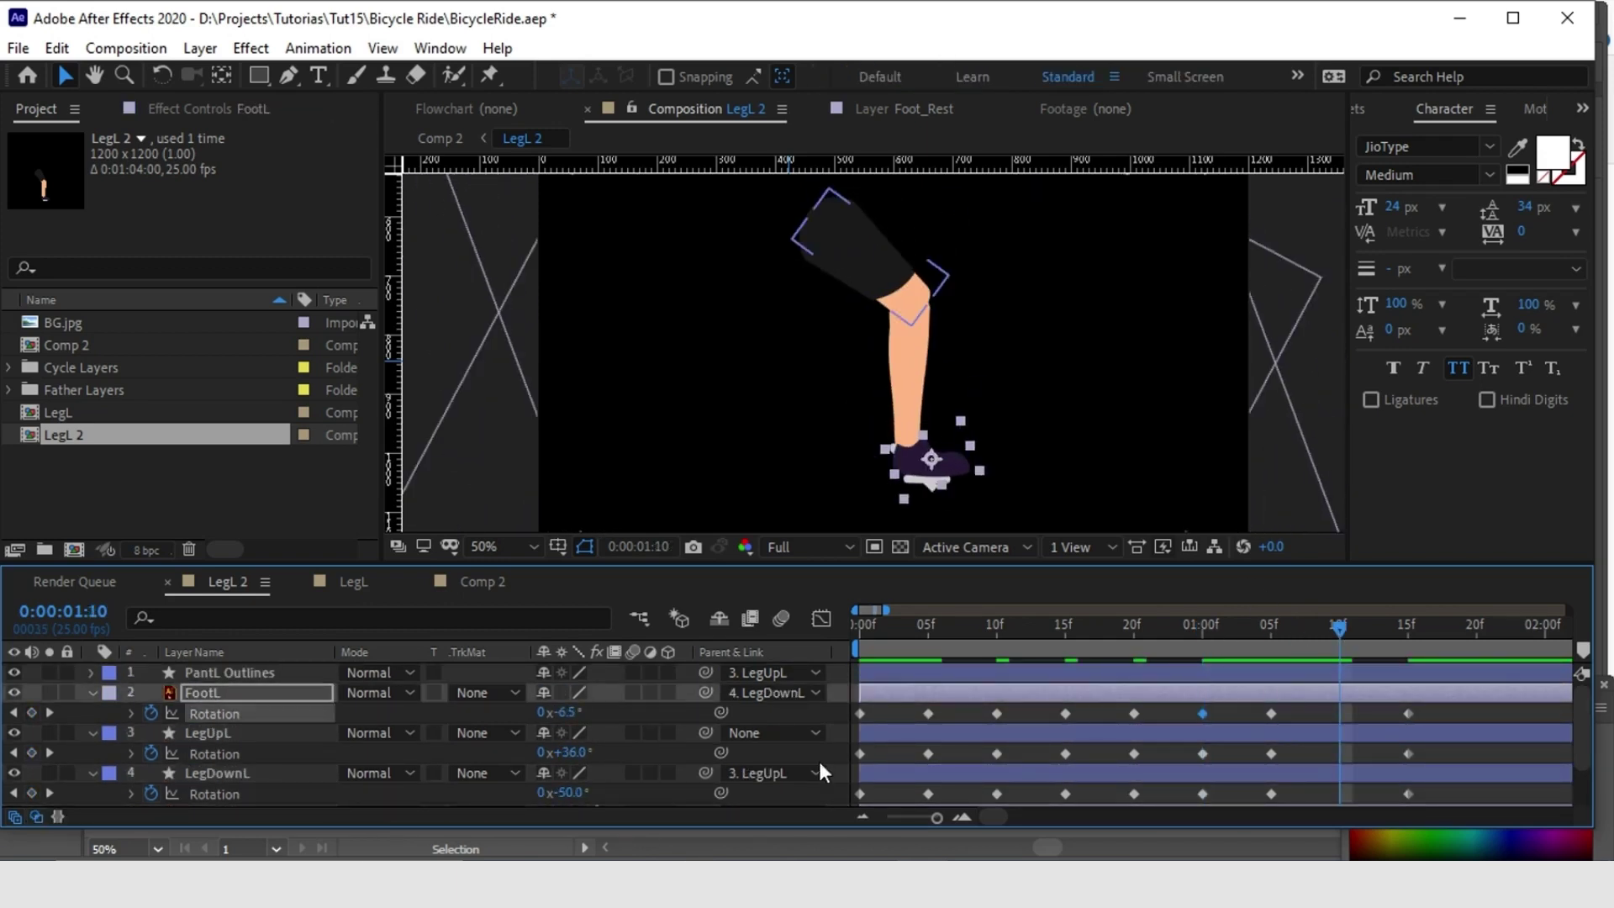
drag(569, 712, 556, 792)
drag(1340, 631, 1433, 548)
click(1433, 548)
click(1270, 487)
drag(893, 632, 1270, 630)
drag(1126, 563, 1103, 484)
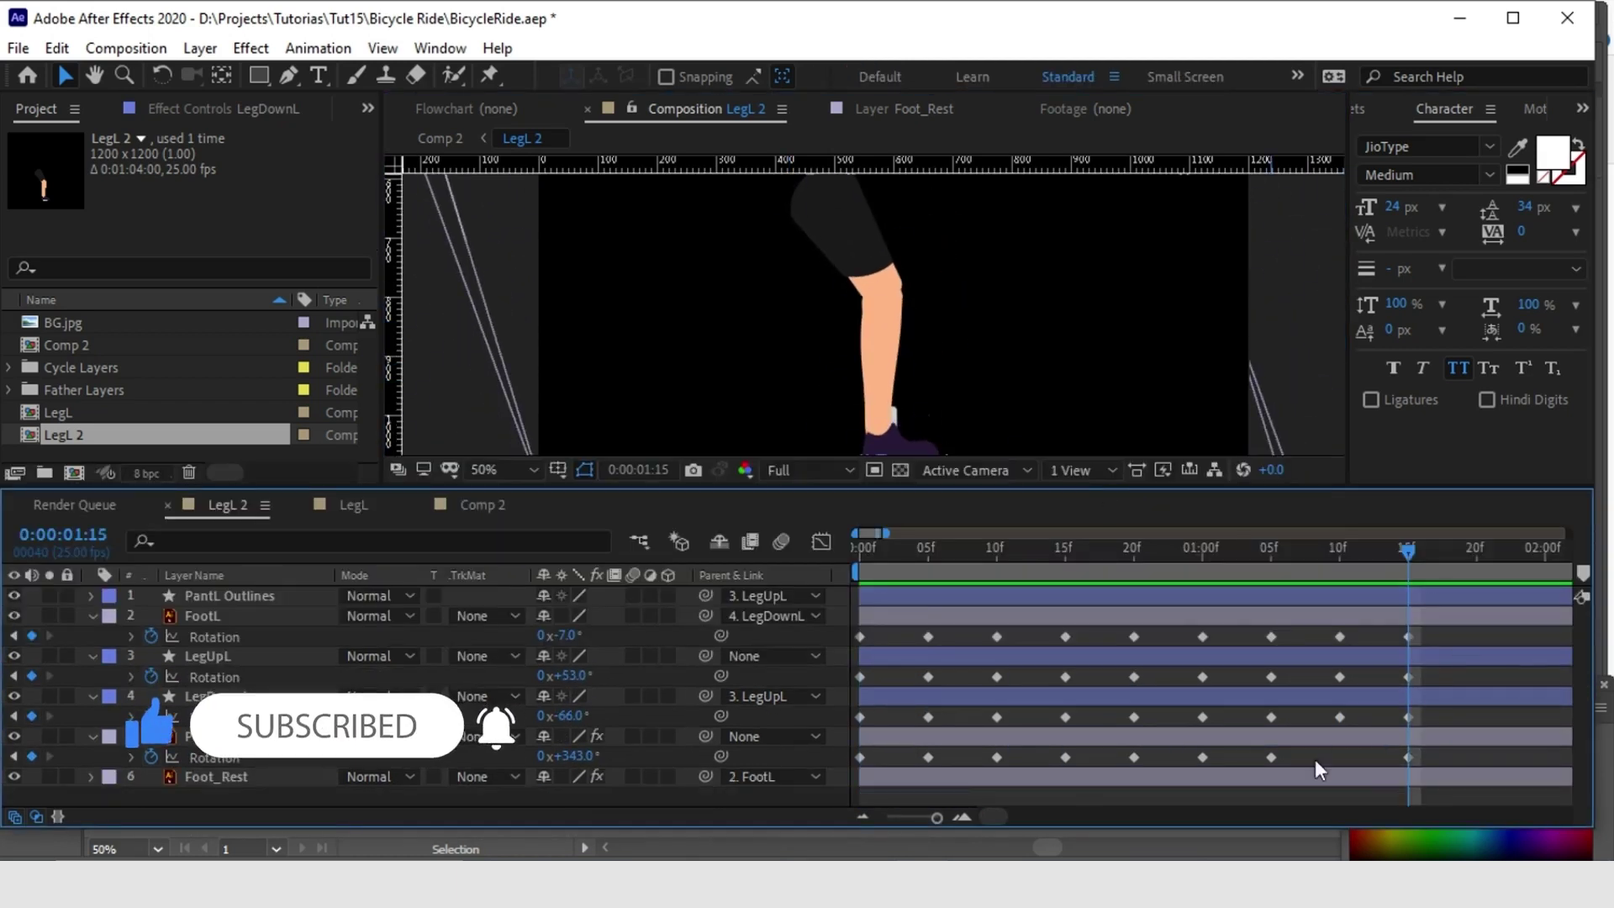
drag(1269, 553, 1338, 561)
click(31, 757)
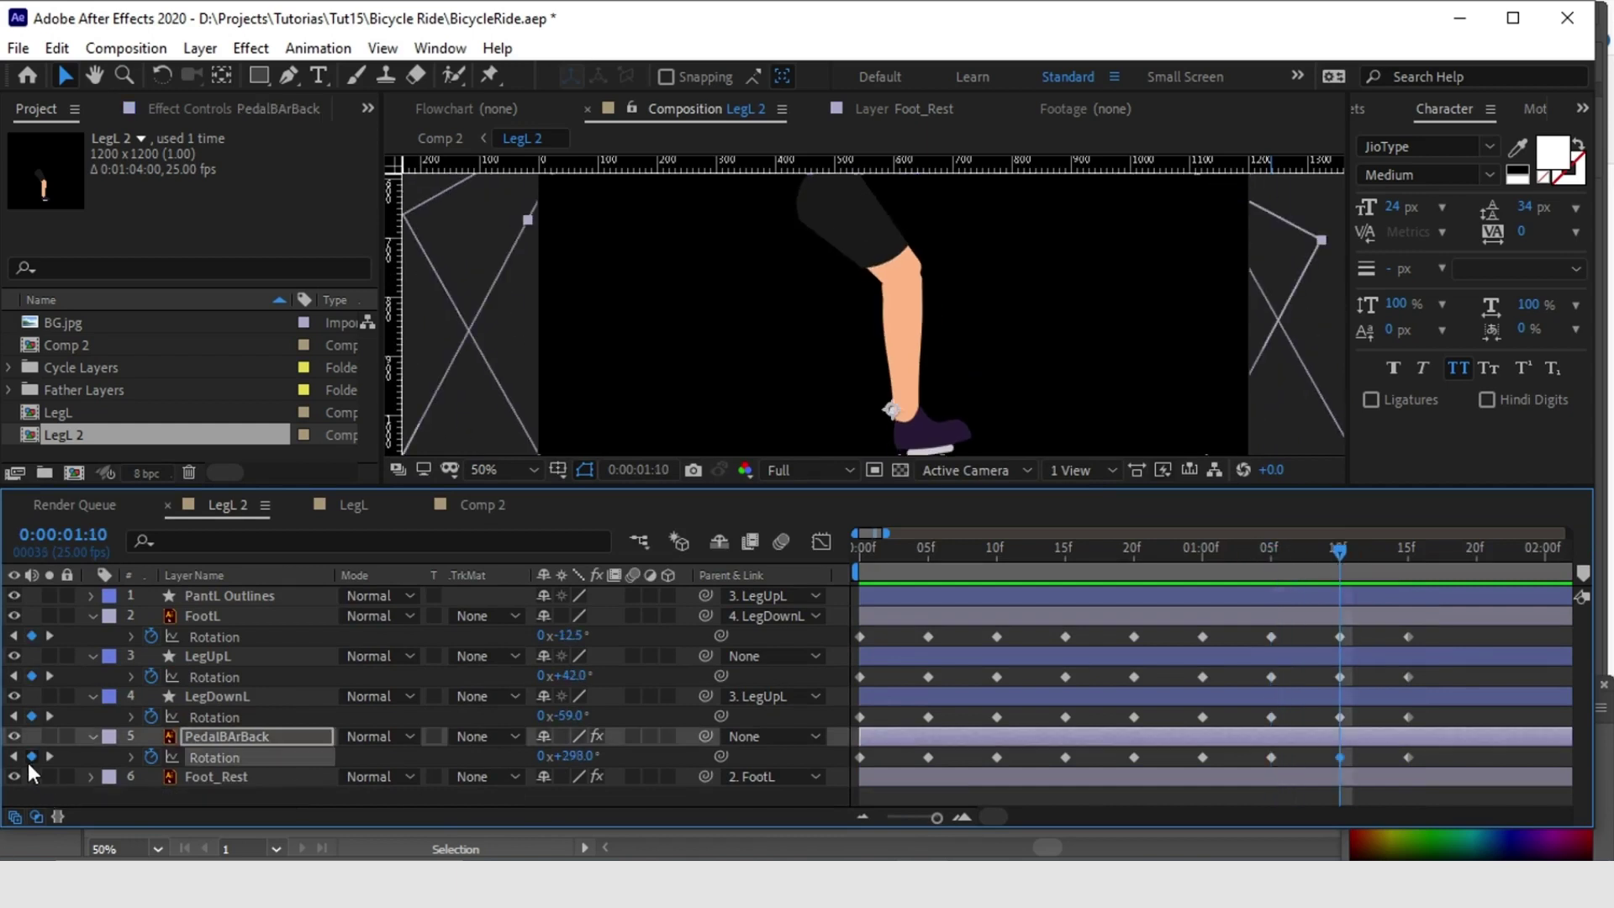
- Apply Easy Ease to all rotation keyframes of the leg and pedal layers, and preview the animation from the start
drag(1458, 632, 853, 797)
key(F9)
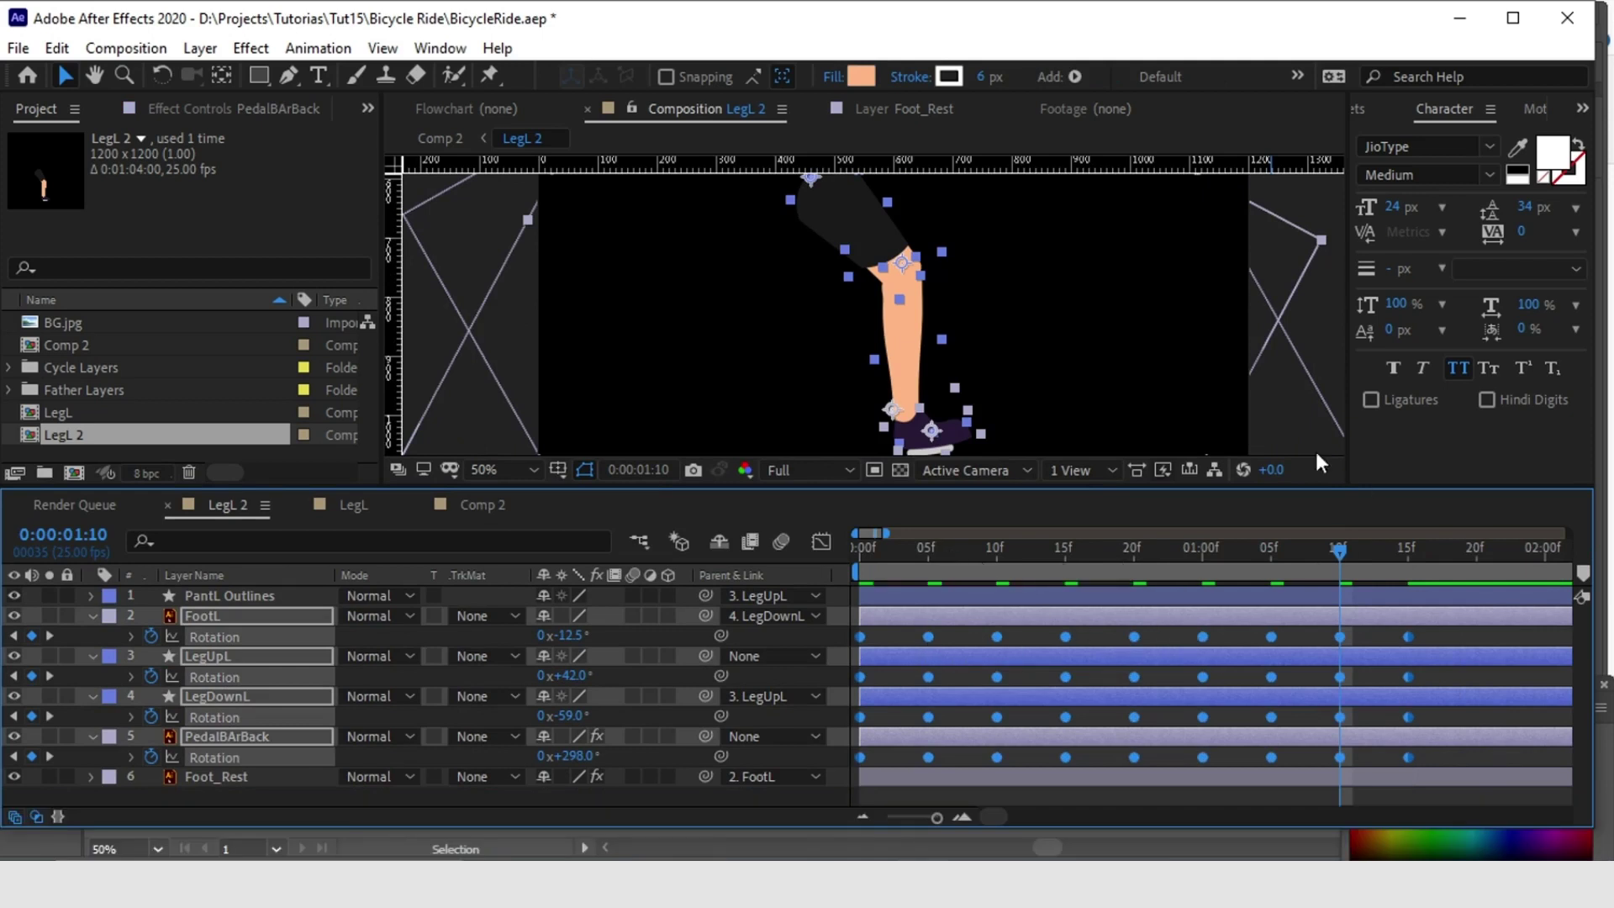
click(1265, 410)
key(Home)
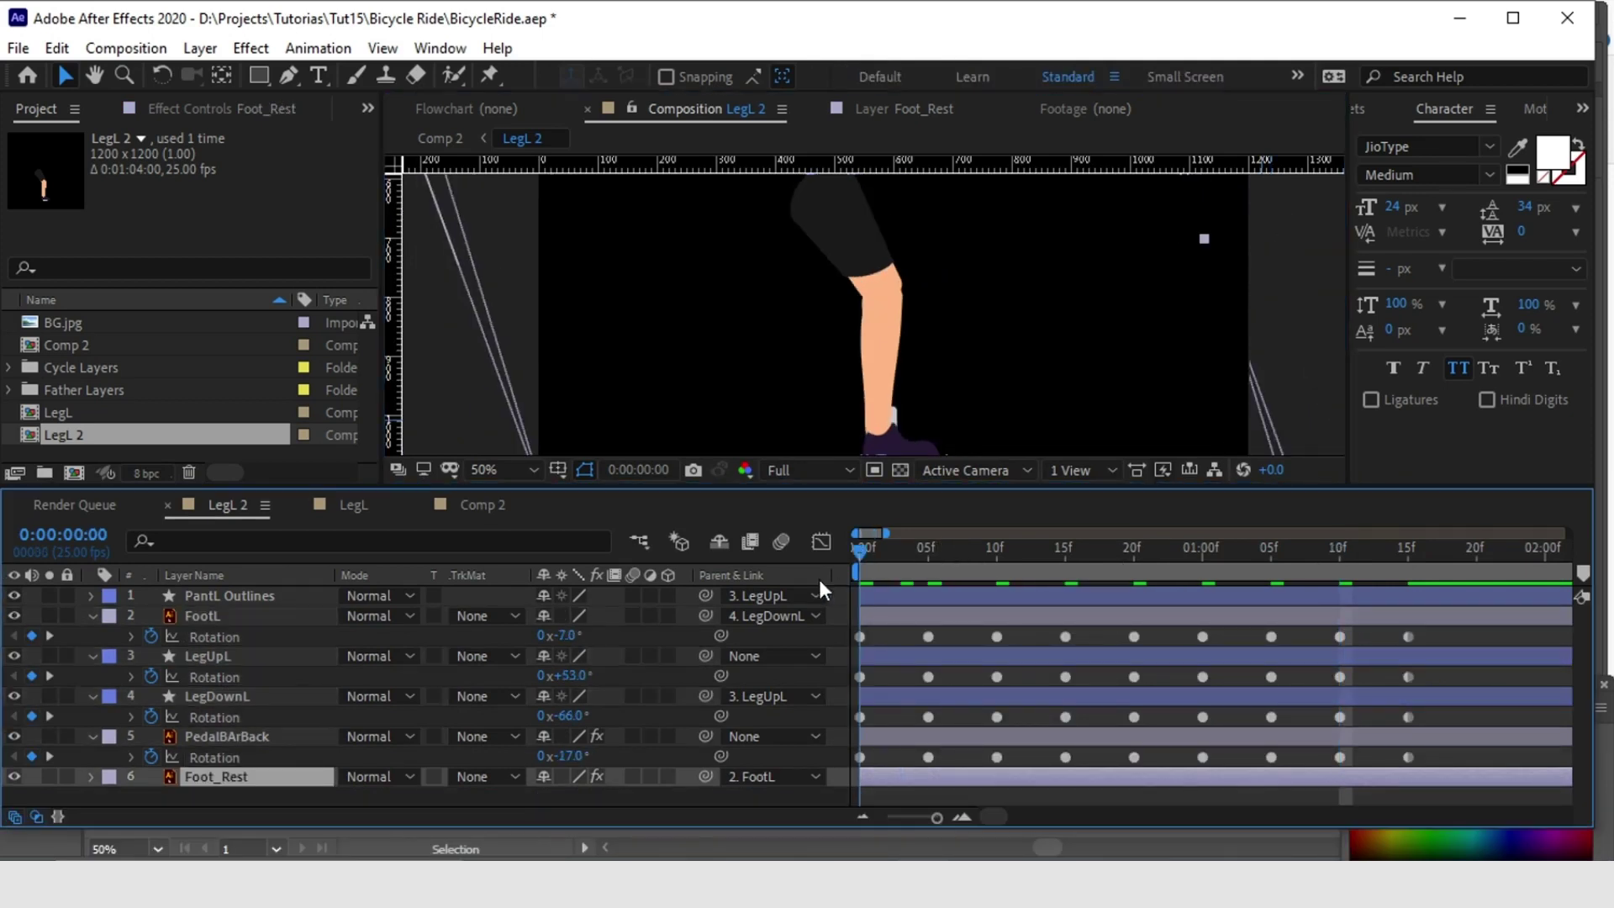
key(space)
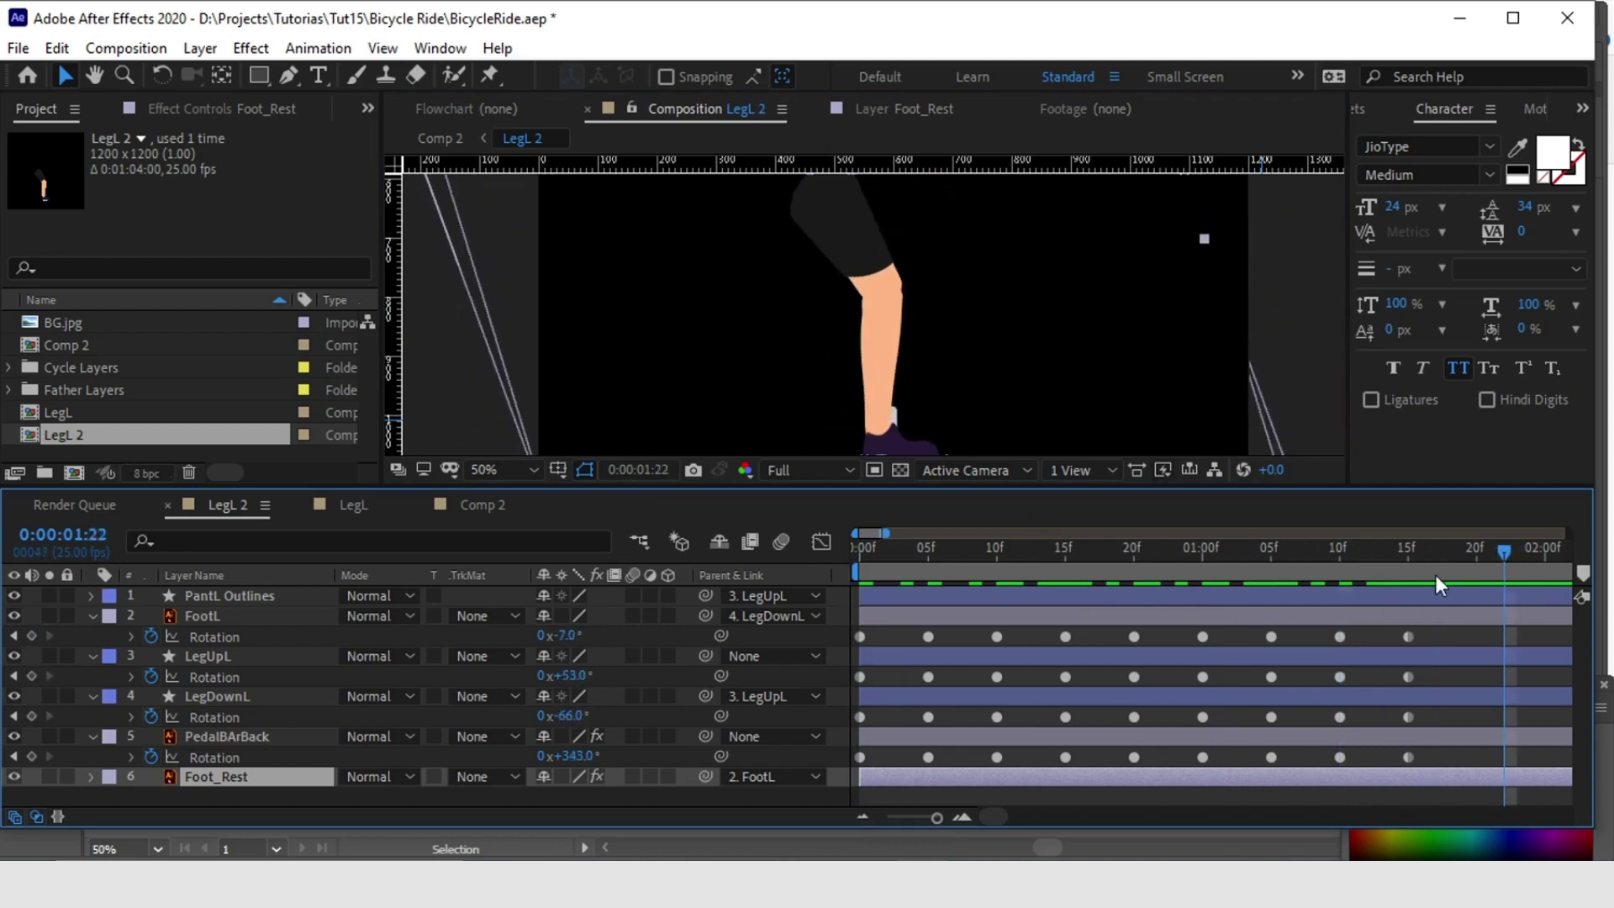
drag(941, 489, 959, 550)
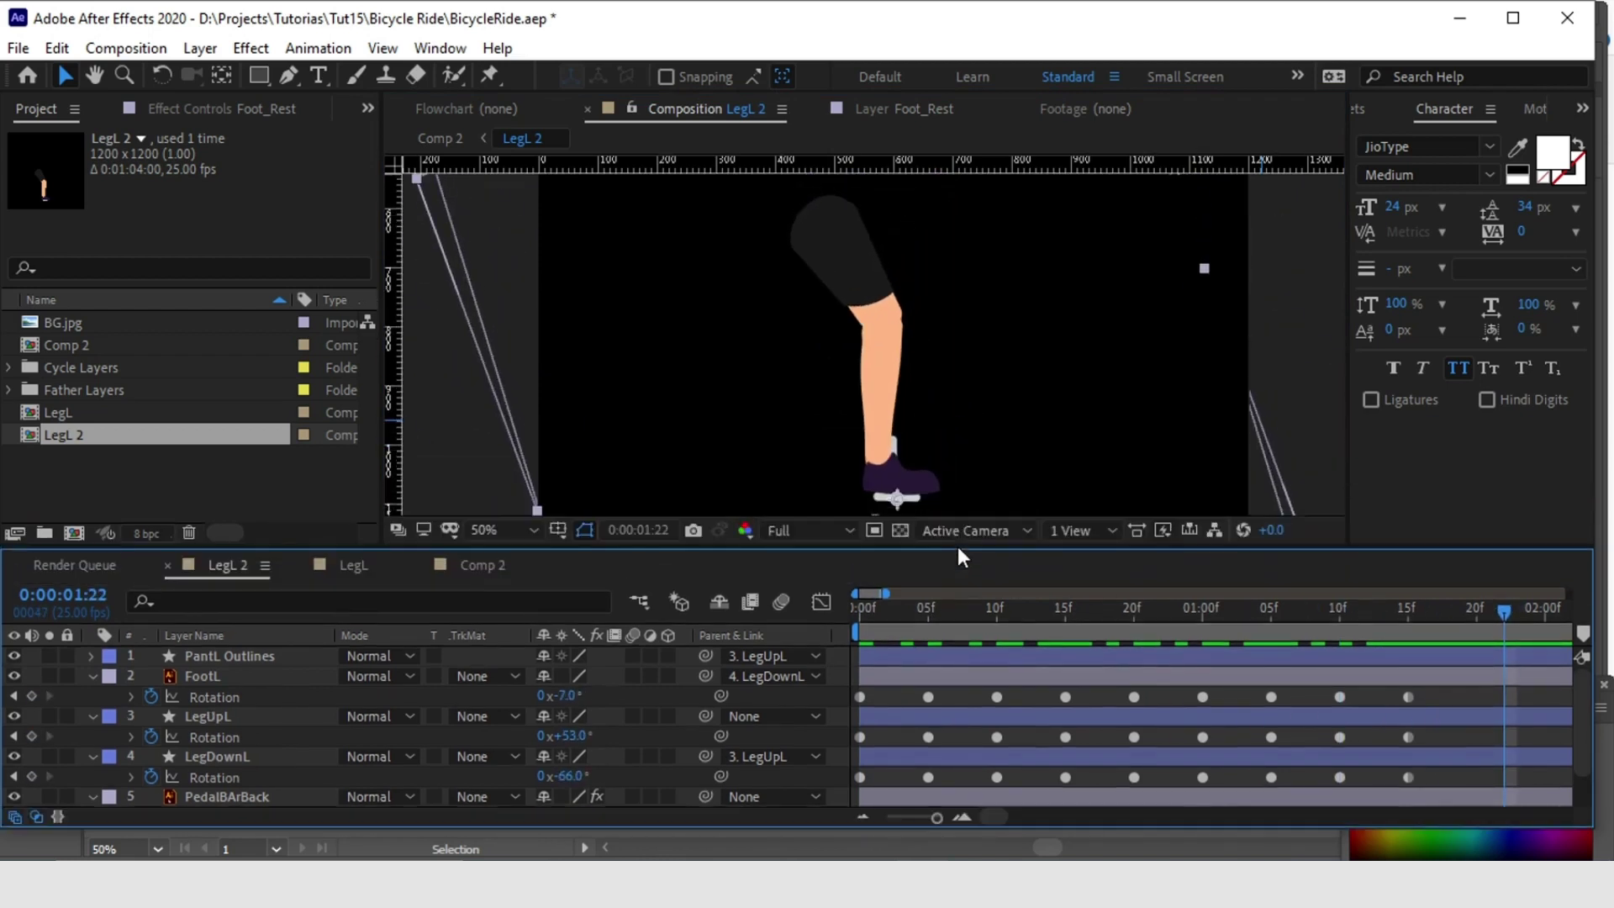
drag(881, 613, 843, 730)
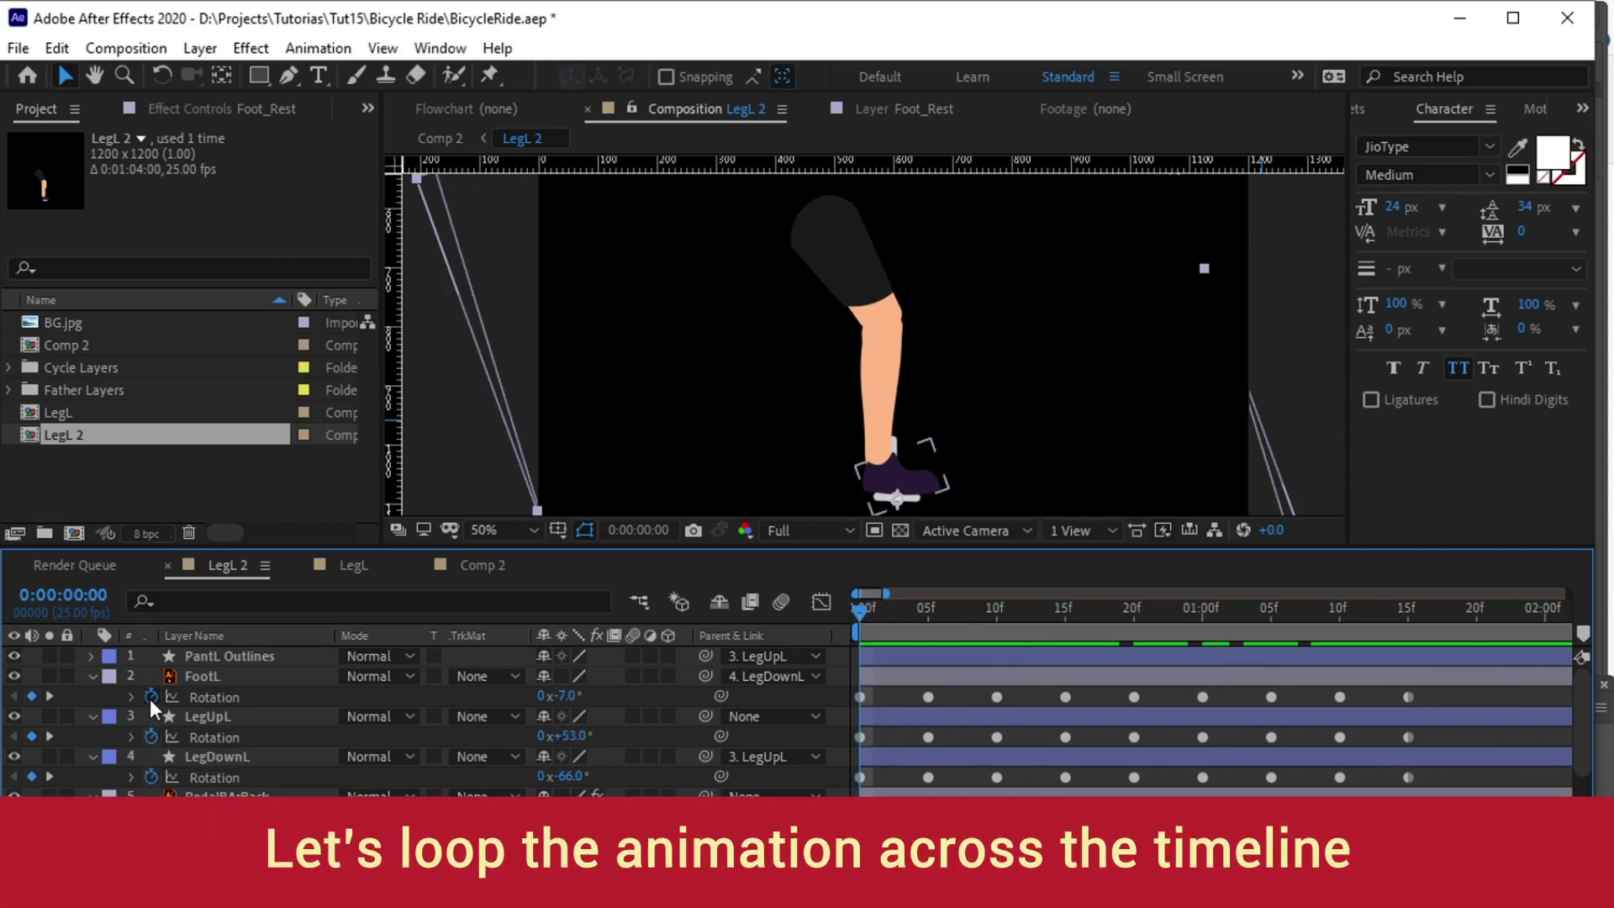
click(150, 698)
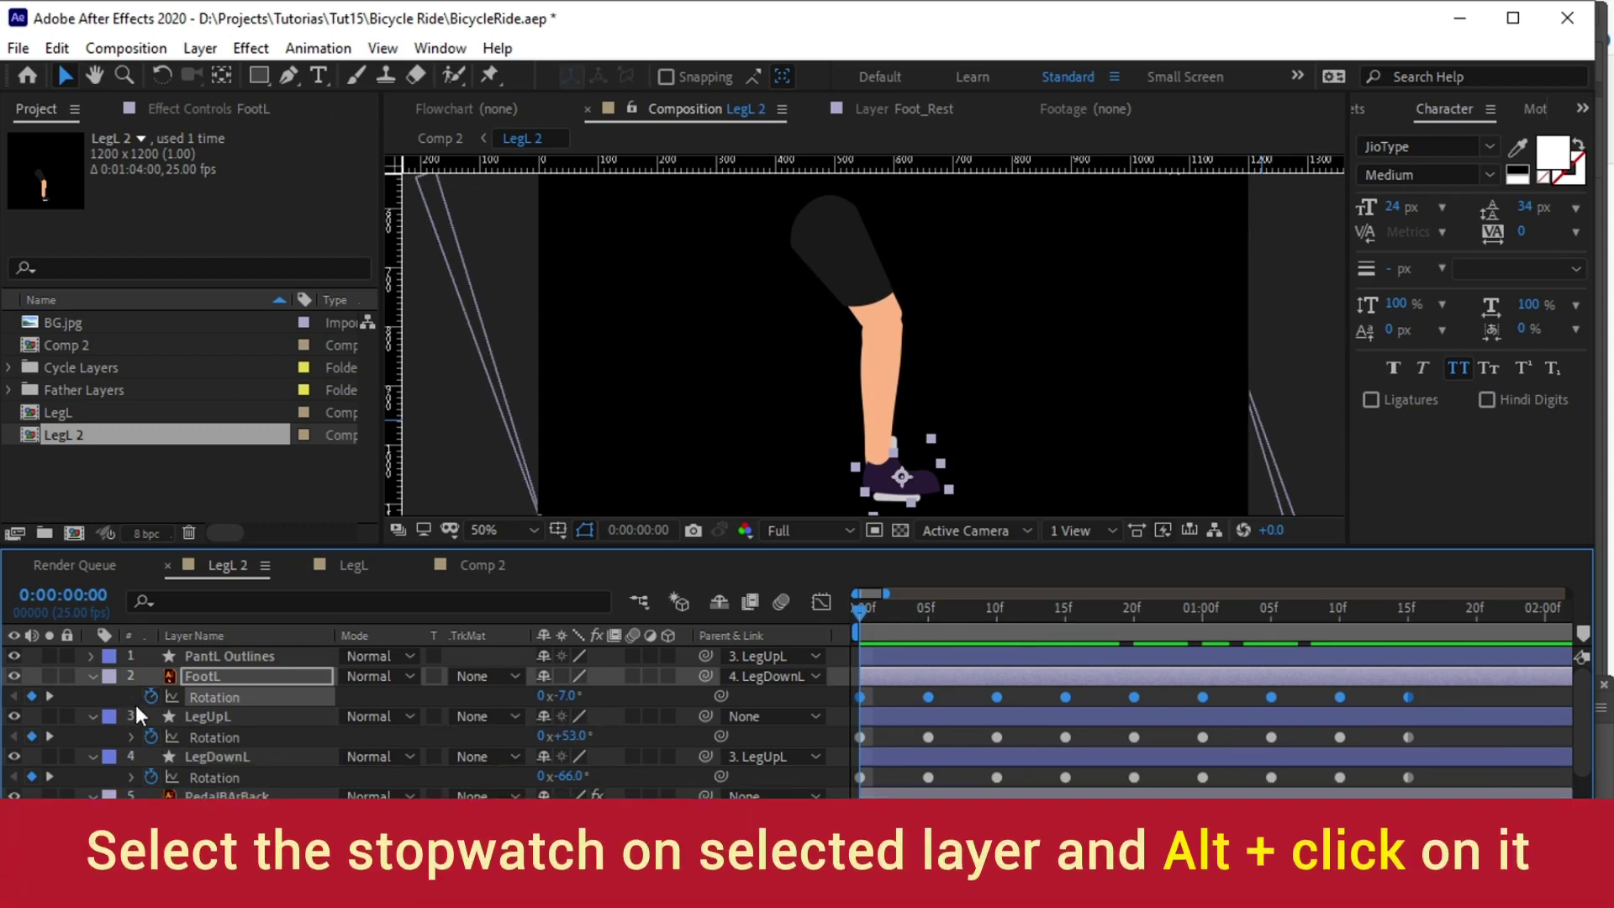
click(158, 701)
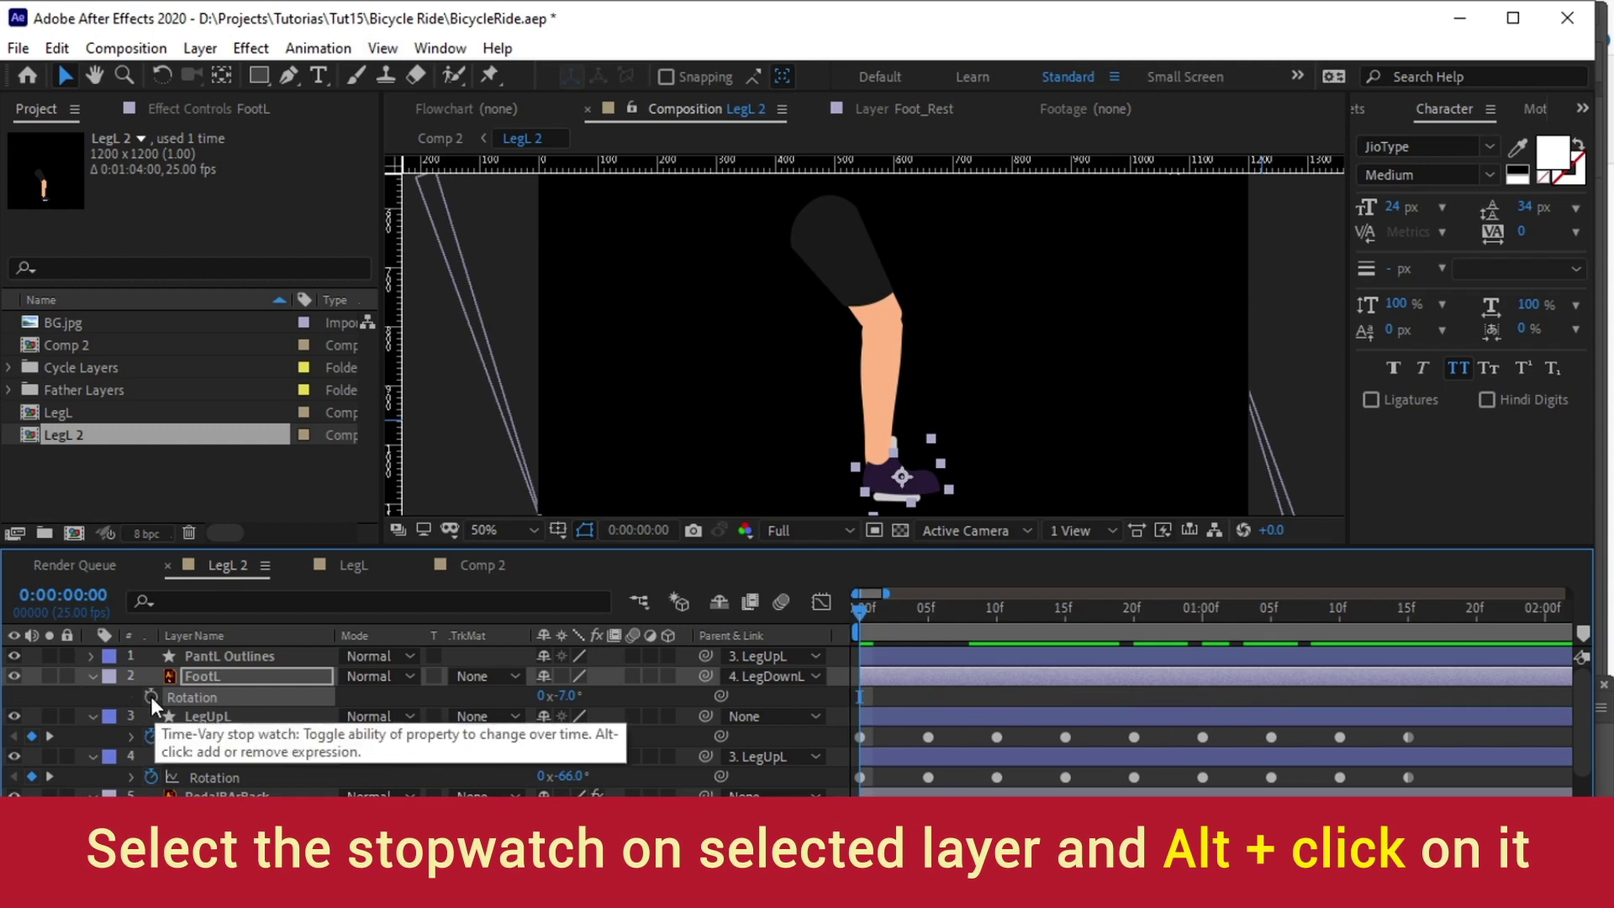
key(ctrl+z)
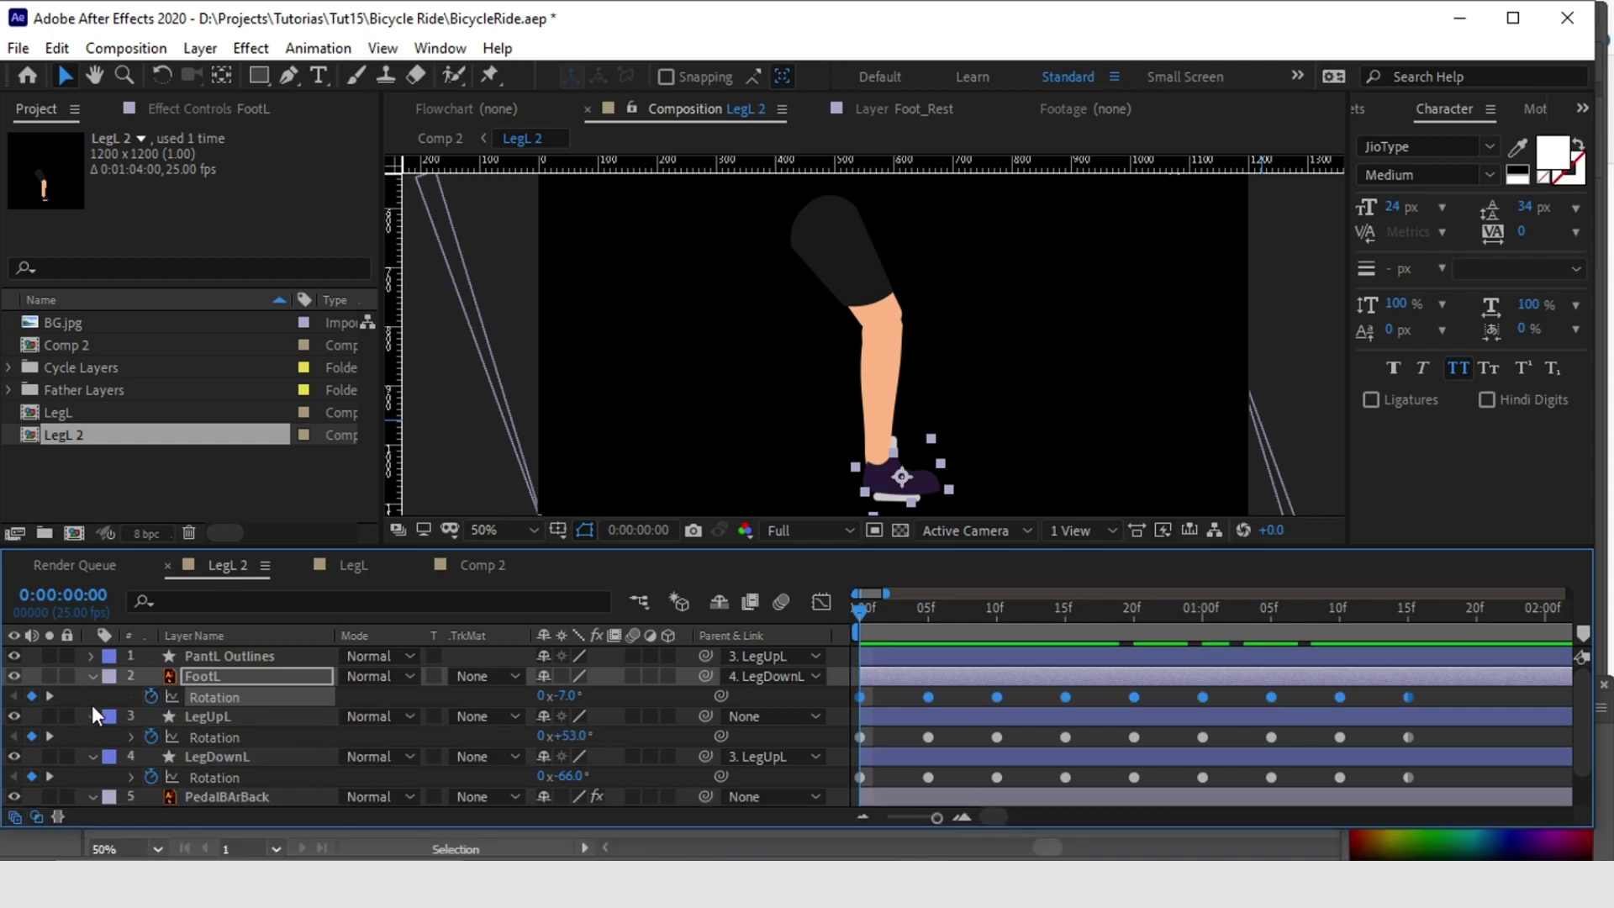
- Add the expression loopOutDuration(type = "cycle", duration = 0) to FootL's Rotation property
alt+click(155, 698)
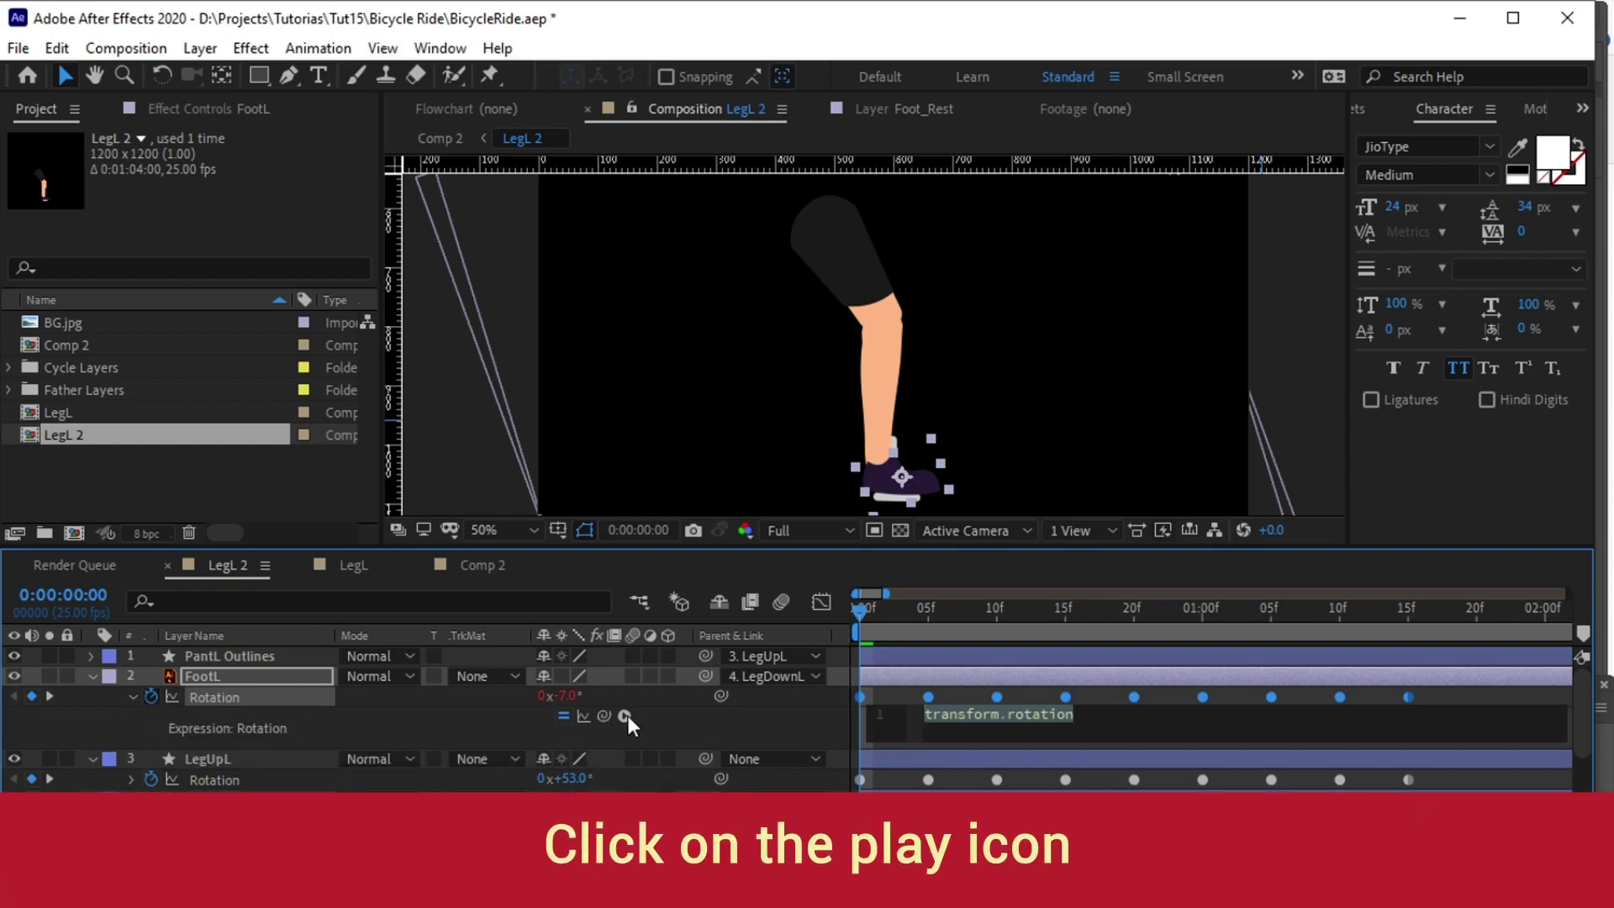
click(625, 715)
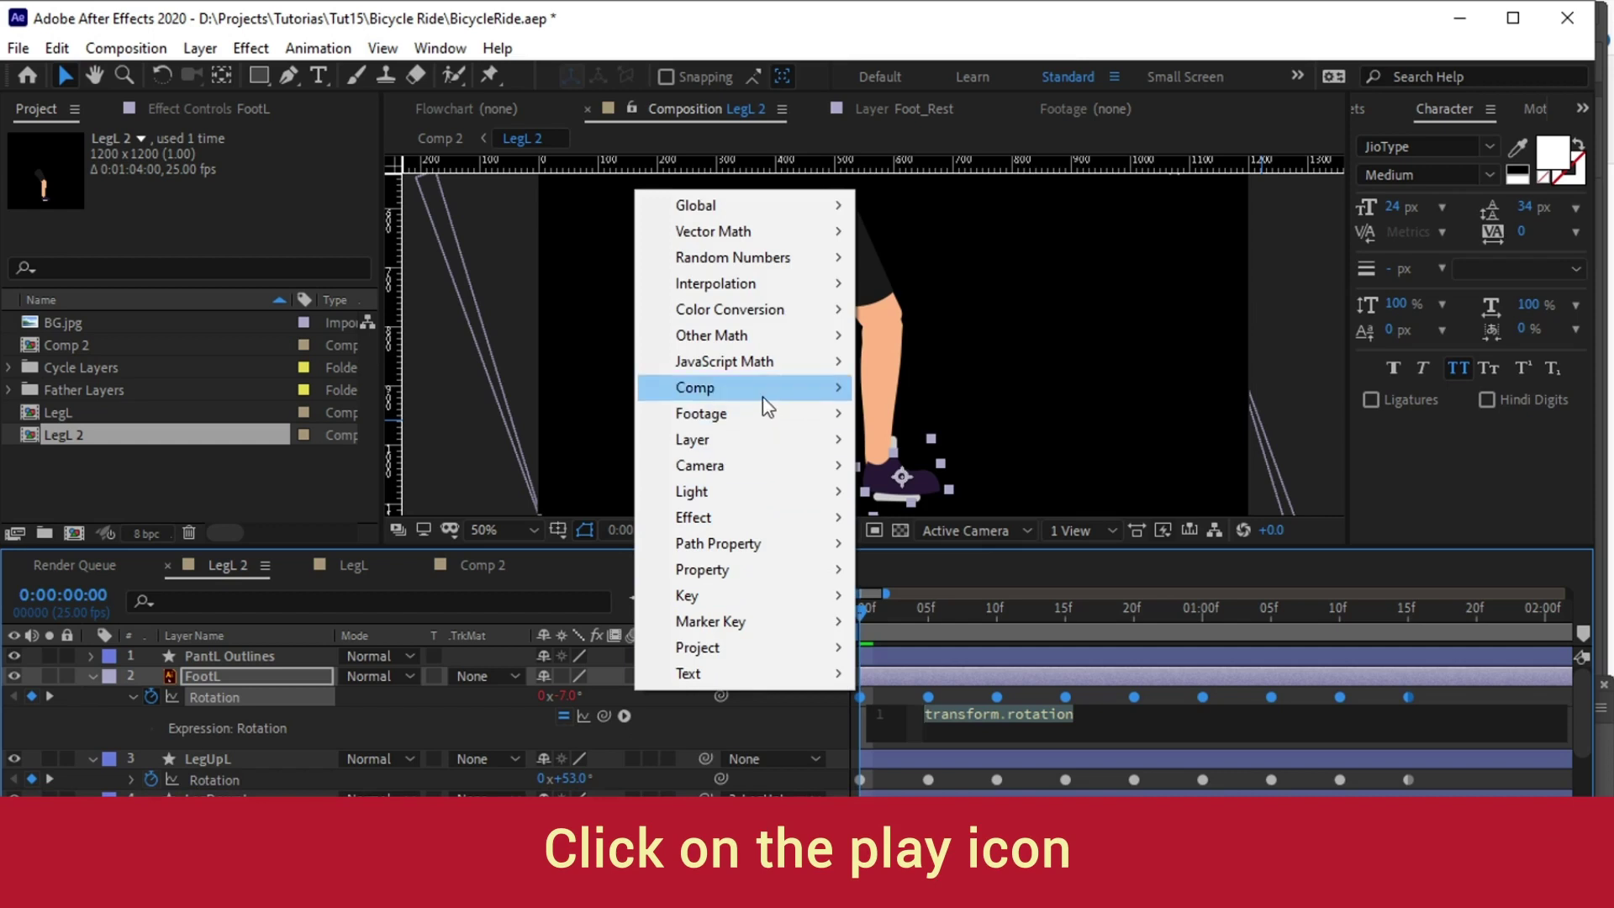
mouse_move(743, 345)
mouse_move(774, 423)
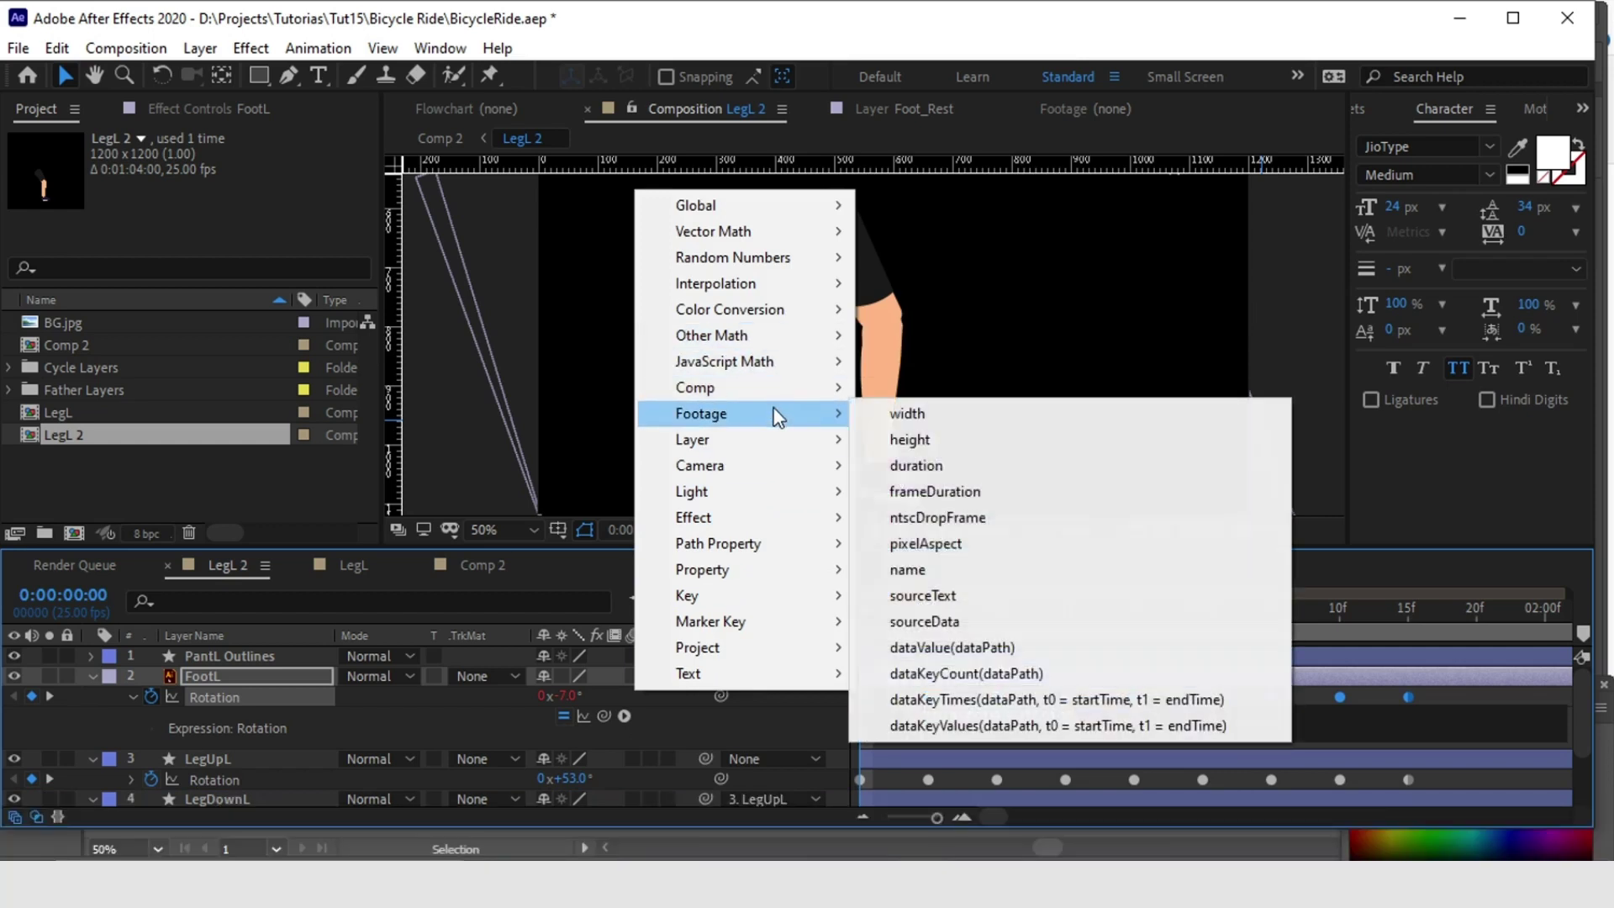
mouse_move(755, 572)
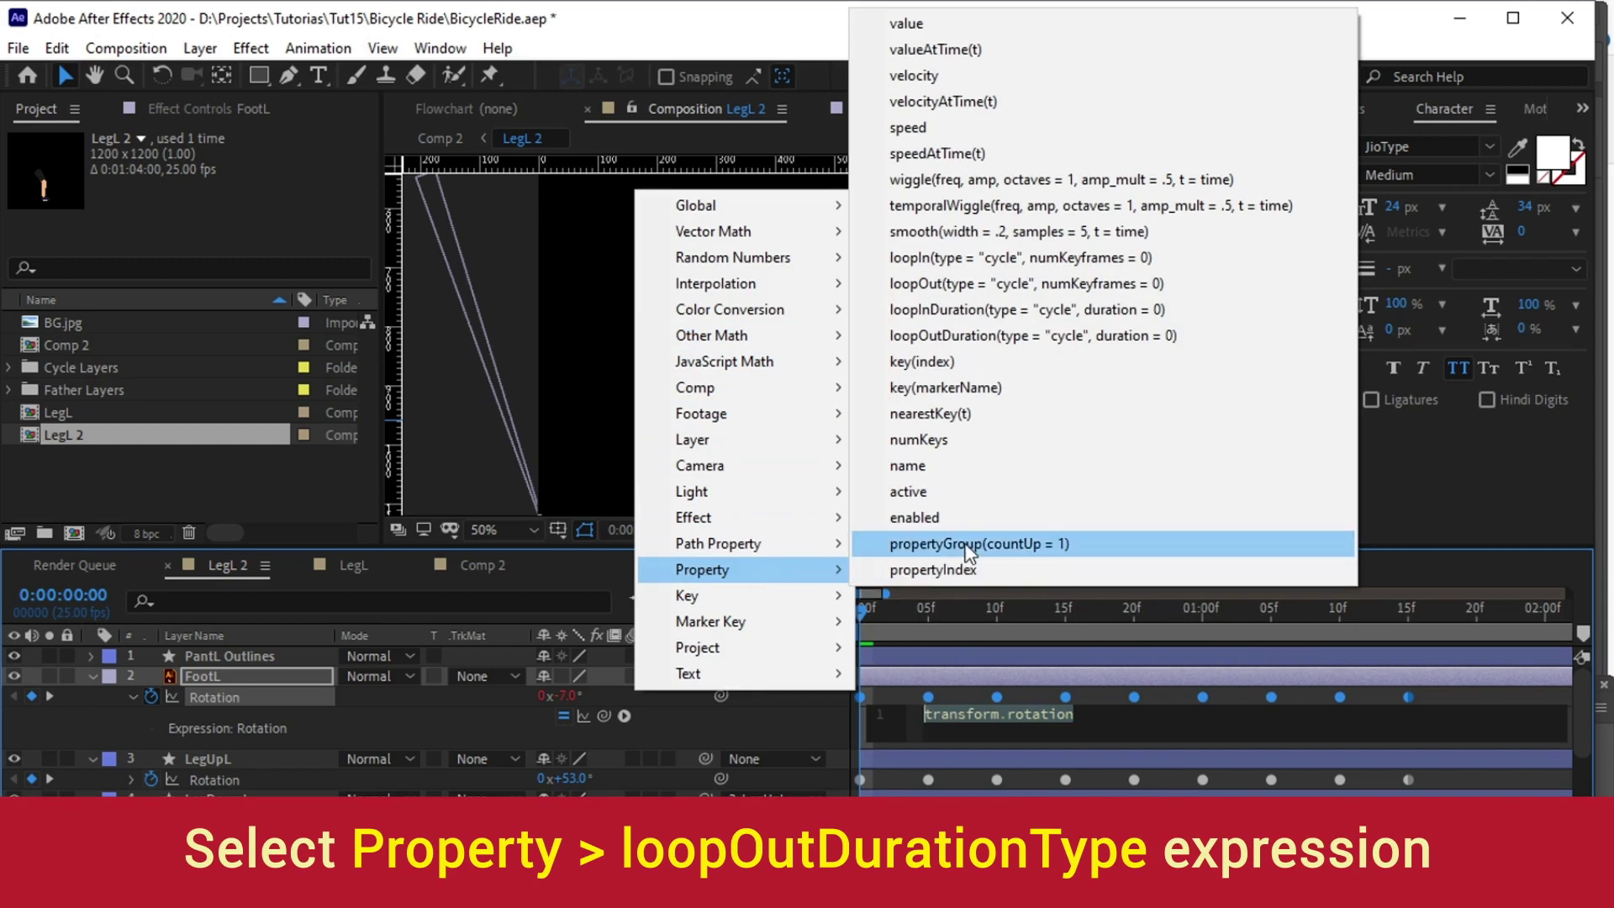
click(998, 340)
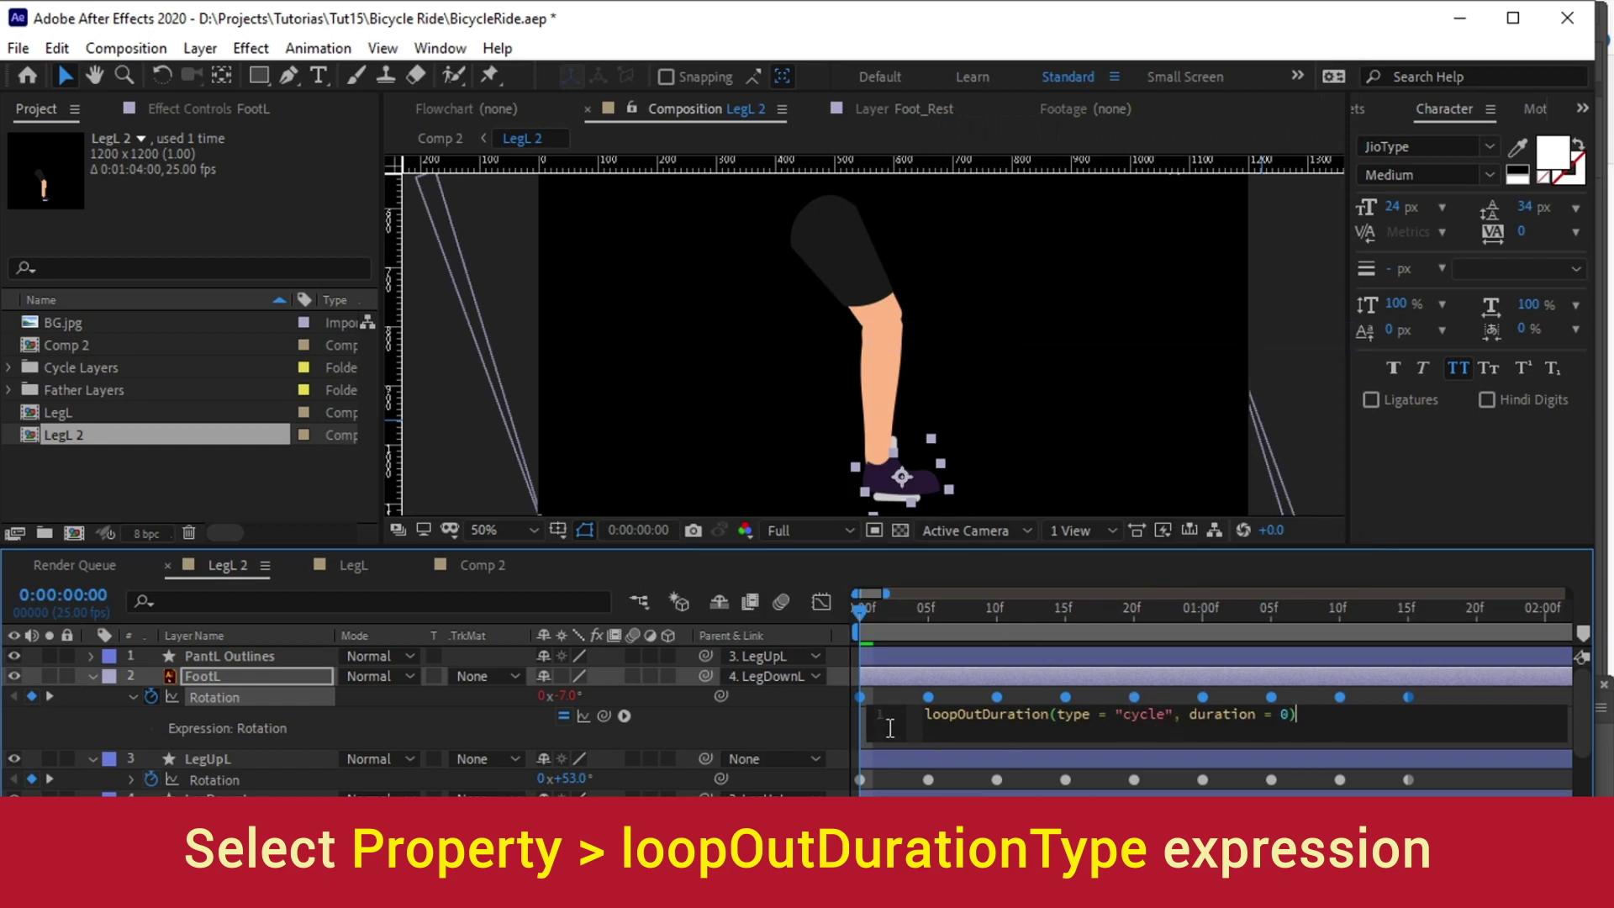
- Copy FootL's loopOutDuration expression to the Rotation of LegUpL, LegDownL and PedalBArBack, and collapse the layers' properties
drag(1303, 713, 866, 706)
key(ctrl+c)
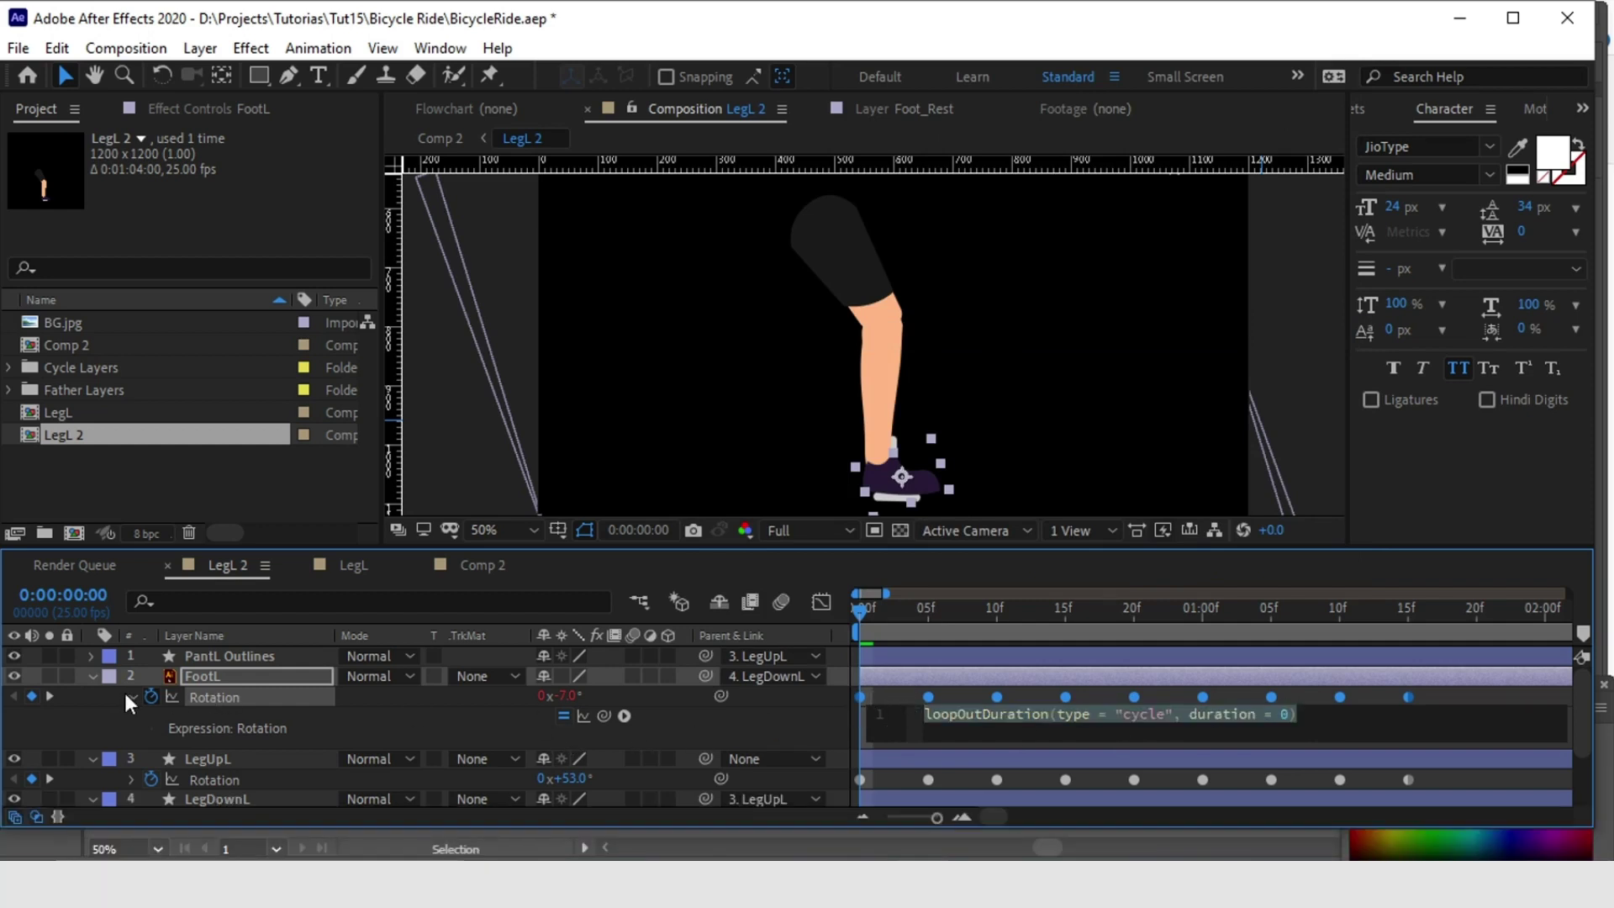
alt+click(151, 779)
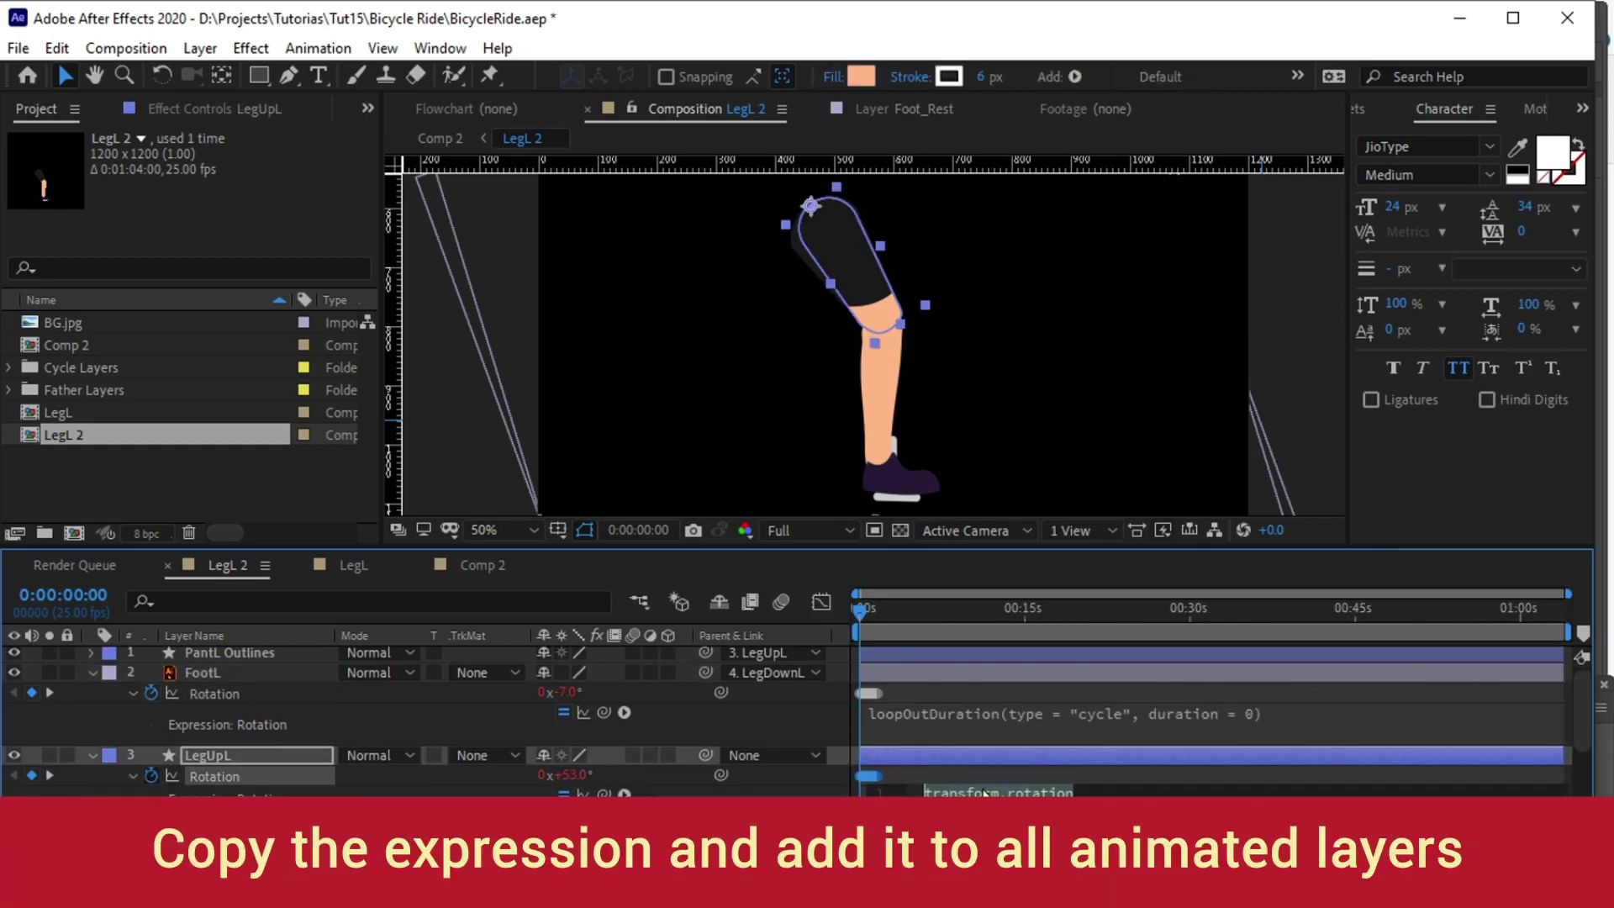
key(ctrl+v)
scroll(216, 749, down, 2)
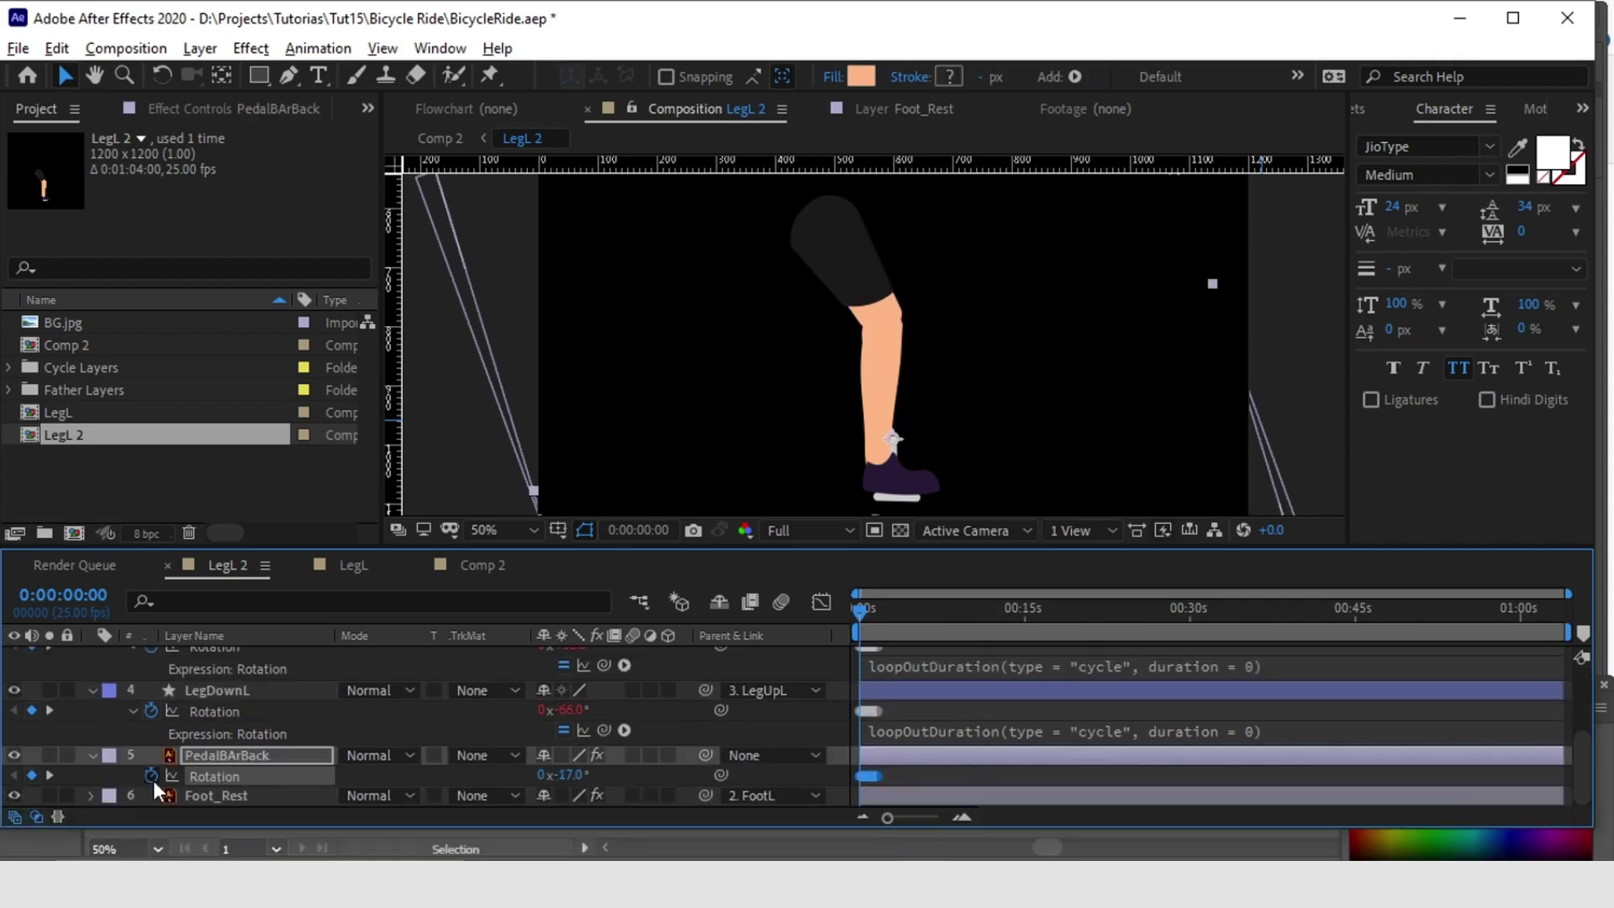
alt+click(151, 775)
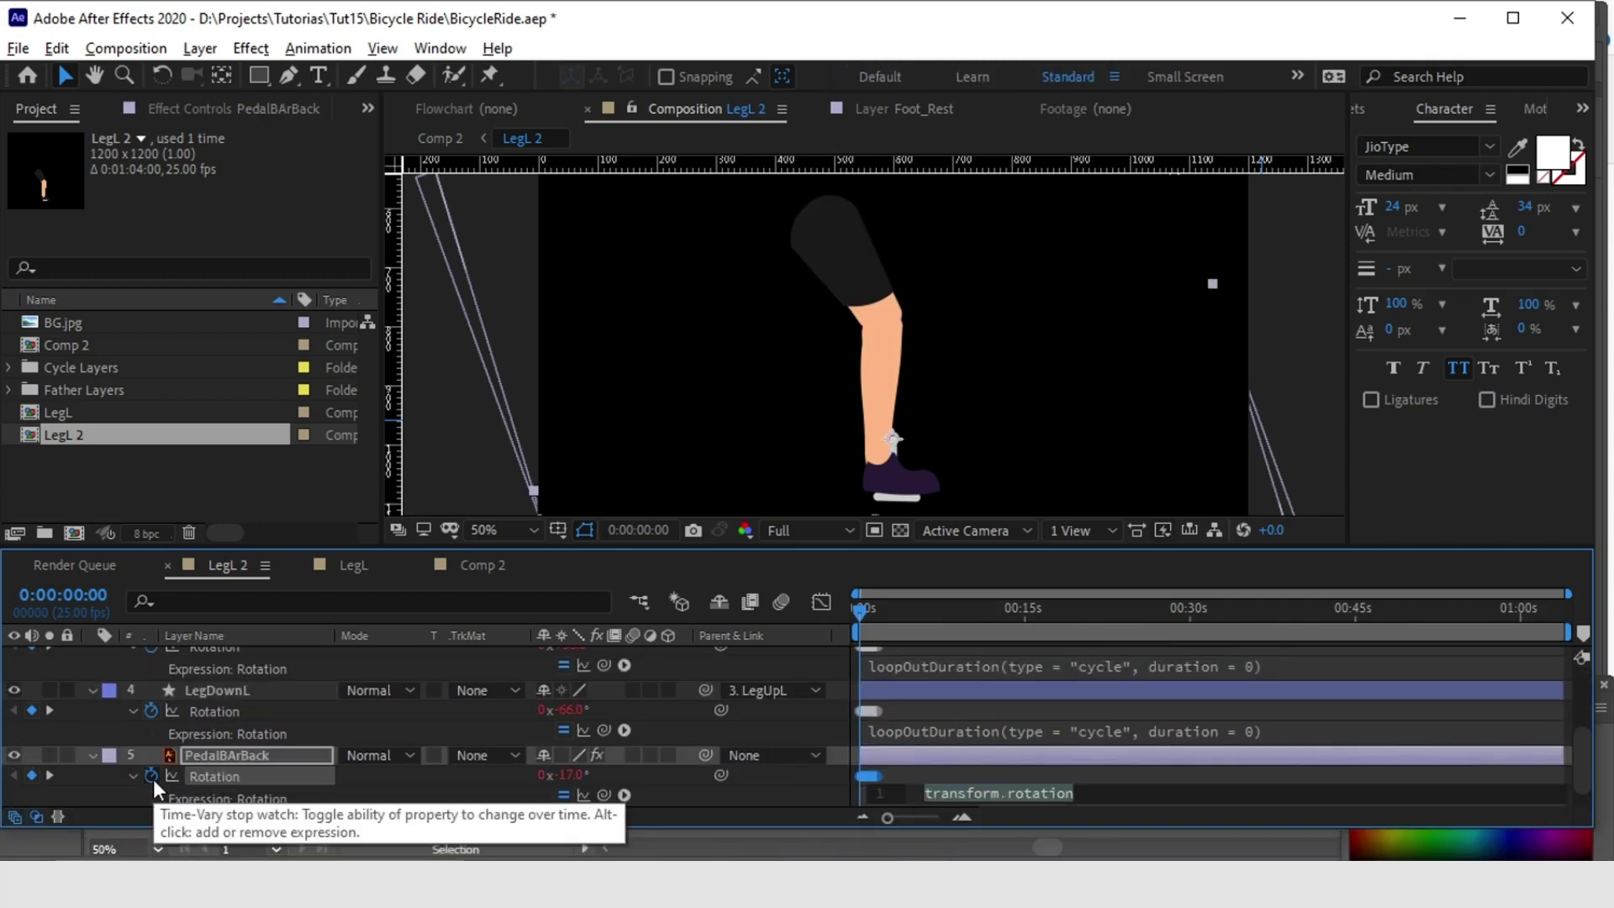
key(ctrl+v)
scroll(248, 703, down, 1)
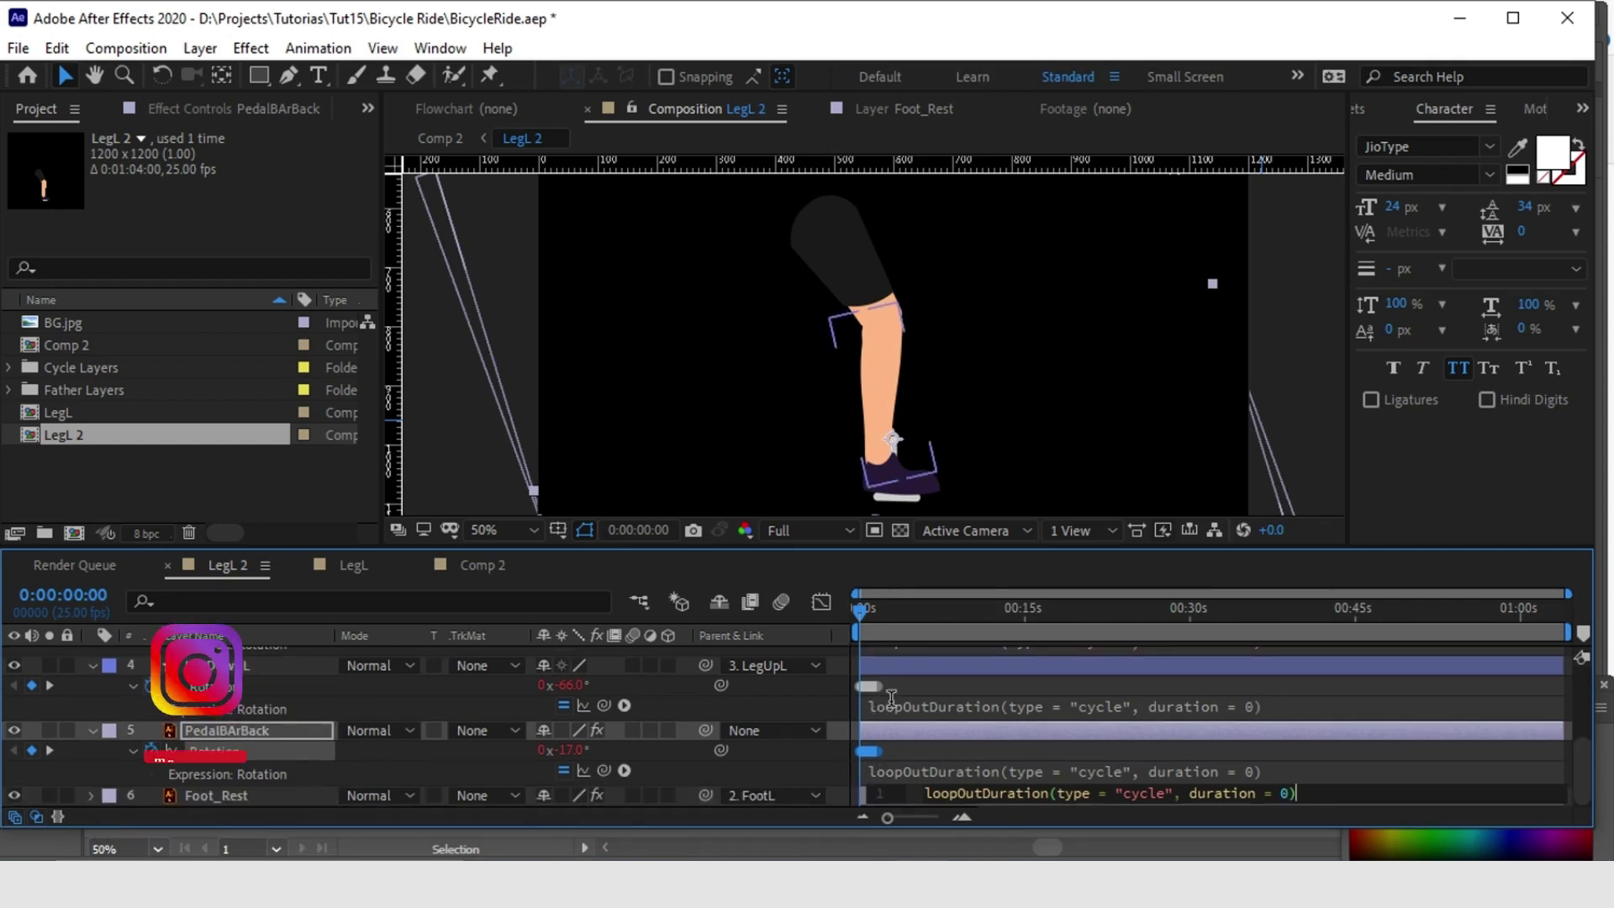
click(1362, 690)
key(u)
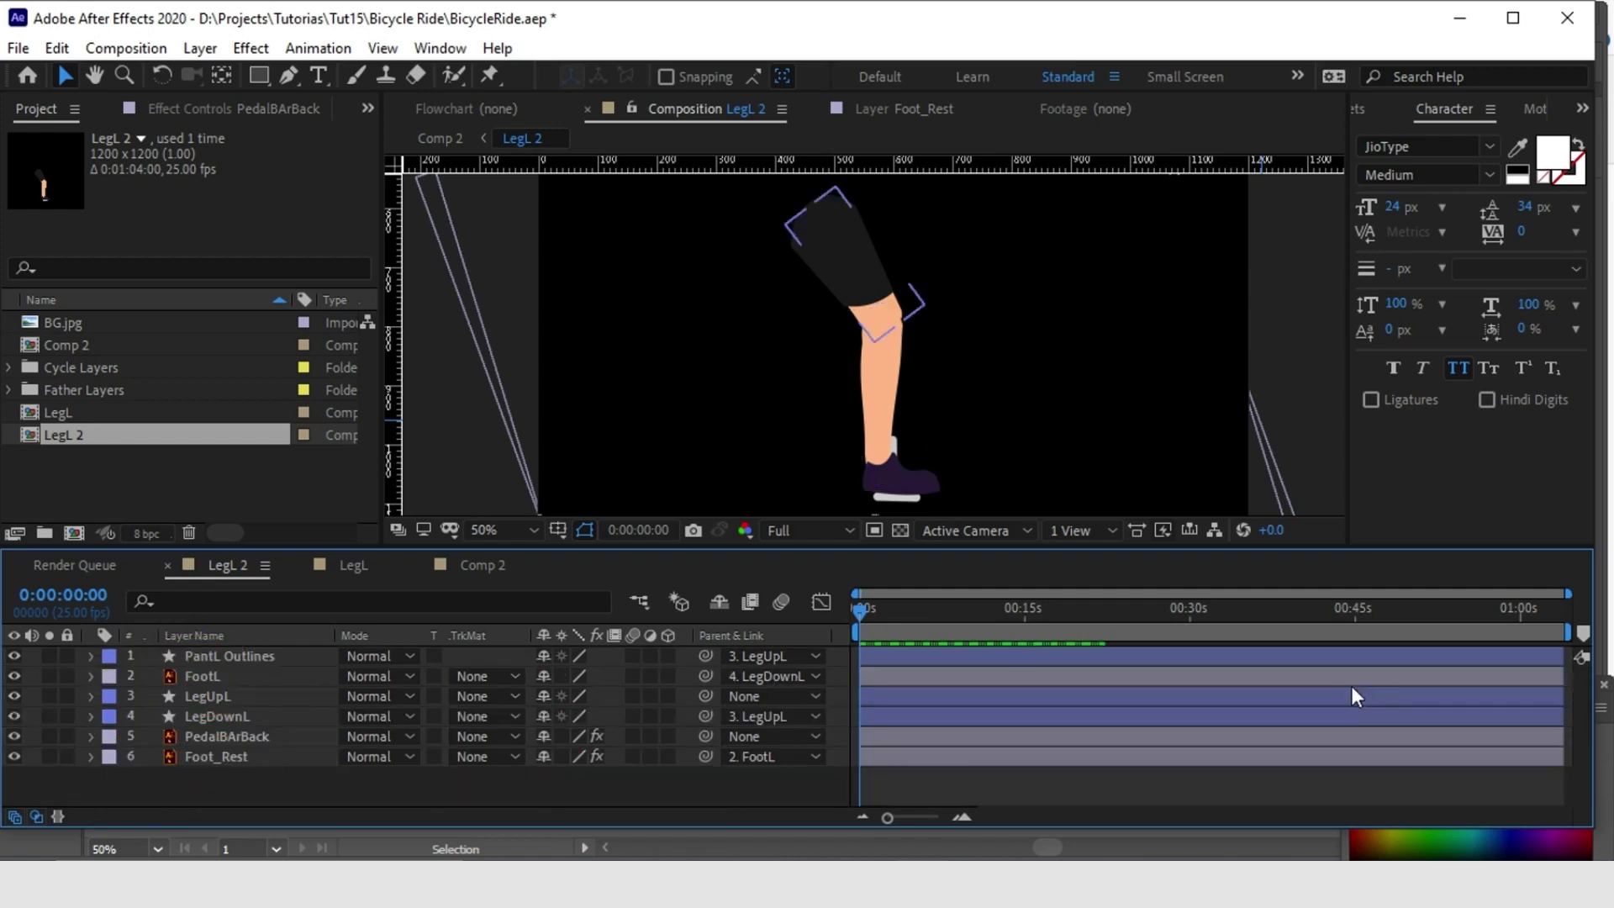
- Set the end of the LegL 2 composition's work area to 0:00:10:00
drag(861, 613, 831, 632)
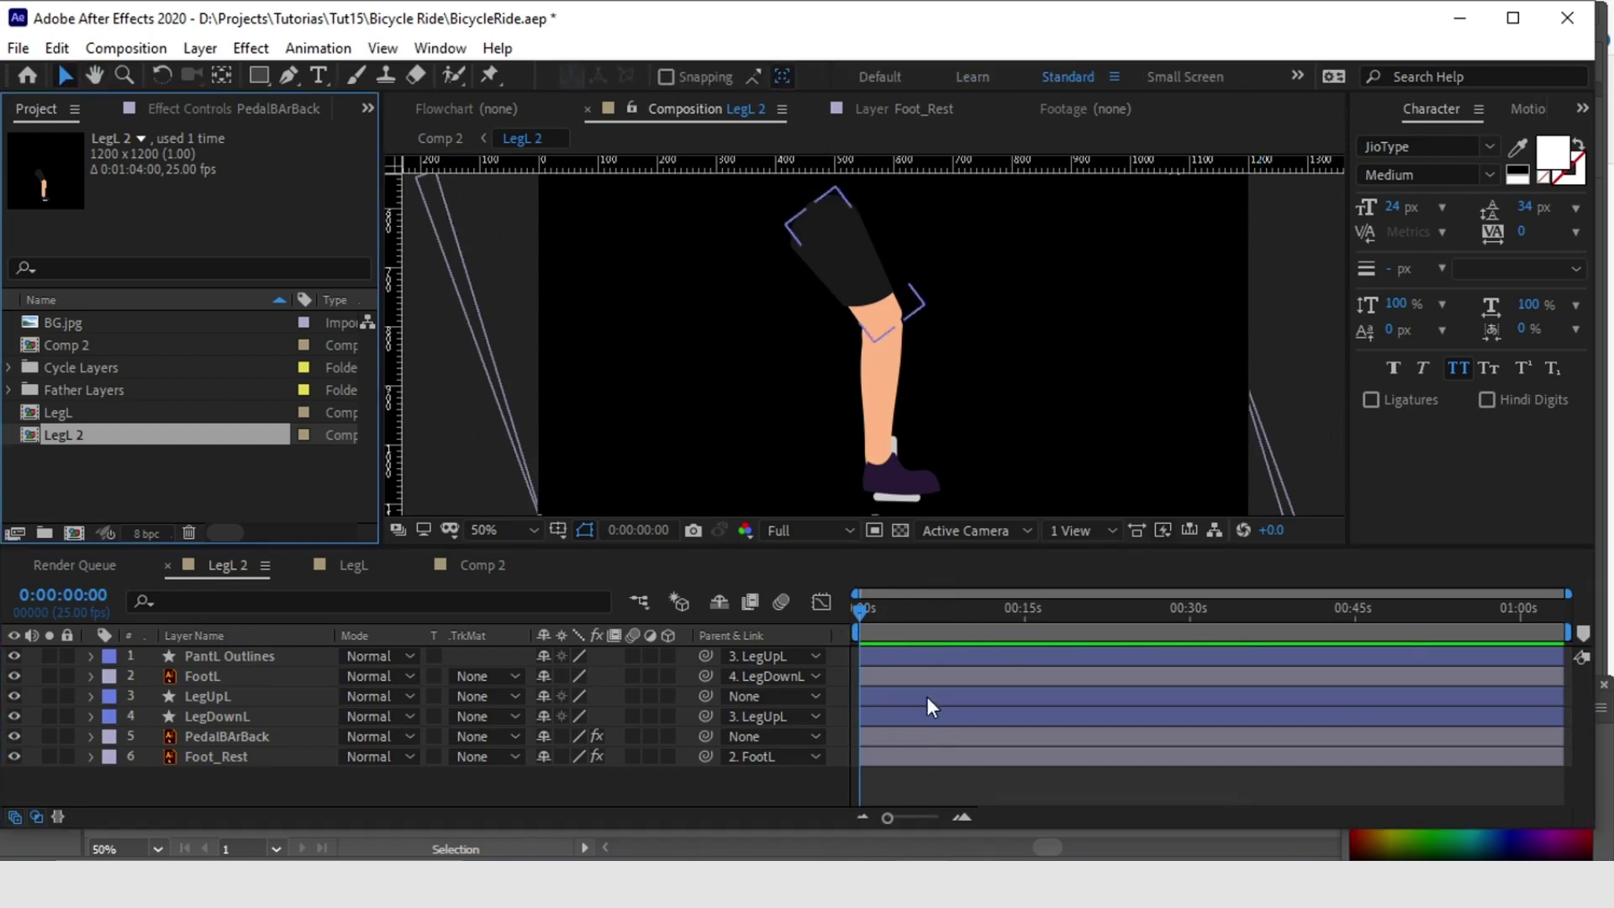
mouse_move(864, 617)
mouse_down()
mouse_move(990, 612)
mouse_move(849, 627)
mouse_up()
key(equal)
key(equal)
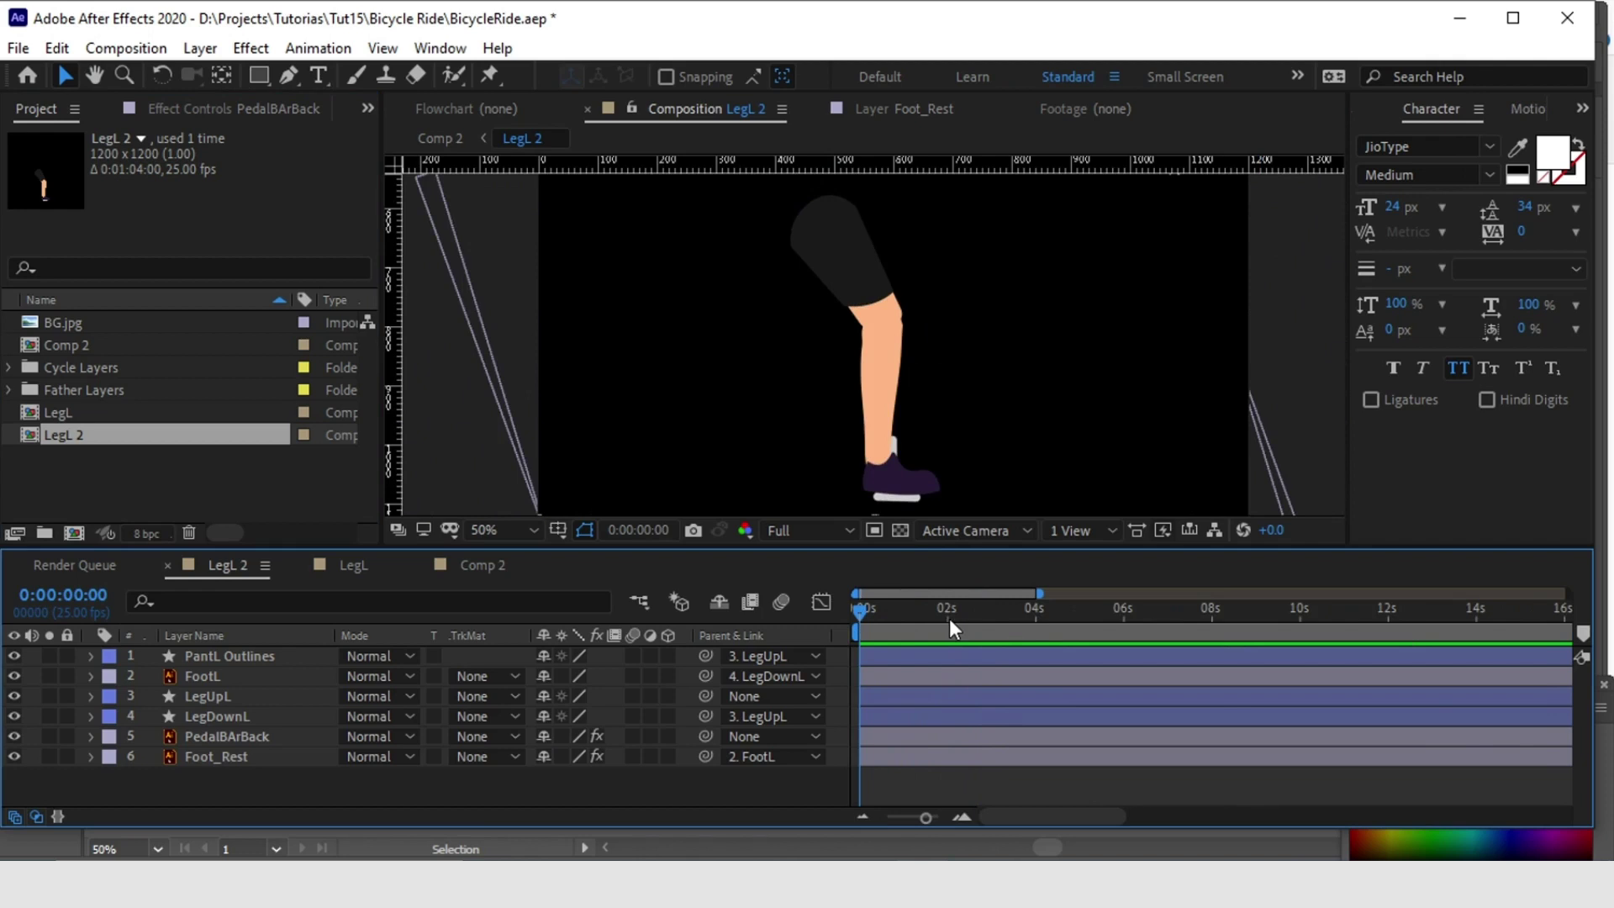
drag(1293, 613, 1300, 619)
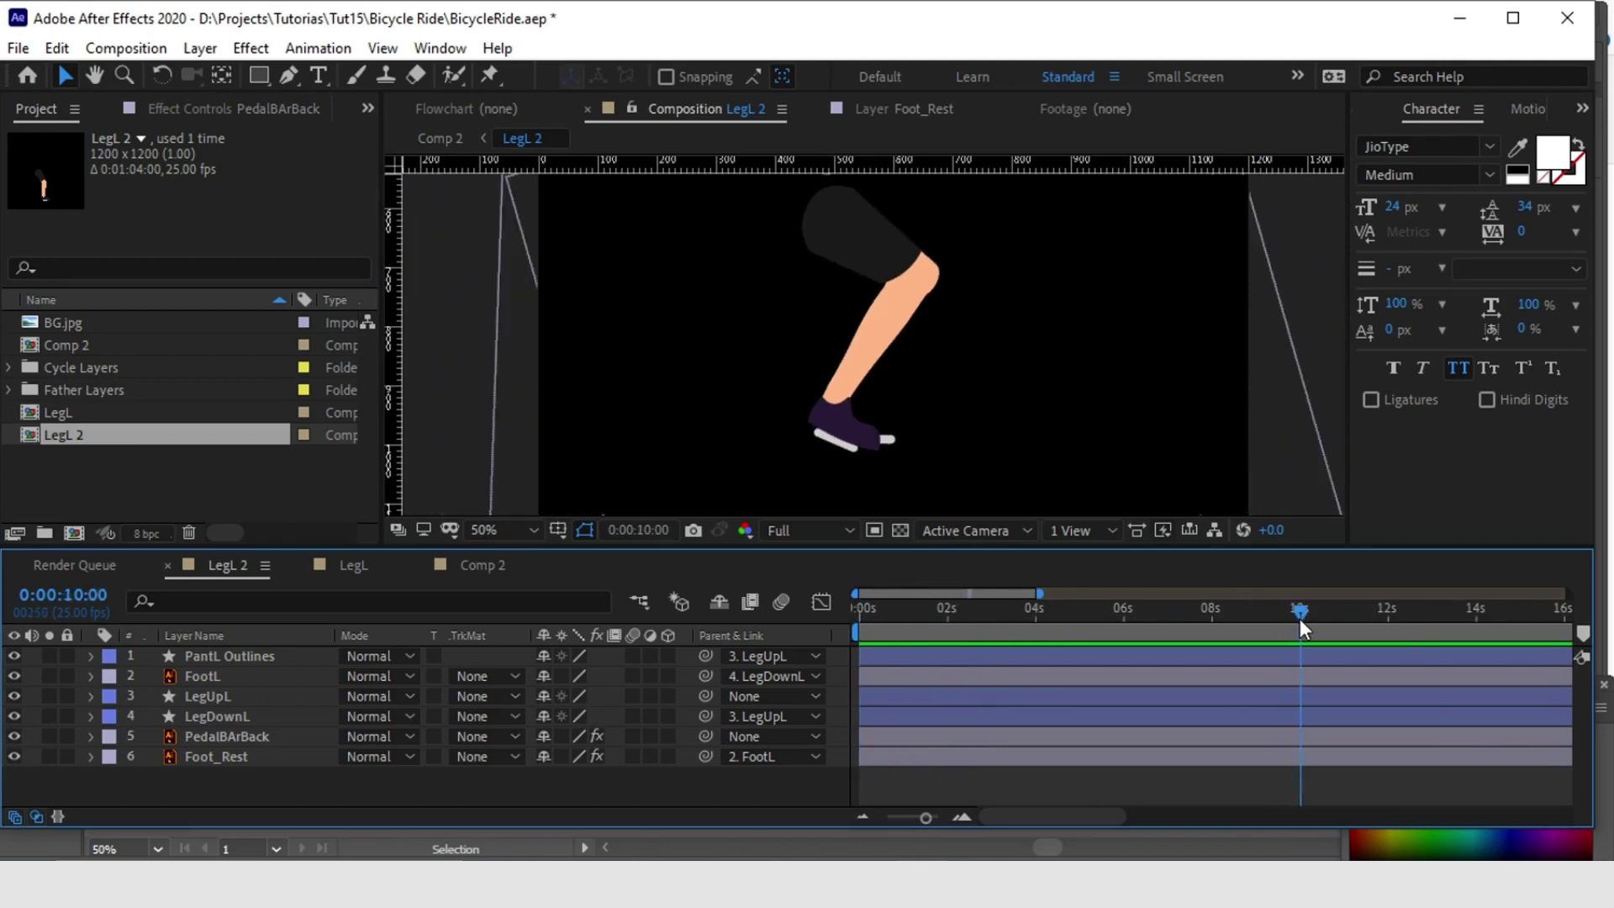
key(n)
right_click(1299, 631)
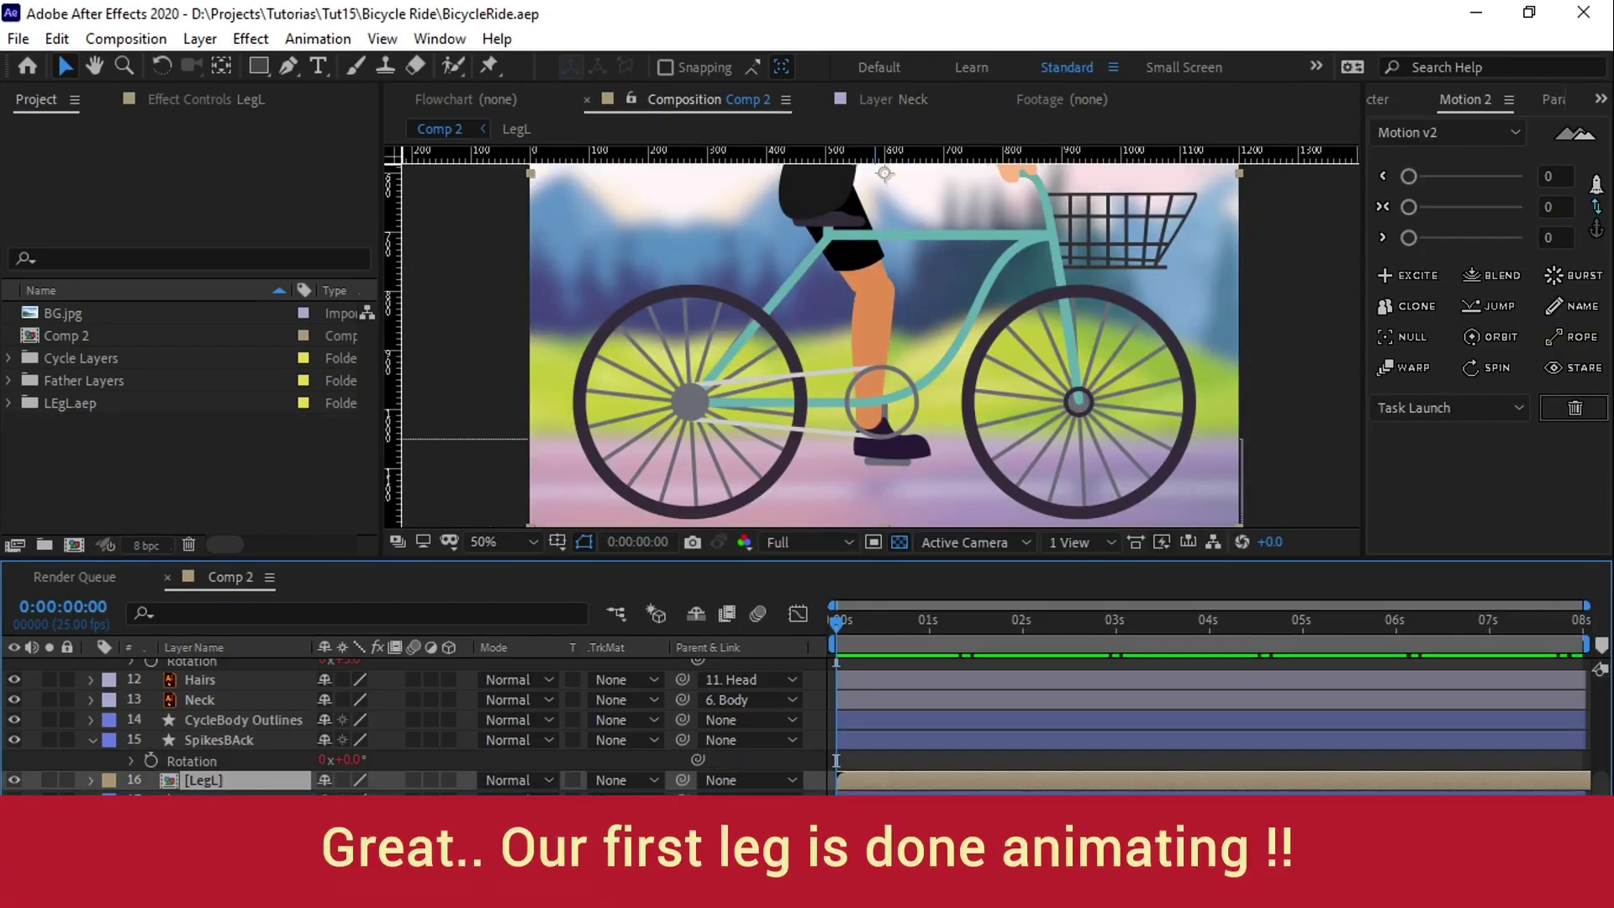
- Preview the pedalling leg in Comp 2 and duplicate the LegL layer
key(space)
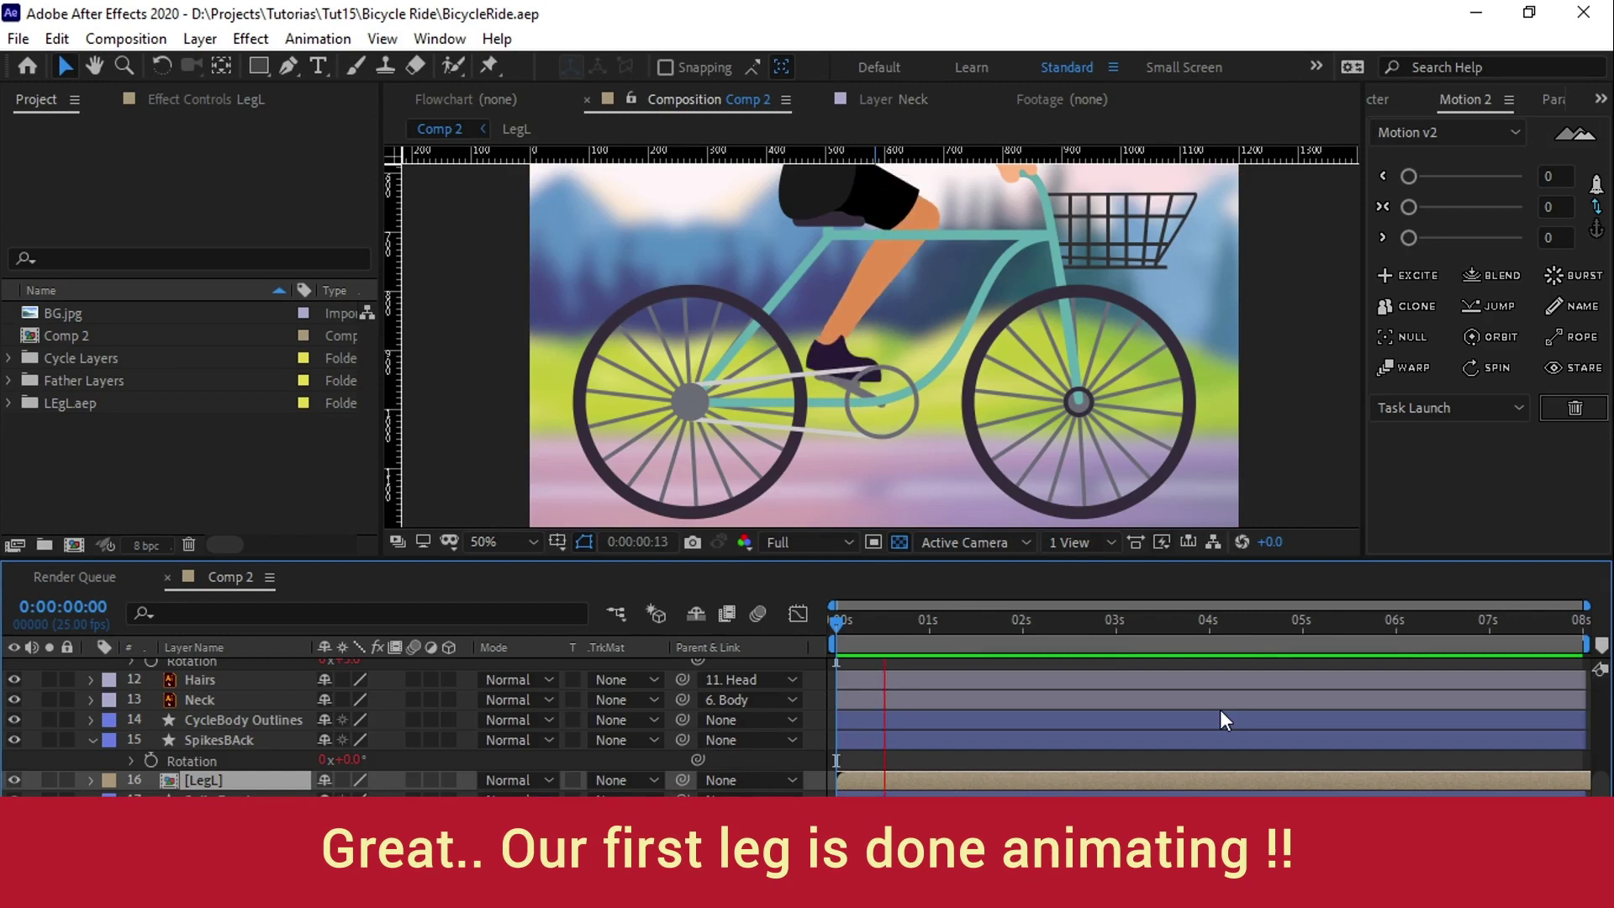
key(space)
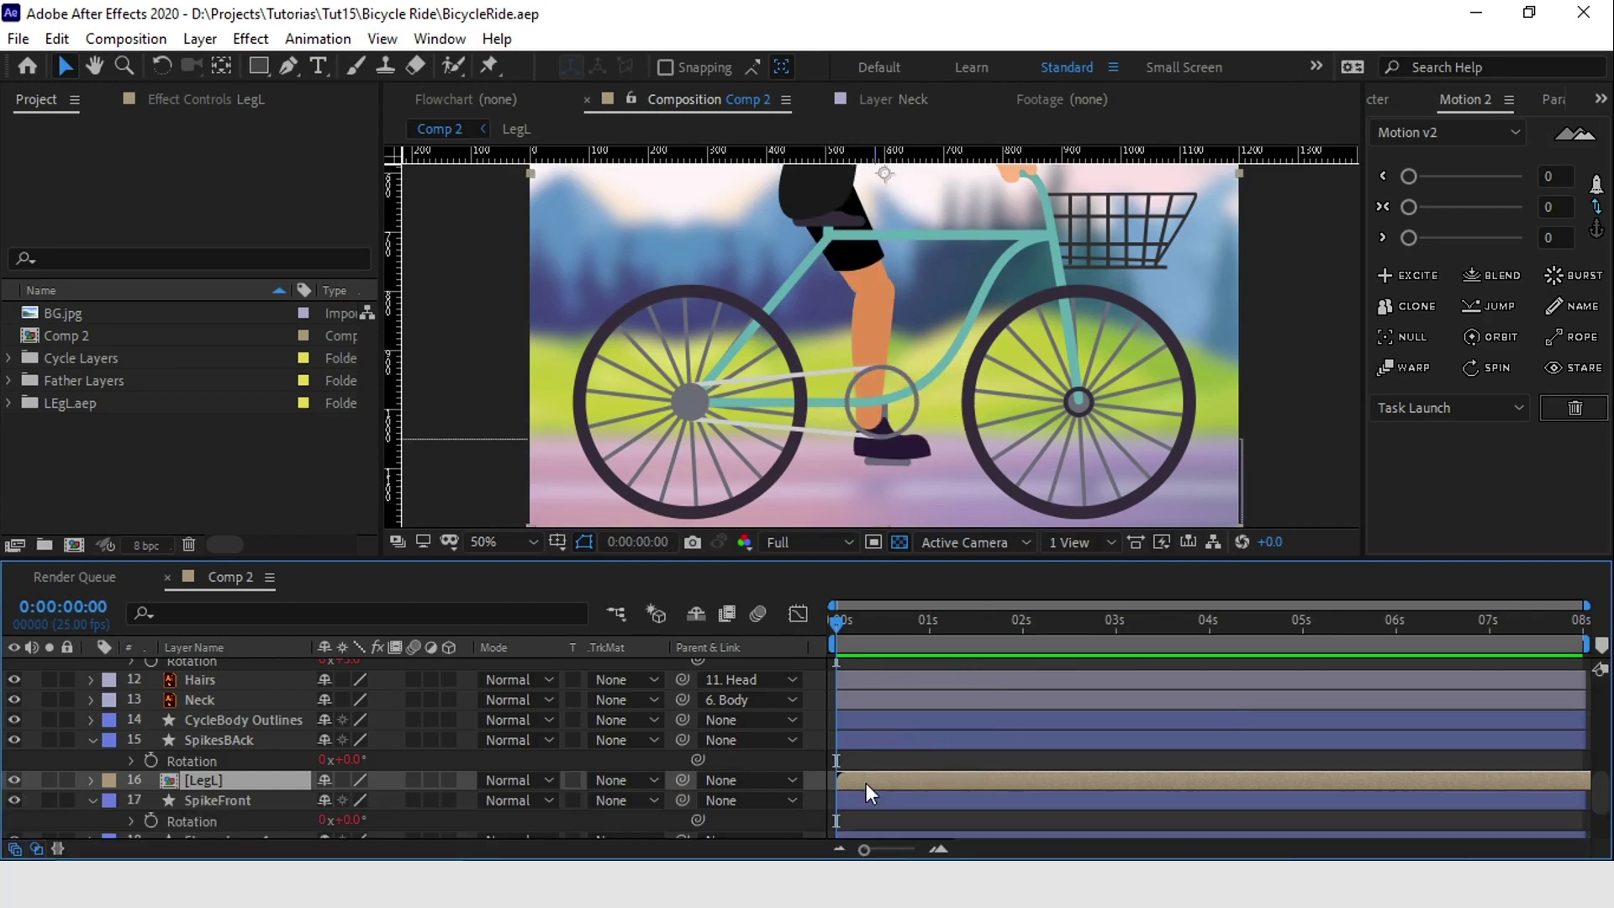
key(ctrl+d)
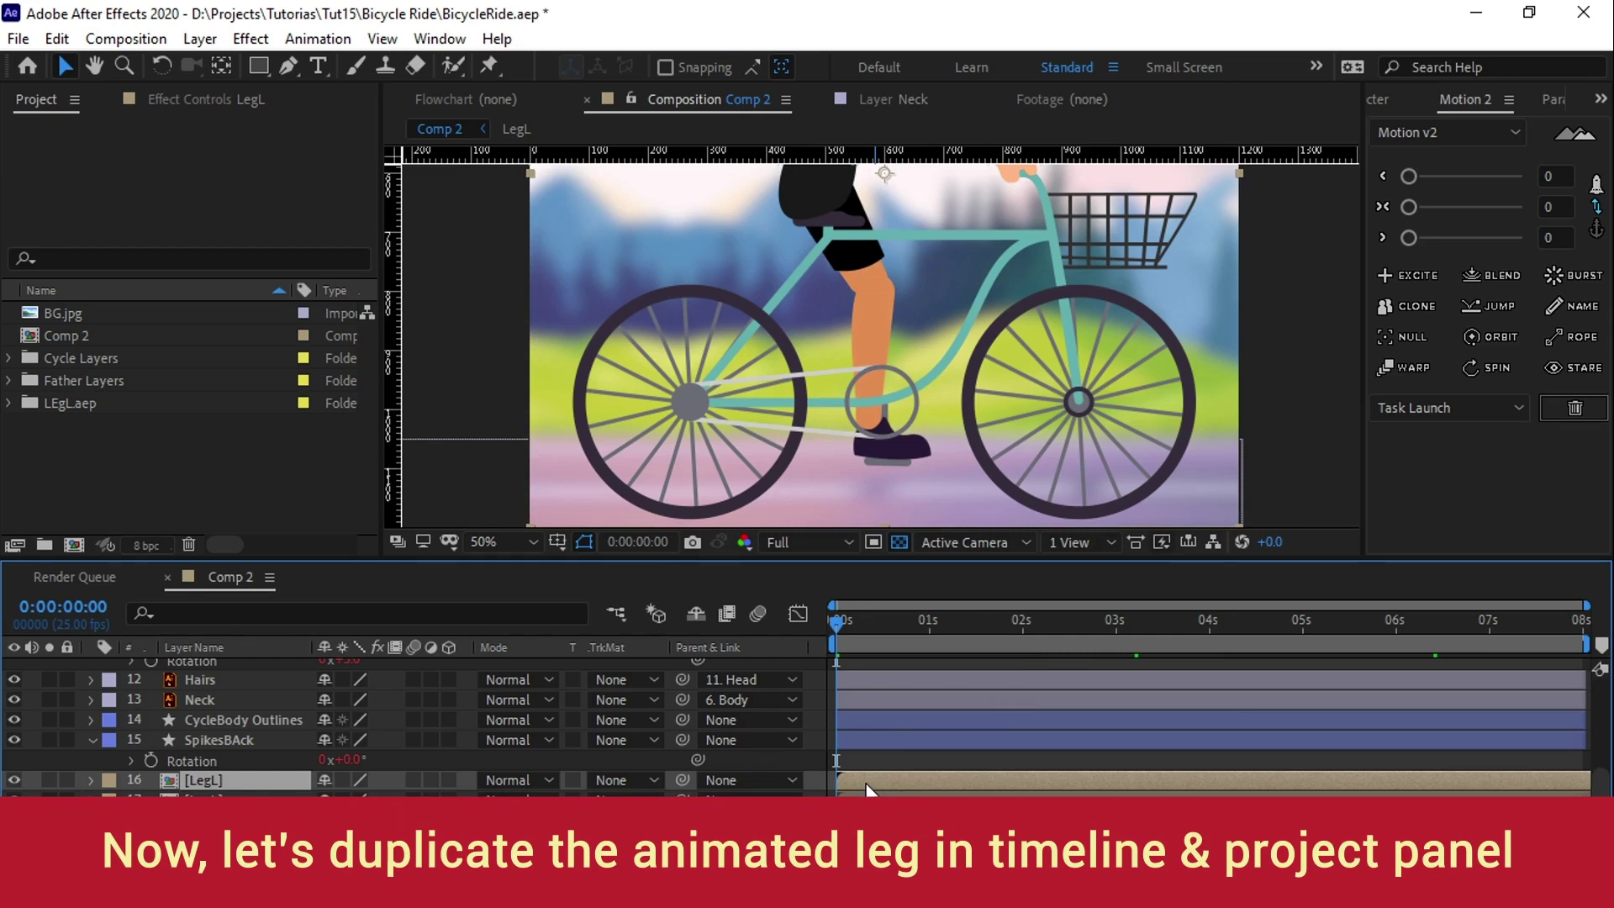
- Duplicate the LegL layer's source composition in the project and rename the copy LegR
right_click(868, 790)
mouse_move(973, 577)
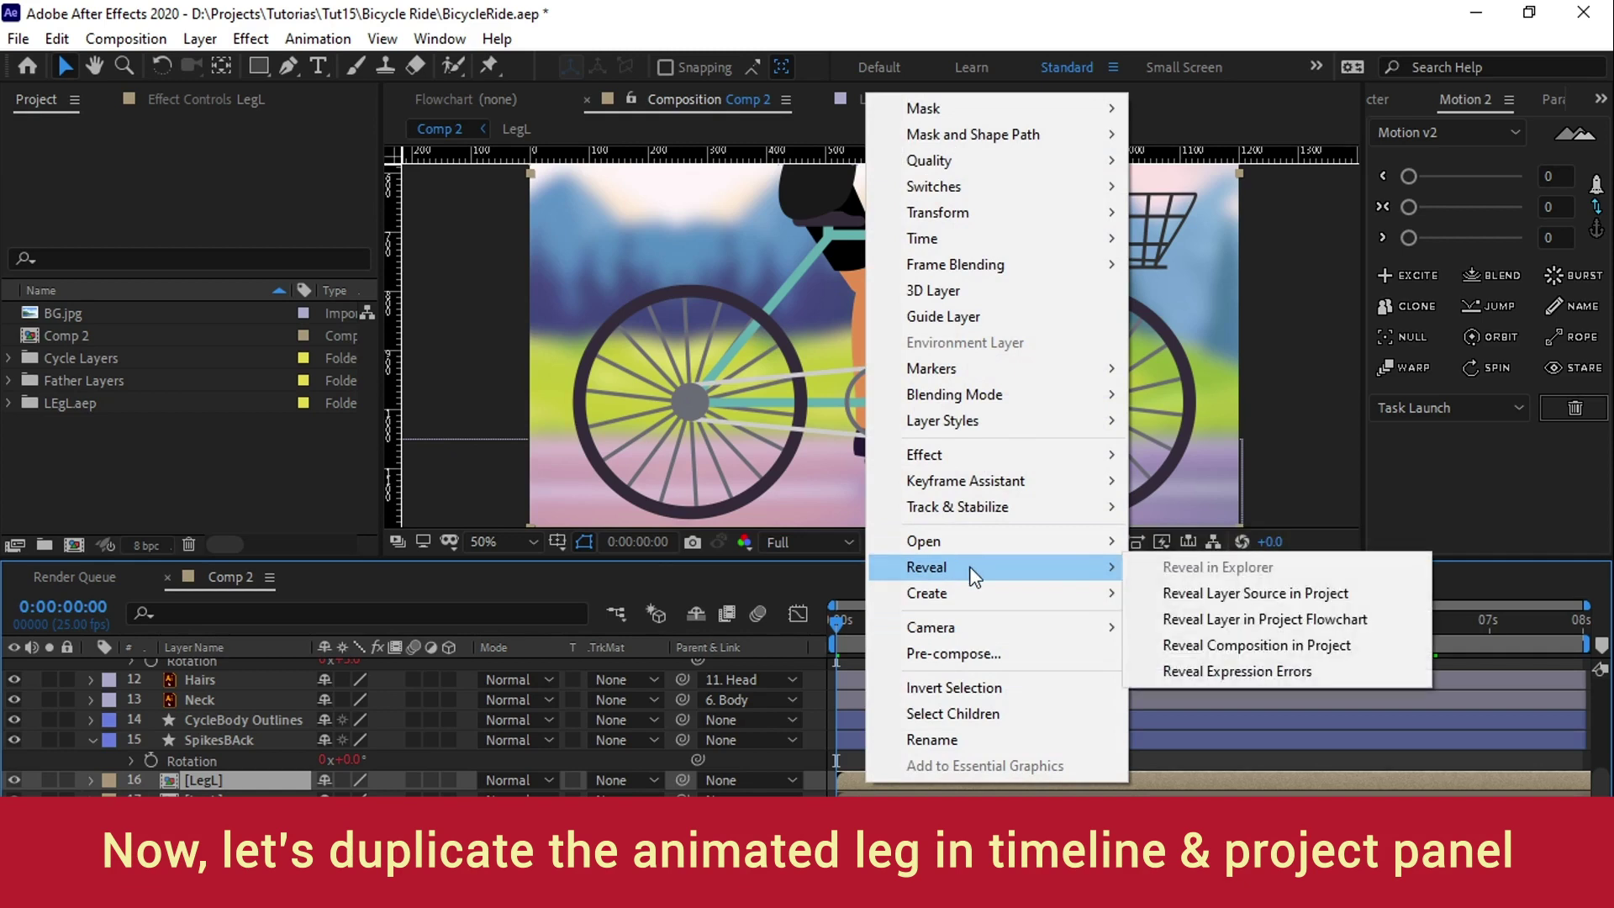
click(1223, 594)
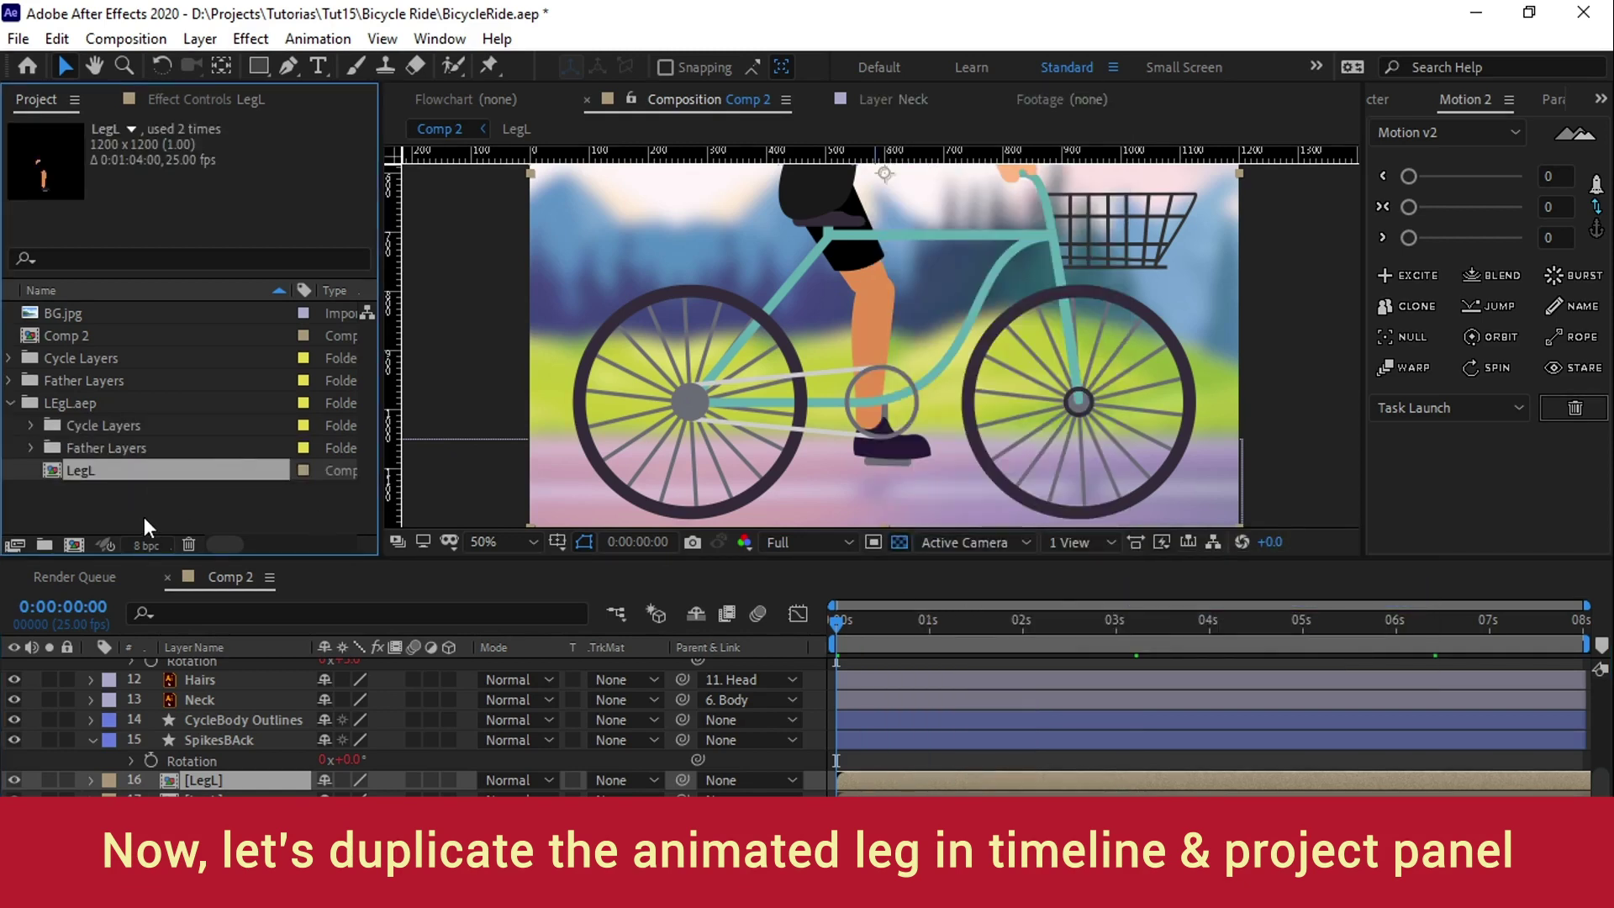
key(ctrl+d)
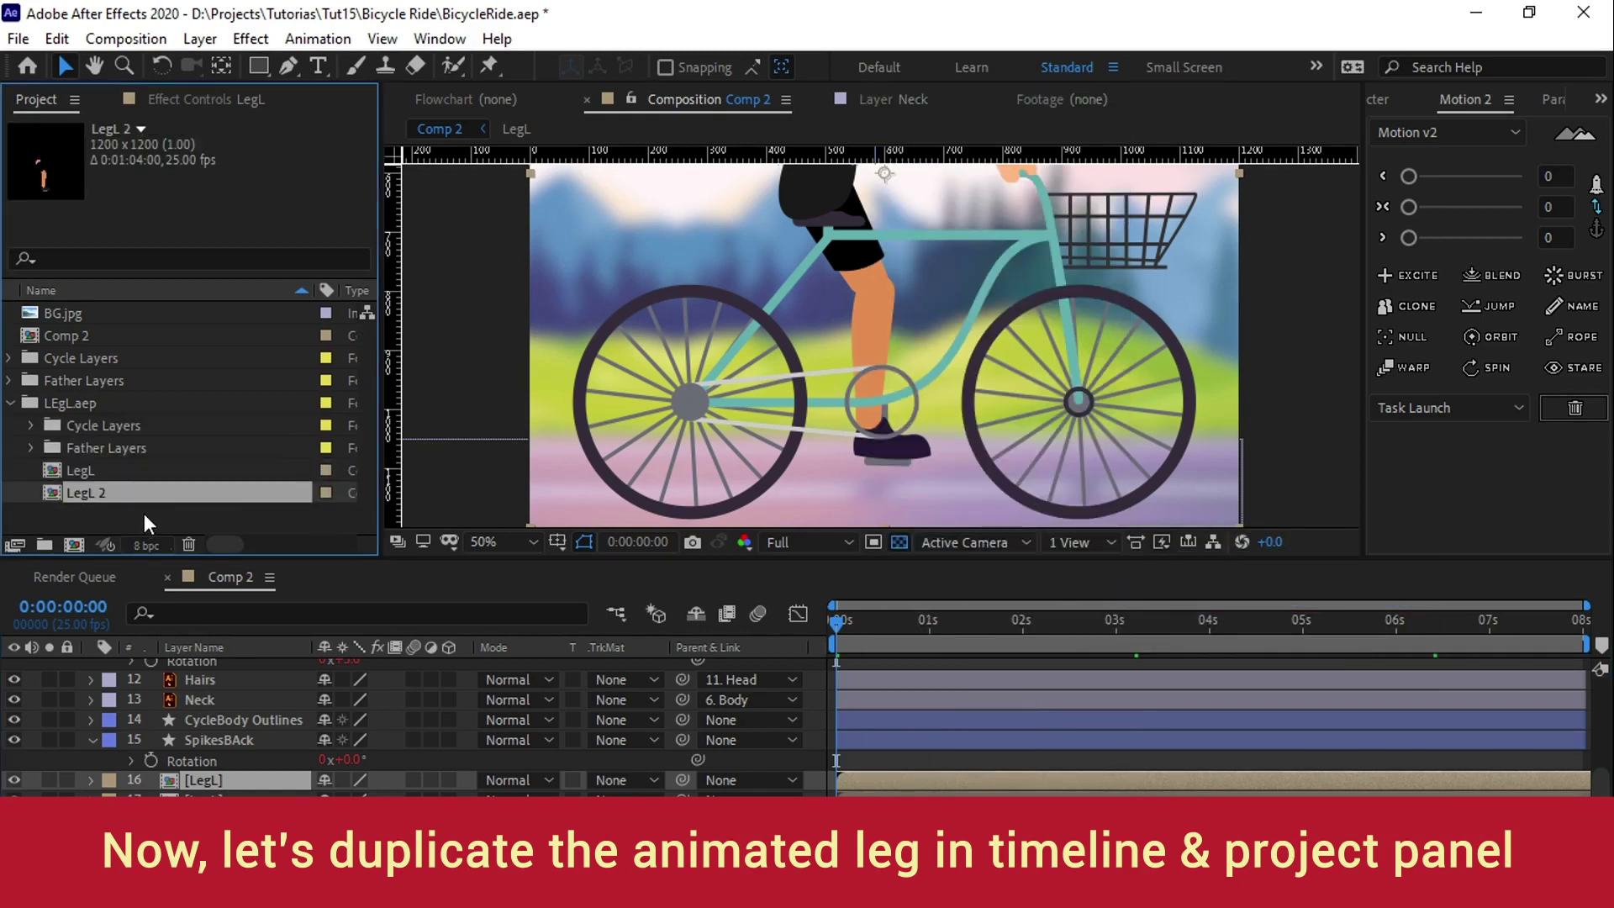
click(138, 512)
right_click(108, 491)
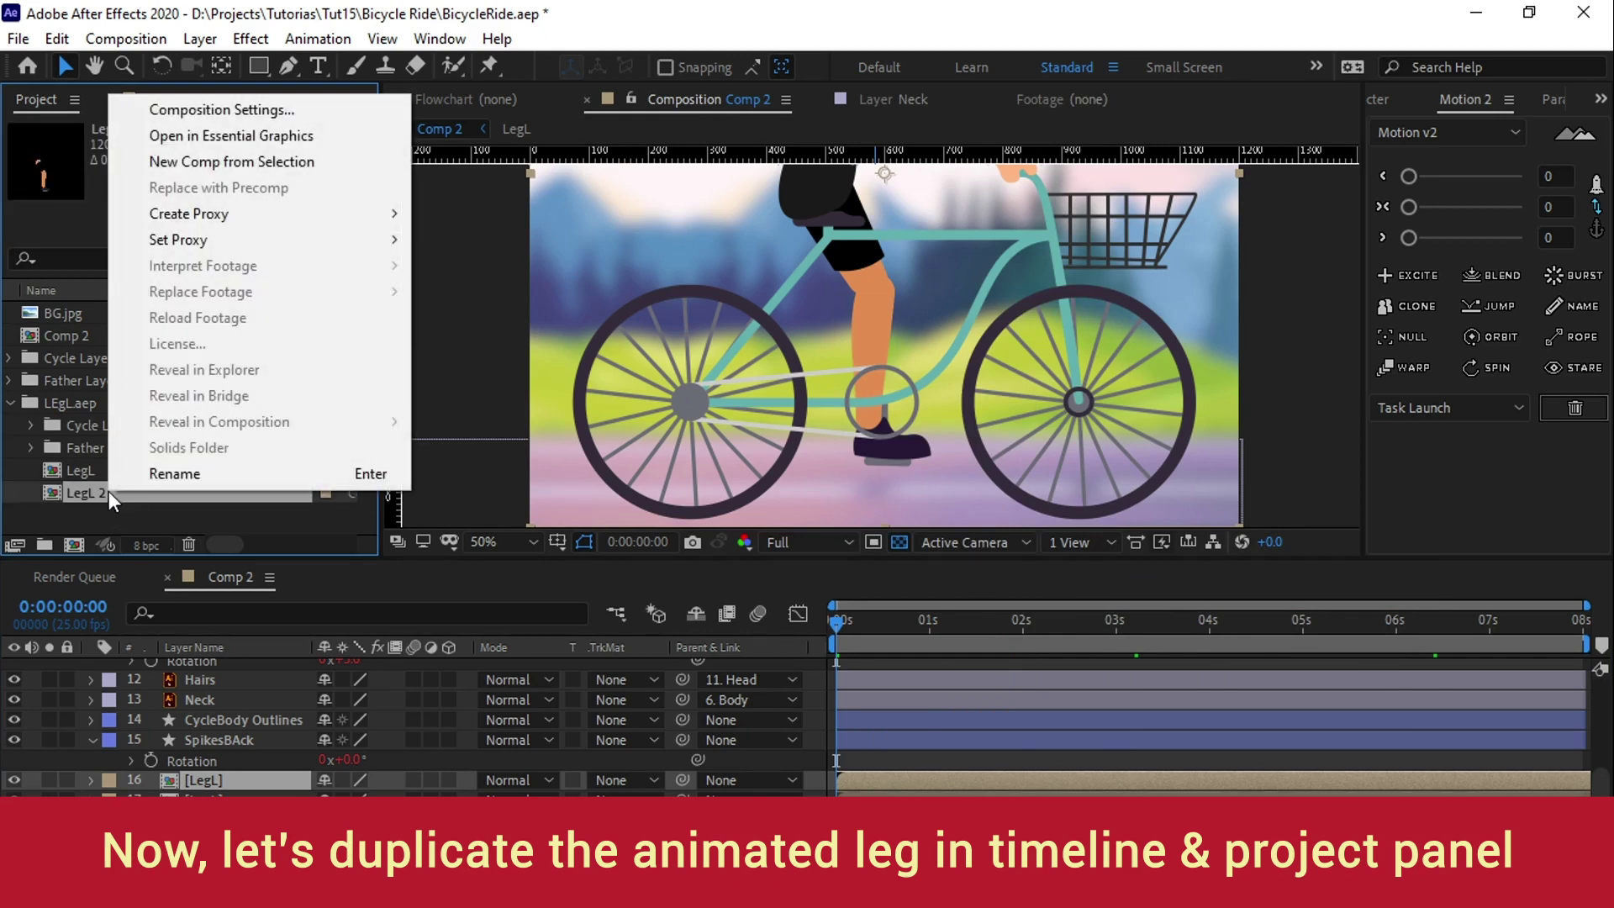
click(145, 476)
click(95, 494)
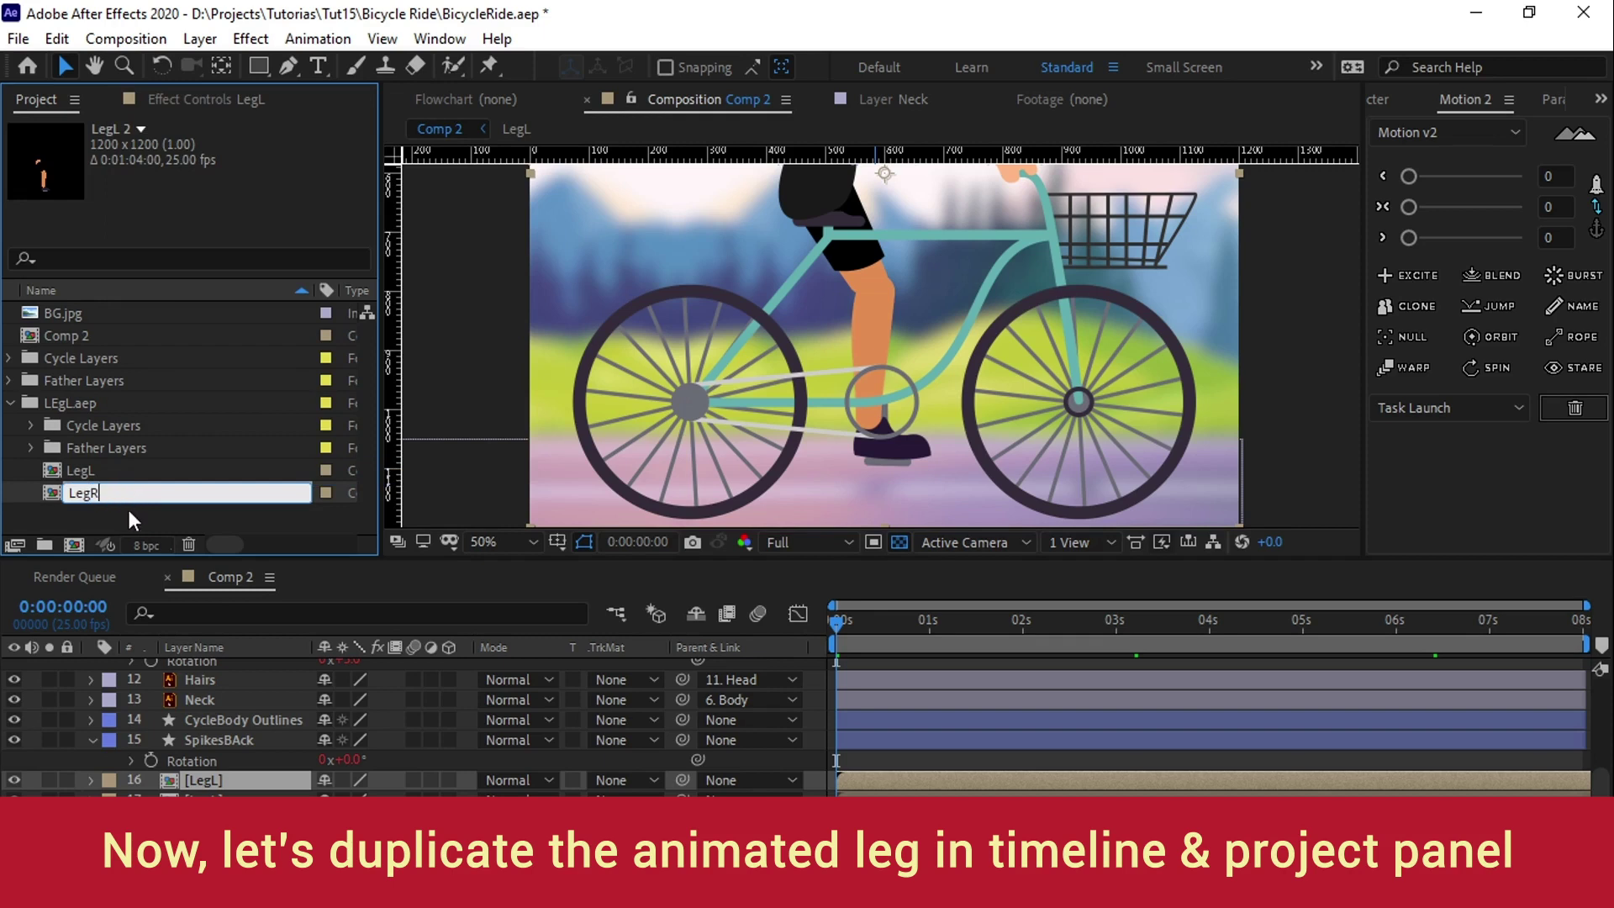
key(Return)
click(103, 494)
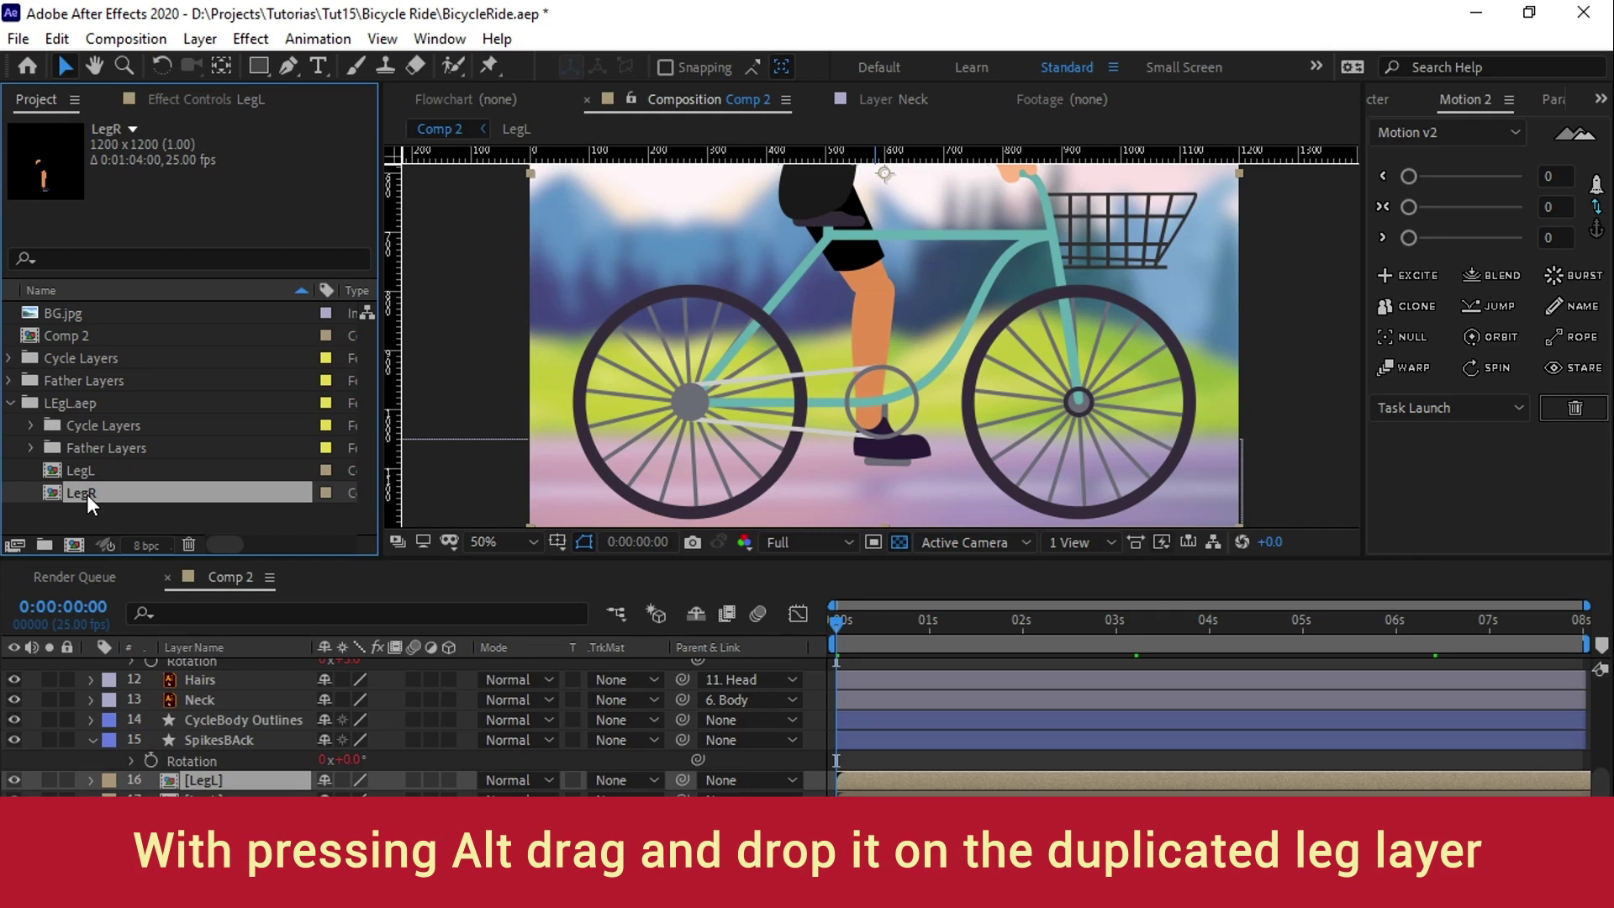
- Replace the source of the duplicated leg layer with LegR and move that layer above Hip Outlines, in front of the cycle
drag(88, 494, 214, 780)
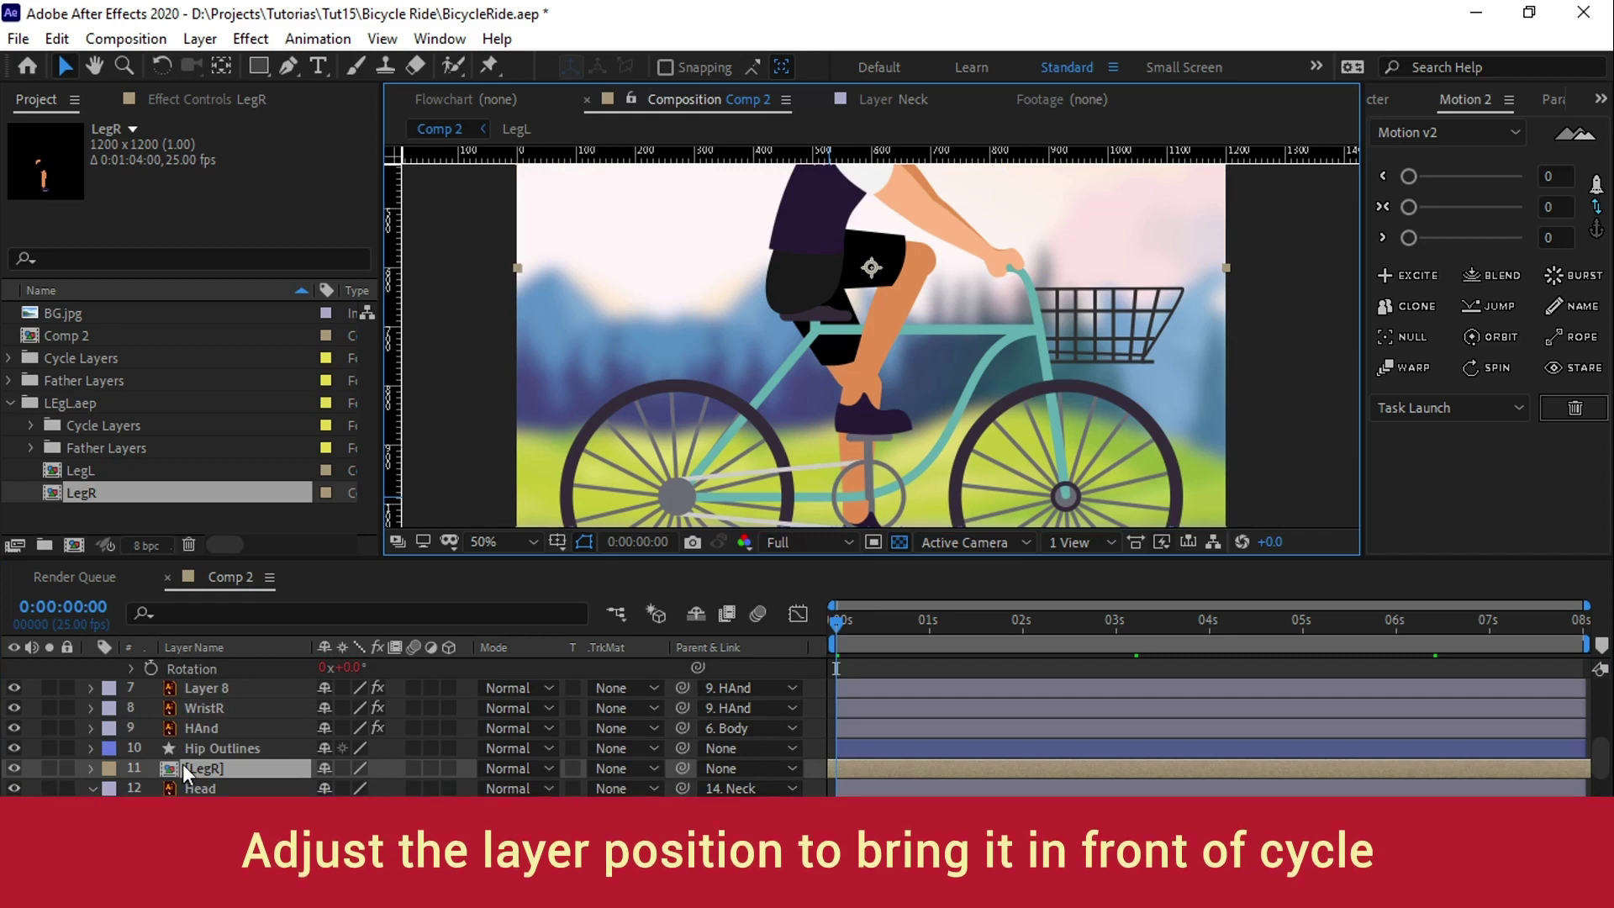
drag(183, 763, 185, 748)
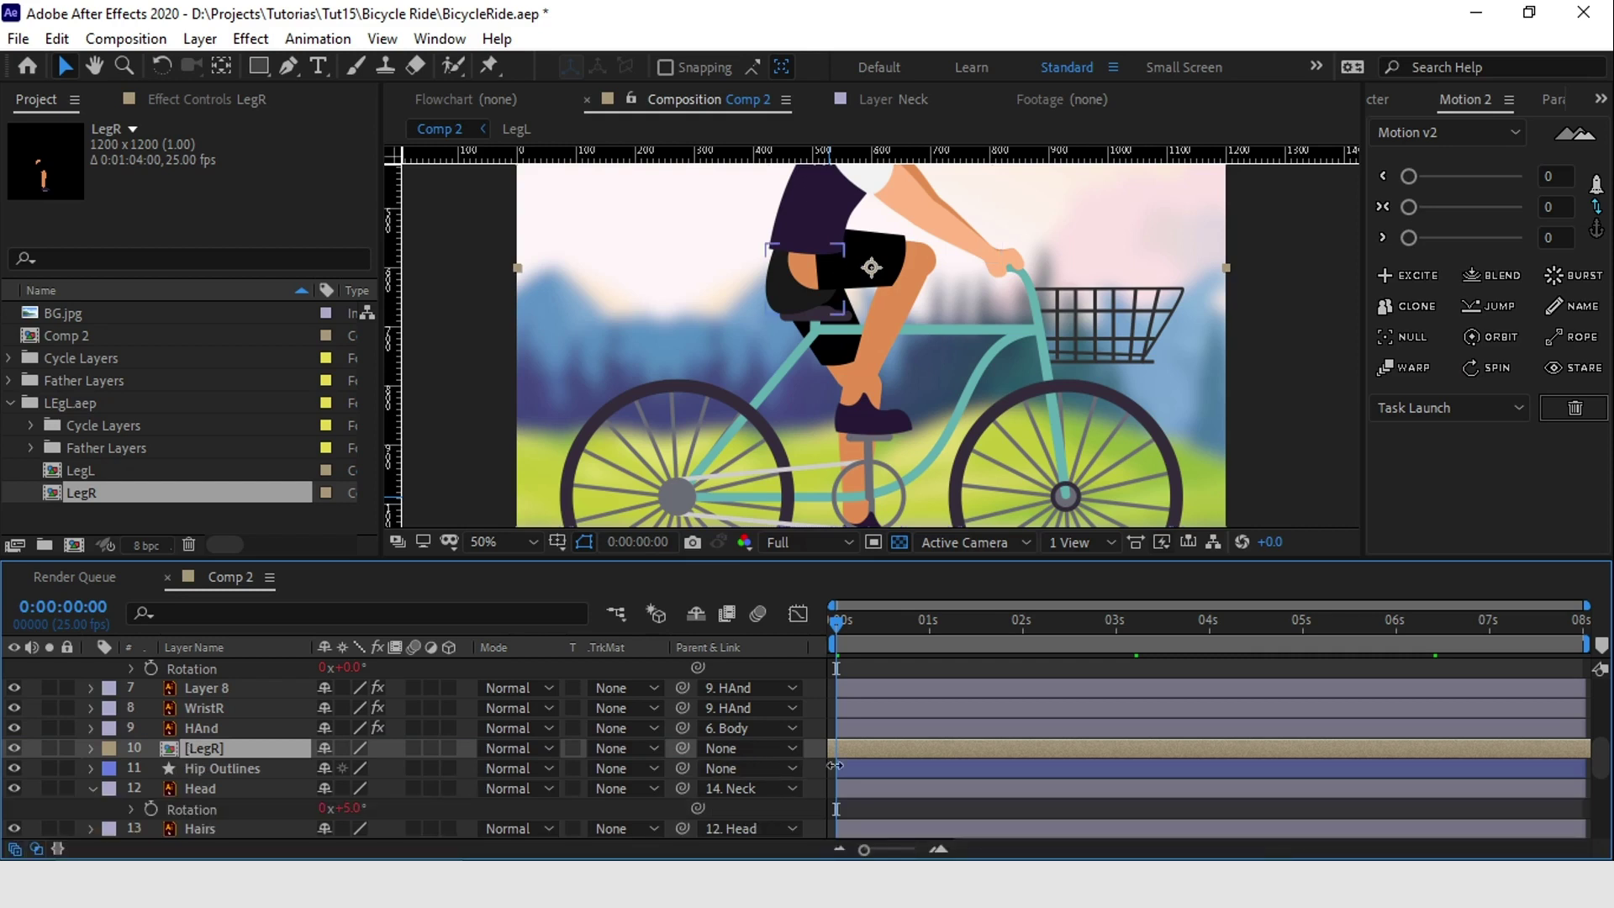
mouse_move(211, 746)
mouse_down()
mouse_move(214, 768)
mouse_move(217, 743)
mouse_up()
- In the LegR composition, add a curved Pen point to PantL Outlines' straight hip-side edge, bulging it outward to cover the rounded upper thigh
double_click(911, 743)
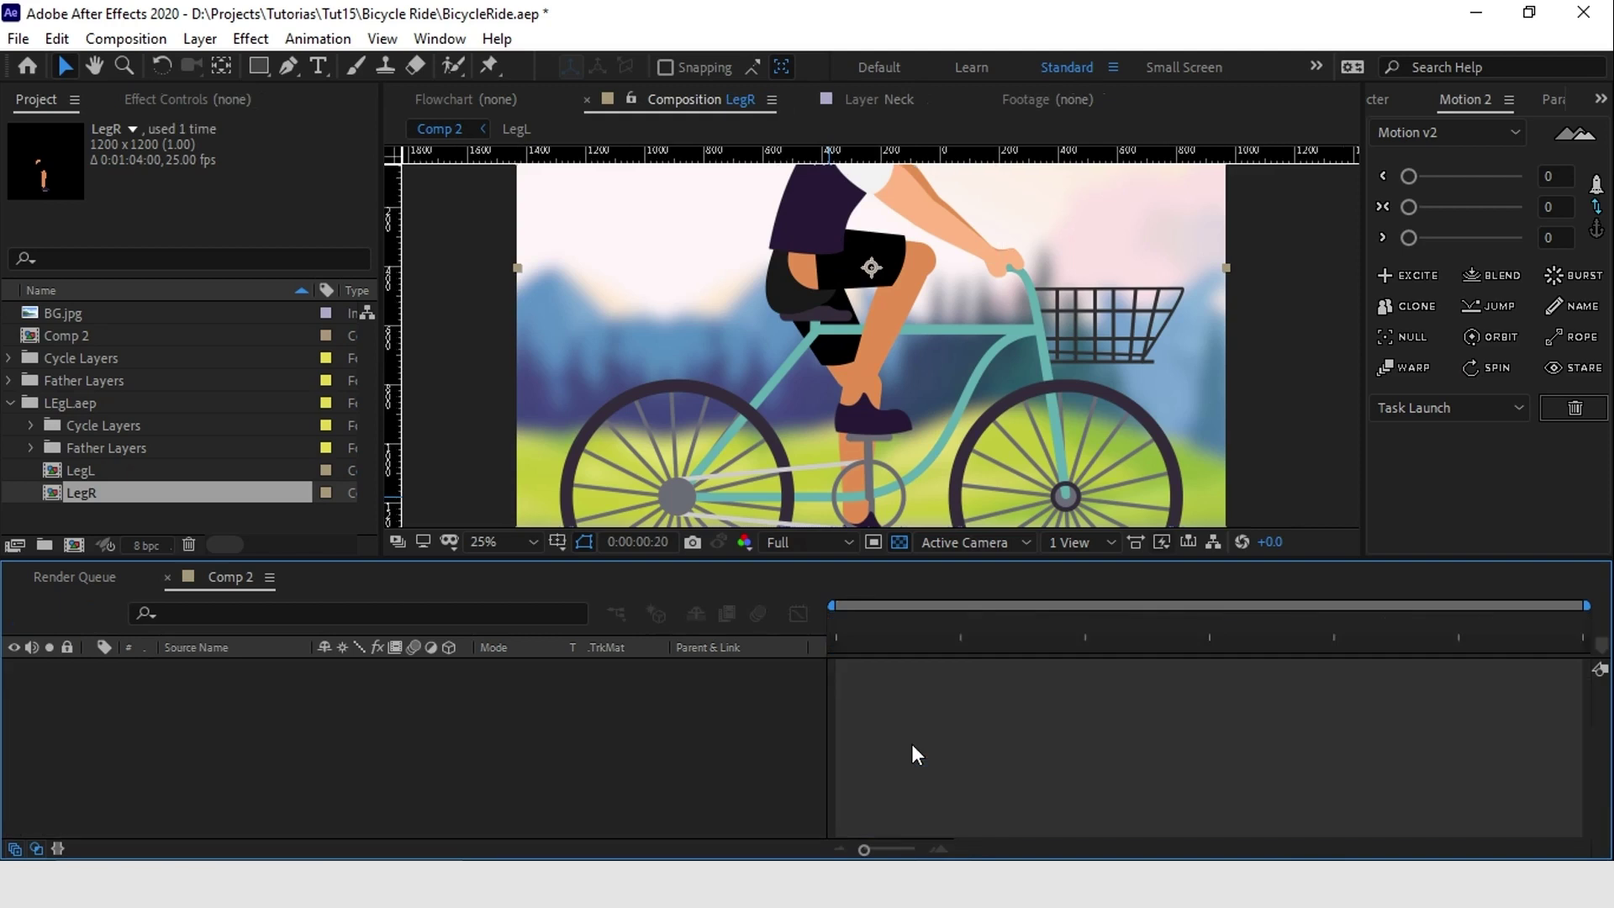
scroll(1101, 328, up, 3)
key(space)
drag(1085, 281, 517, 632)
drag(1093, 331, 908, 147)
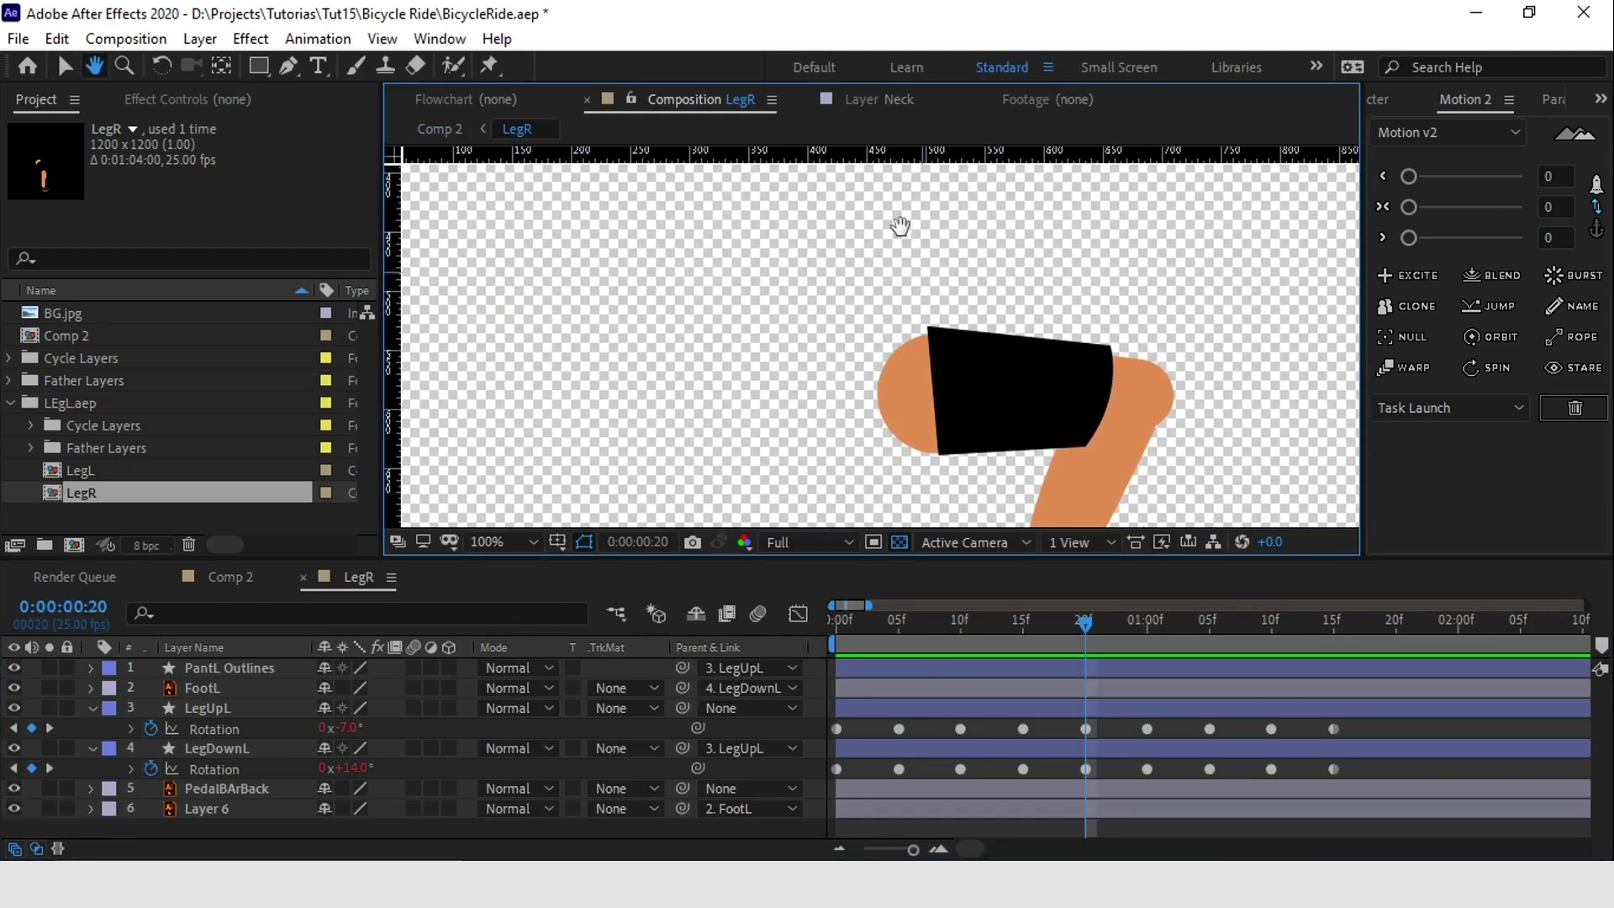
key(v)
click(975, 386)
scroll(966, 410, up, 2)
drag(966, 411, 874, 349)
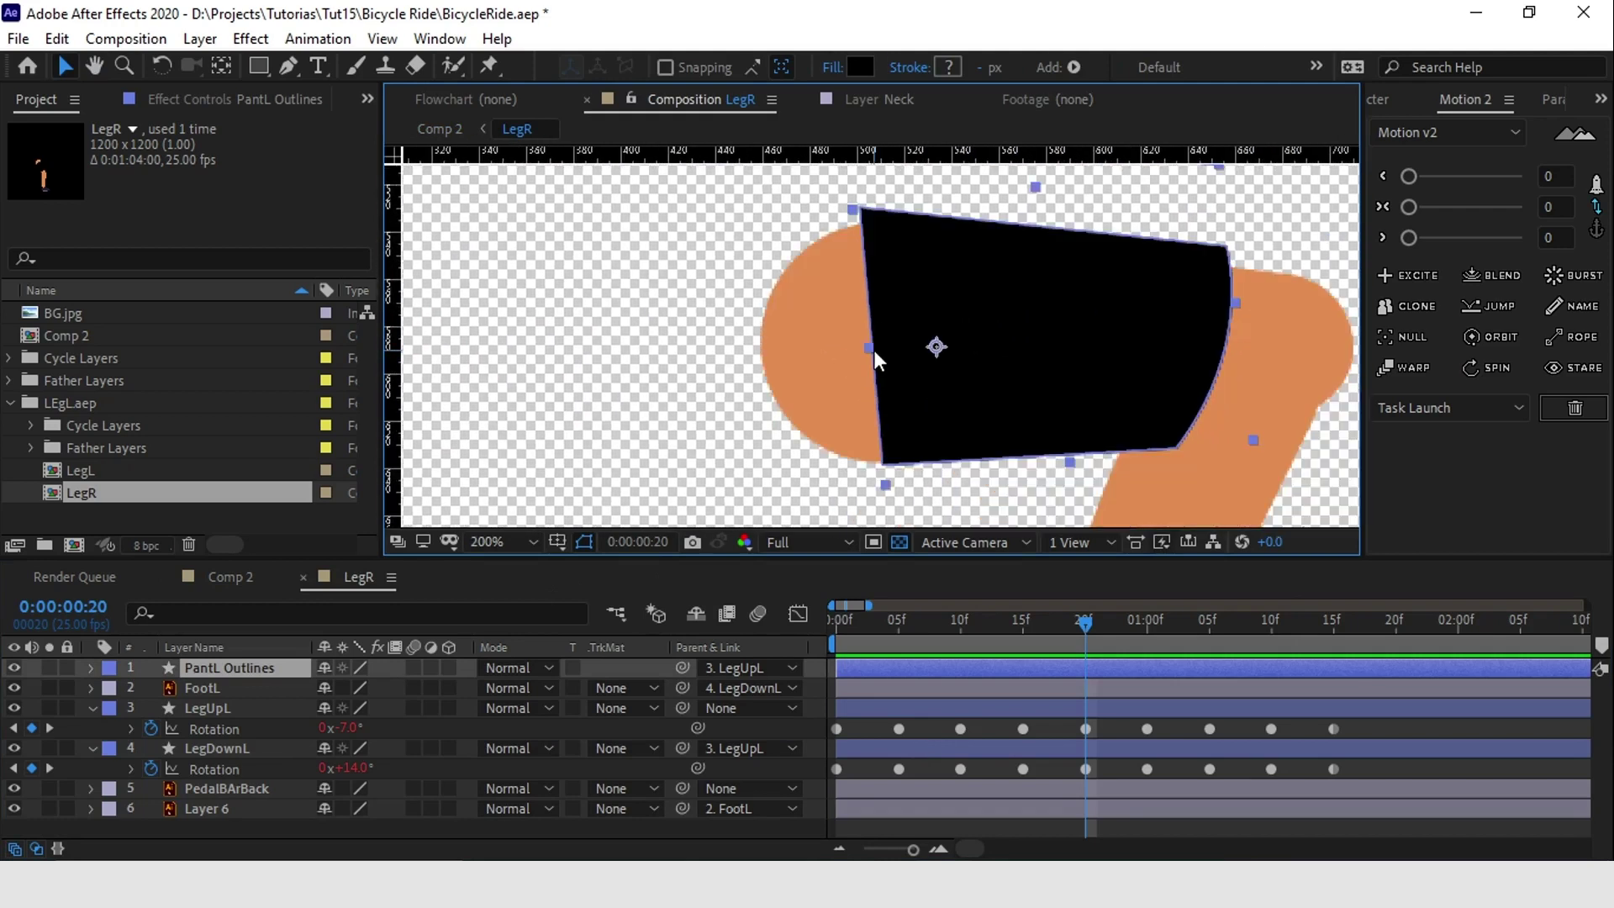
click(287, 65)
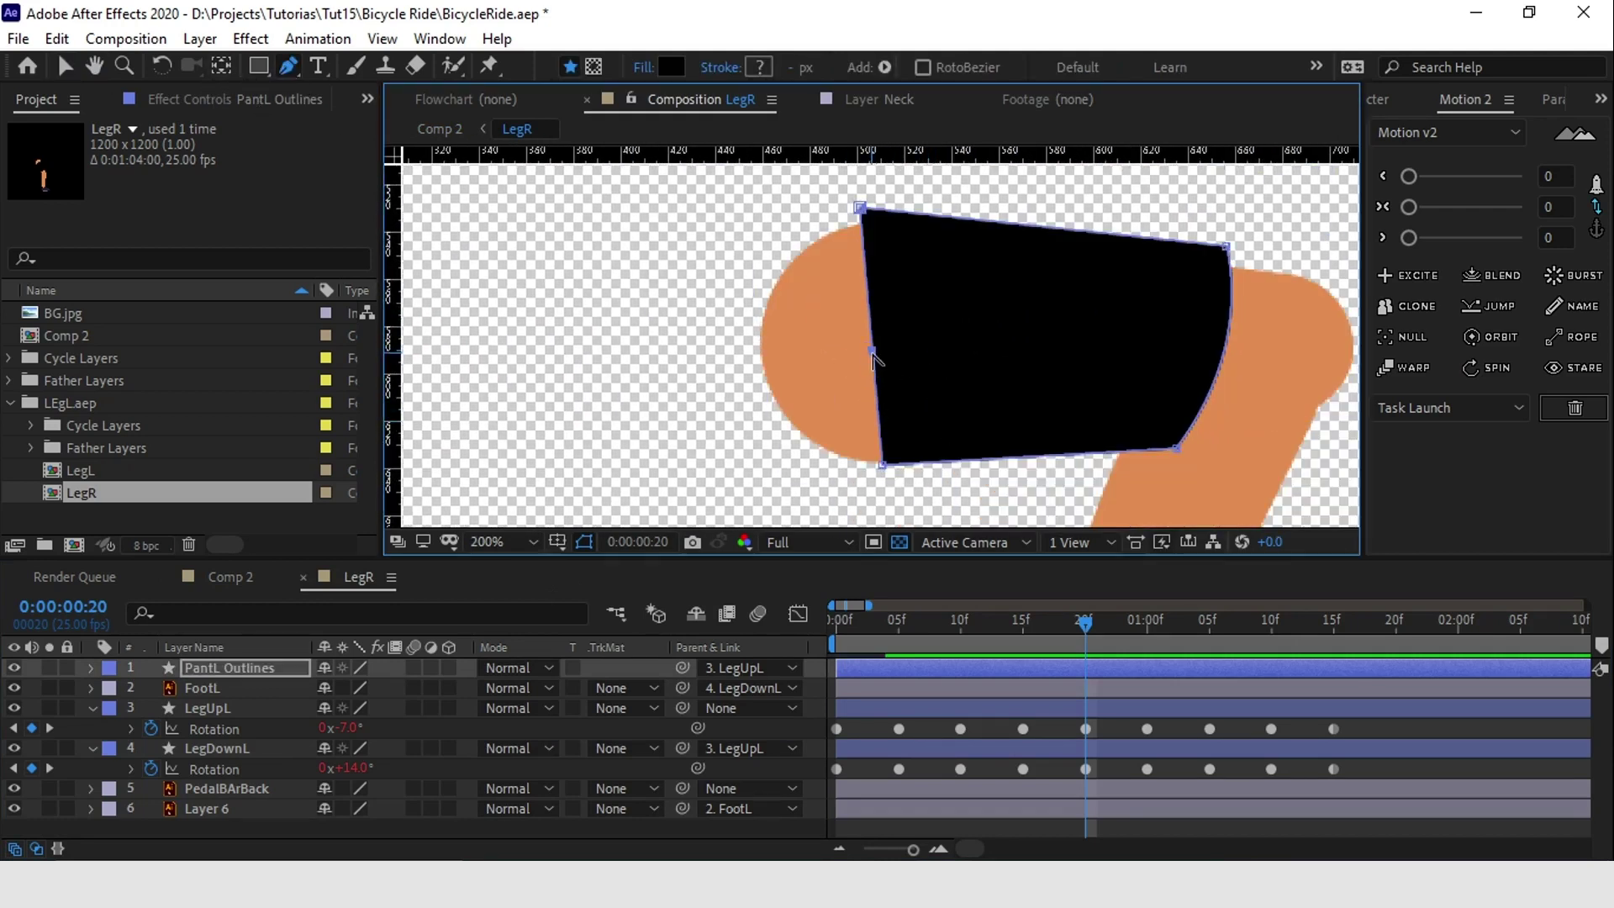
drag(870, 357, 743, 254)
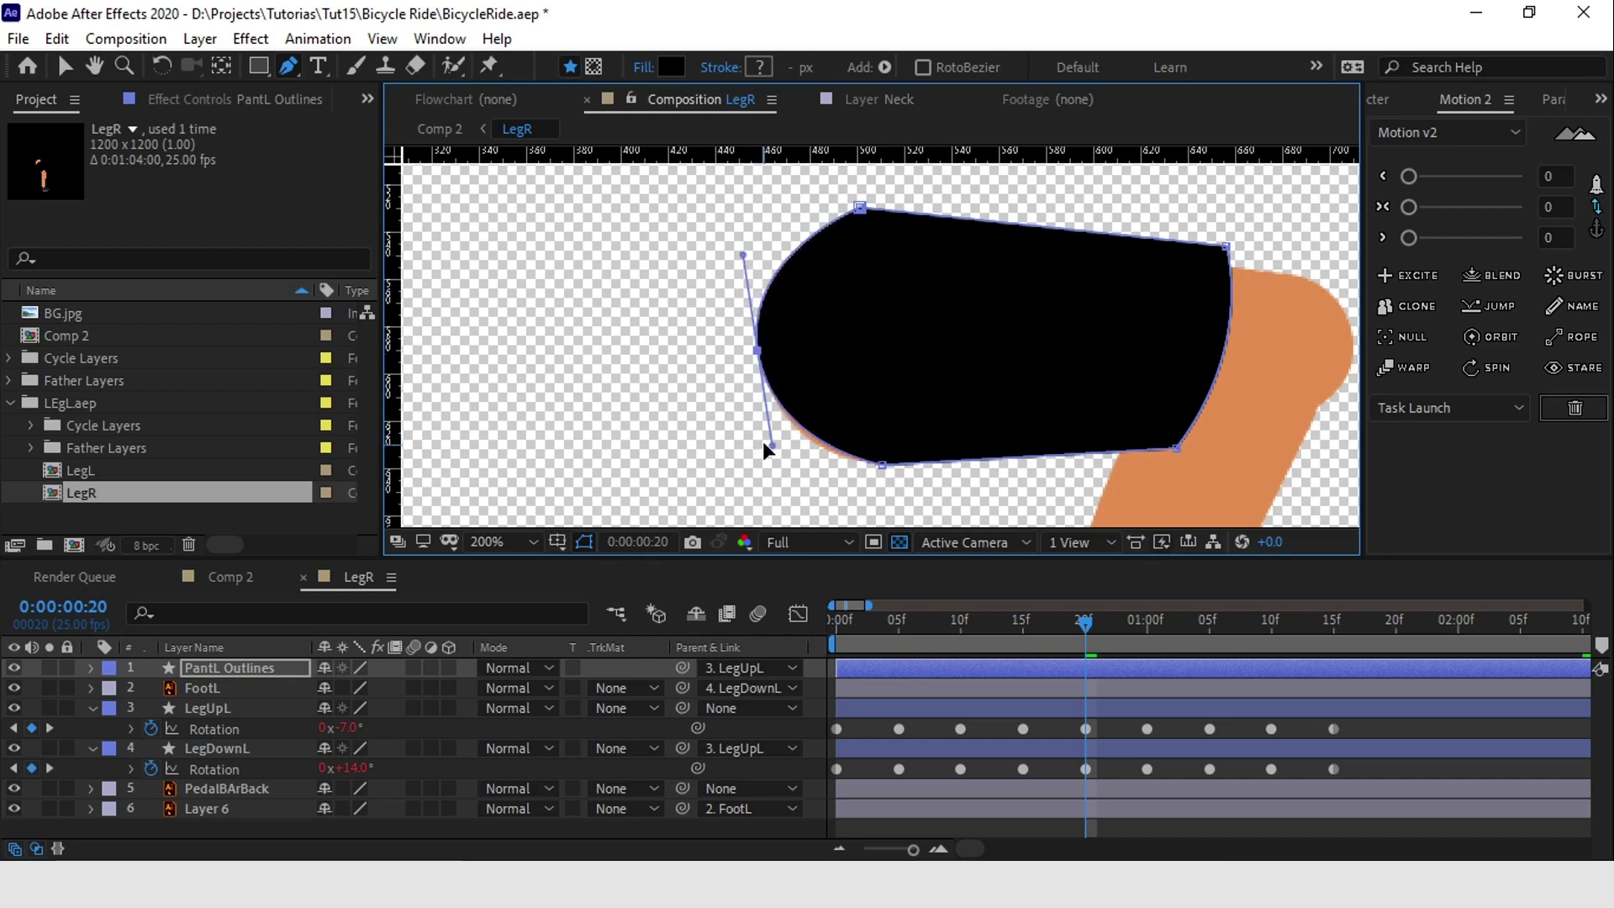
- Return to Comp 2 and move the LegR layer up the stack so it sits directly above Body, below HAnd 2
key(v)
click(252, 577)
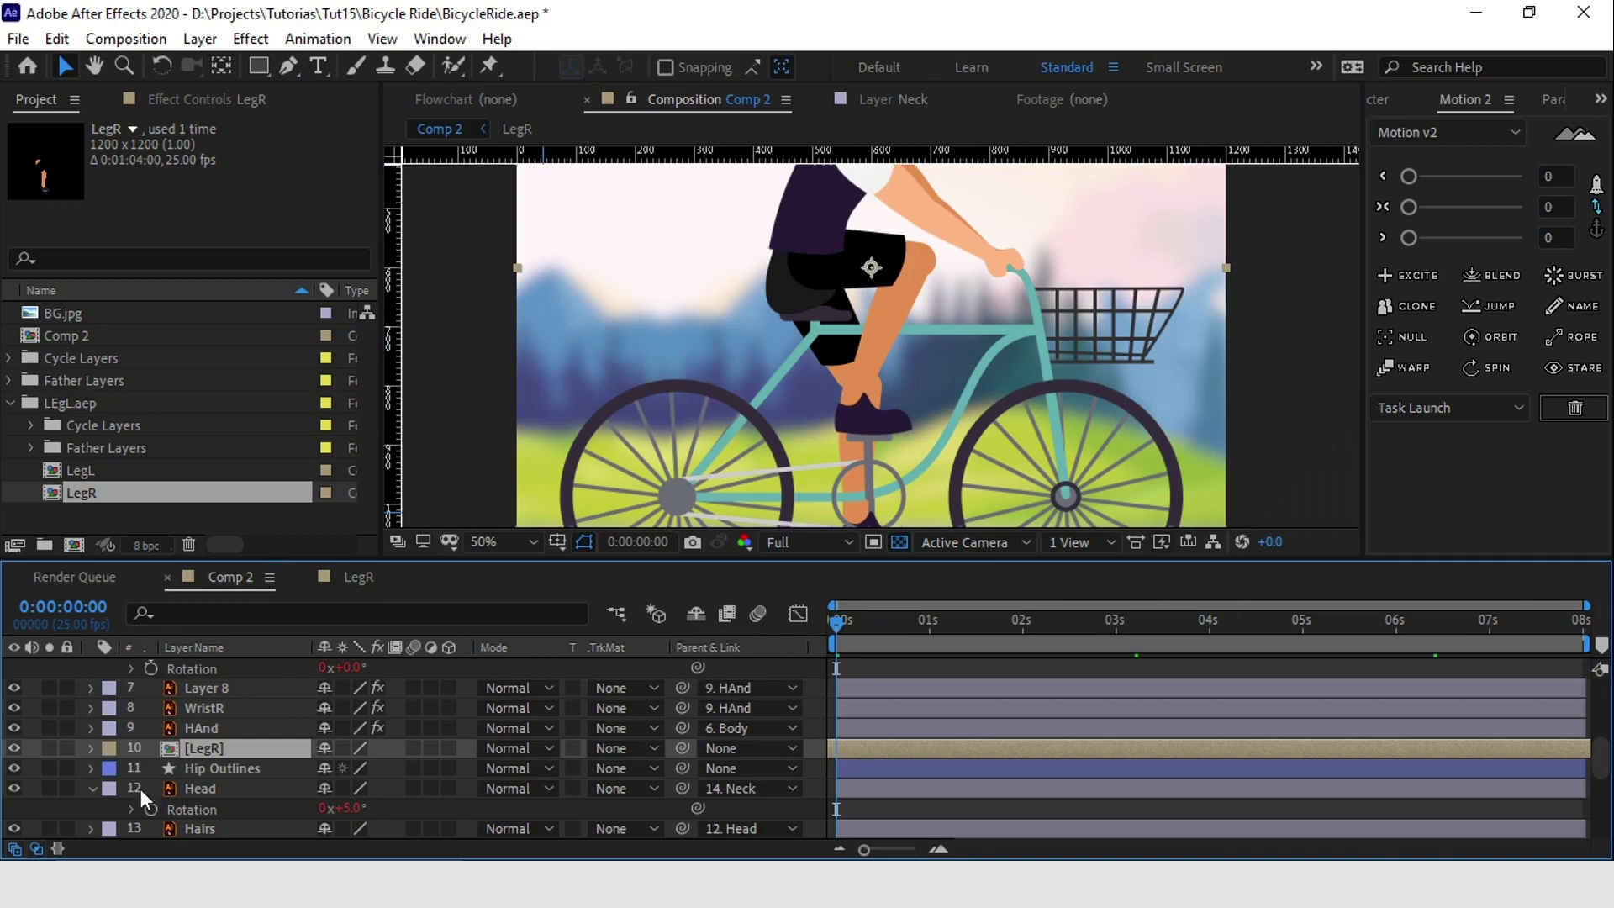
scroll(185, 768, up, 2)
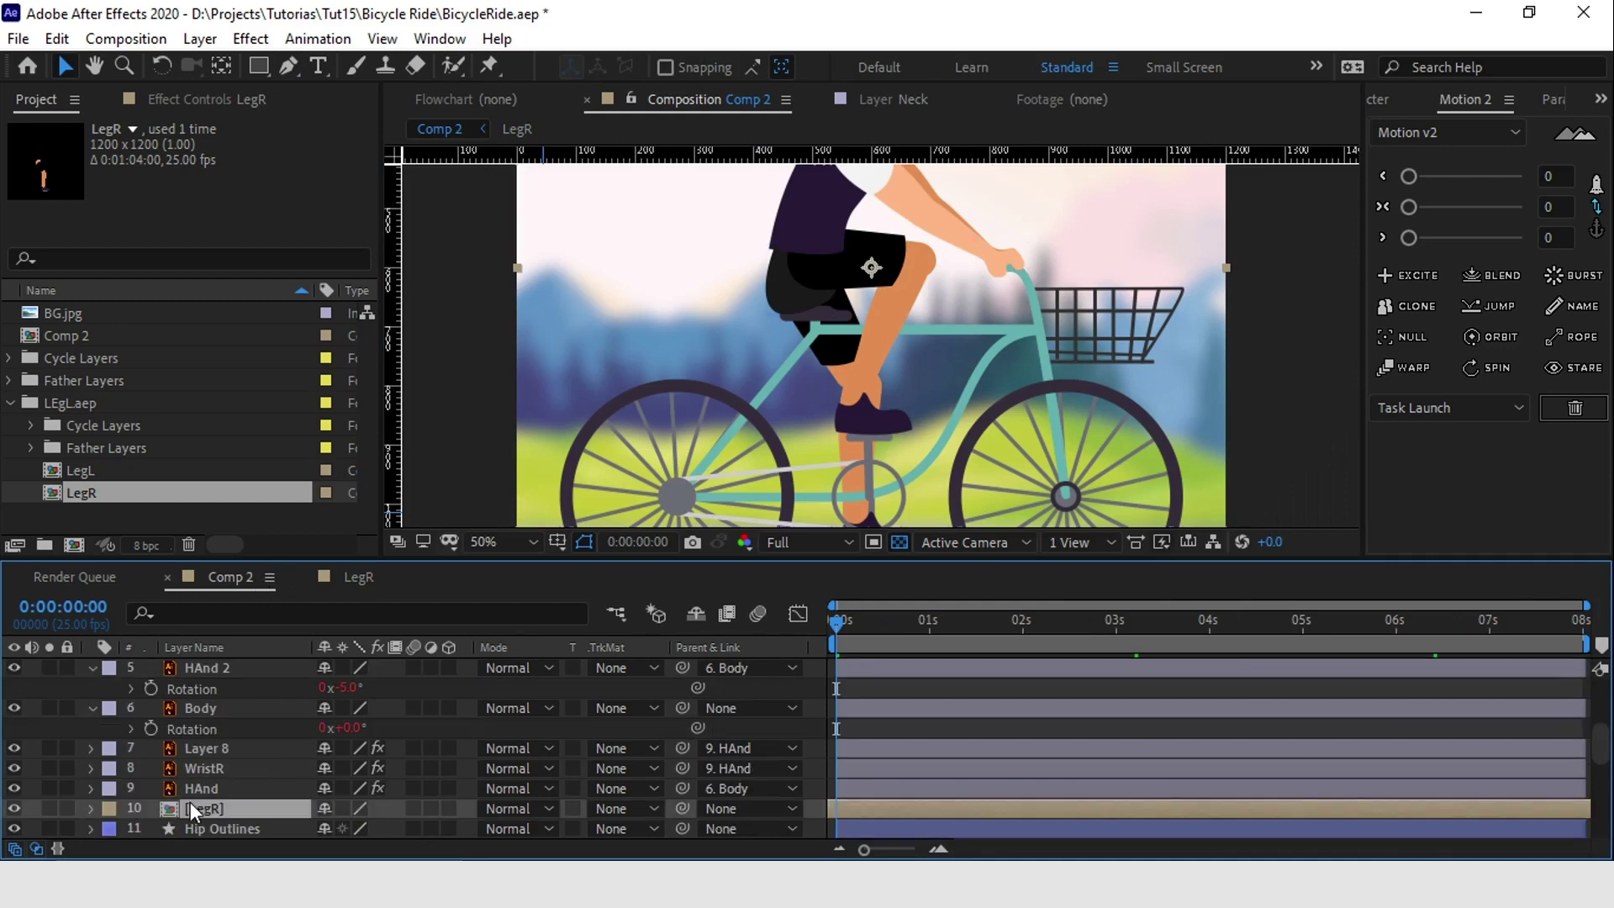
drag(194, 713, 194, 702)
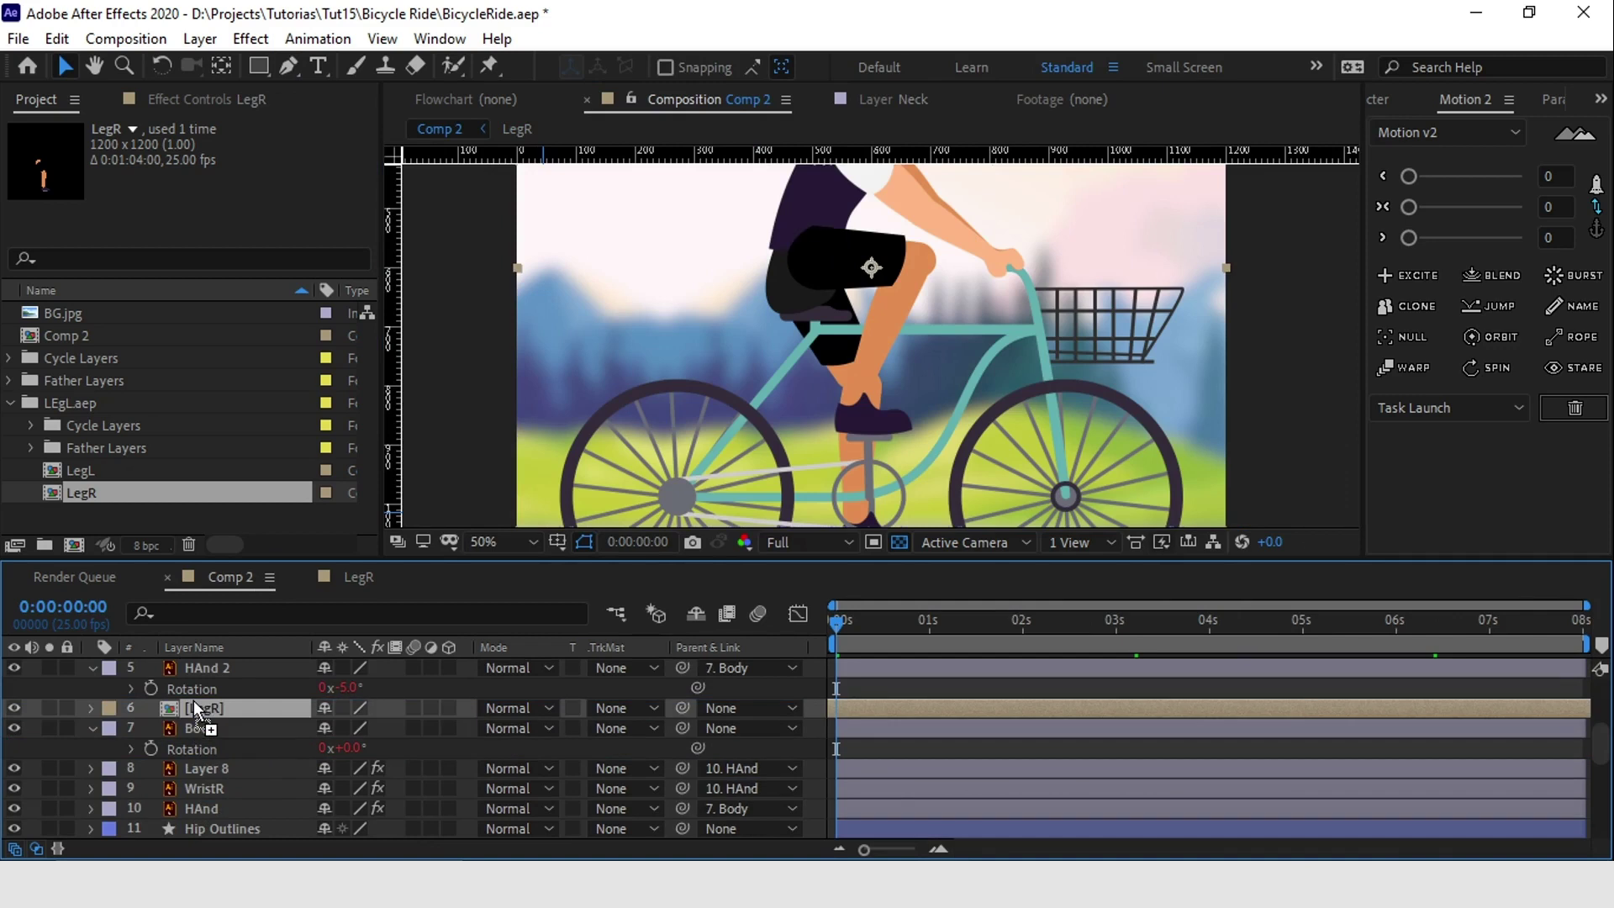
drag(852, 263, 763, 368)
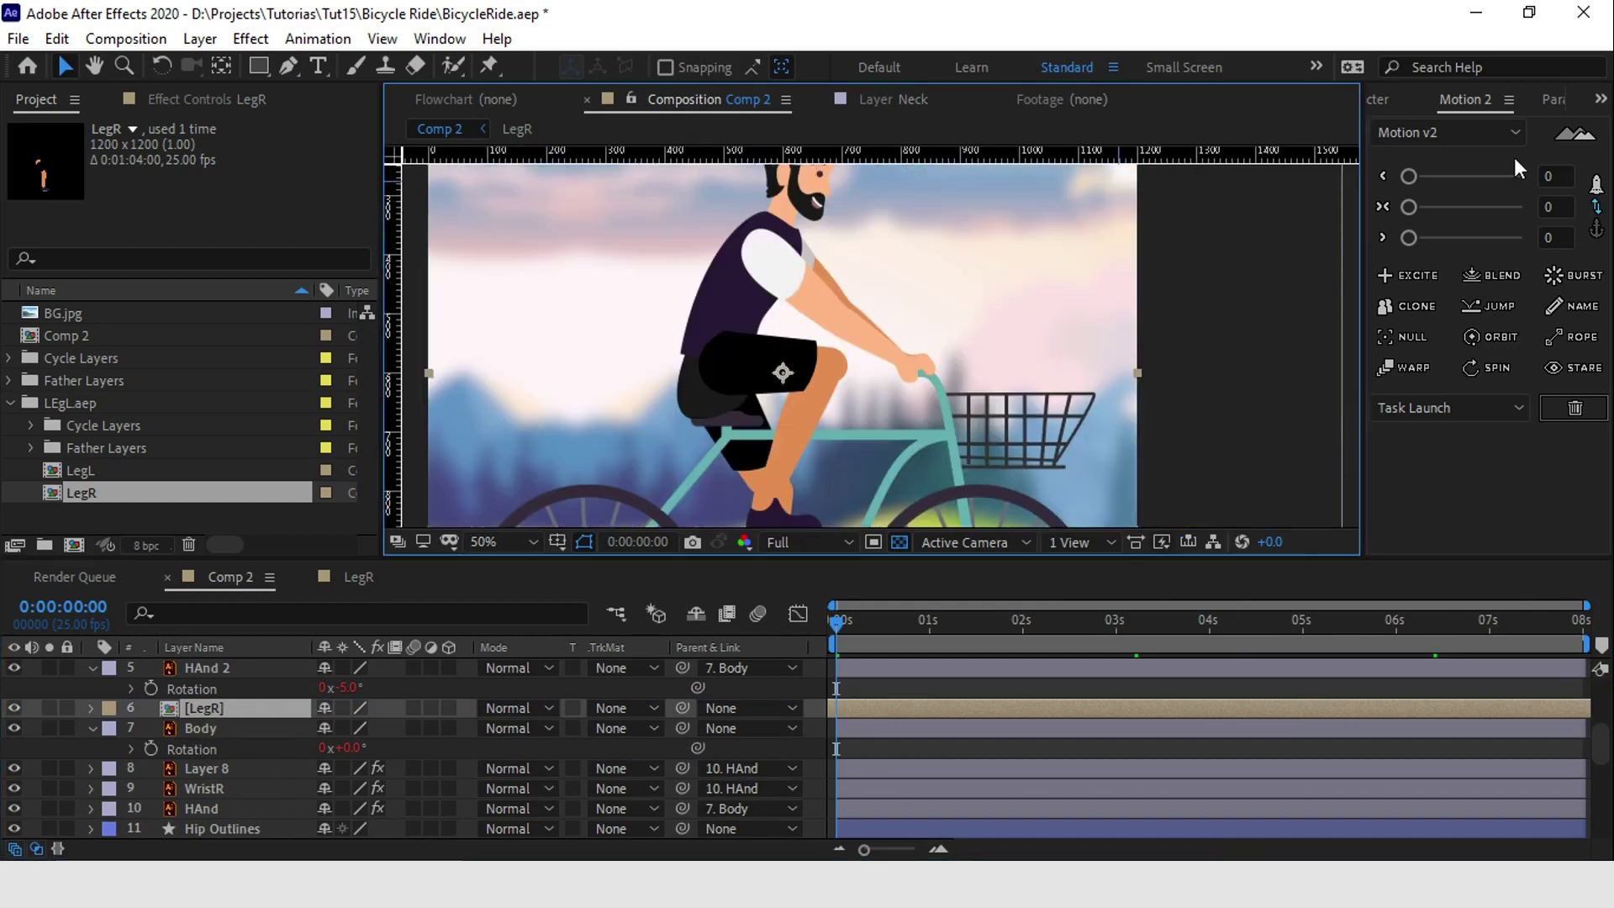
- In the LegR composition, lighten the upper leg shape LegUpL by changing its fill color to FFA565
click(1379, 101)
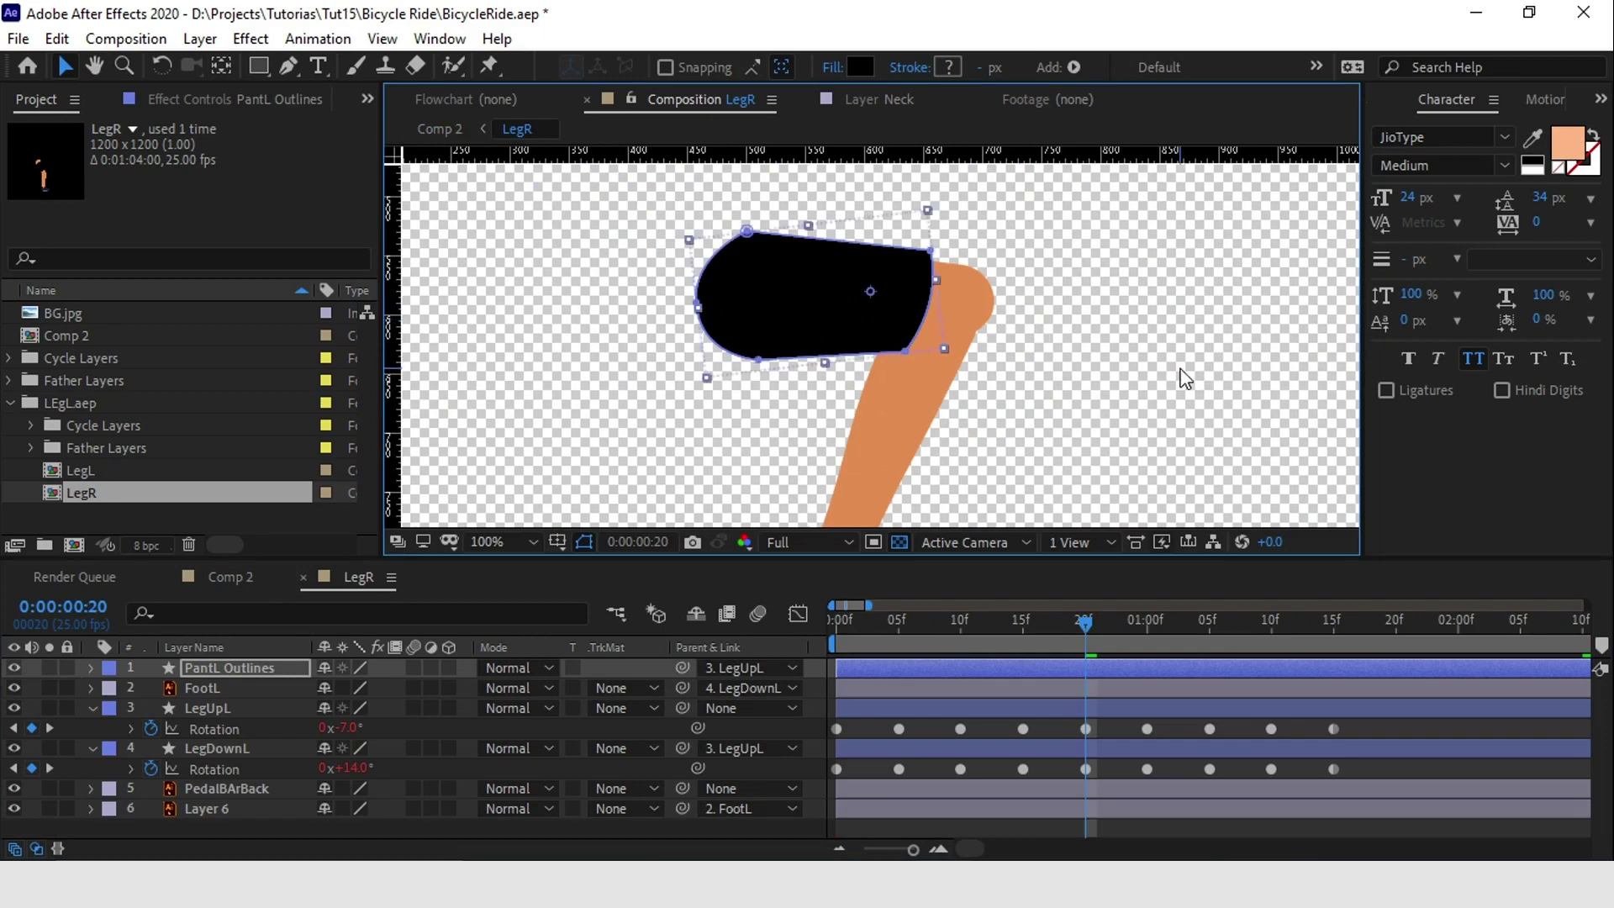
click(1202, 403)
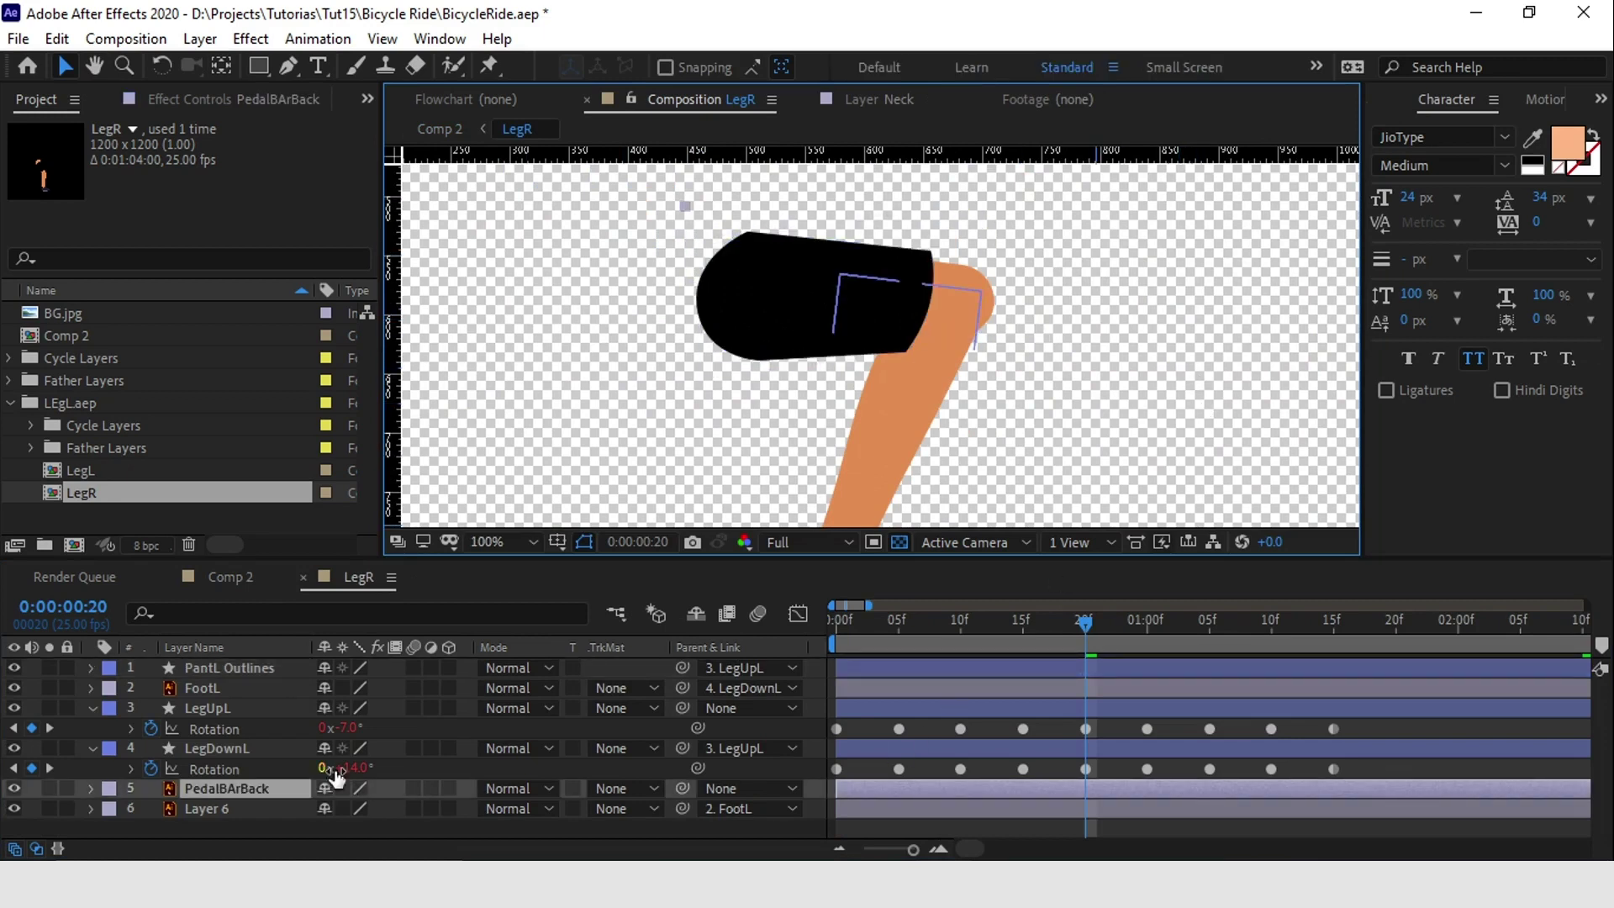
click(230, 706)
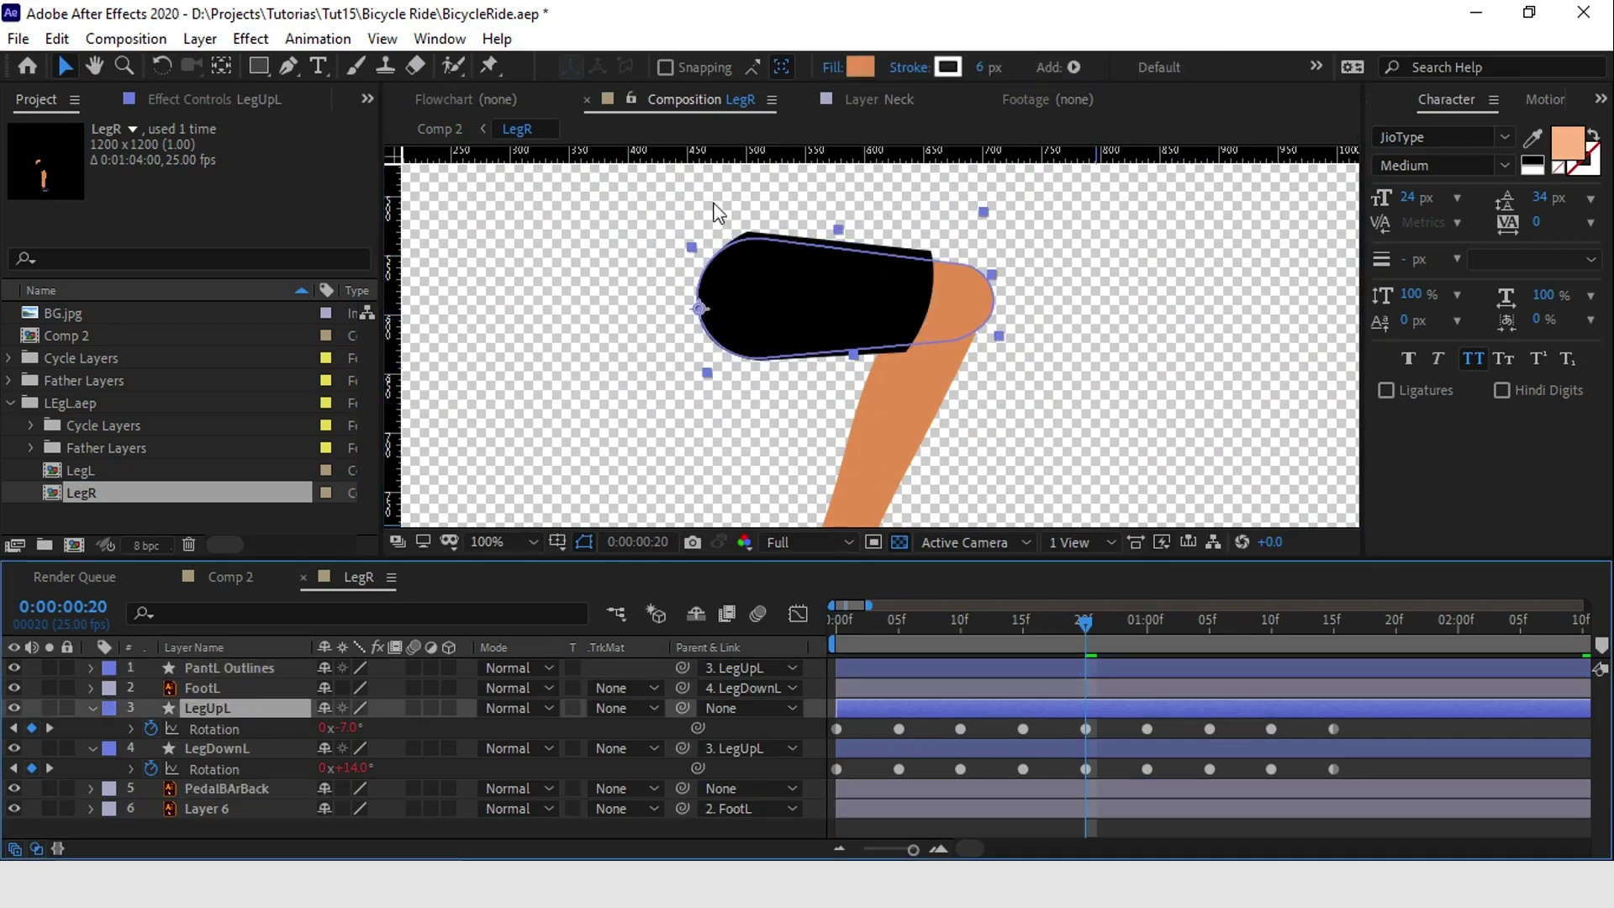
click(861, 66)
drag(257, 408, 245, 368)
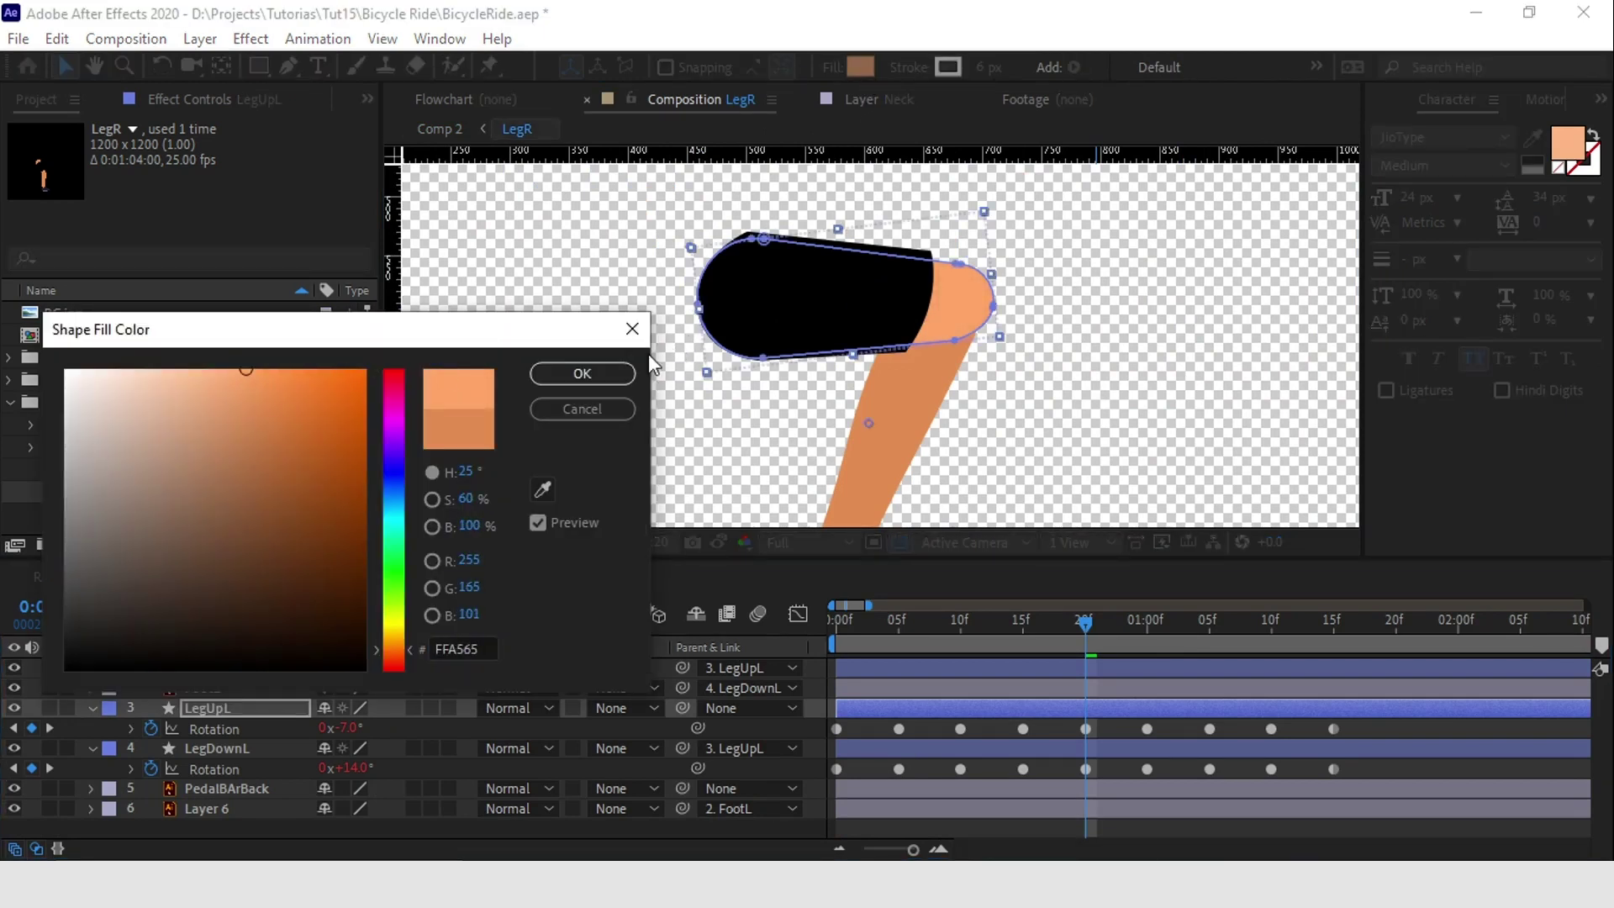
click(603, 371)
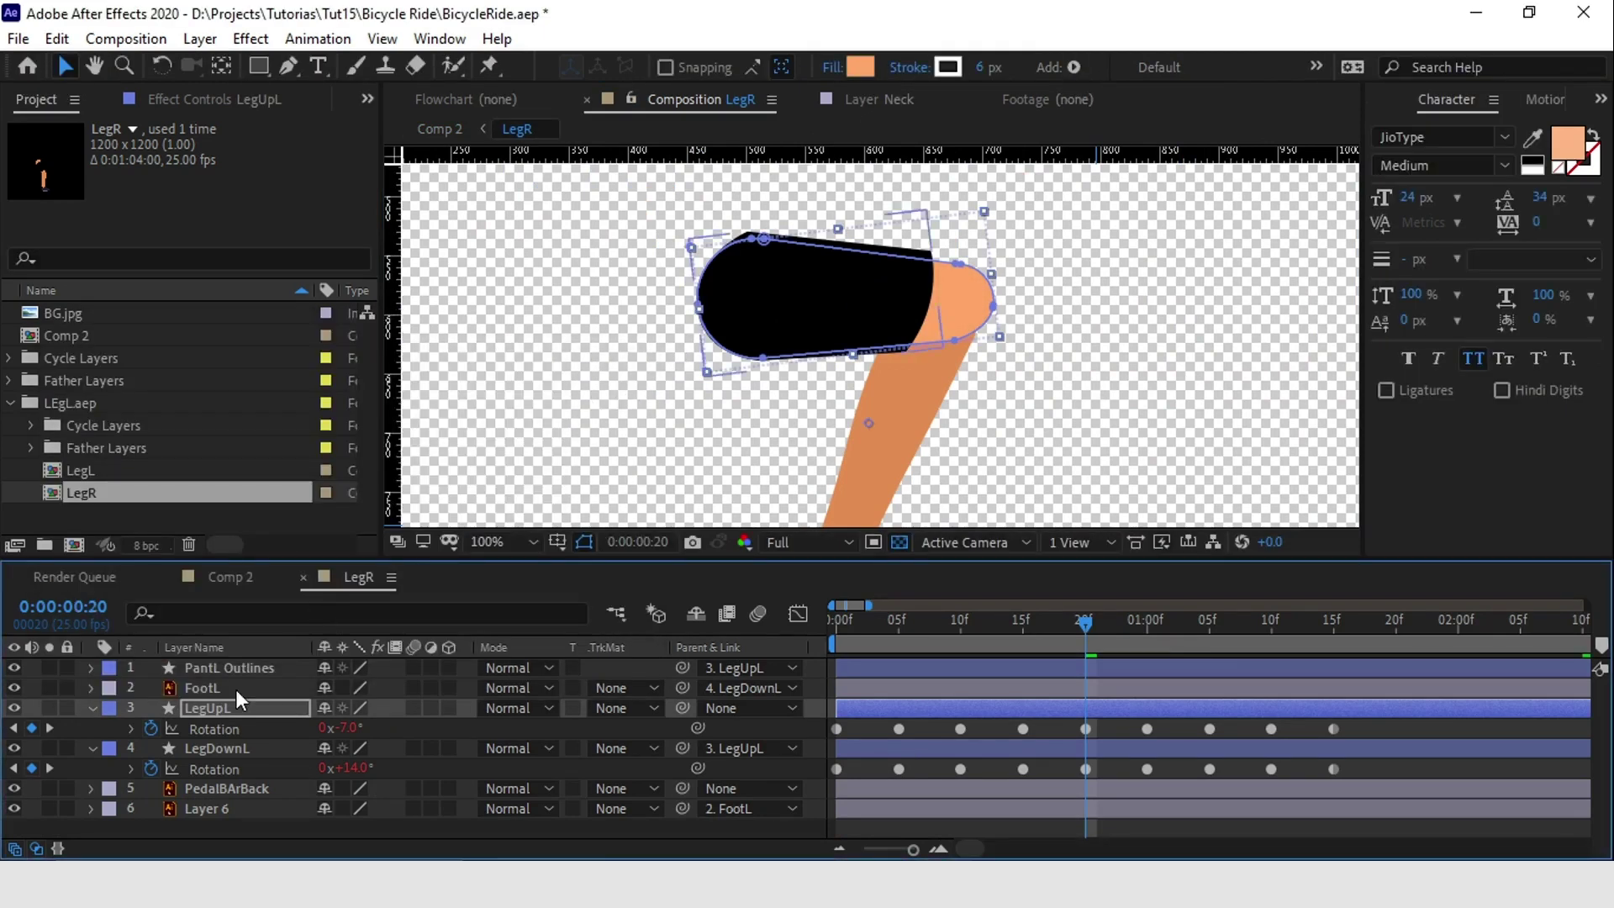
- Brighten the lower leg shape LegDownL by changing its fill color to FF9D57, then deselect it
click(215, 747)
click(857, 66)
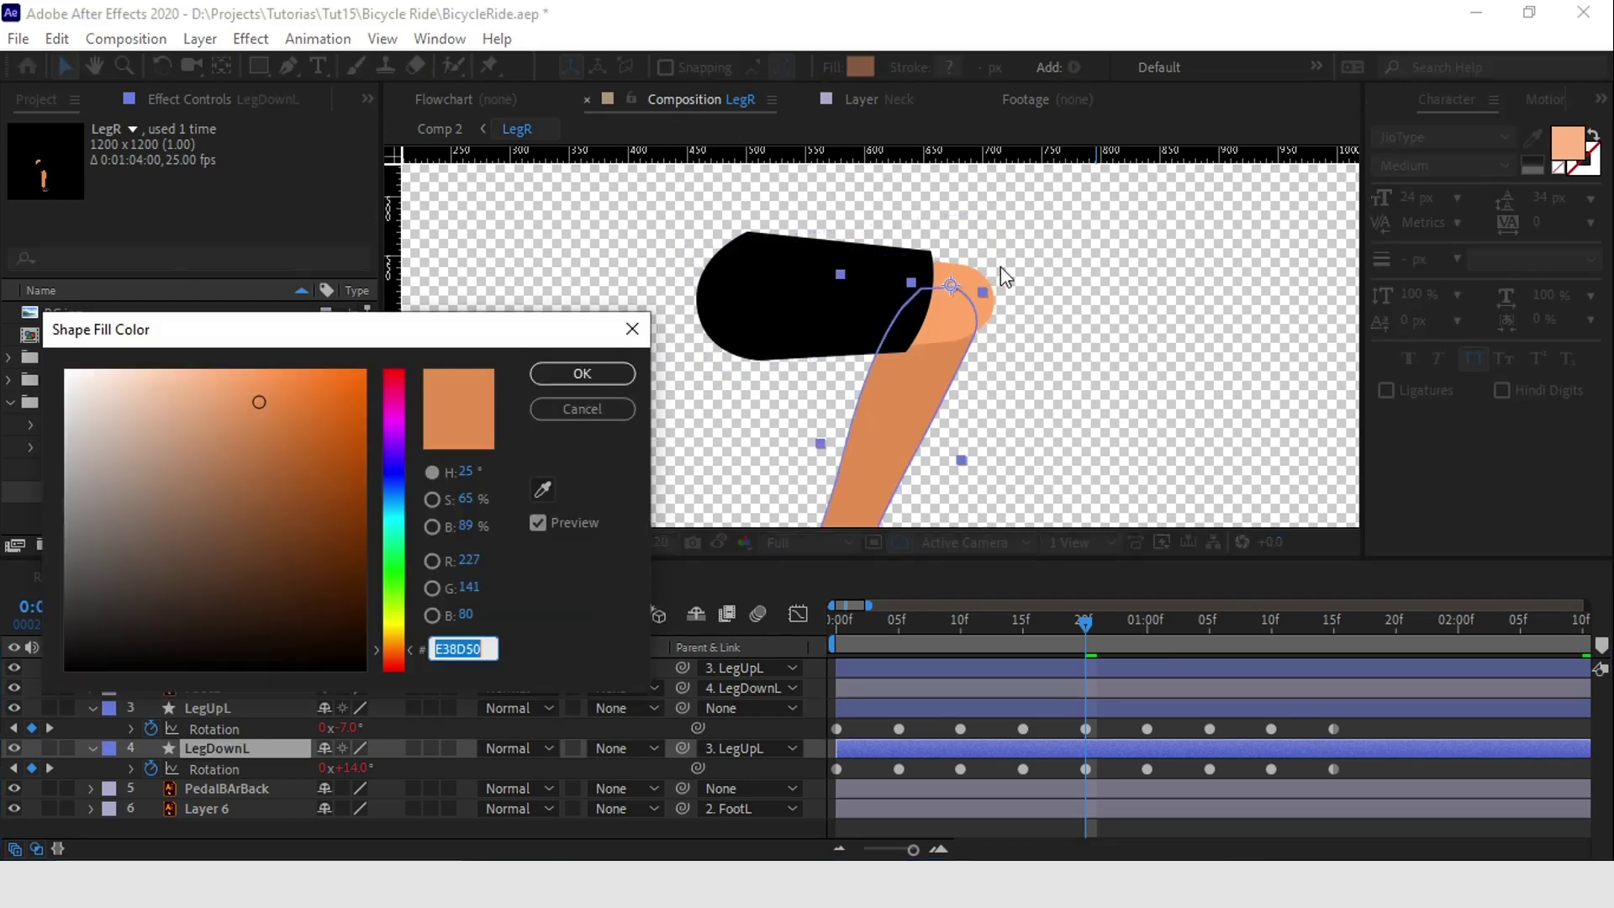
click(559, 410)
scroll(871, 395, down, 2)
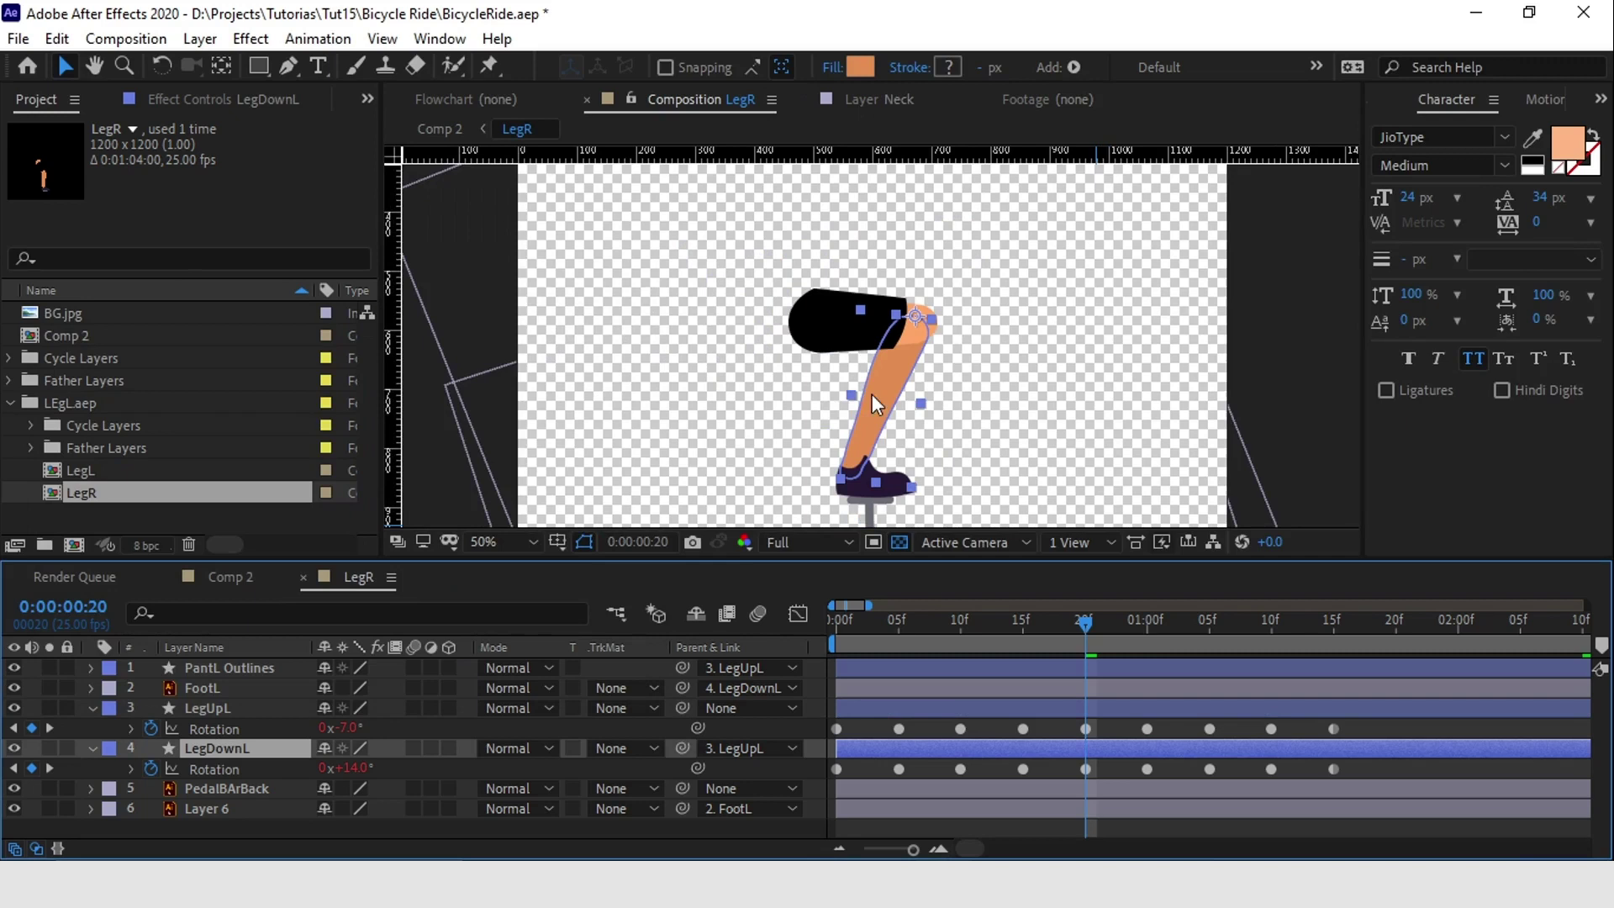
click(859, 67)
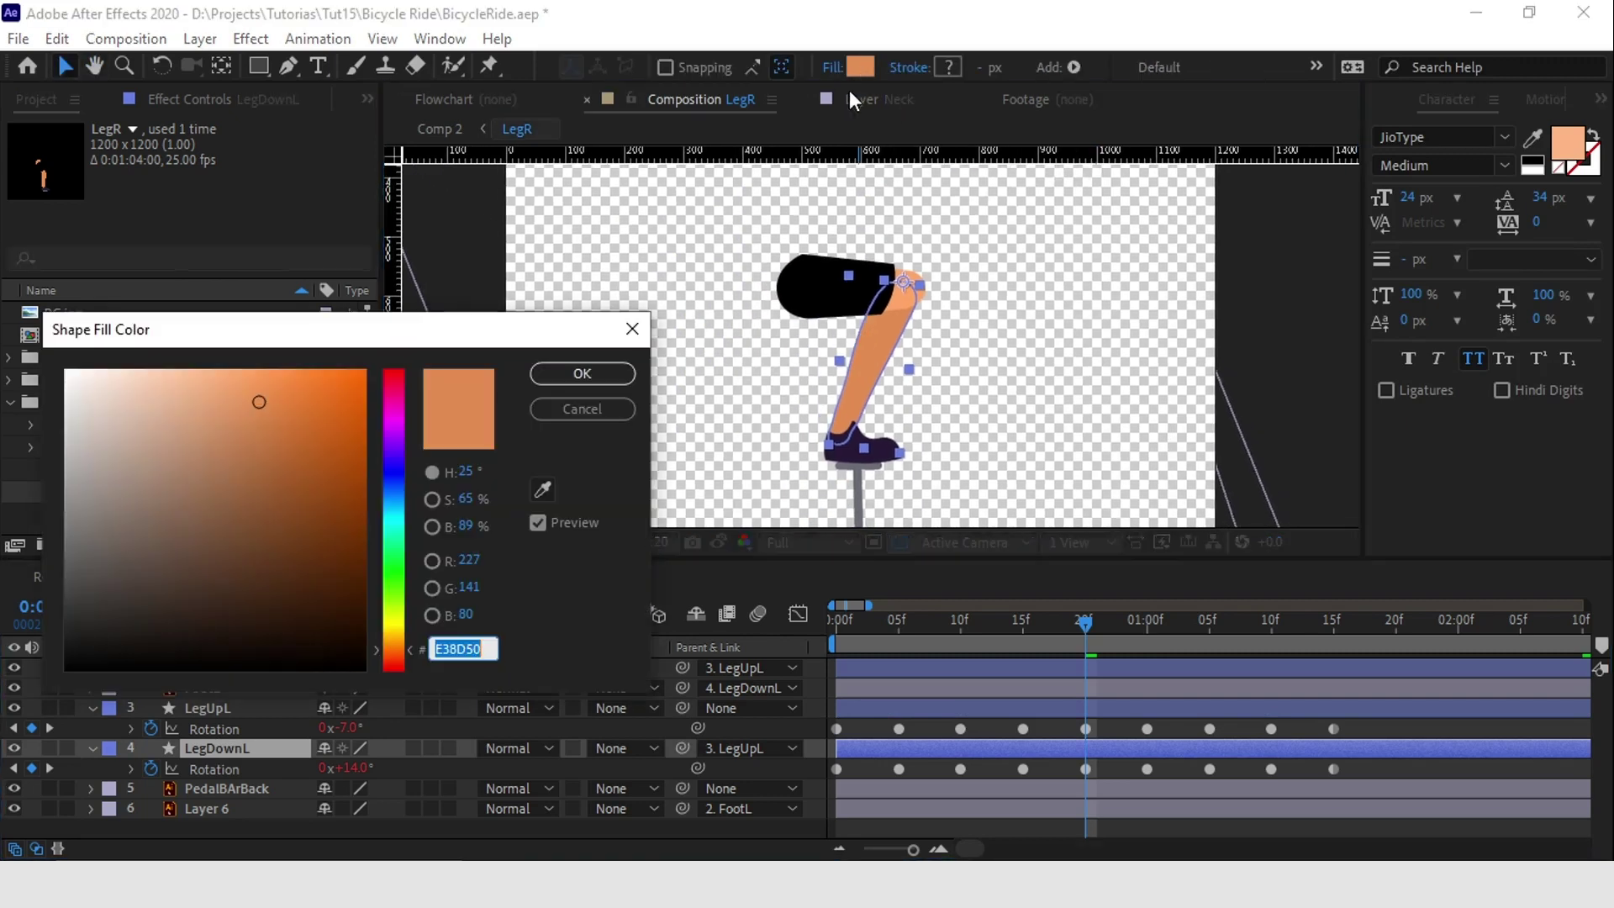
click(263, 369)
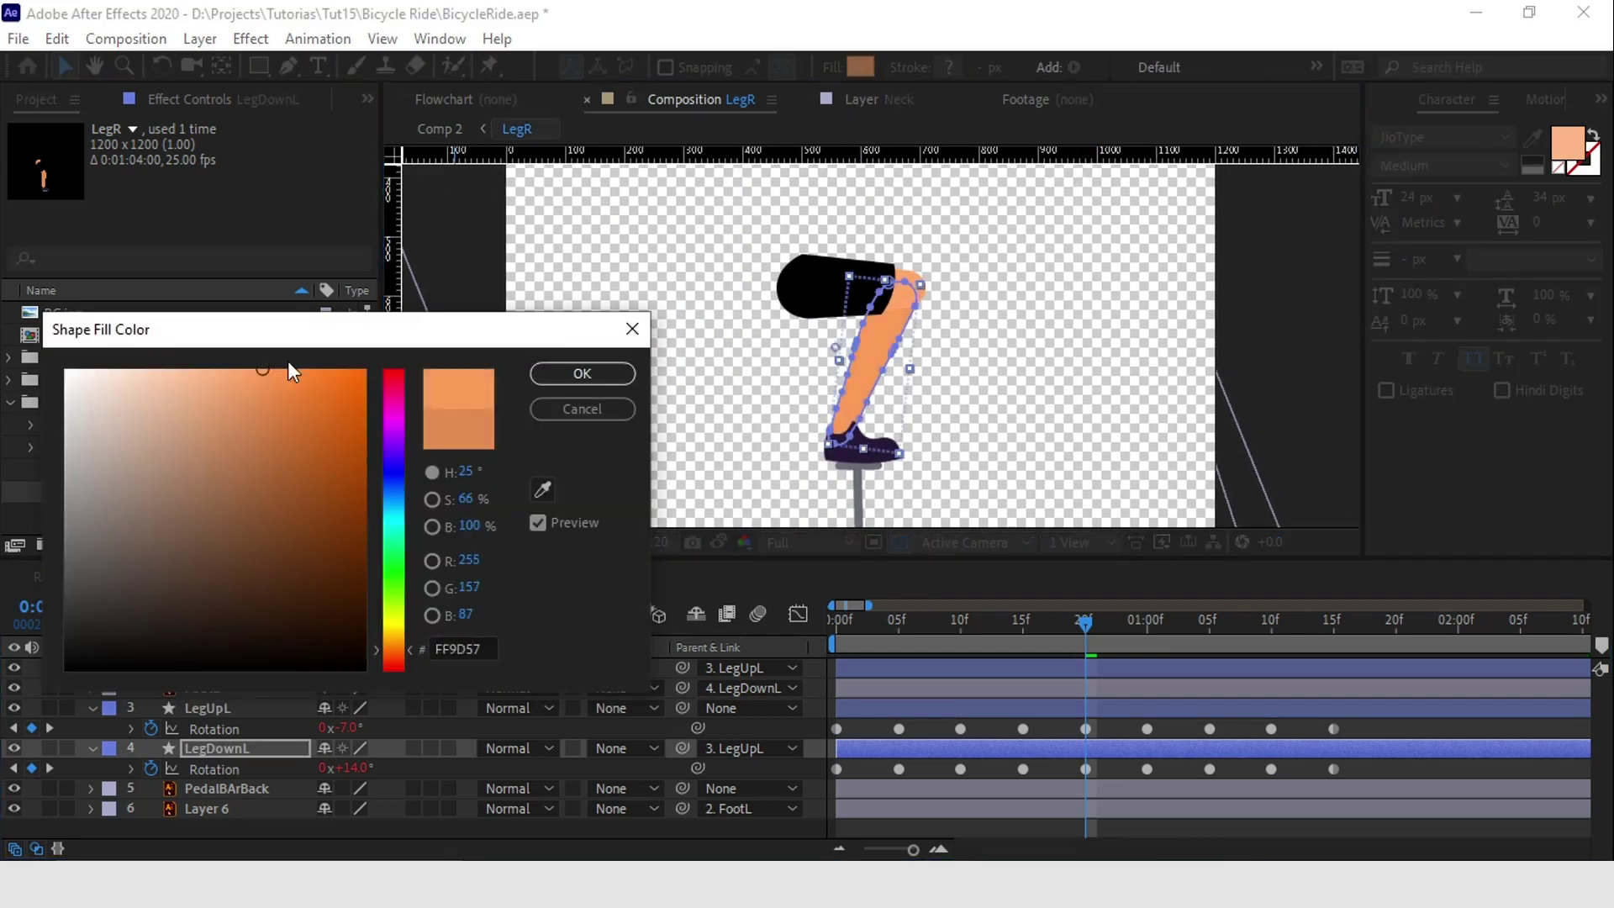
click(561, 371)
click(1060, 364)
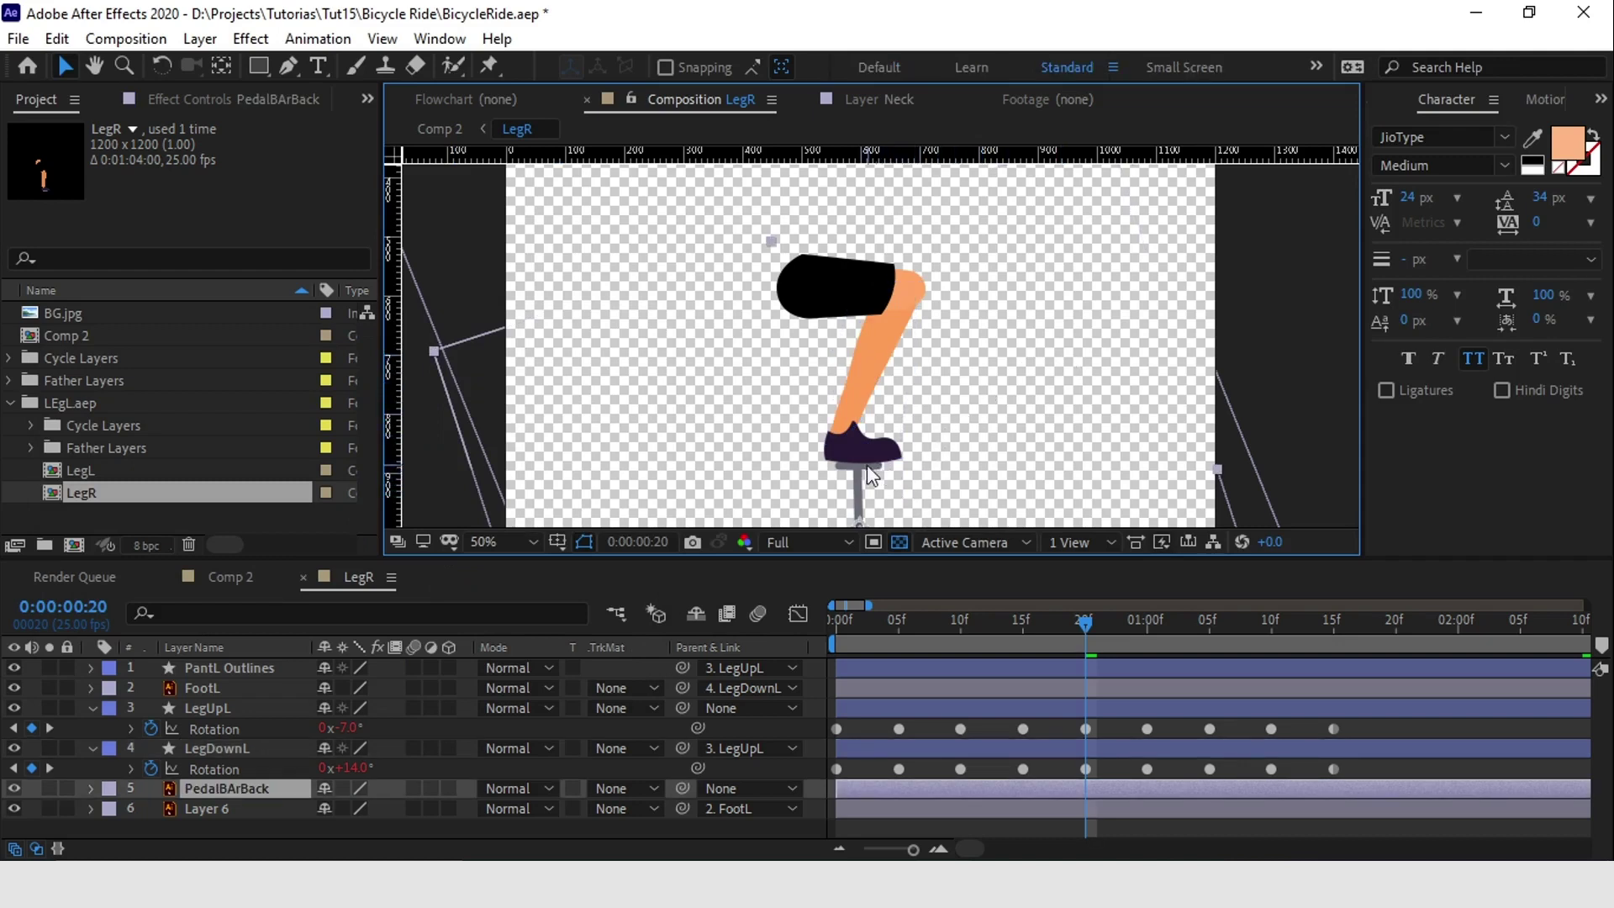
- Apply a Generate > Fill effect to the PedalBArBack layer in LegR
scroll(865, 465, up, 2)
drag(865, 465, 933, 168)
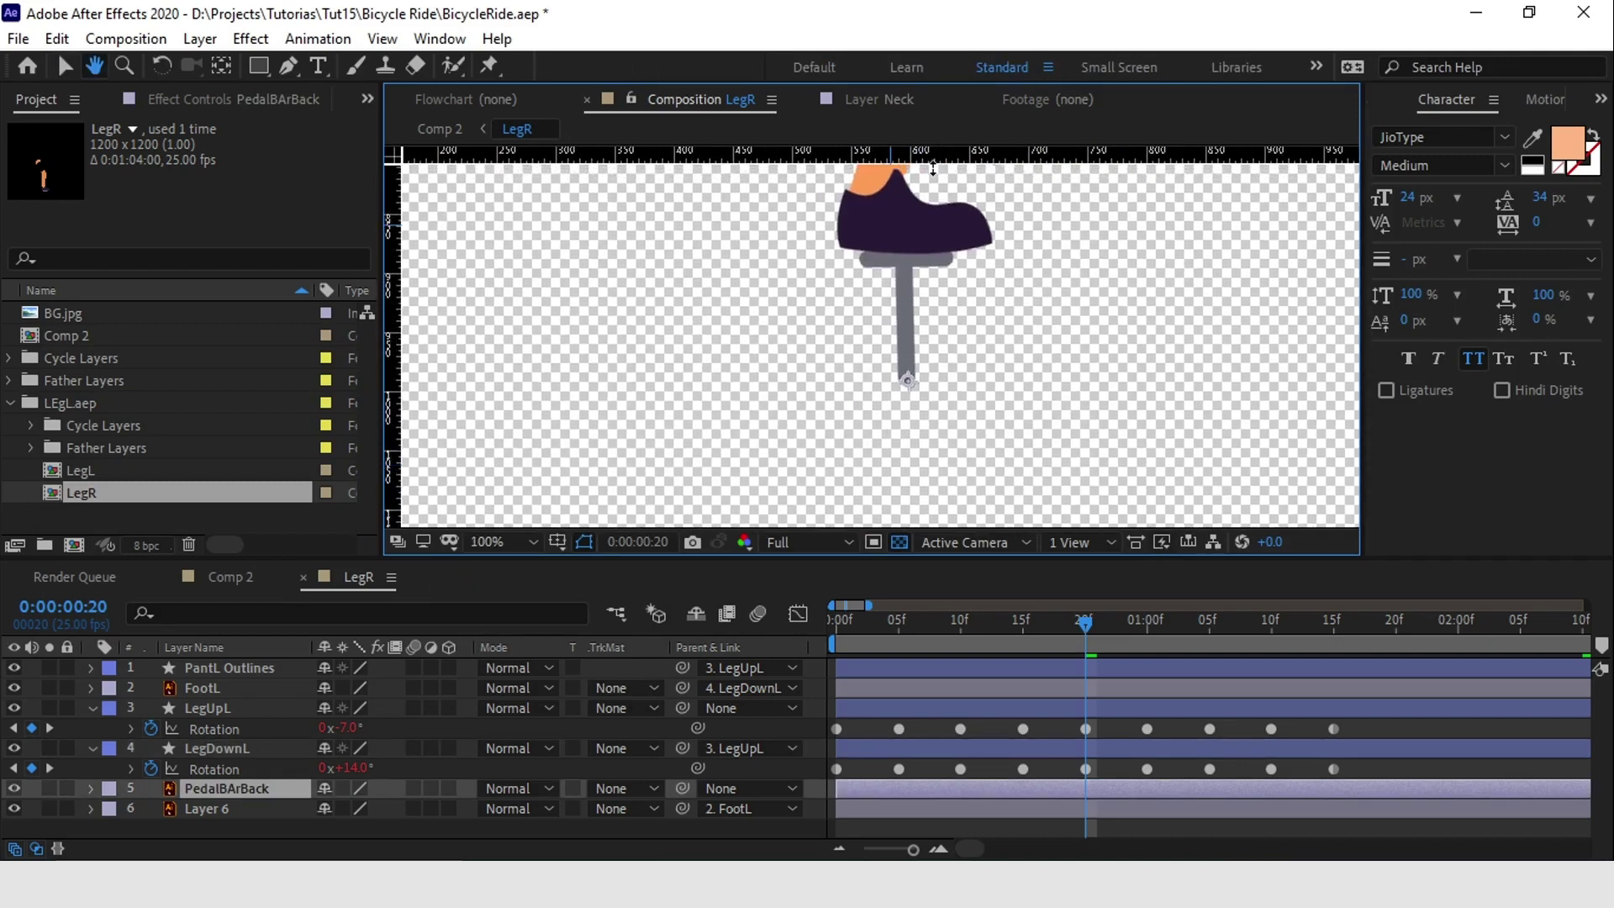
click(214, 788)
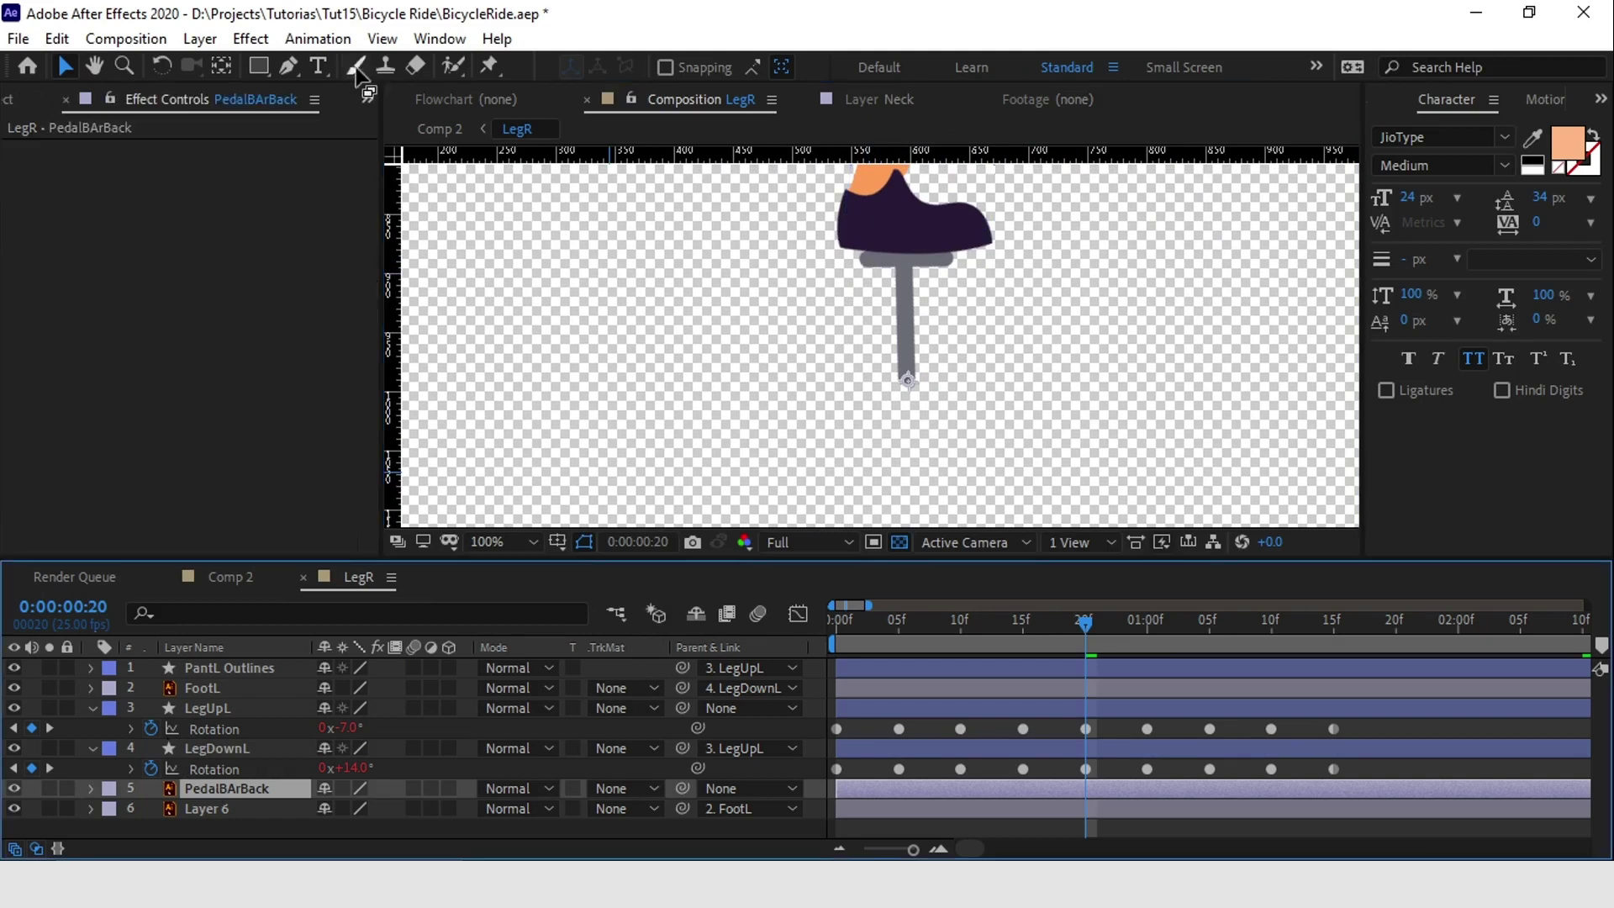
click(269, 46)
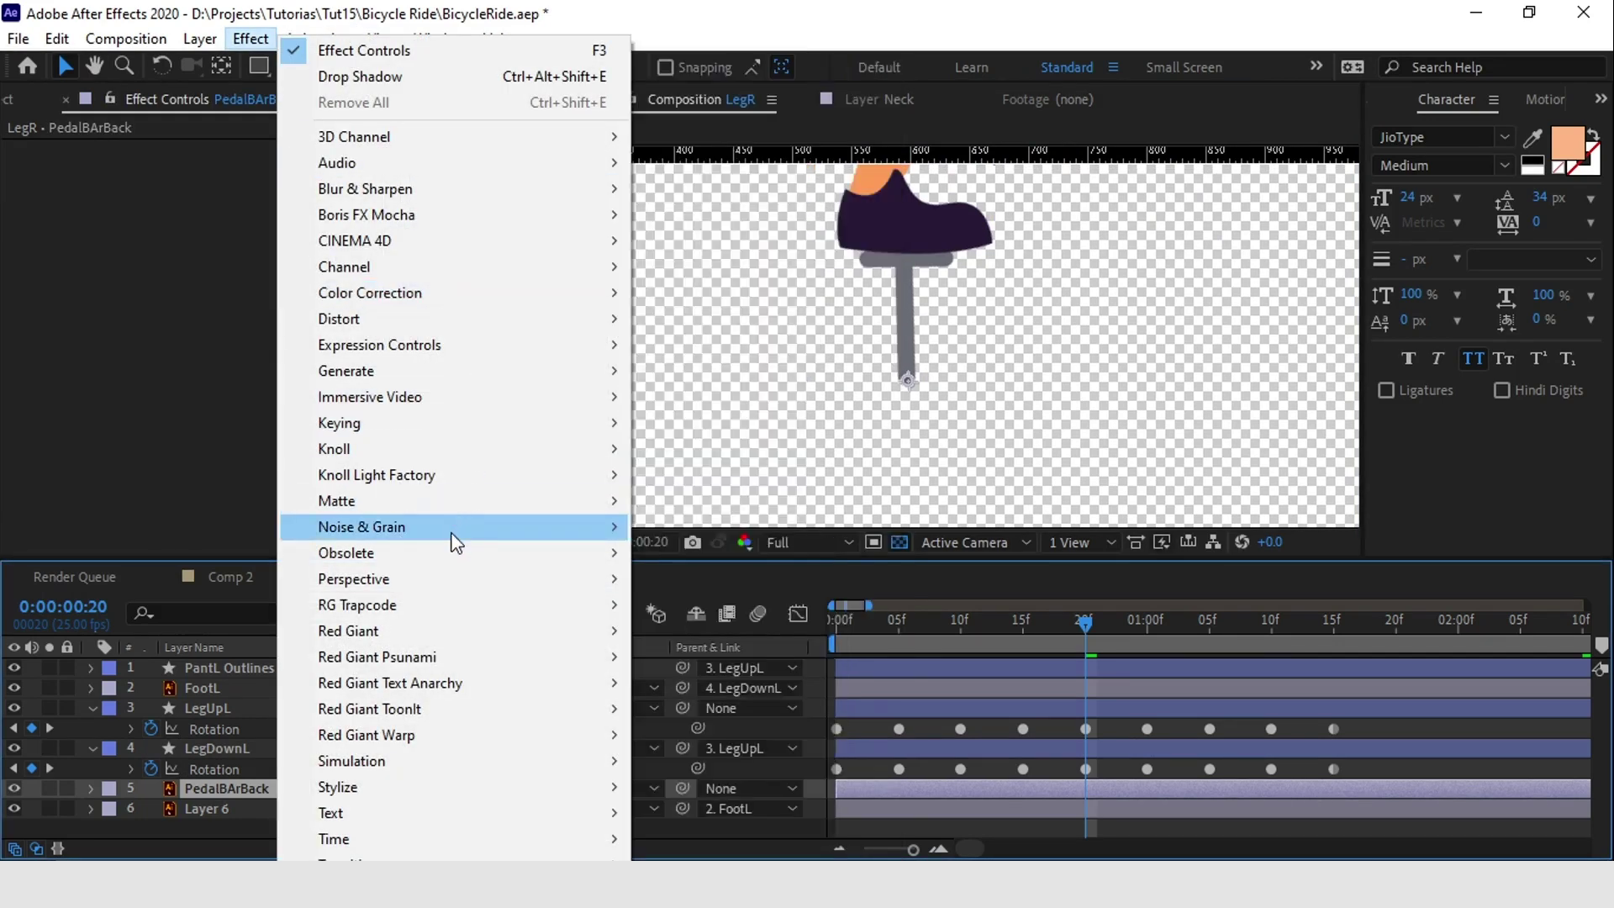
mouse_move(423, 370)
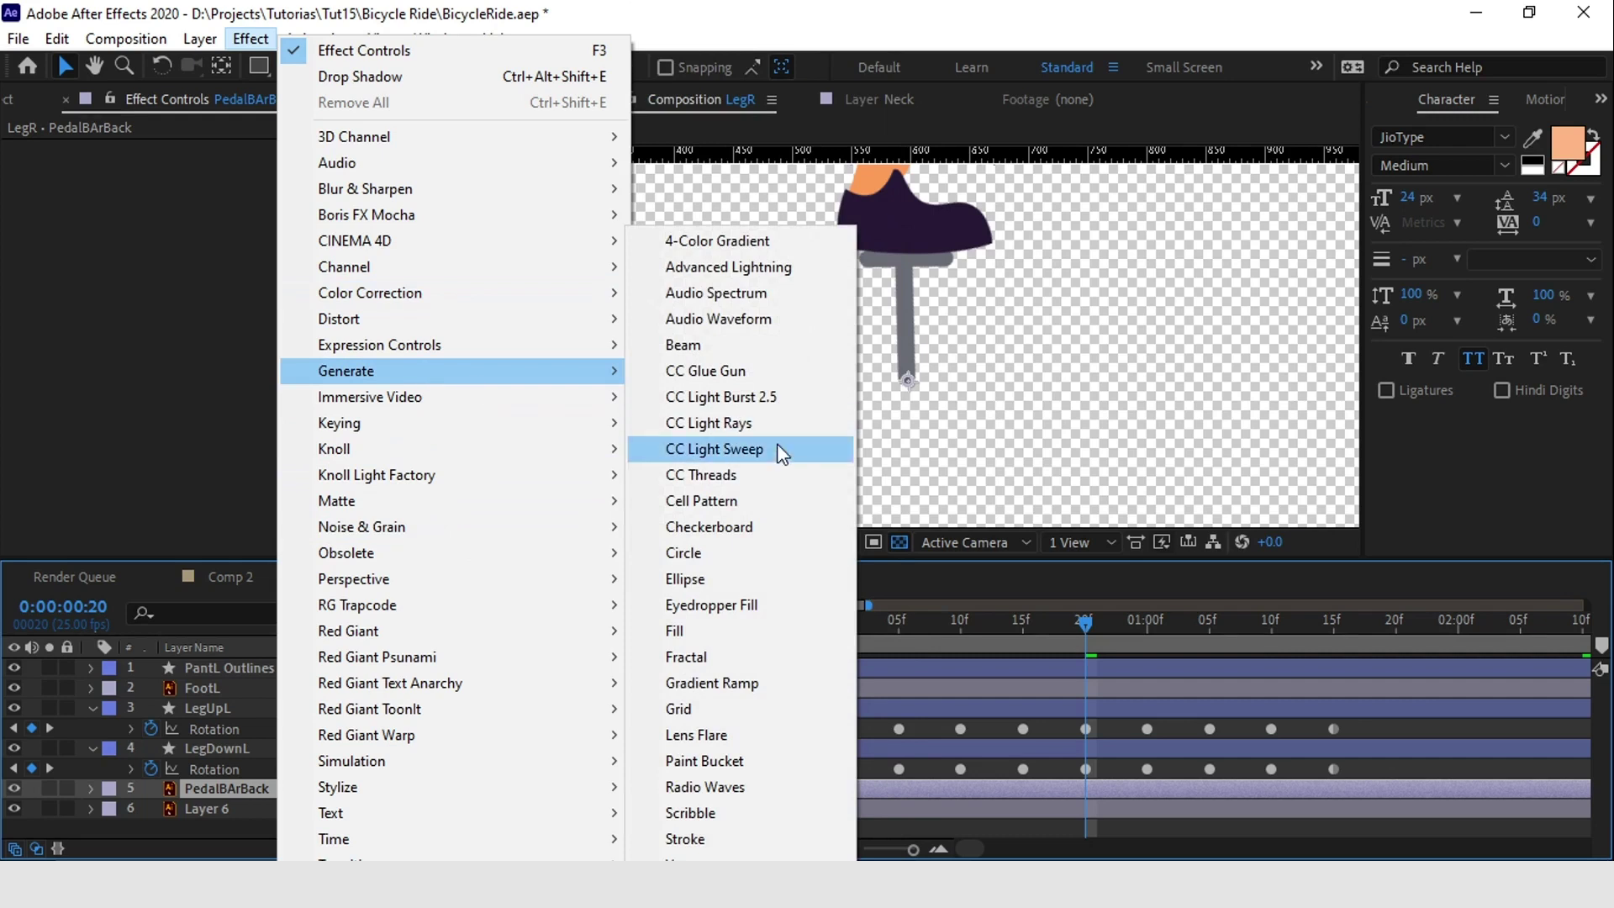
click(706, 632)
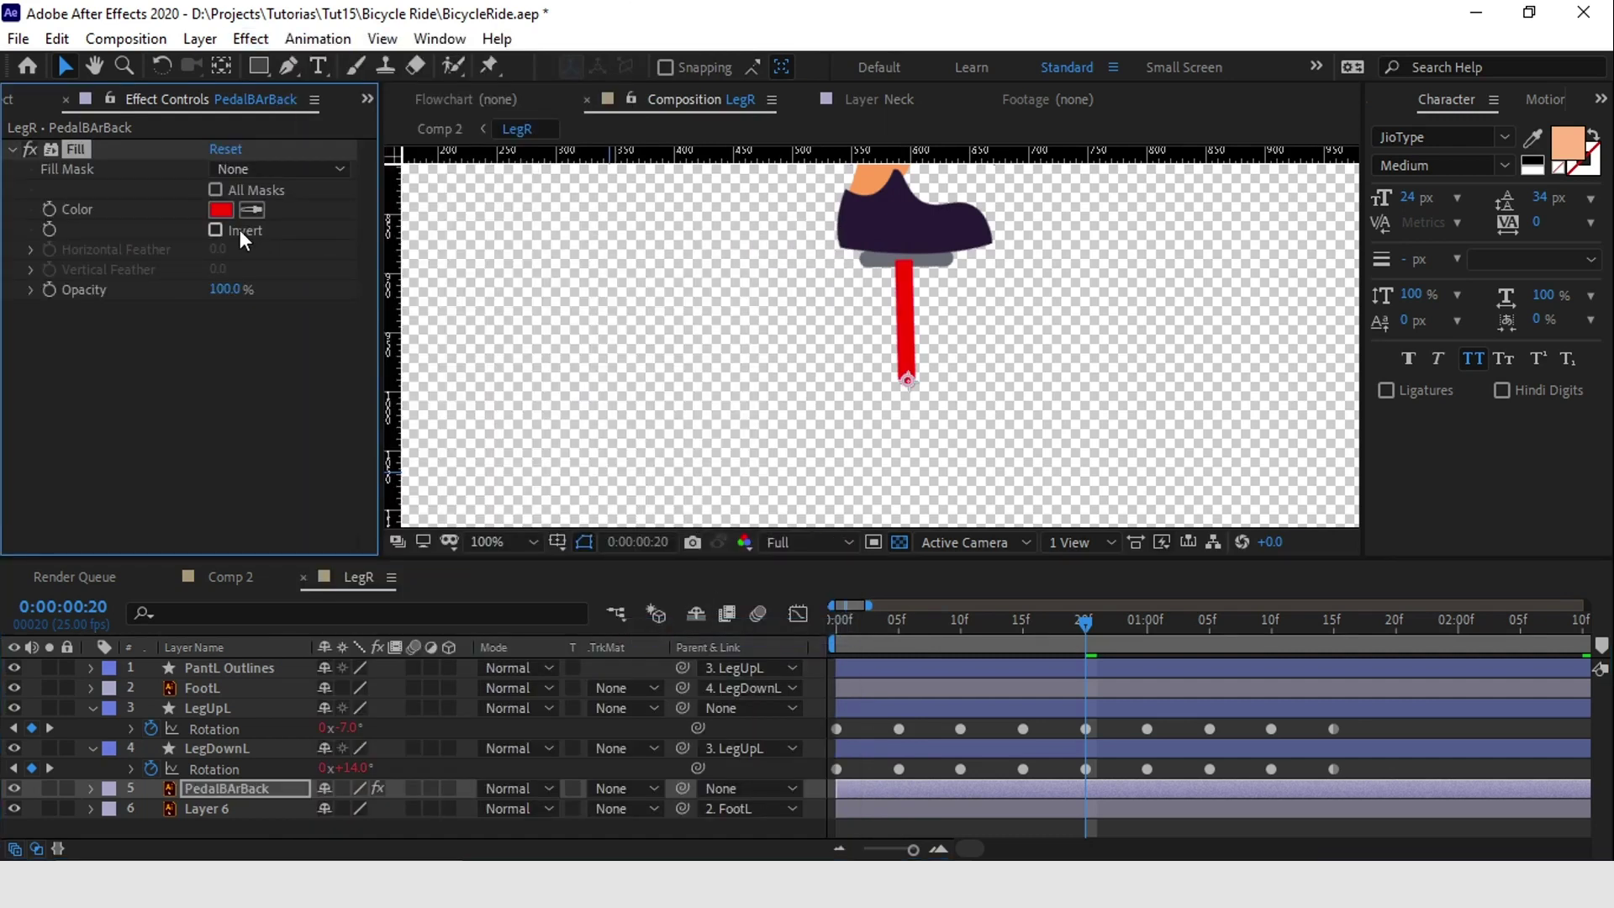
- Set the pedal bar's Fill color to light grey AEAEAE and copy that Fill effect onto Layer 6, the pedal
click(252, 210)
click(926, 256)
click(221, 209)
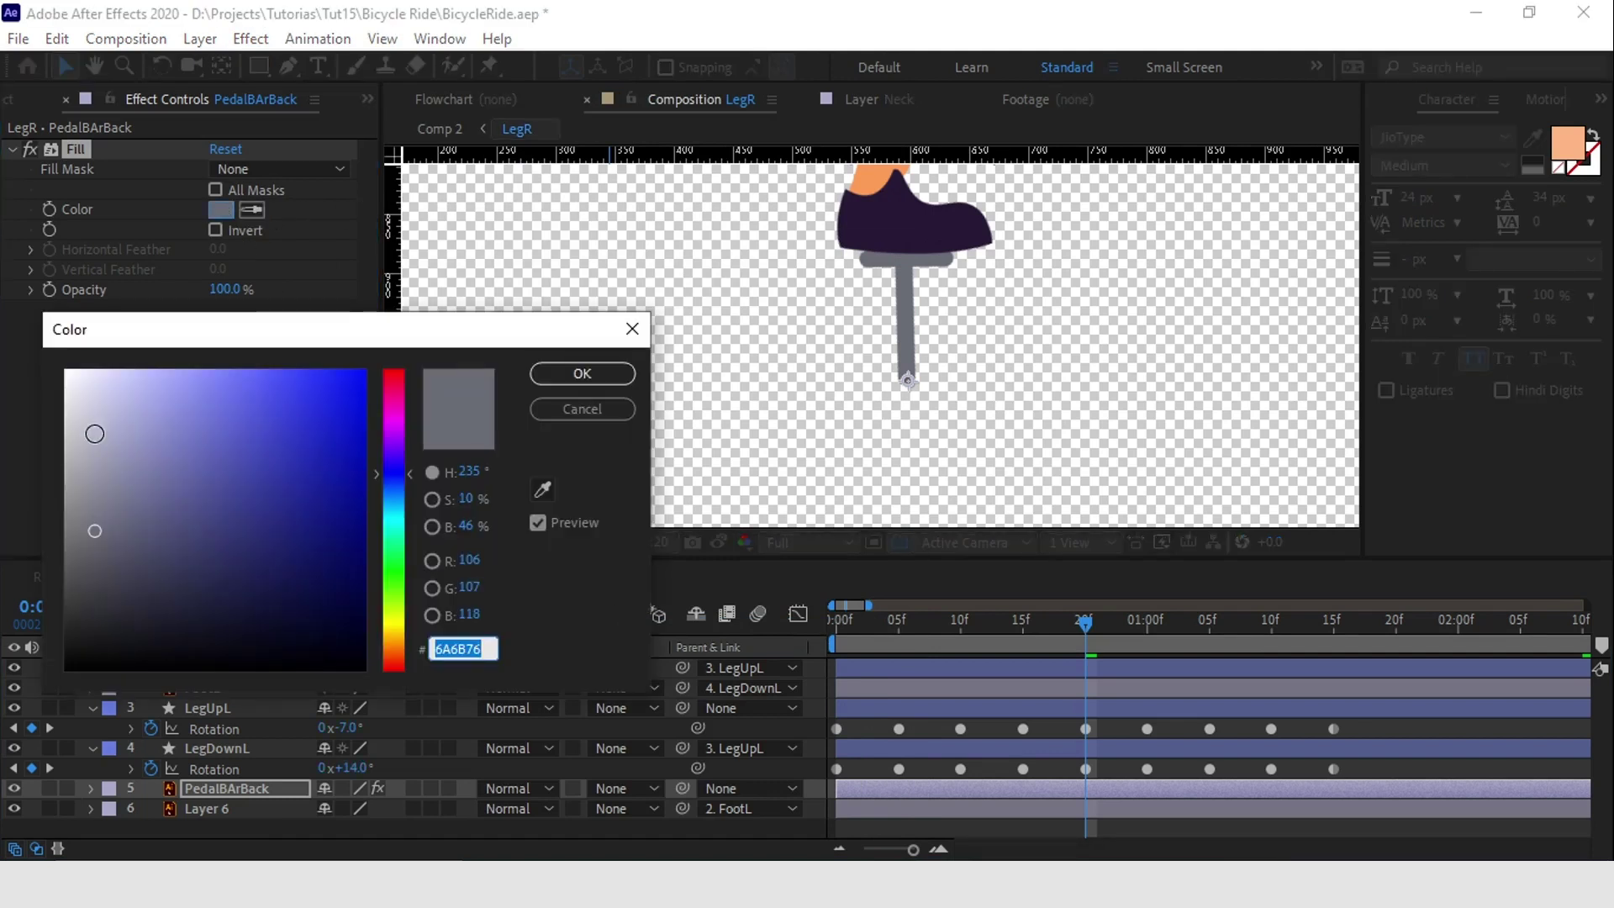
mouse_move(90, 470)
mouse_down()
mouse_move(61, 479)
mouse_move(57, 464)
mouse_up()
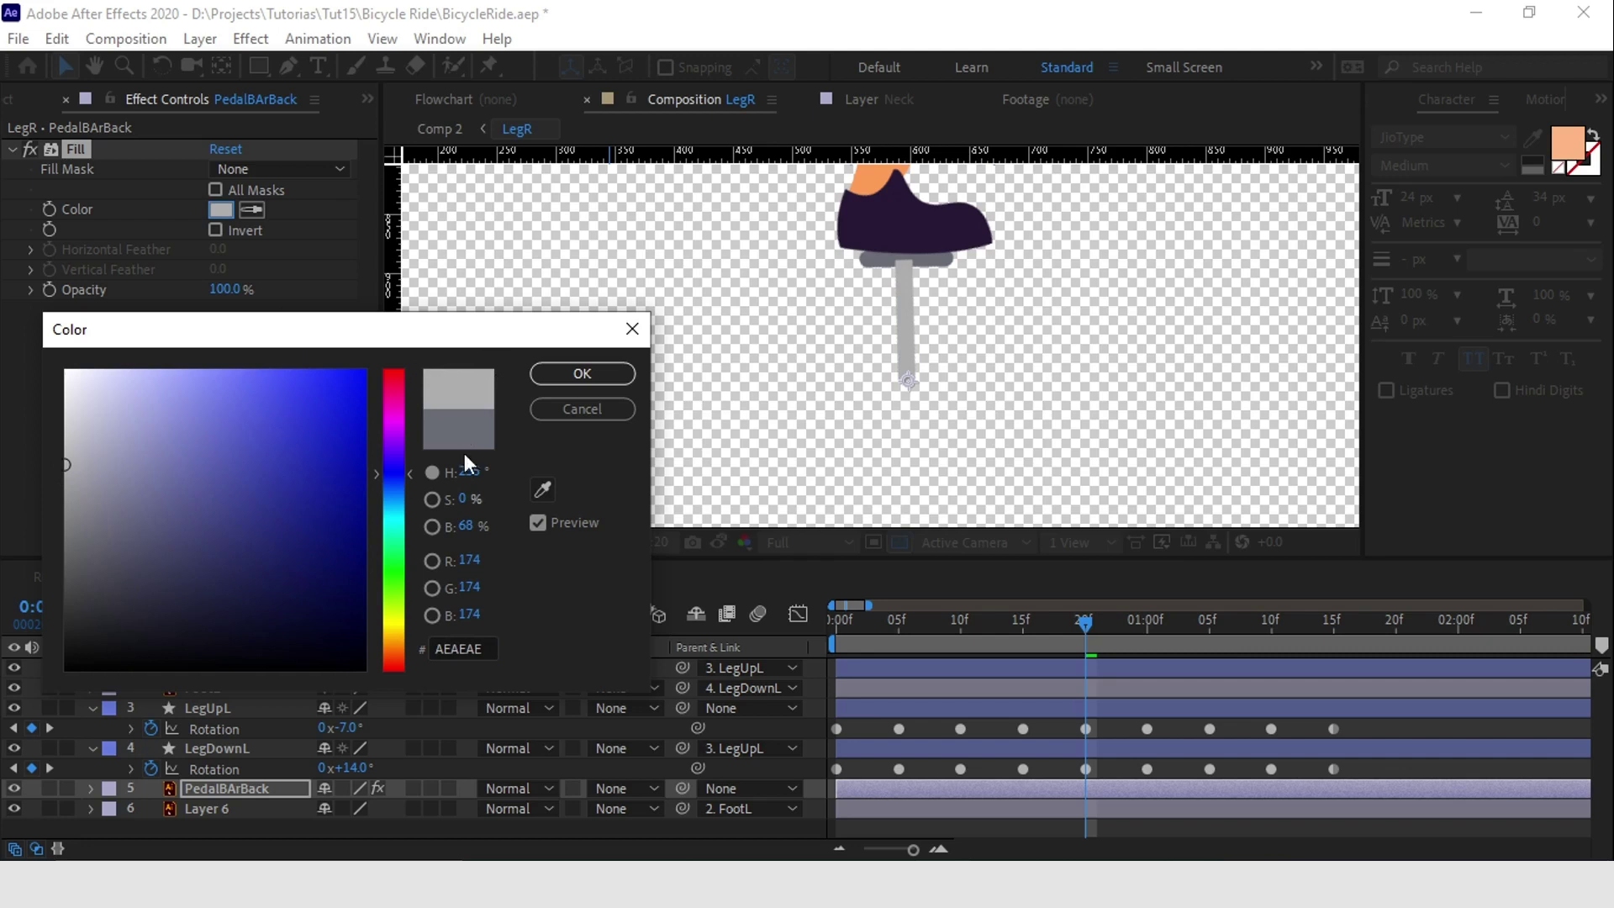
click(492, 652)
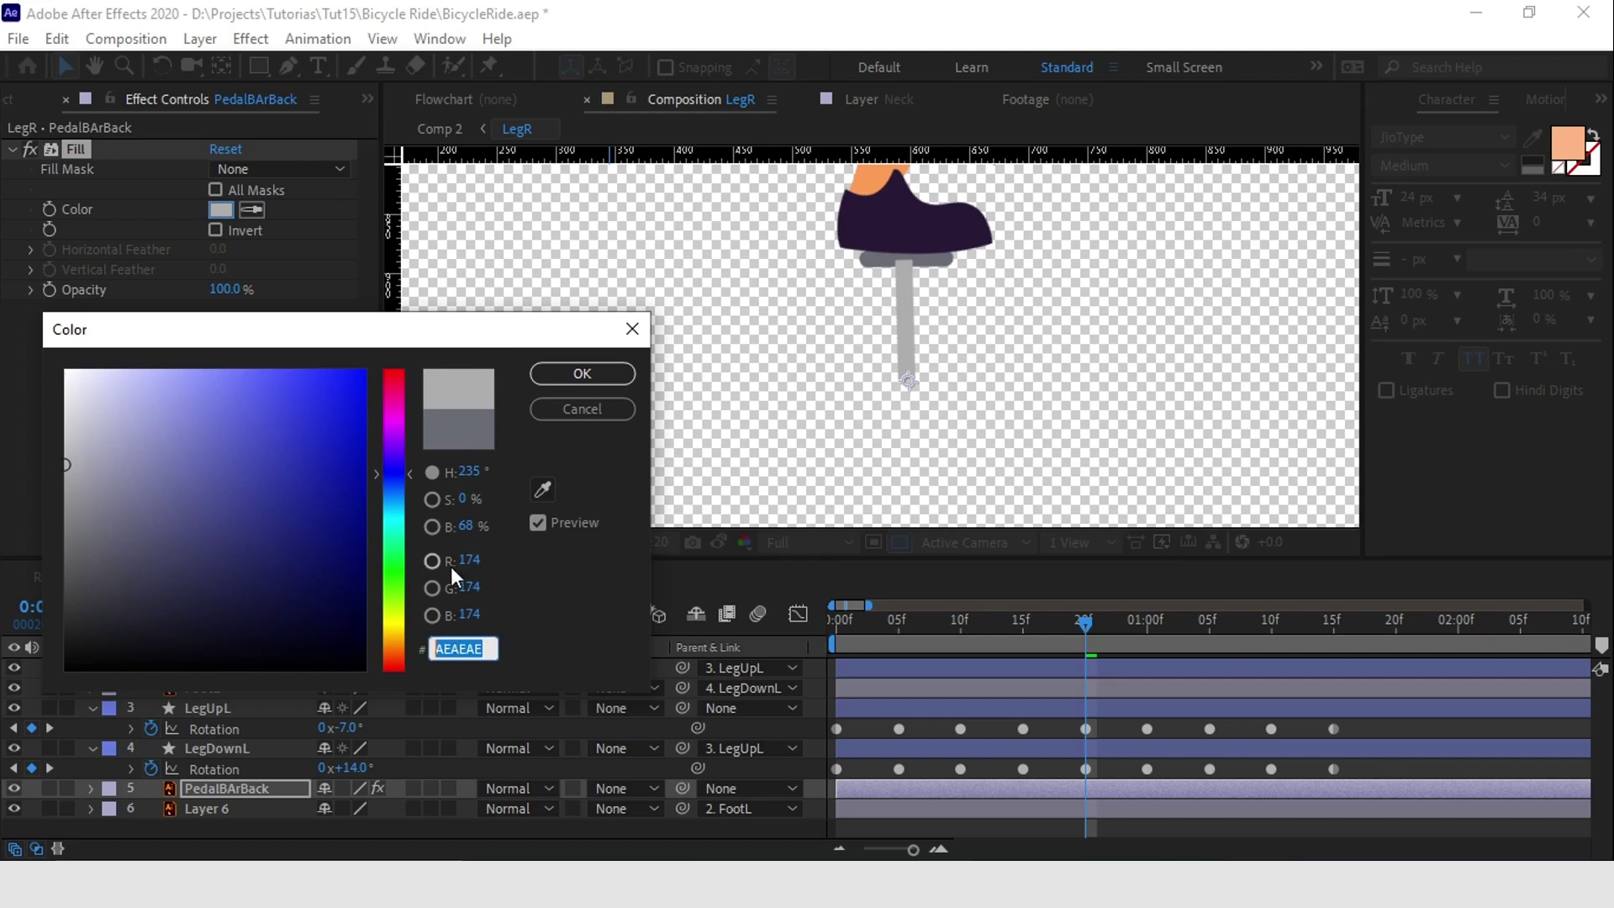
click(572, 368)
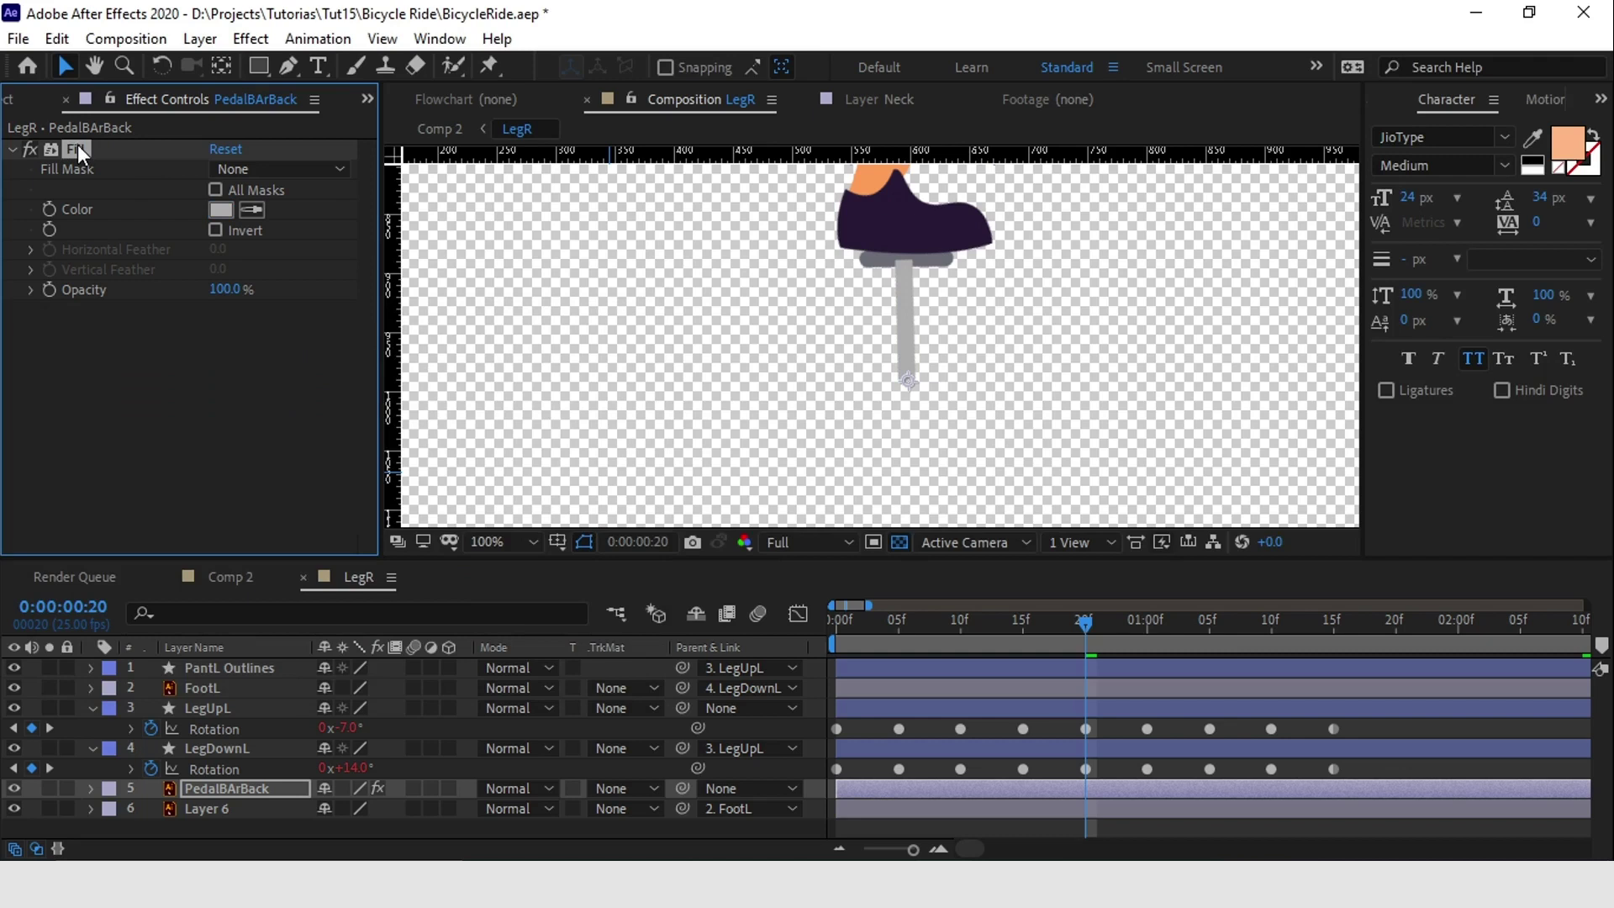
click(844, 809)
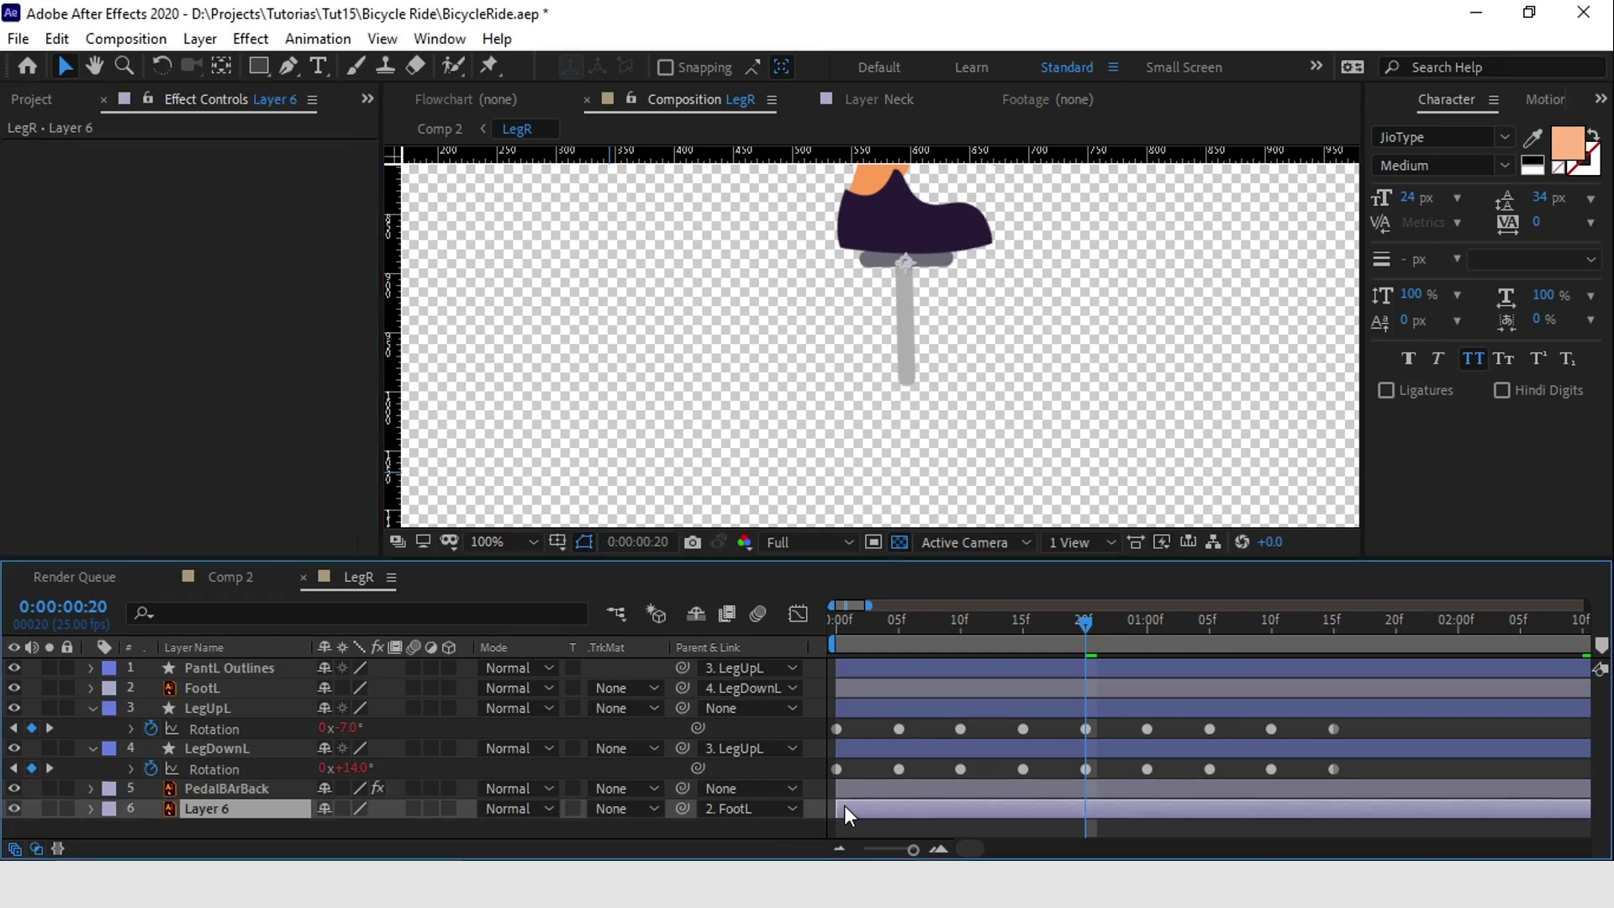
key(ctrl+v)
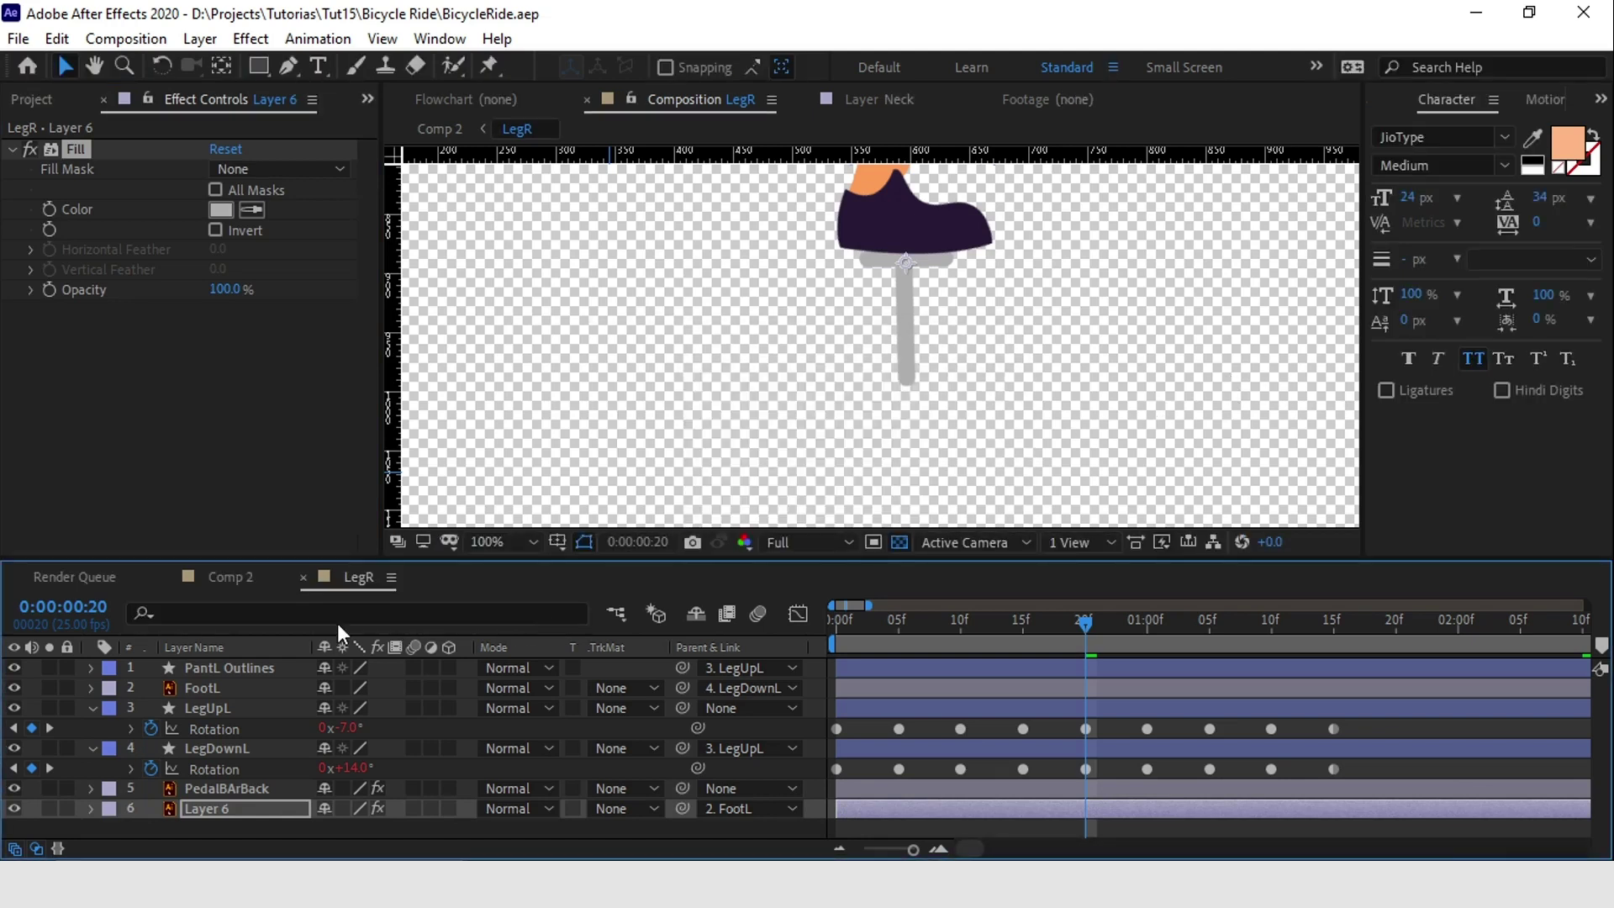
- Return to Comp 2 and view the whole rider with both legs in place
click(246, 579)
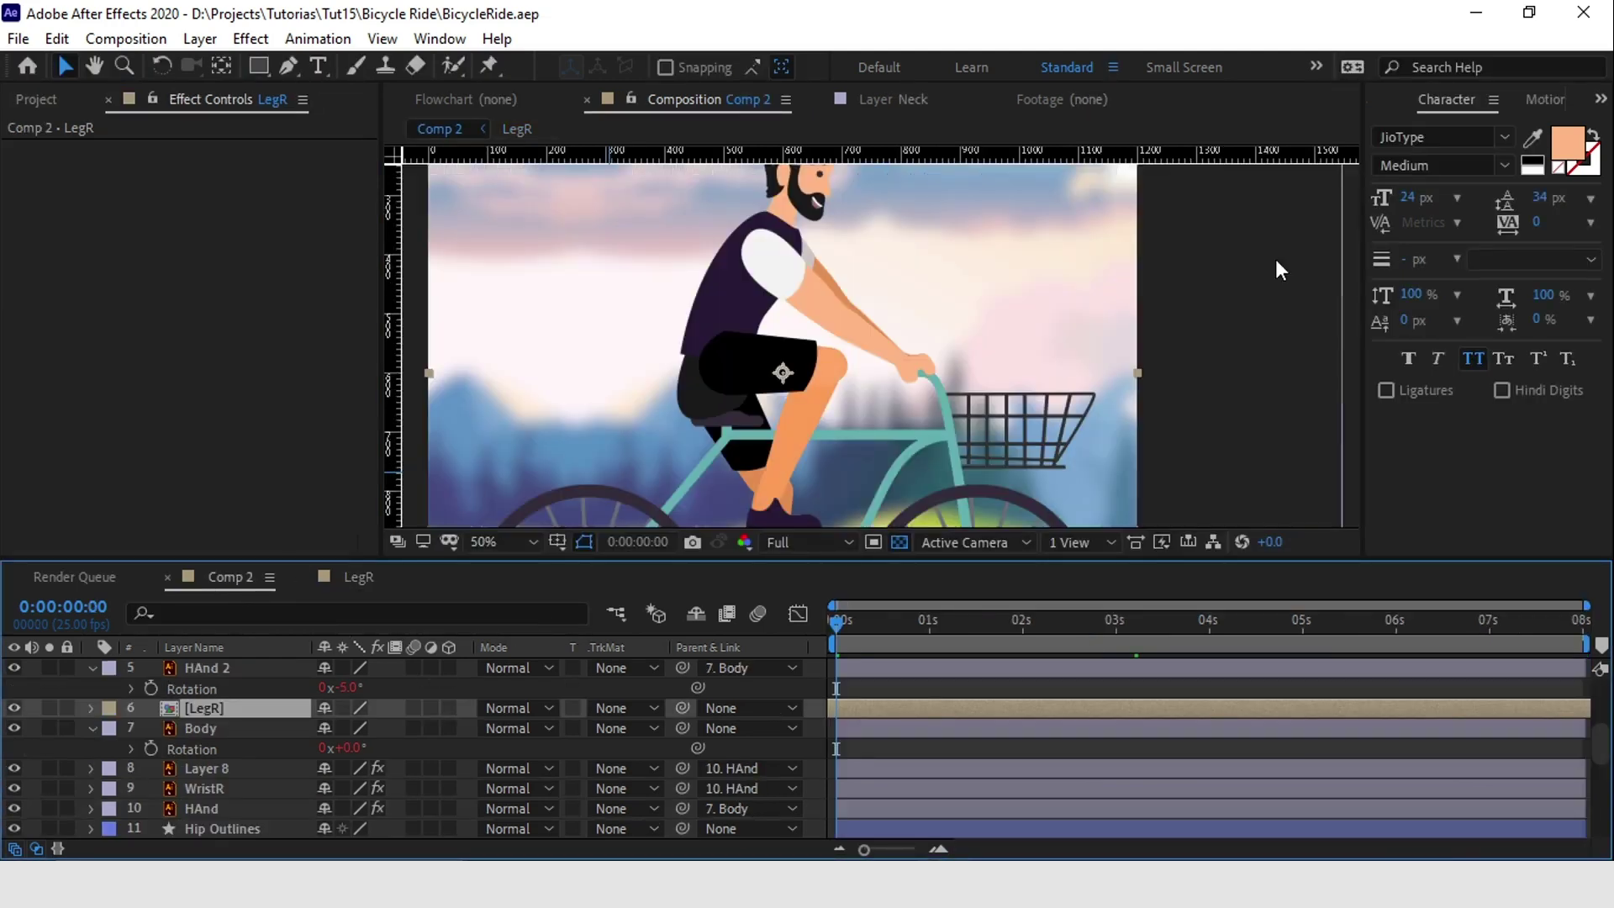
click(1194, 322)
scroll(1184, 322, down, 1)
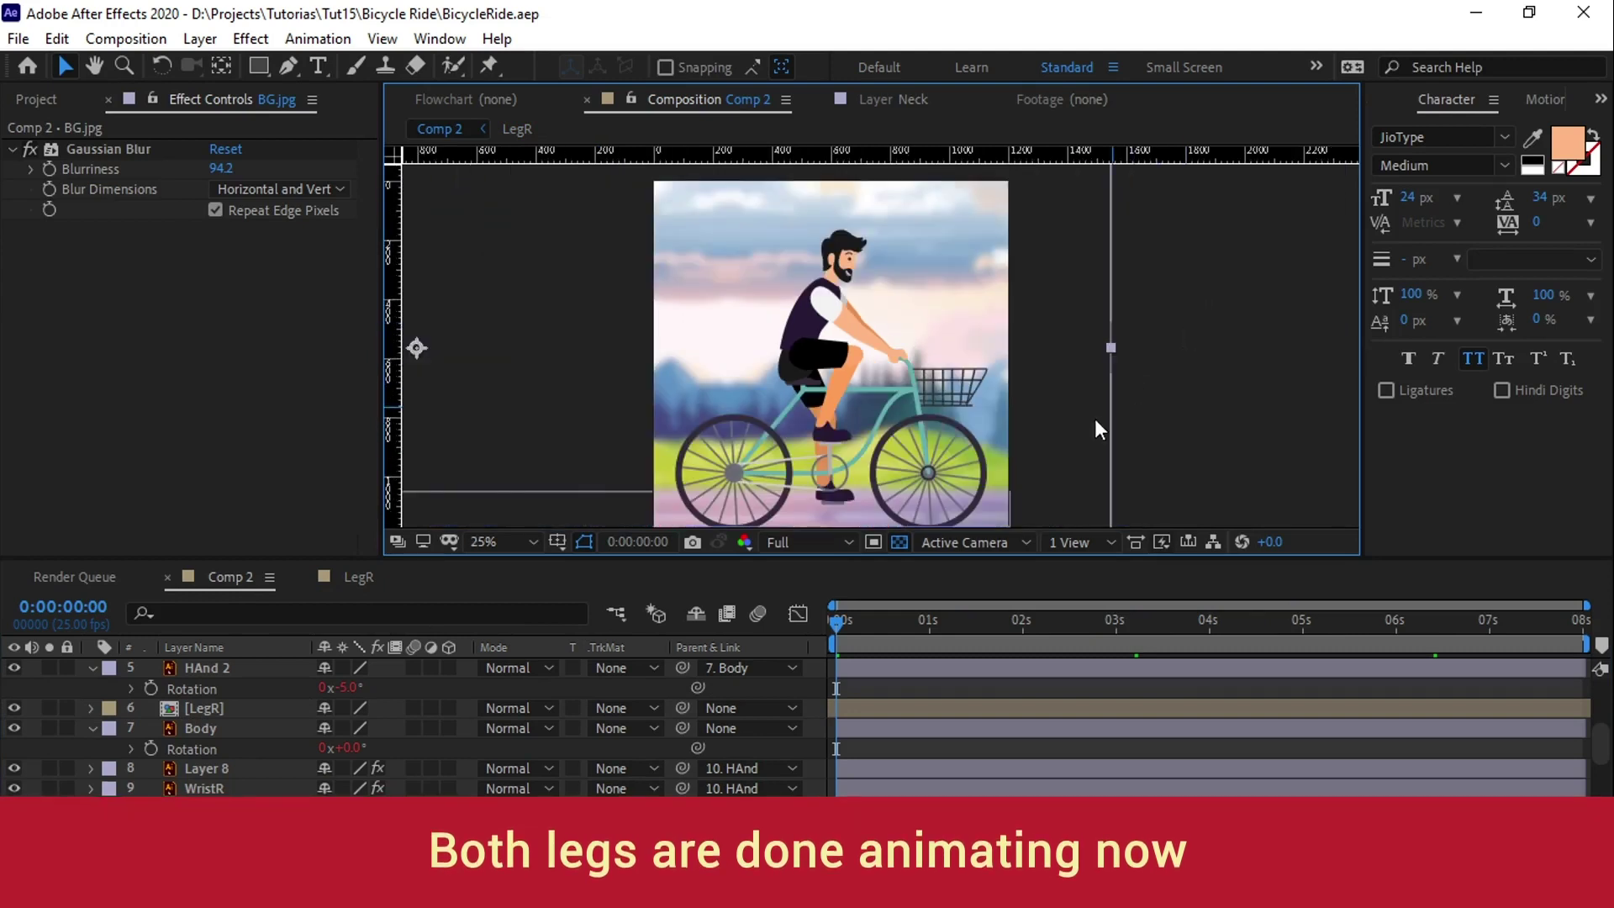
drag(1091, 420, 1121, 367)
key(v)
key(space)
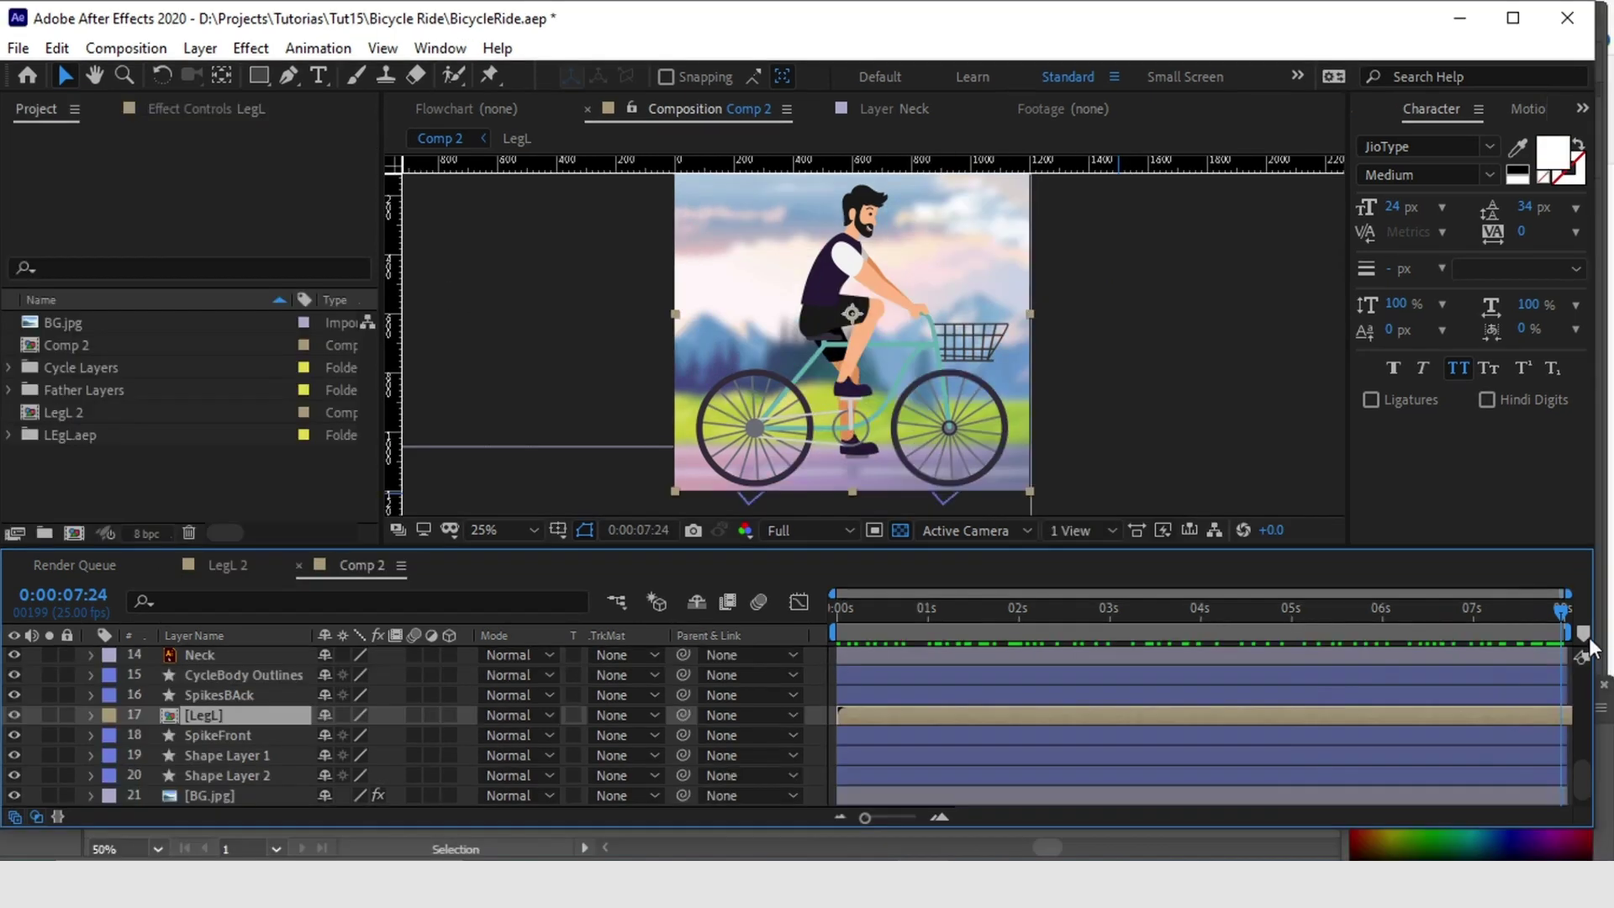
- Select the front wheel's spokes layer, SpikeFront, in Comp 2 and go to the first frame
click(1530, 734)
scroll(1064, 406, up, 2)
key(space)
drag(1073, 389, 968, 254)
key(v)
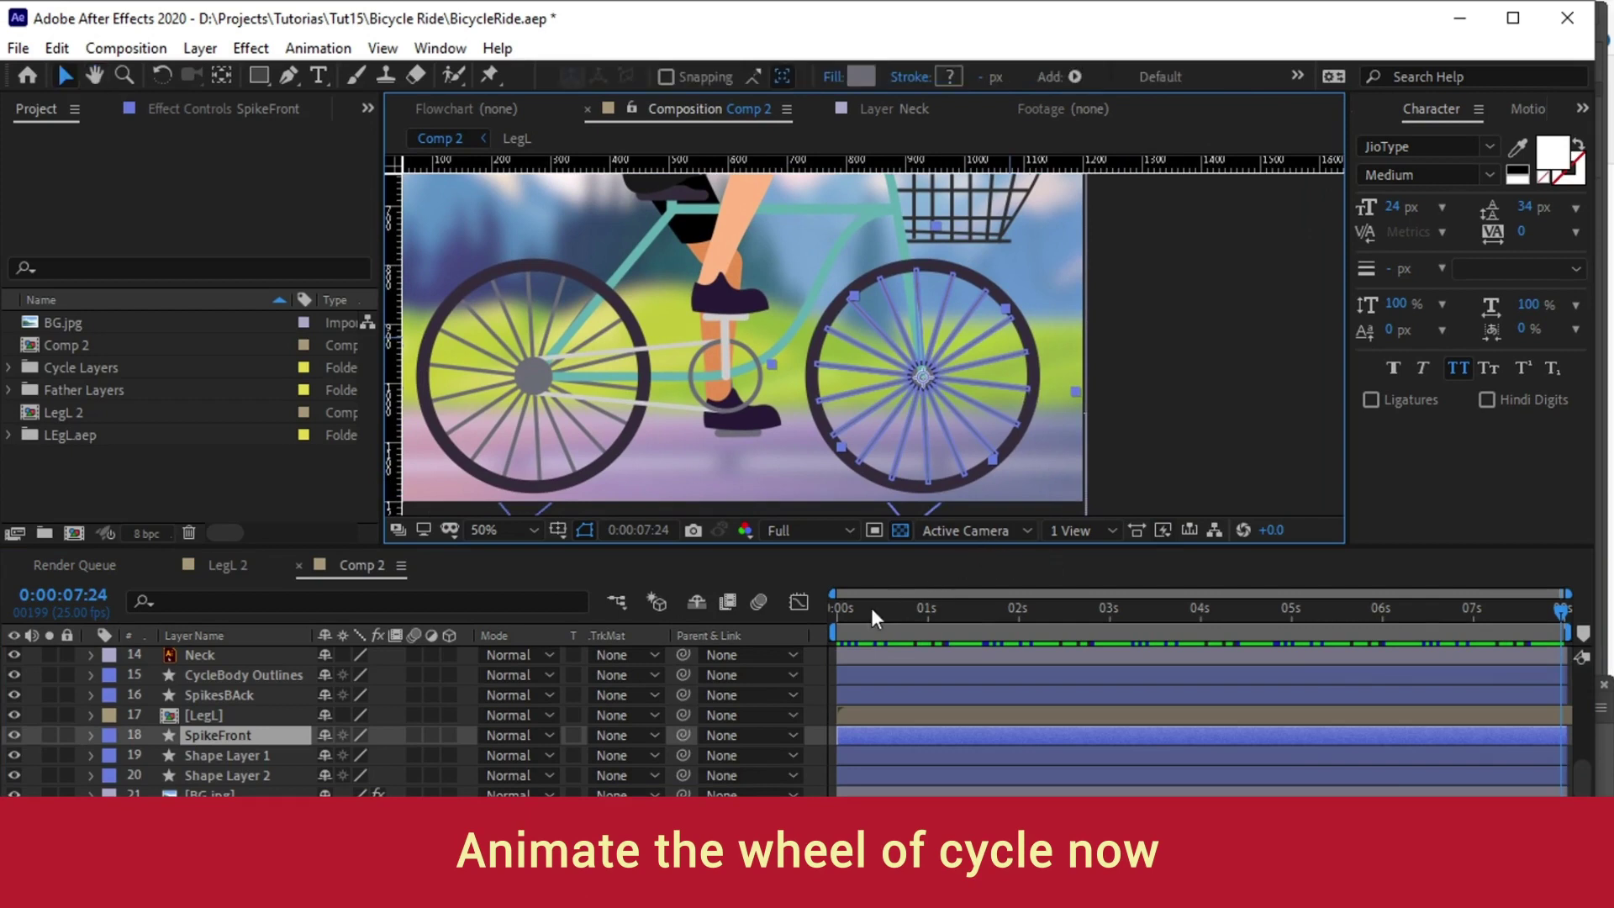
key(Home)
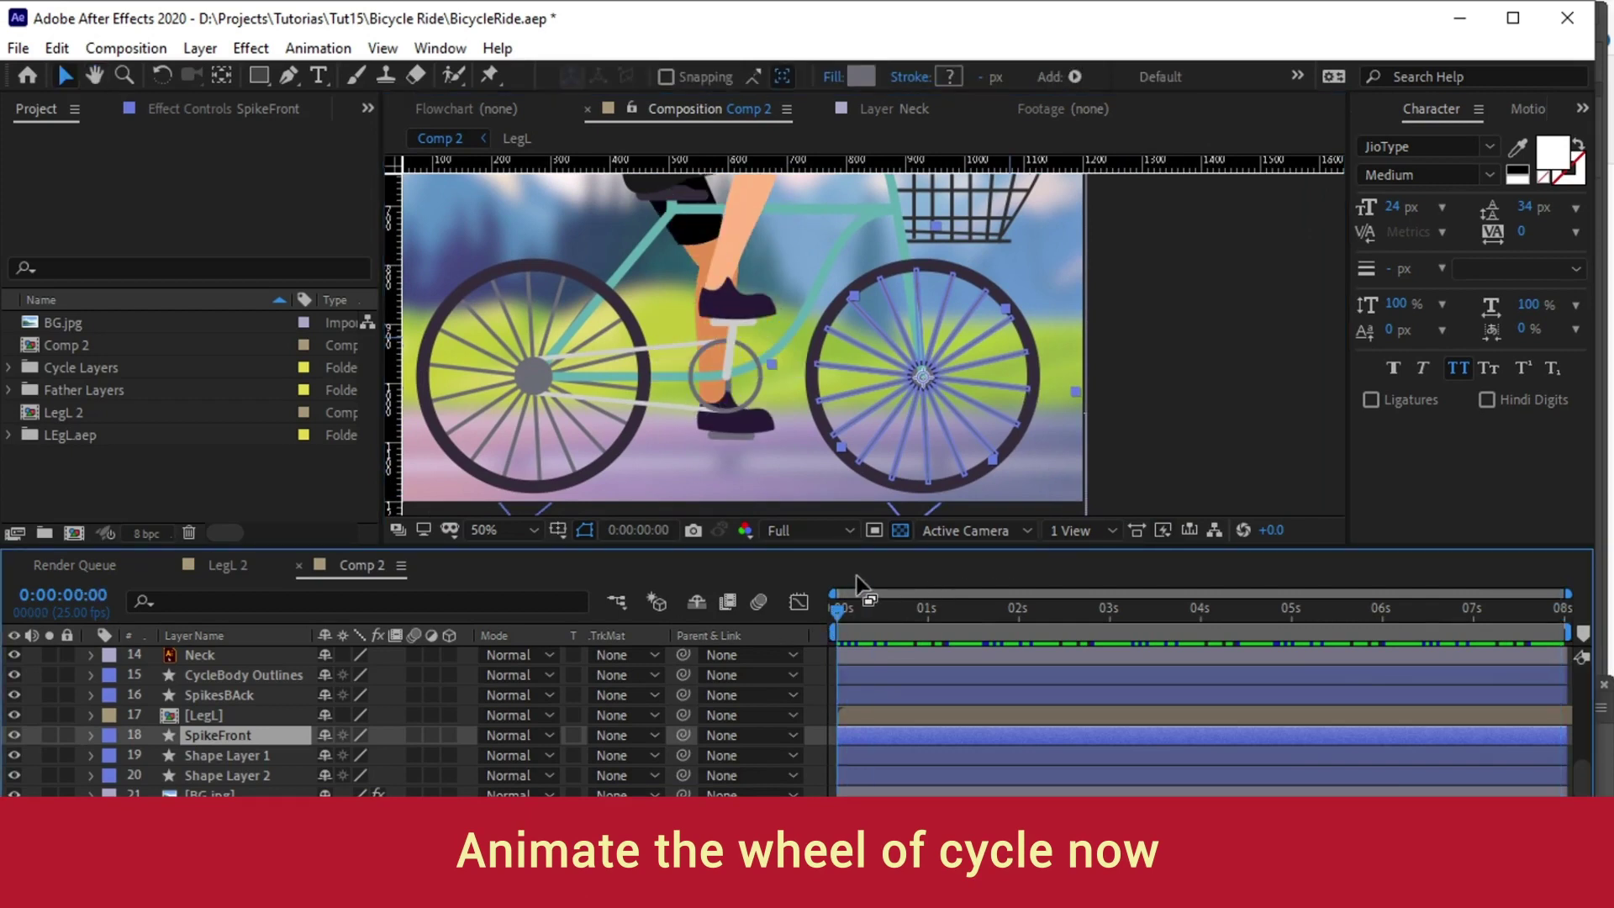
- Clear SpikeFront's own Rotation keyframe and add starting Rotation keyframes at 0° to SpikesBAck and SpikeFront together
key(ctrl)
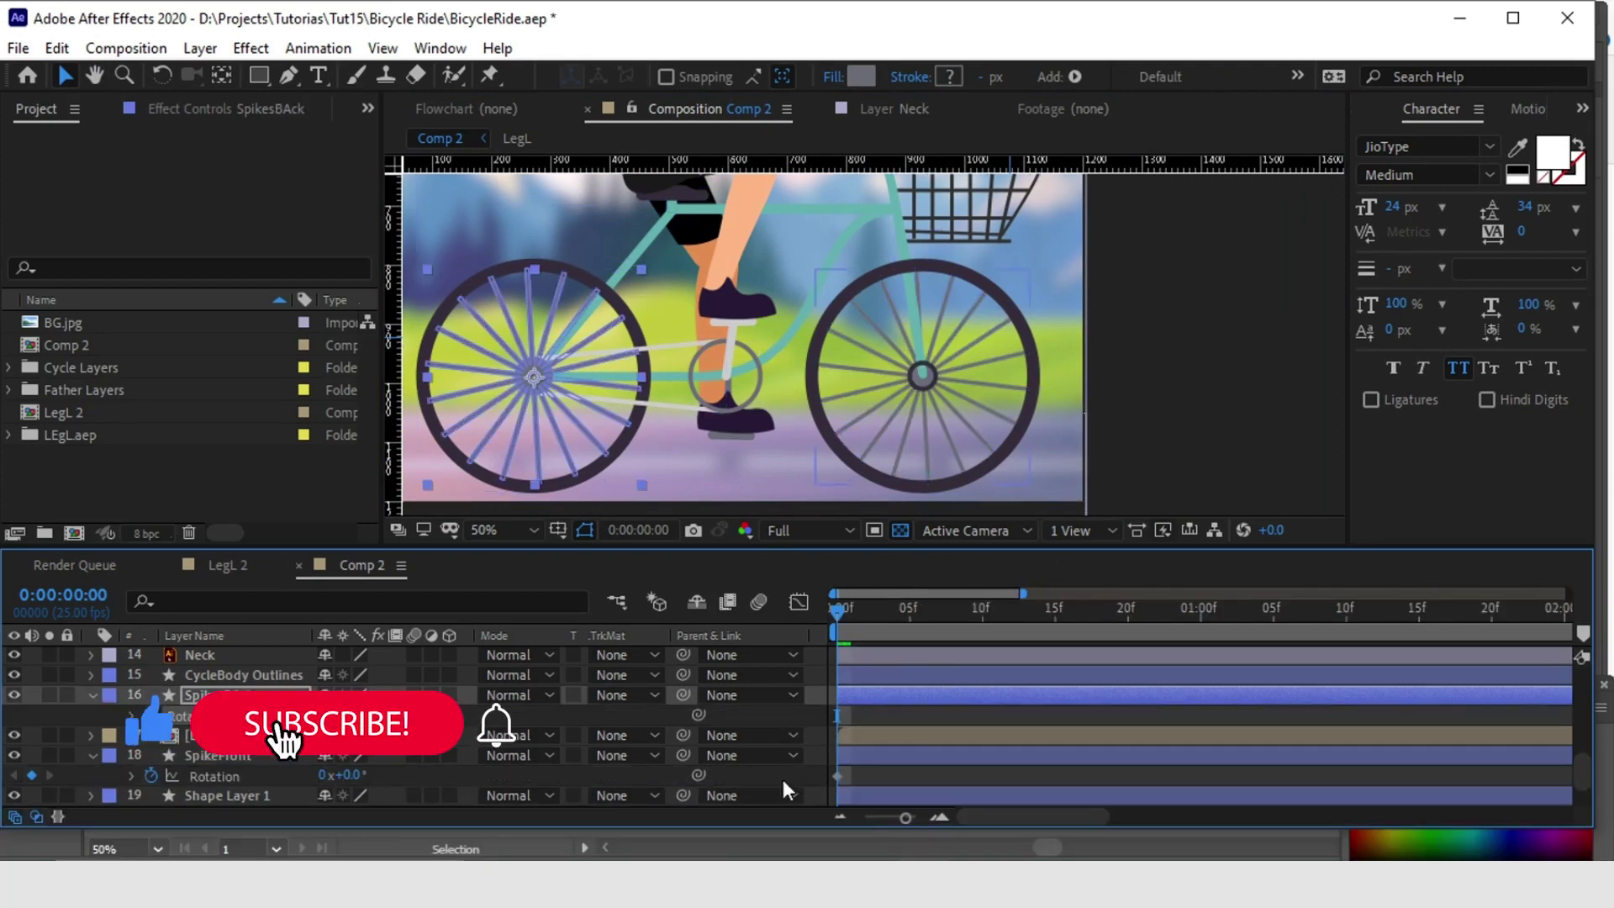
click(151, 775)
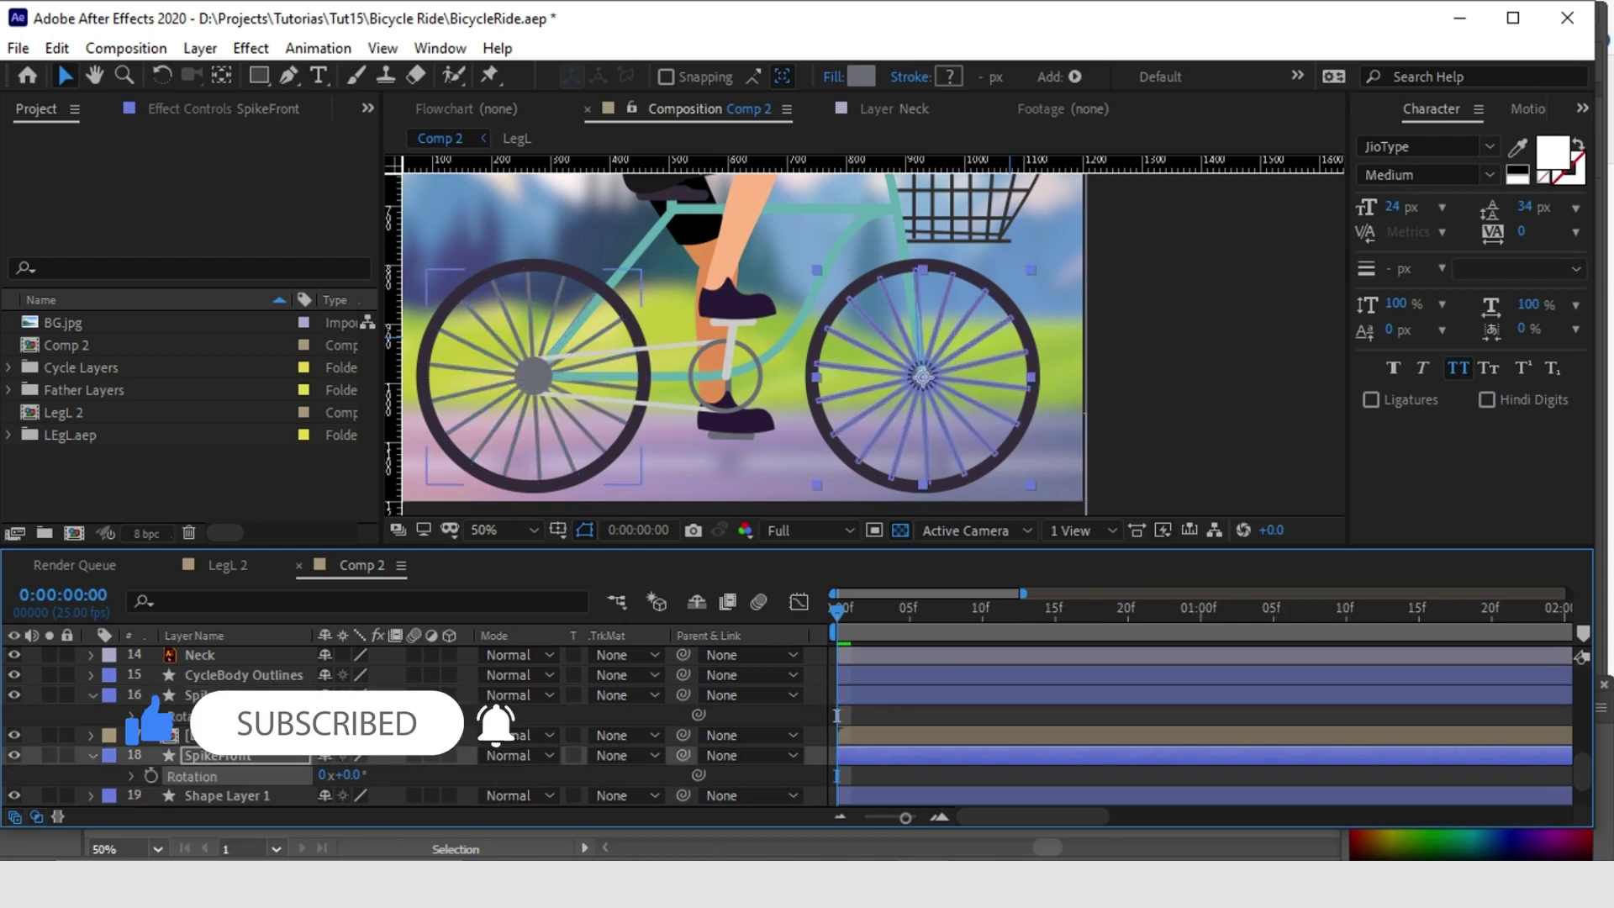
click(223, 695)
ctrl+click(229, 758)
click(214, 719)
ctrl+click(188, 774)
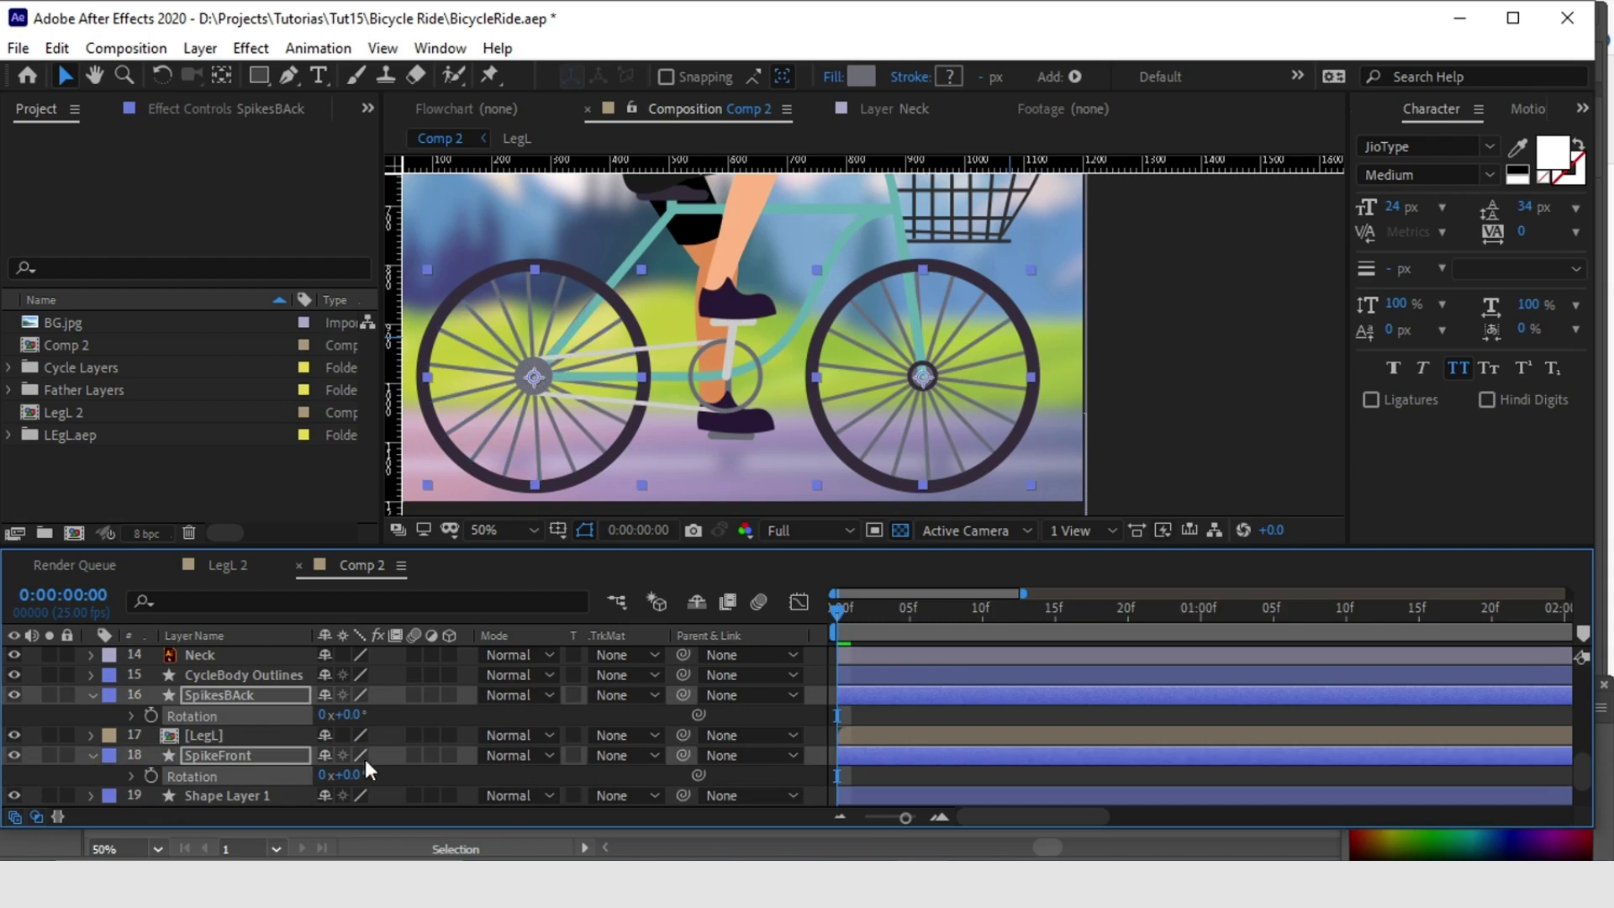
click(150, 716)
- Keyframe the Rotation of SpikesBAck and SpikeFront together at 320° at 0:00:01:15 and check the turning spokes
drag(1228, 608, 1417, 628)
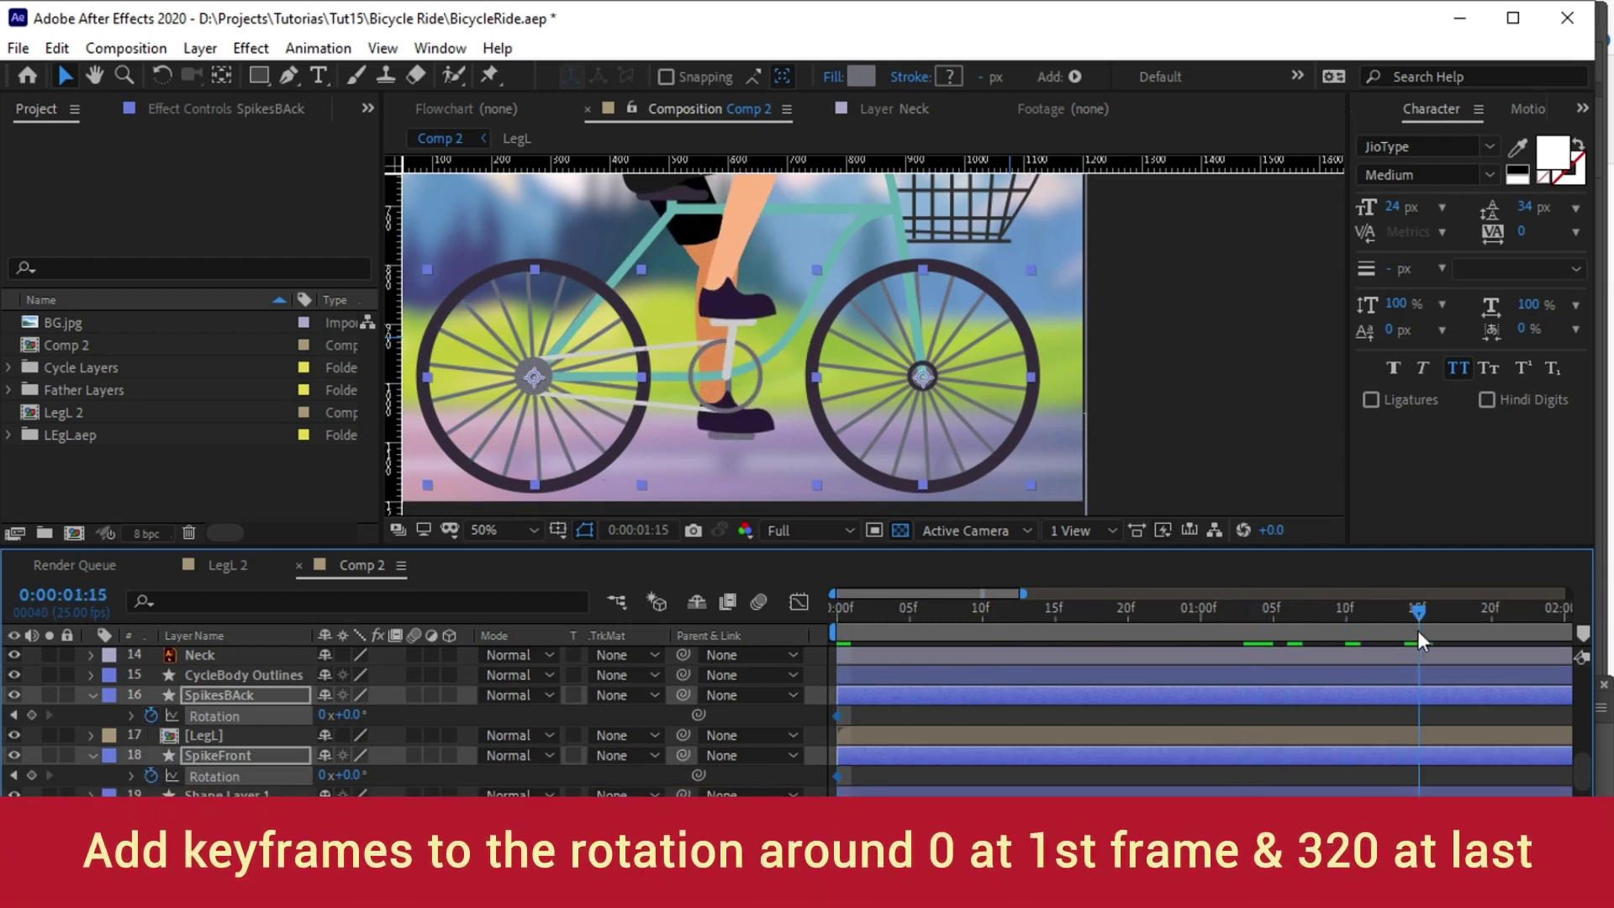
click(344, 715)
text(320)
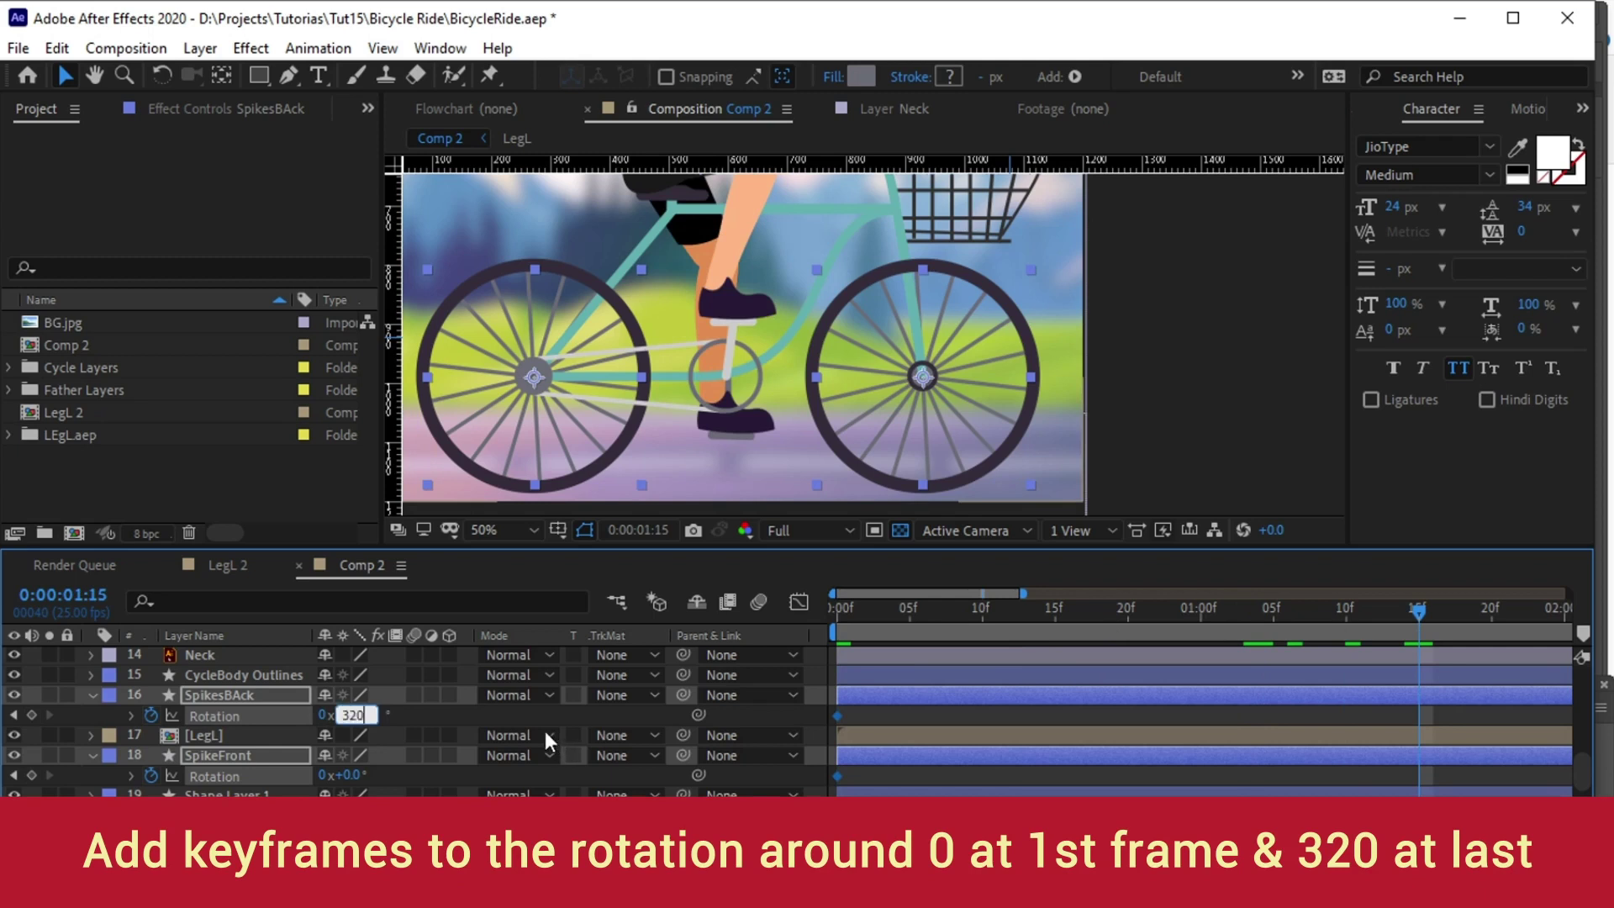
key(Return)
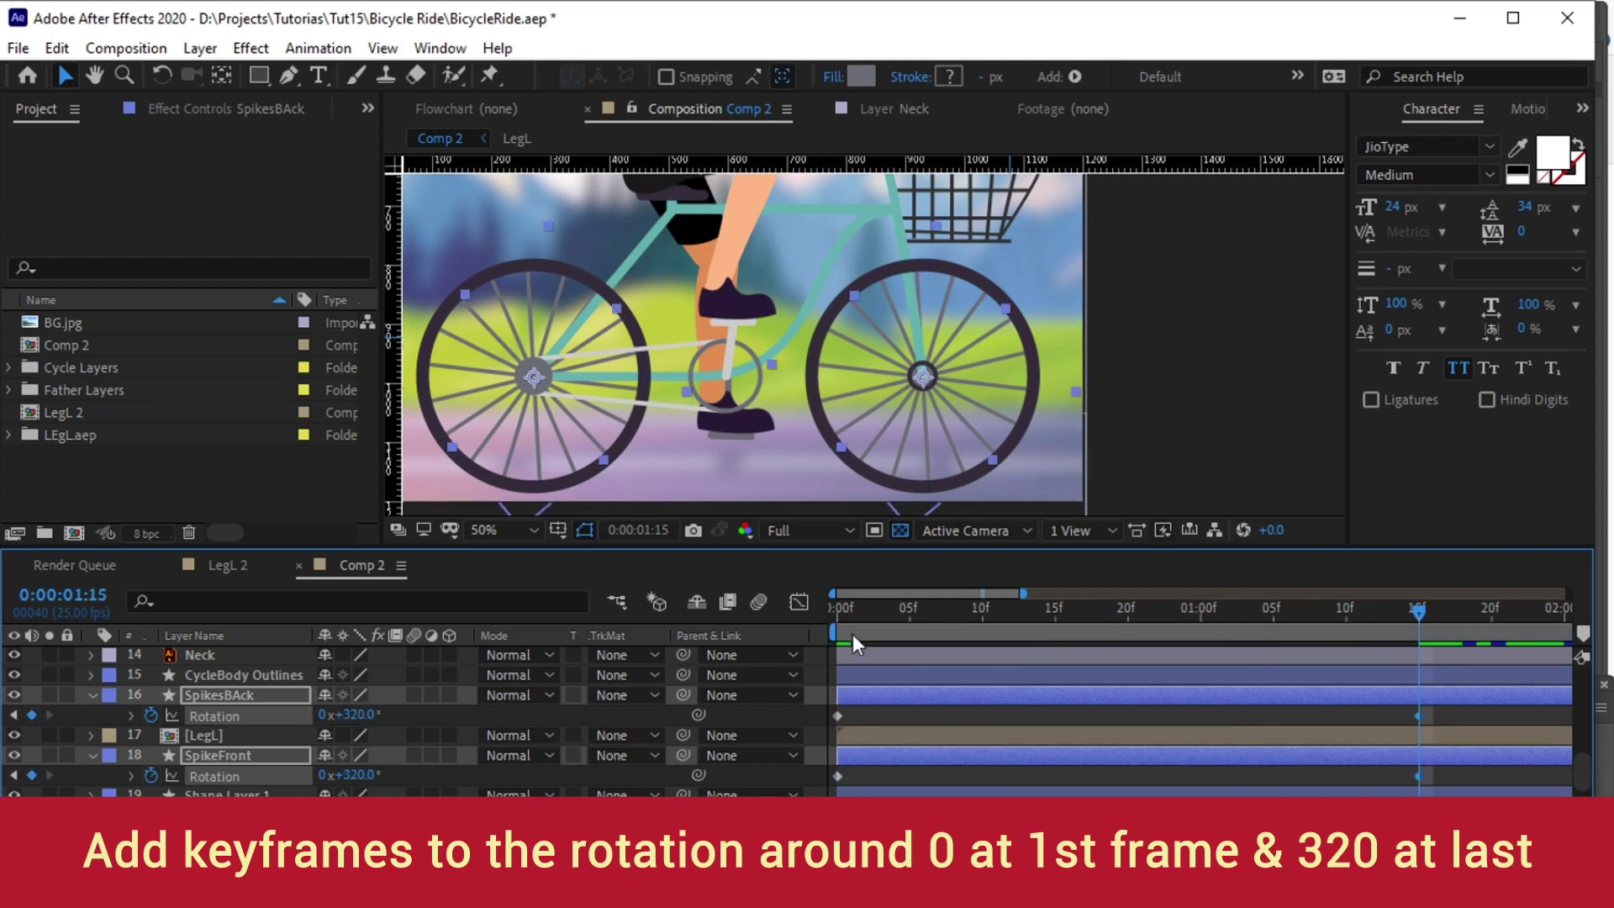
drag(869, 607, 1303, 688)
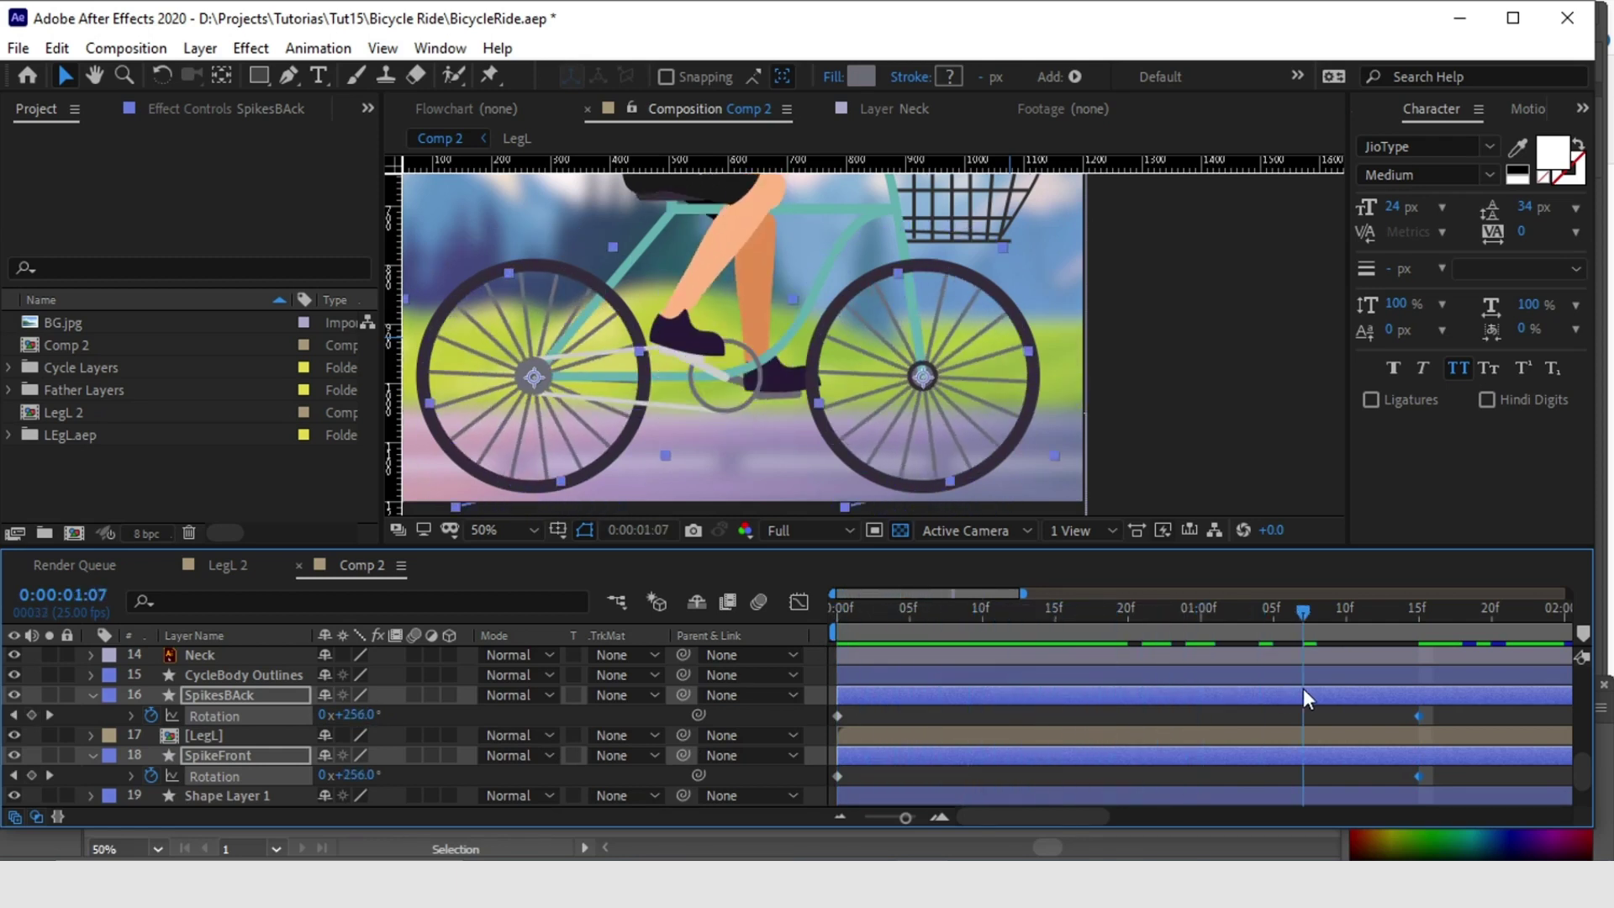
- Add the expression loopOutDuration(type = "cycle", duration = 0) to SpikesBAck's Rotation and copy the expression text
alt+click(151, 715)
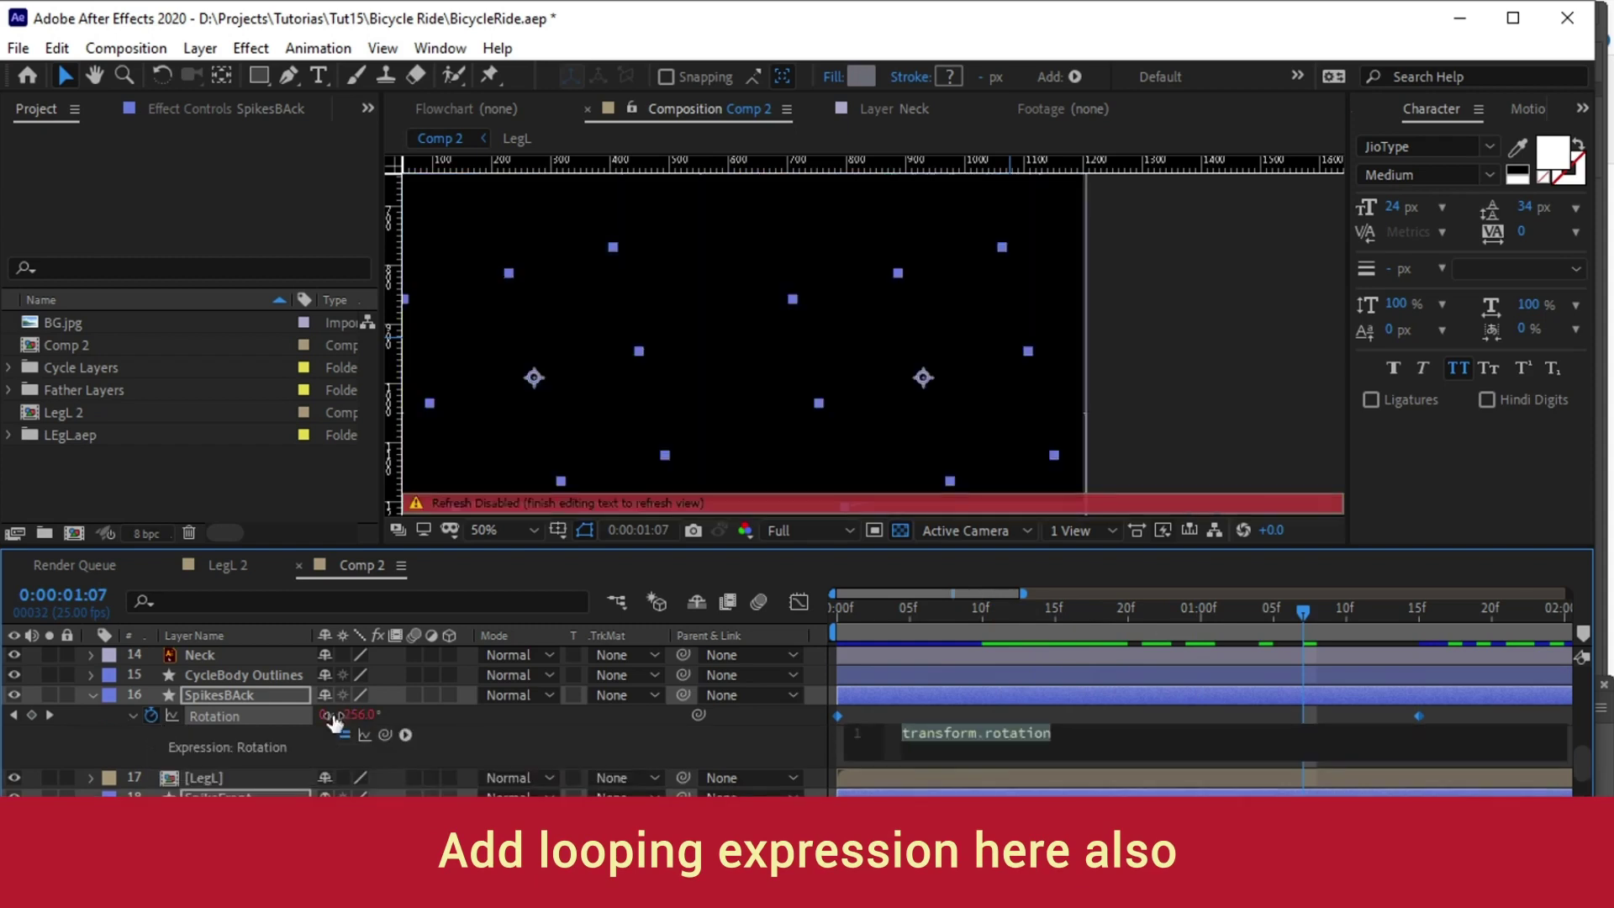
click(405, 734)
mouse_move(504, 587)
click(740, 227)
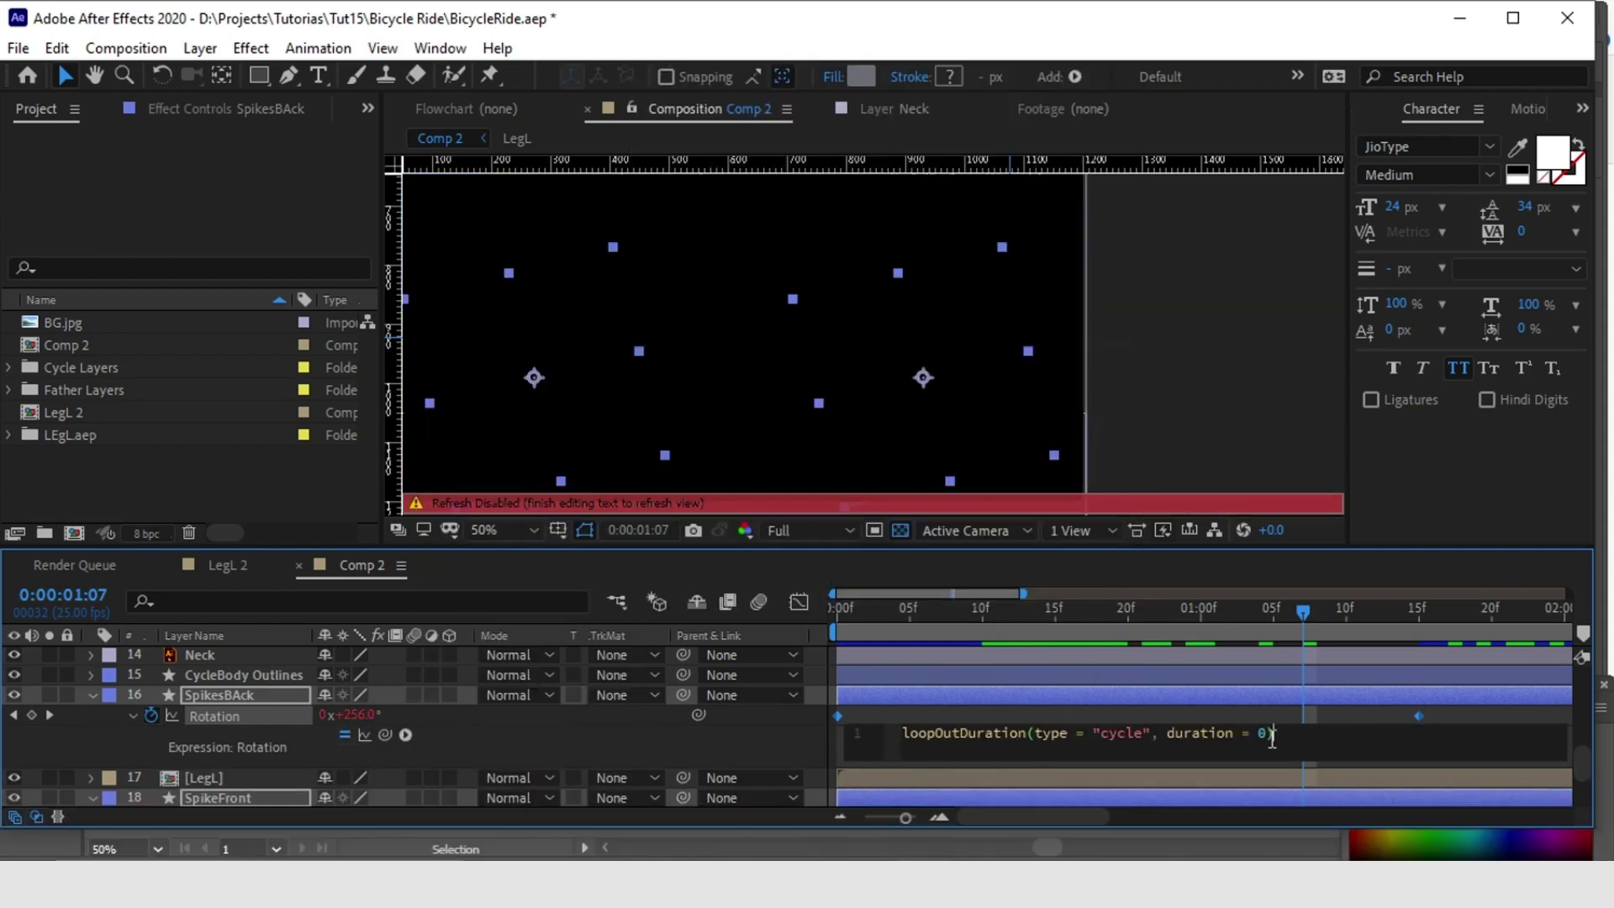
drag(1294, 740, 897, 740)
key(ctrl+c)
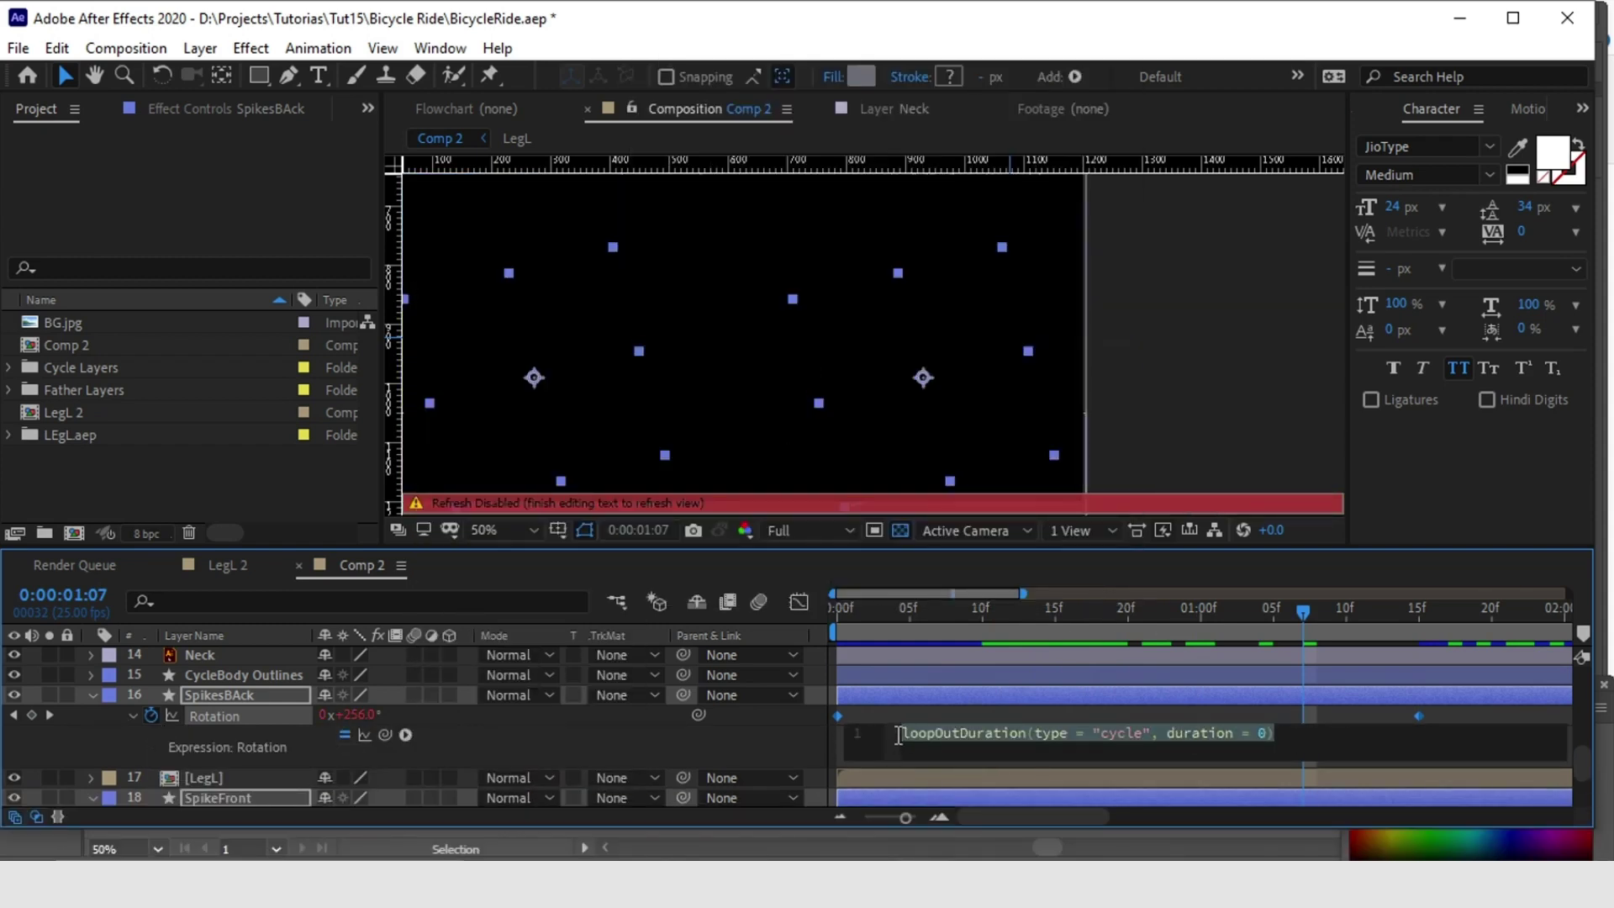
- Enable an expression on SpikeFront's Rotation and paste the copied loopOutDuration cycle expression into it
scroll(309, 752, down, 1)
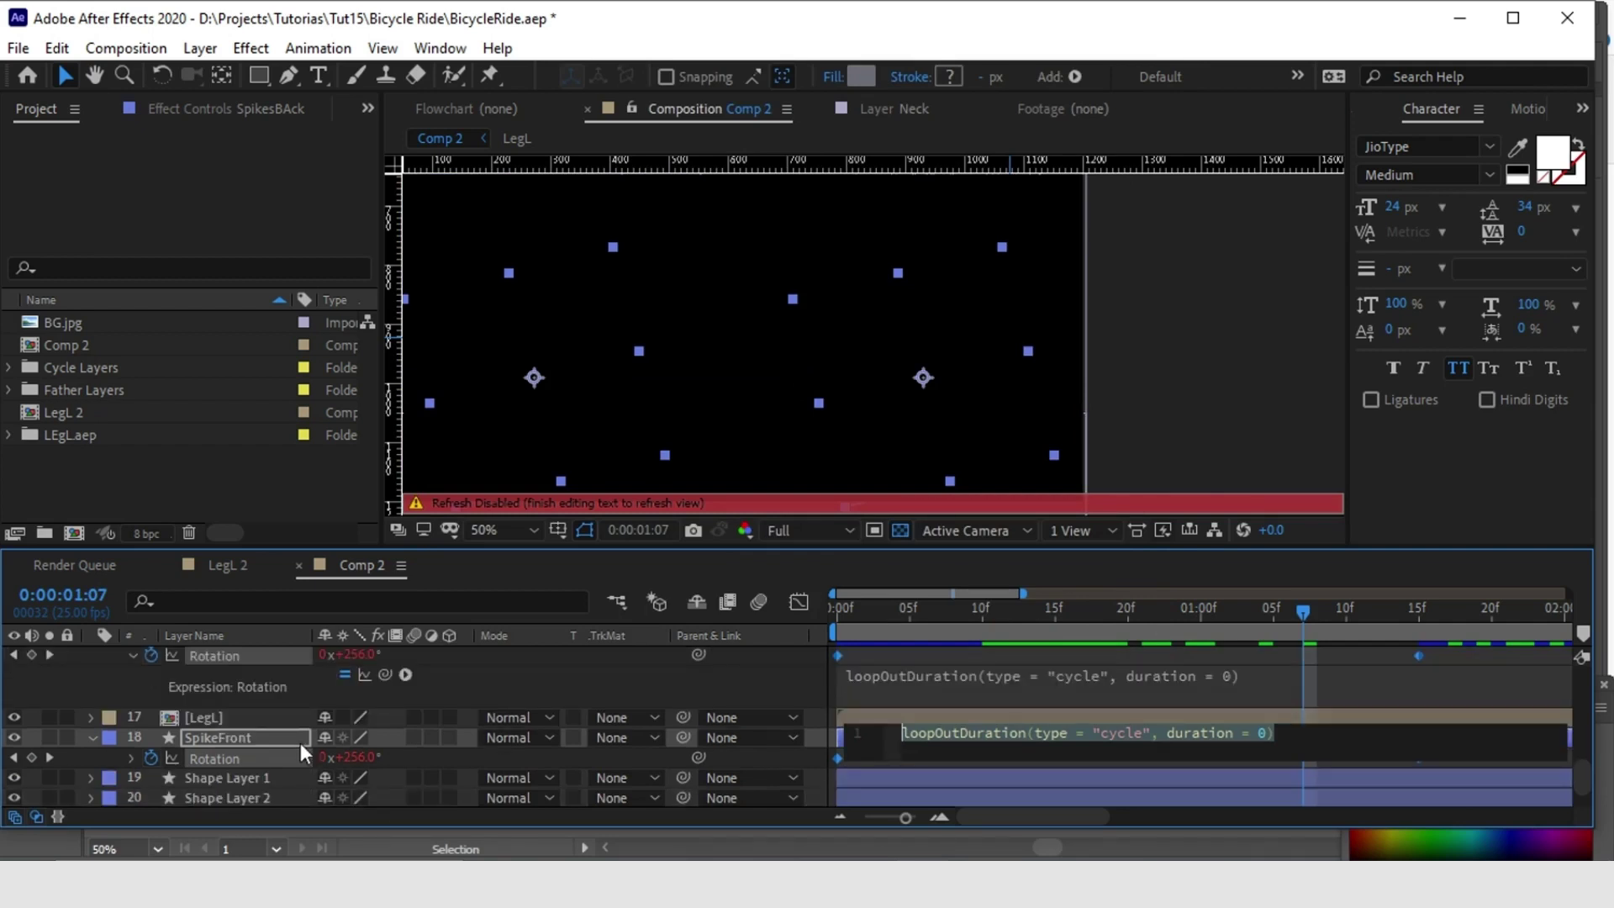
click(123, 762)
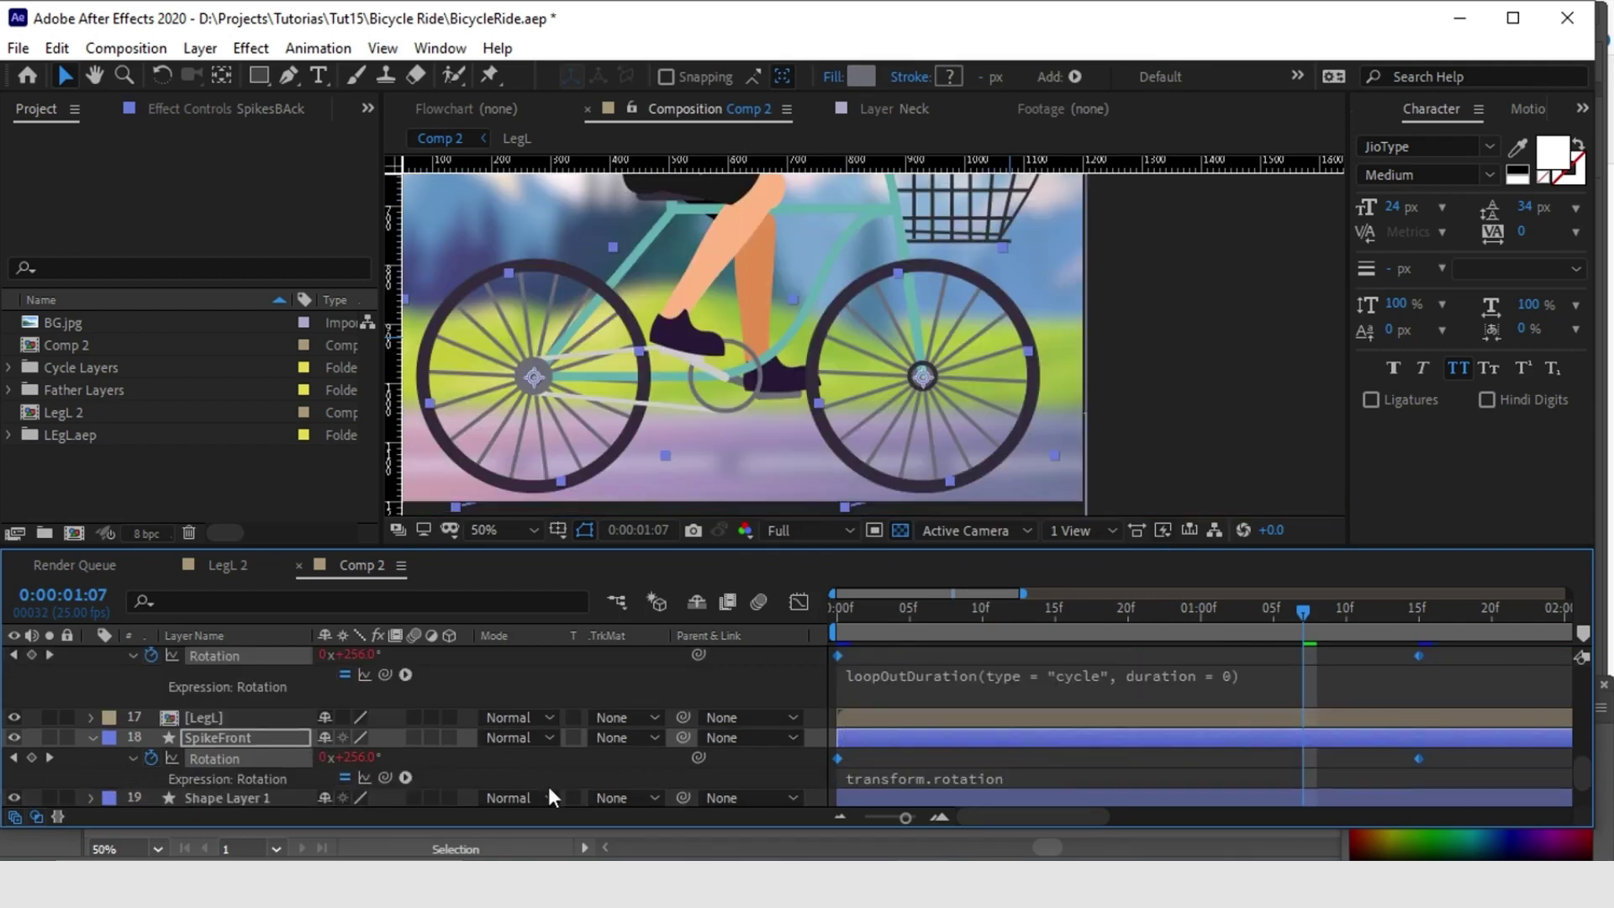
click(1029, 778)
key(ctrl+v)
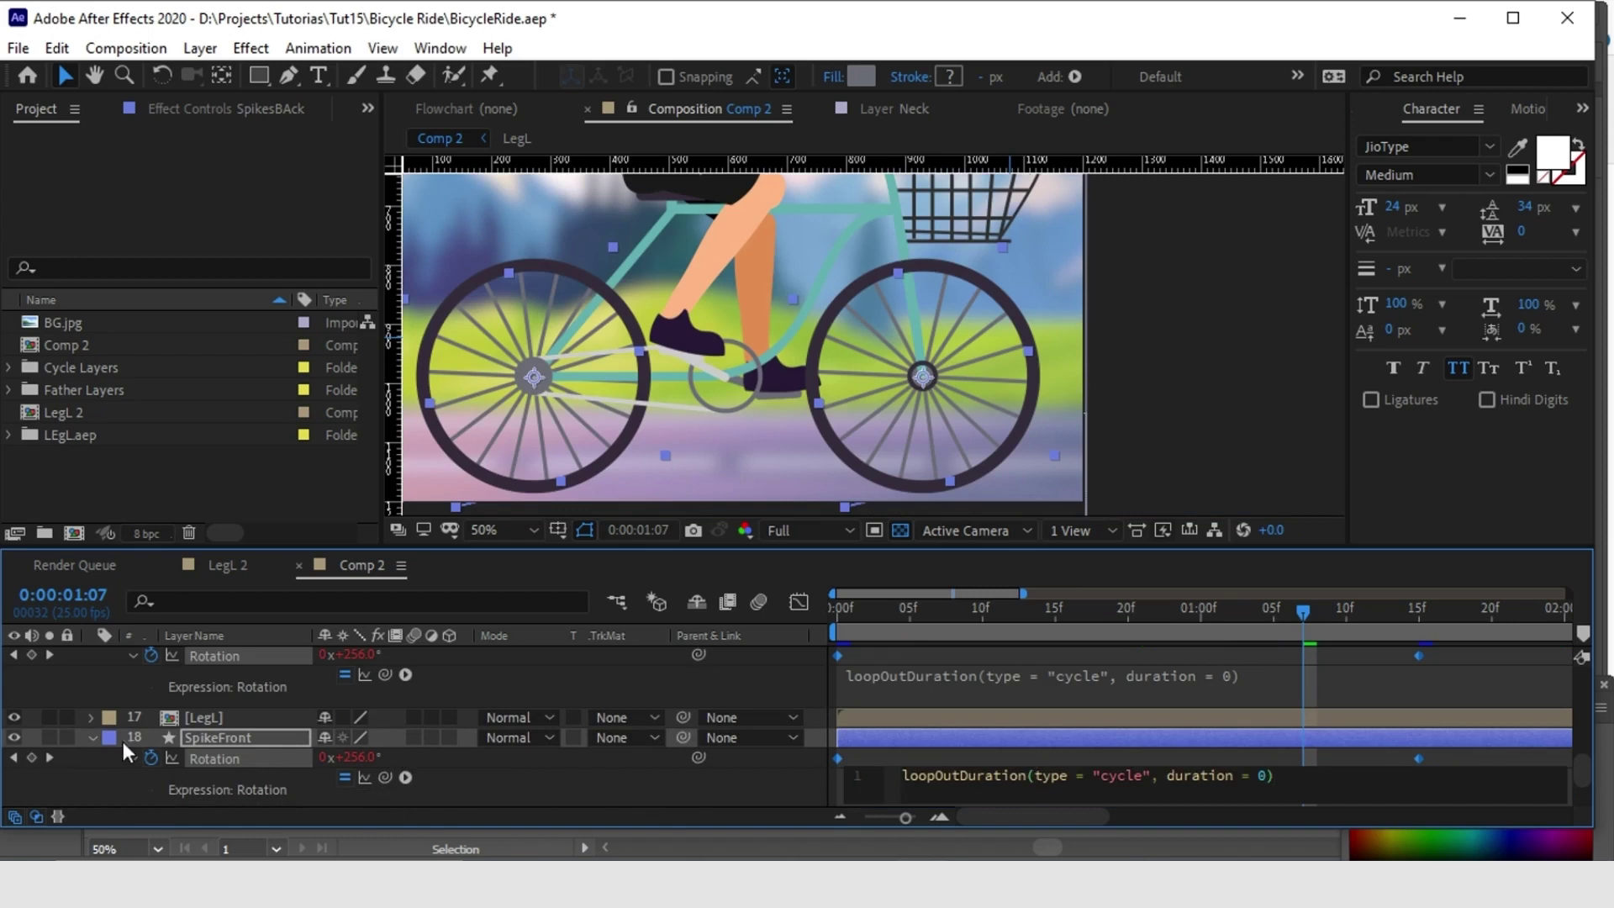
click(92, 737)
scroll(859, 721, up, 1)
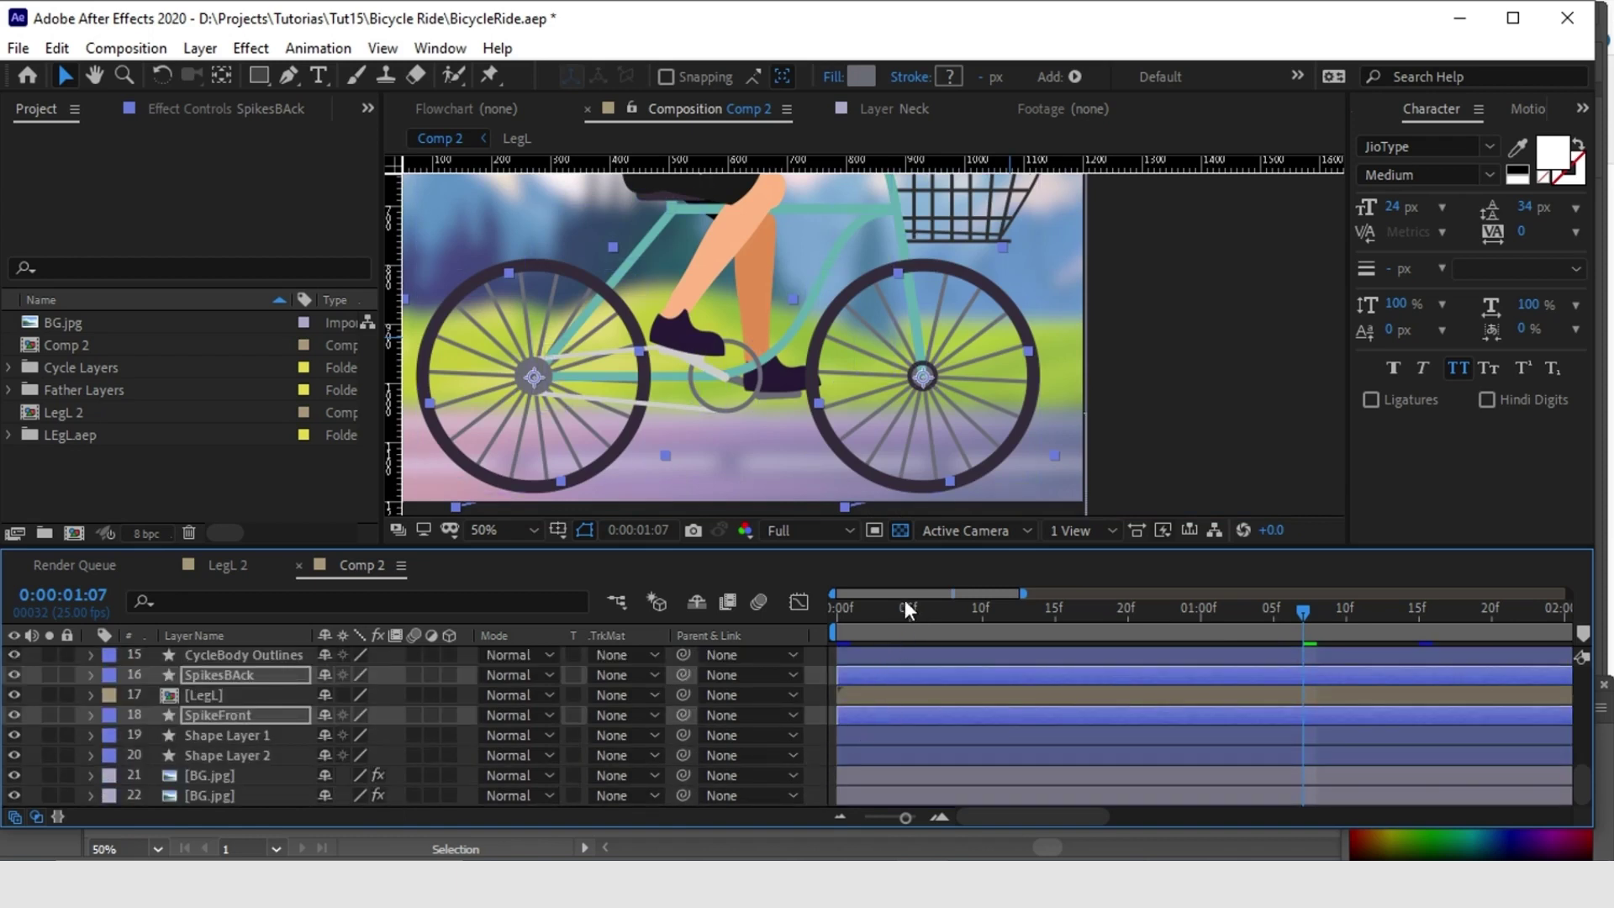
- Review the pedalling legs and rotating wheel spokes by scrubbing through Comp 2 from the first frame
click(1264, 461)
click(877, 593)
drag(849, 612, 825, 613)
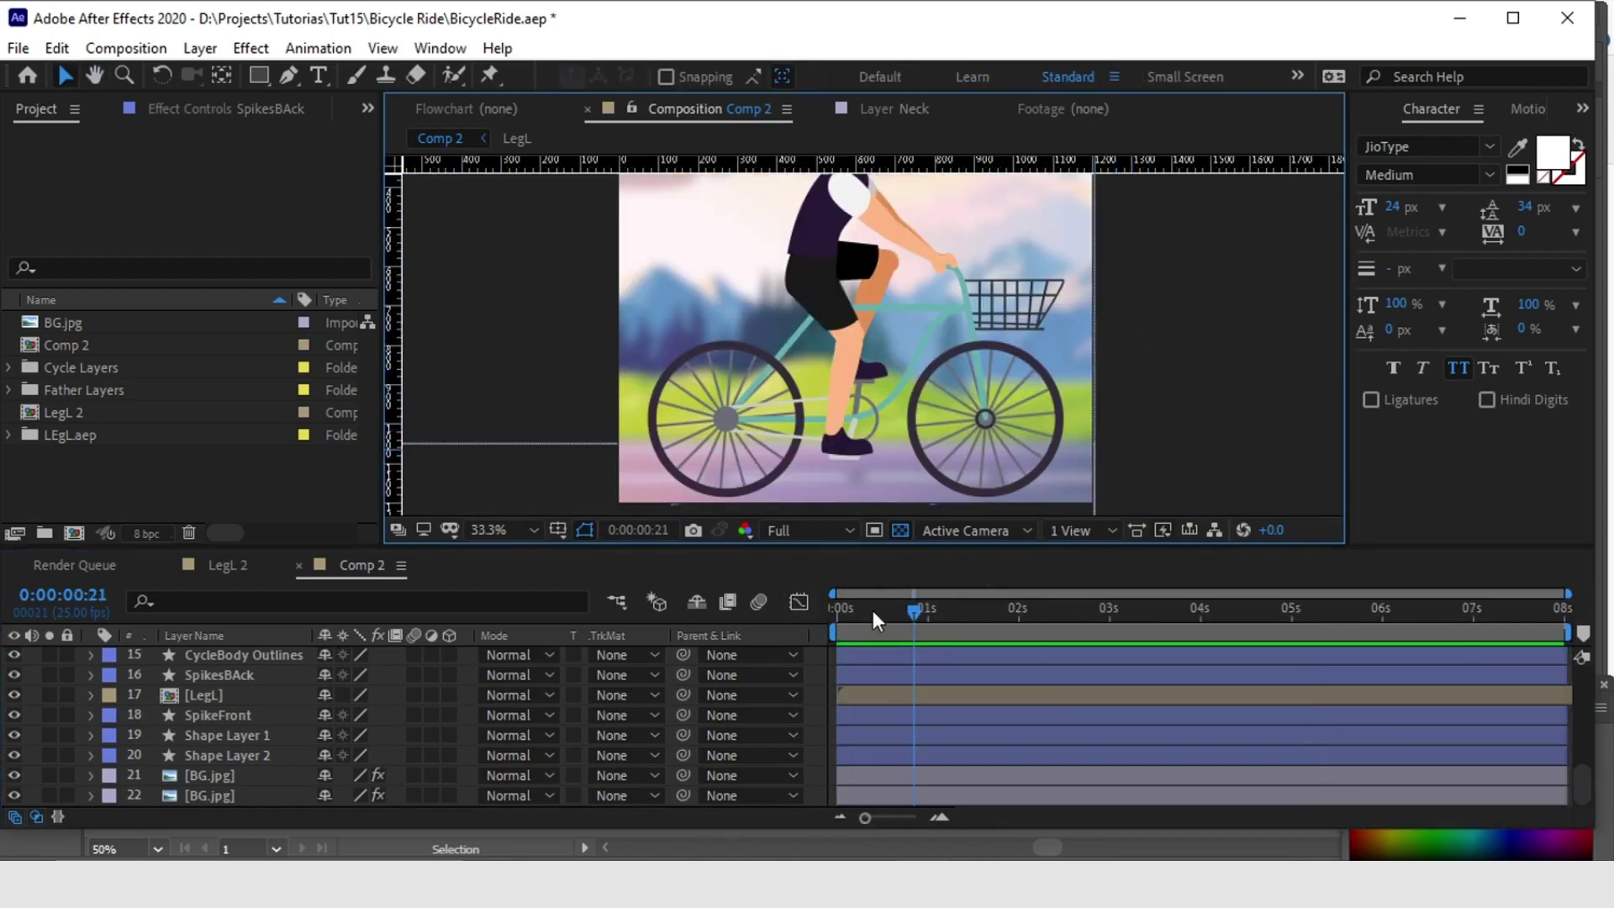
drag(872, 610, 1105, 621)
key(Home)
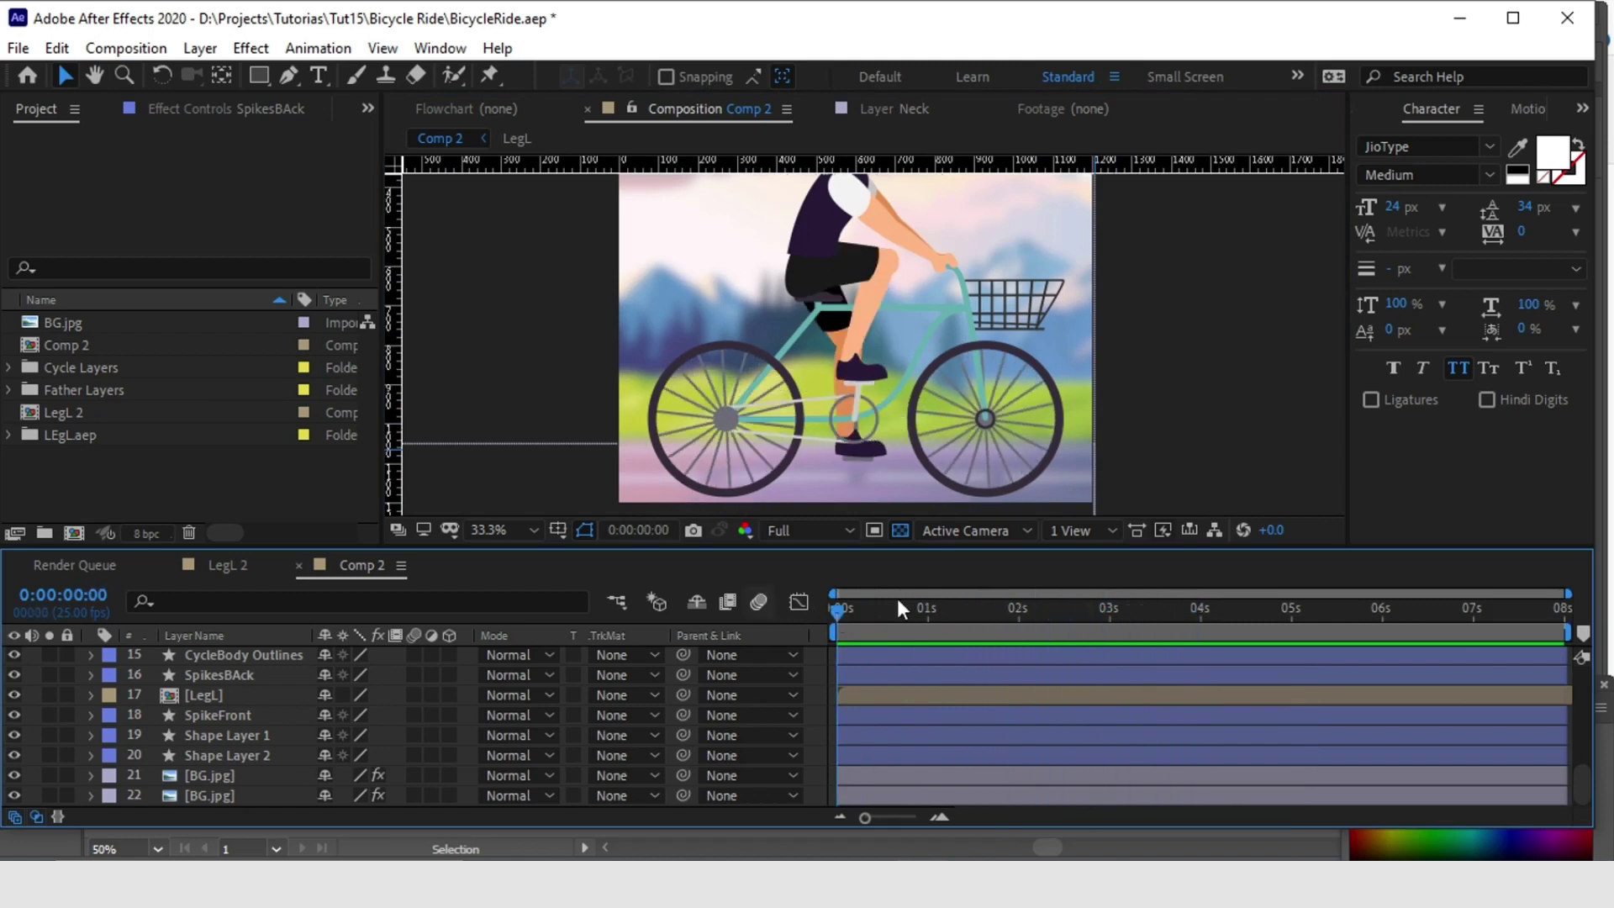
drag(835, 615, 1274, 654)
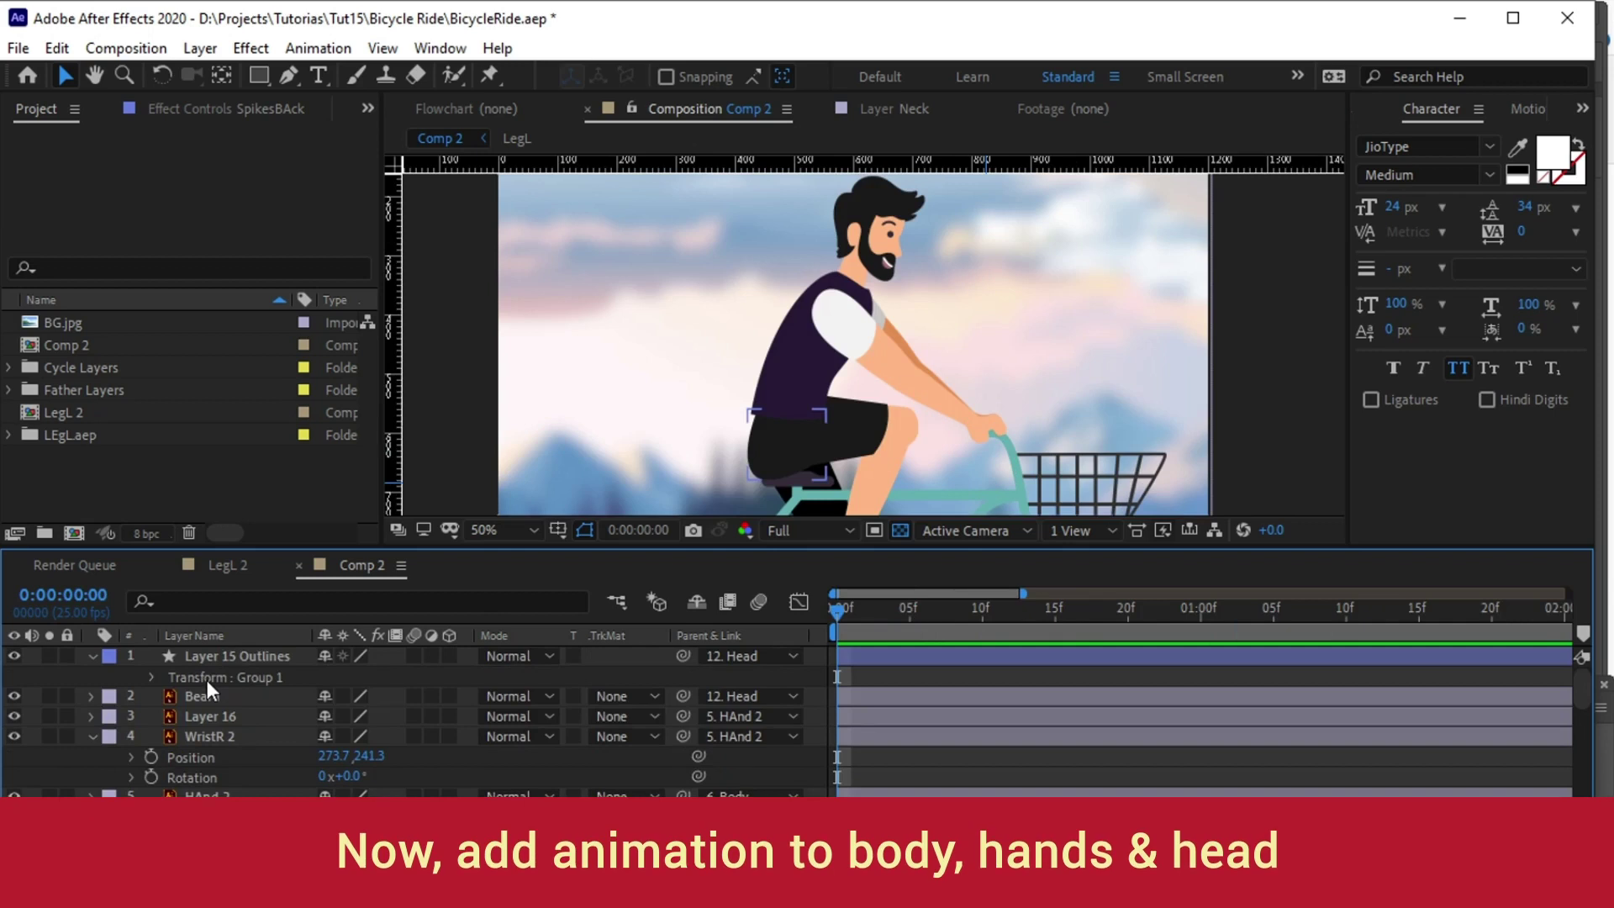
- Collapse the open properties of WristR 2 and Body, and show only the Body layer's Rotation property
click(92, 736)
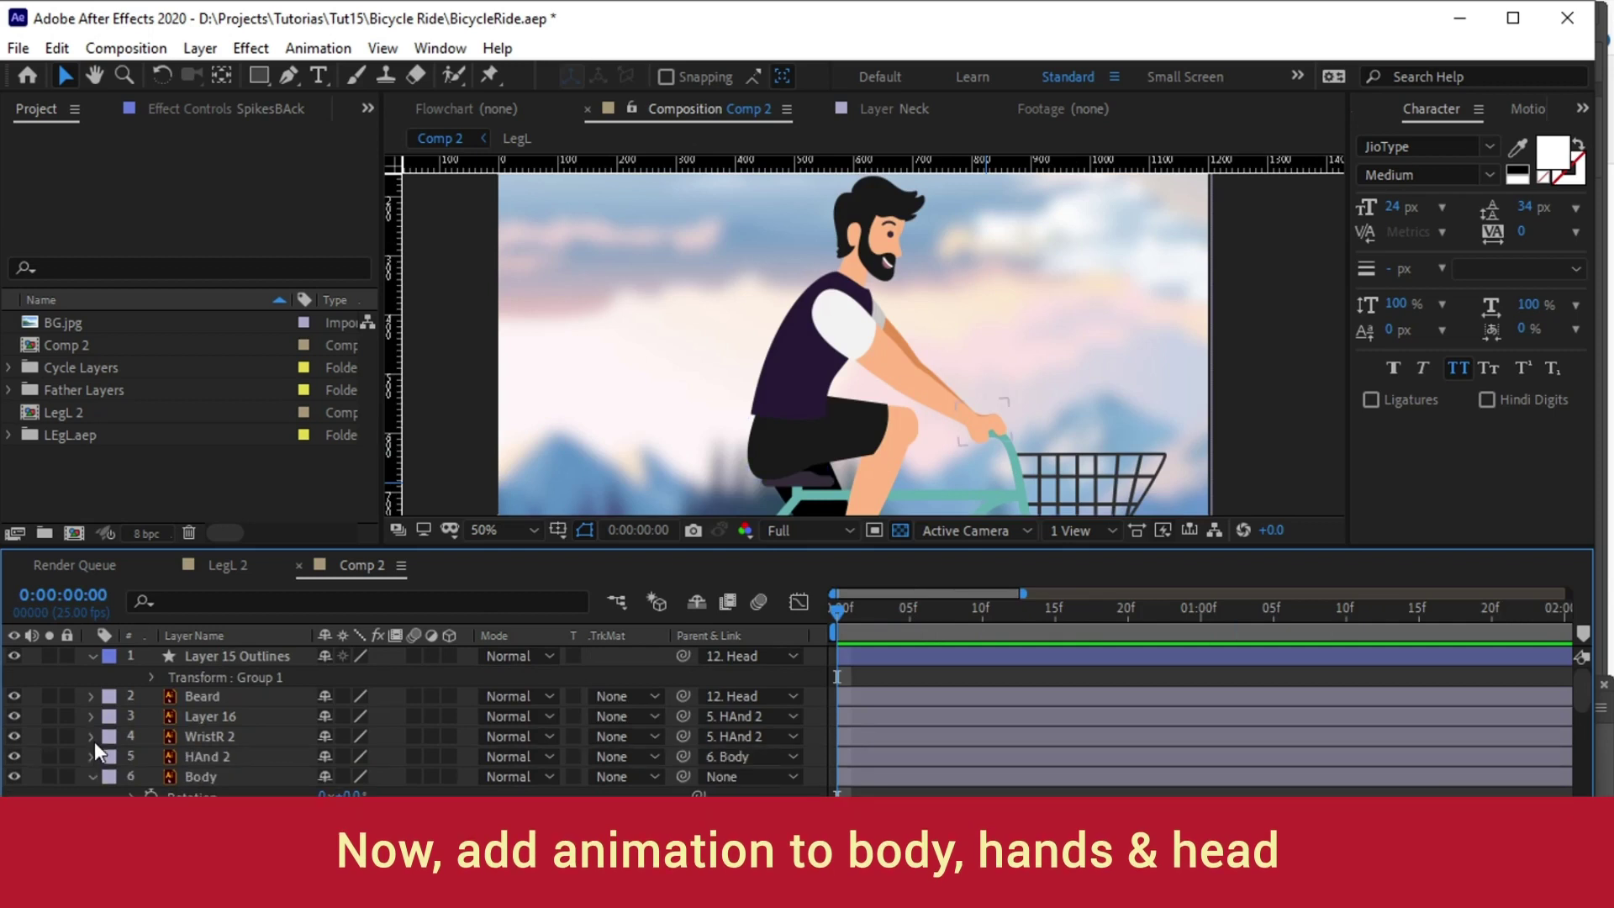
click(93, 776)
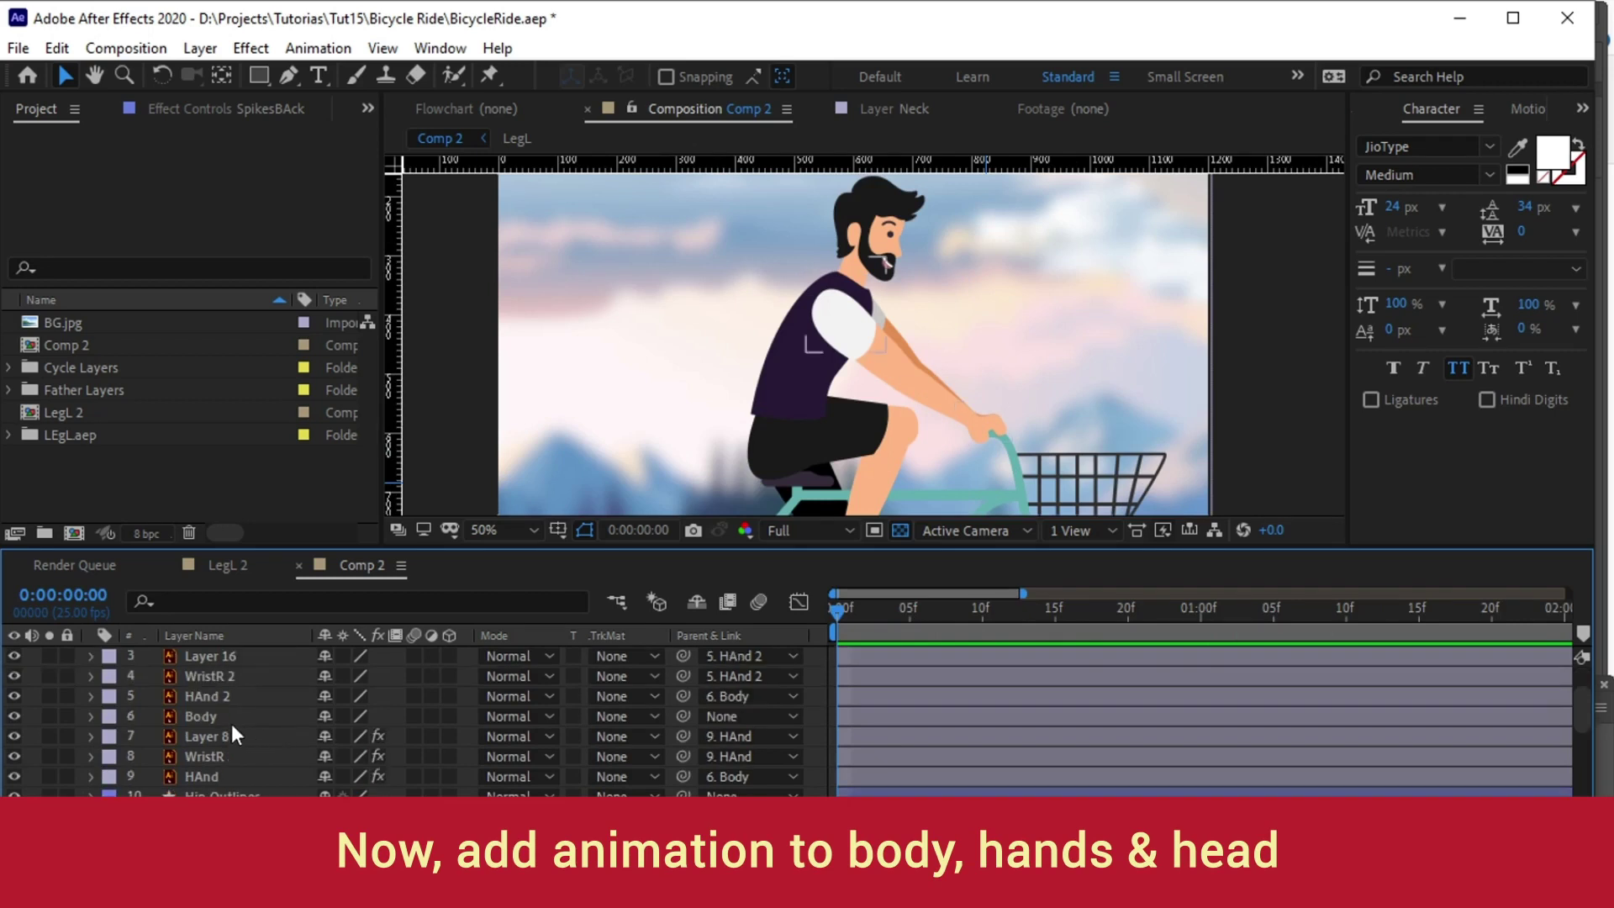
click(228, 721)
scroll(228, 721, down, 1)
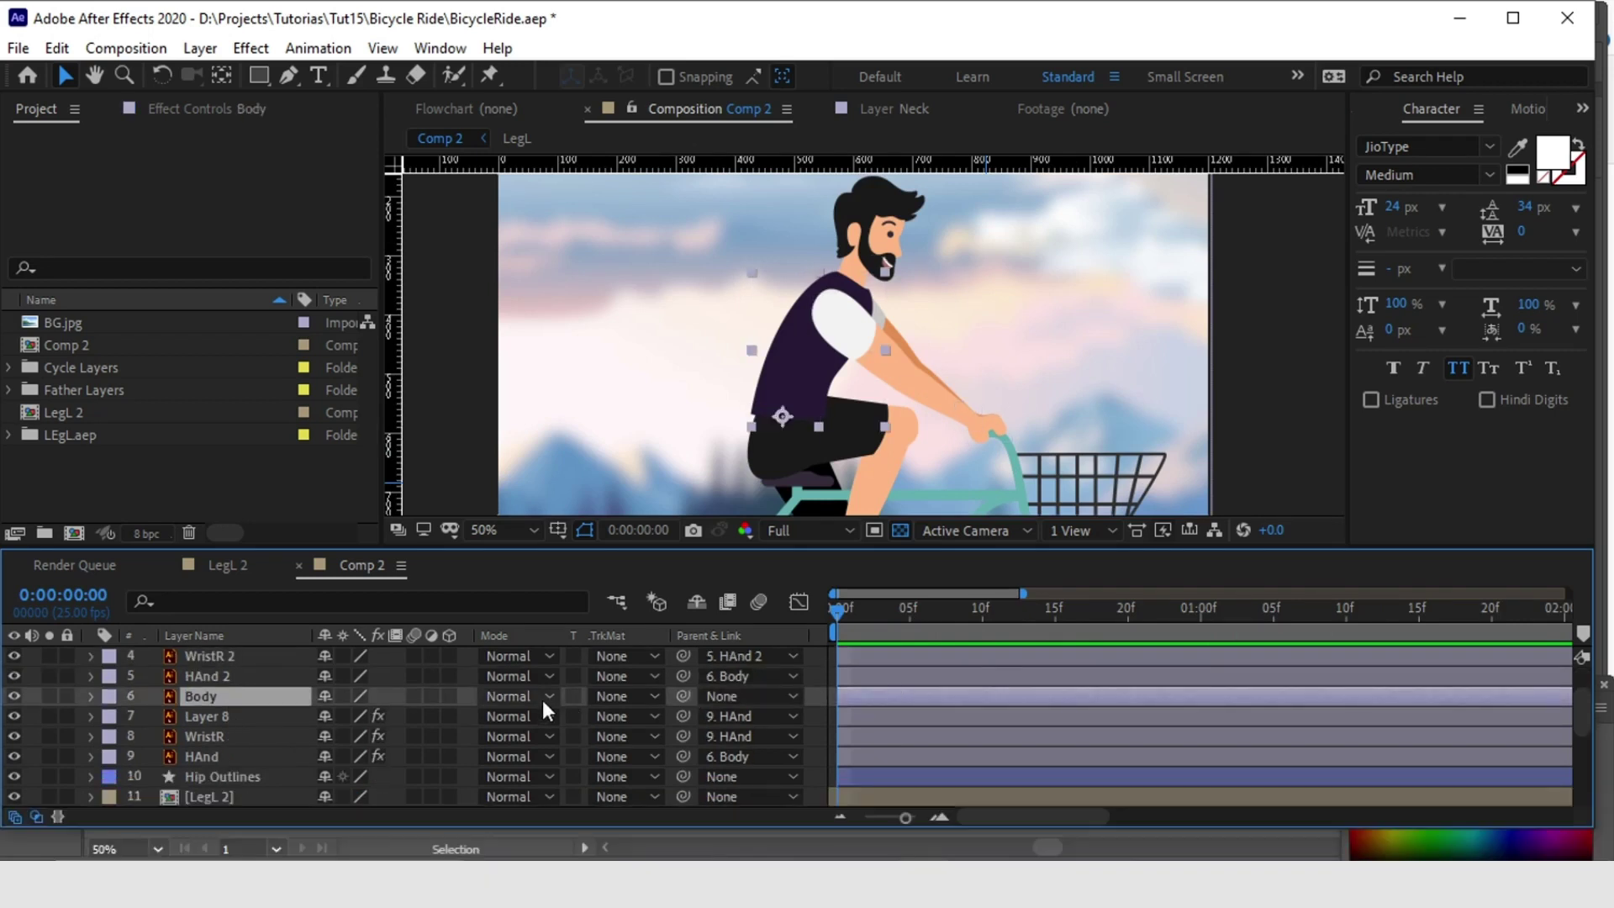
key(r)
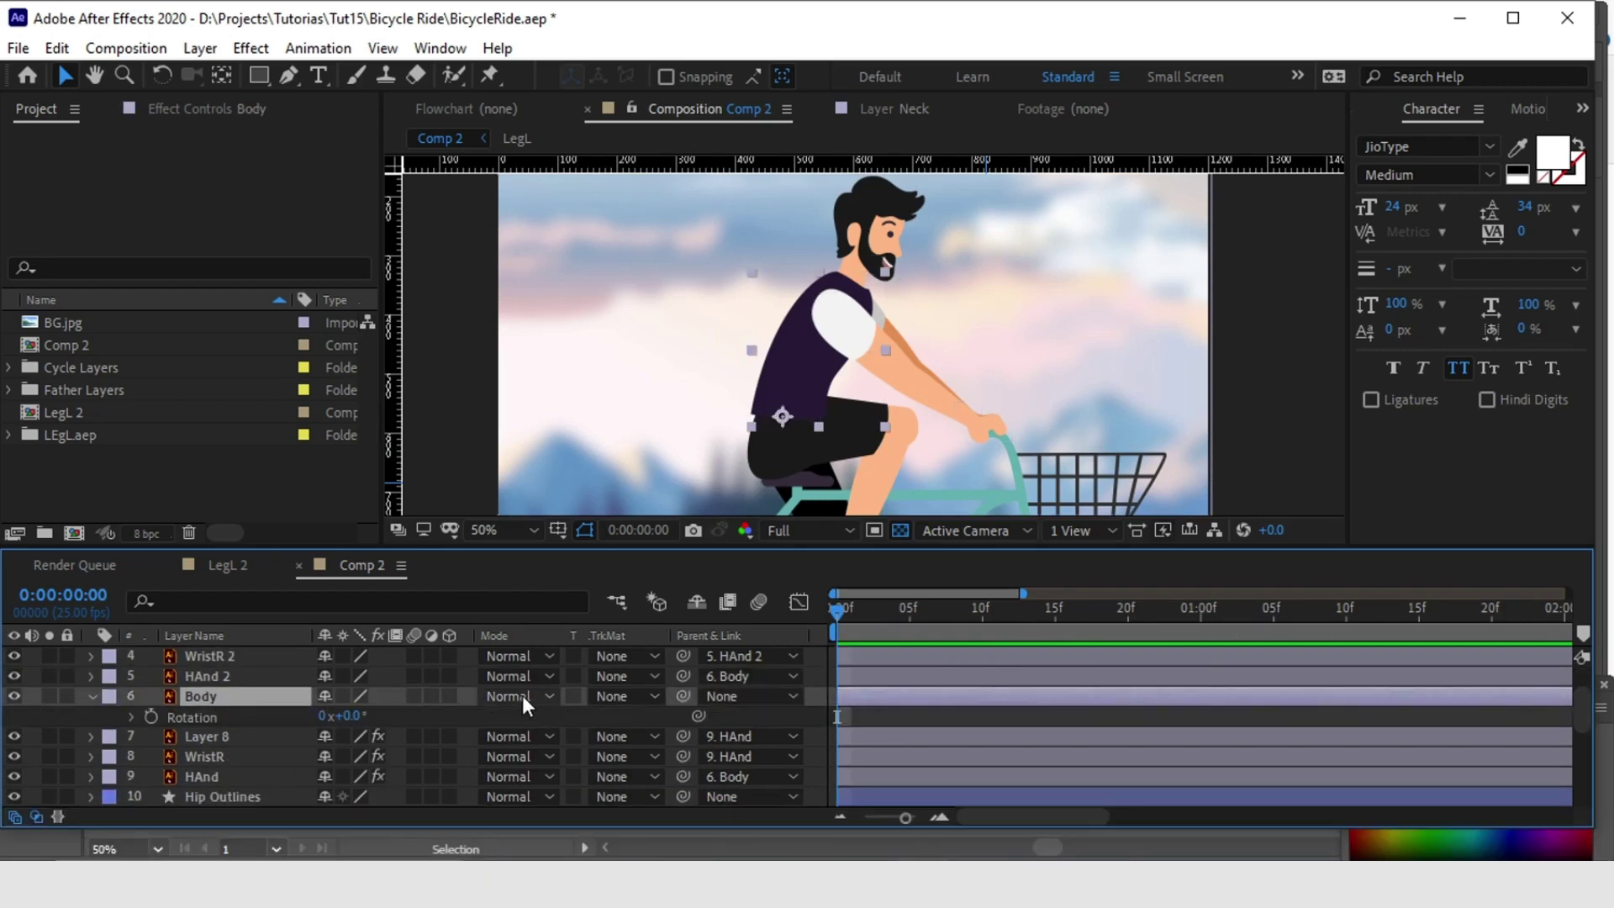
- Try keyframing the Body layer's Rotation from 0° at the first frame to -4° at 0:00:00:10
click(152, 716)
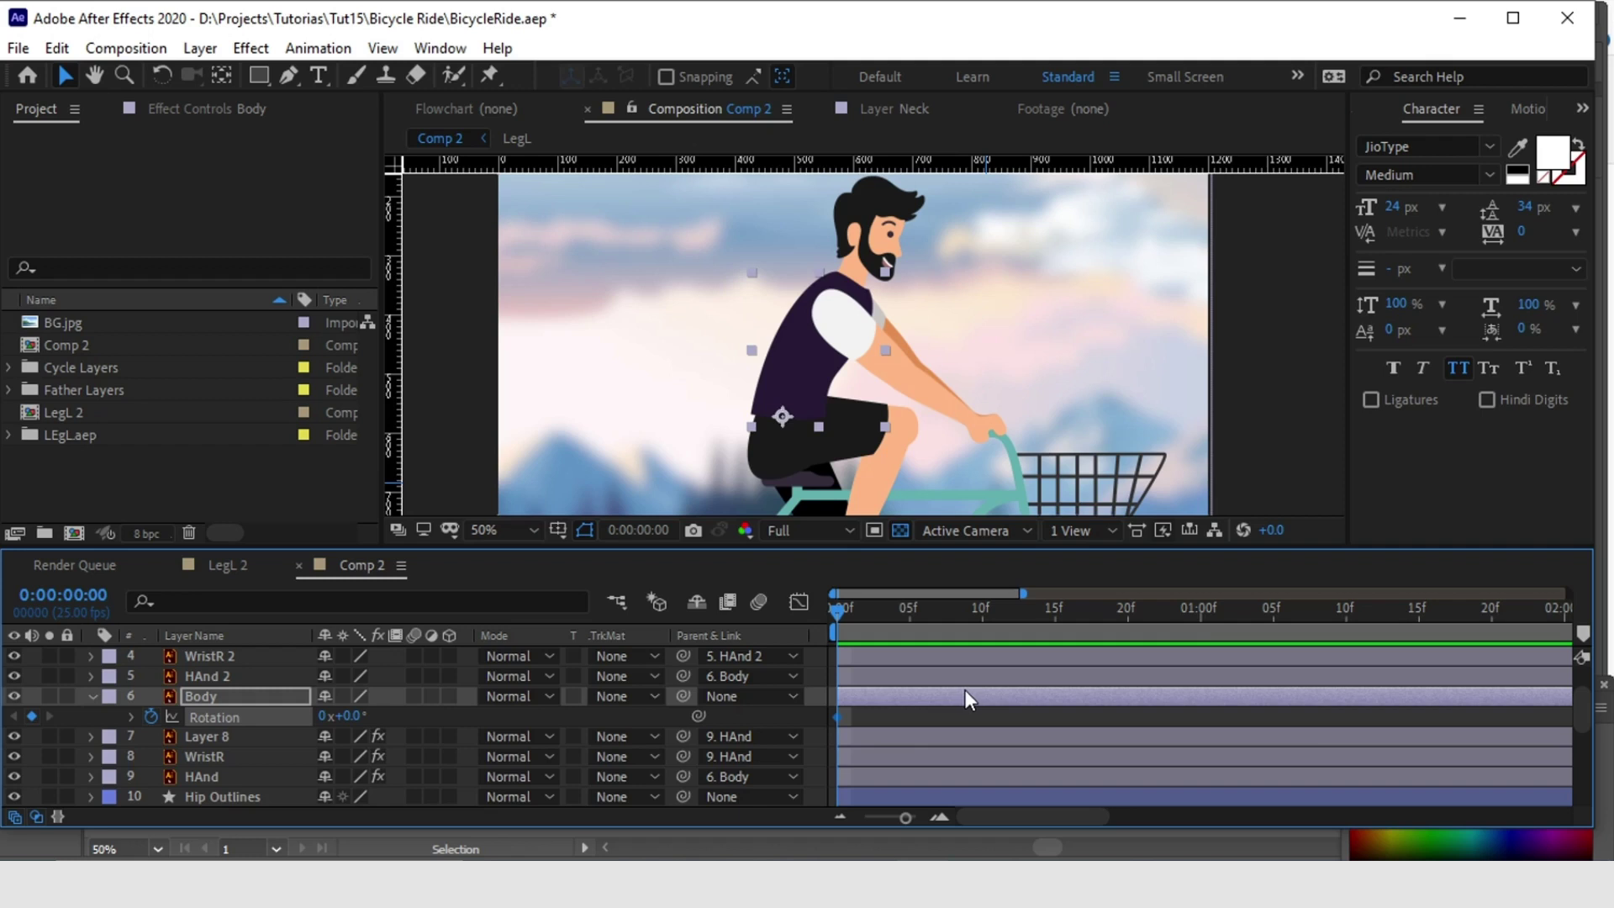
key(shift+Page_Down)
drag(355, 717, 348, 716)
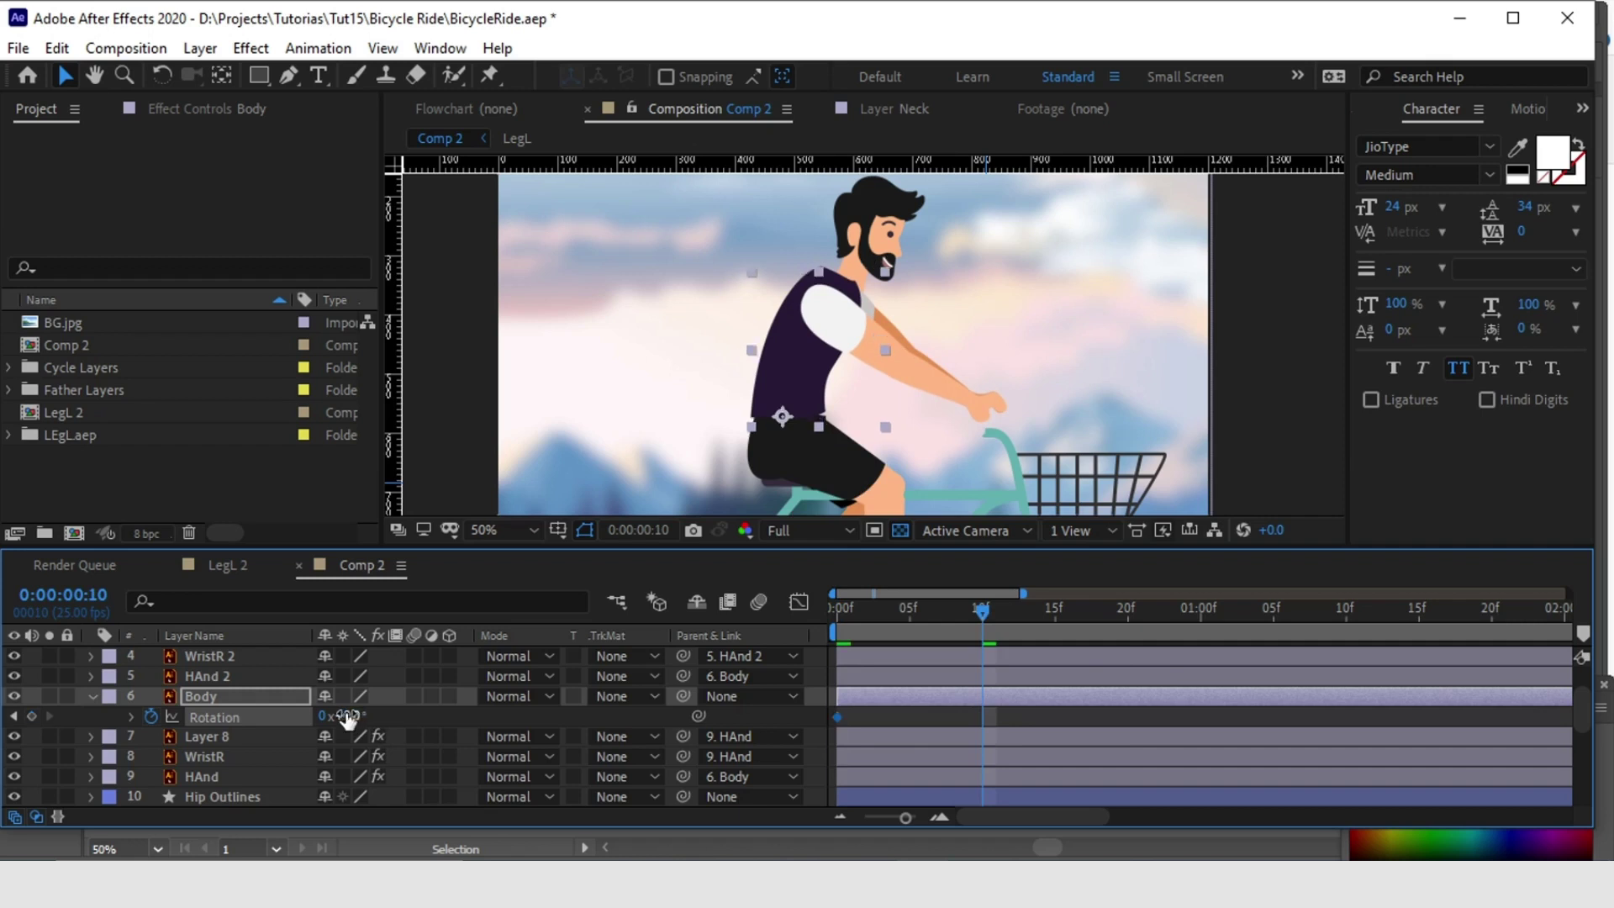
key(ctrl+z)
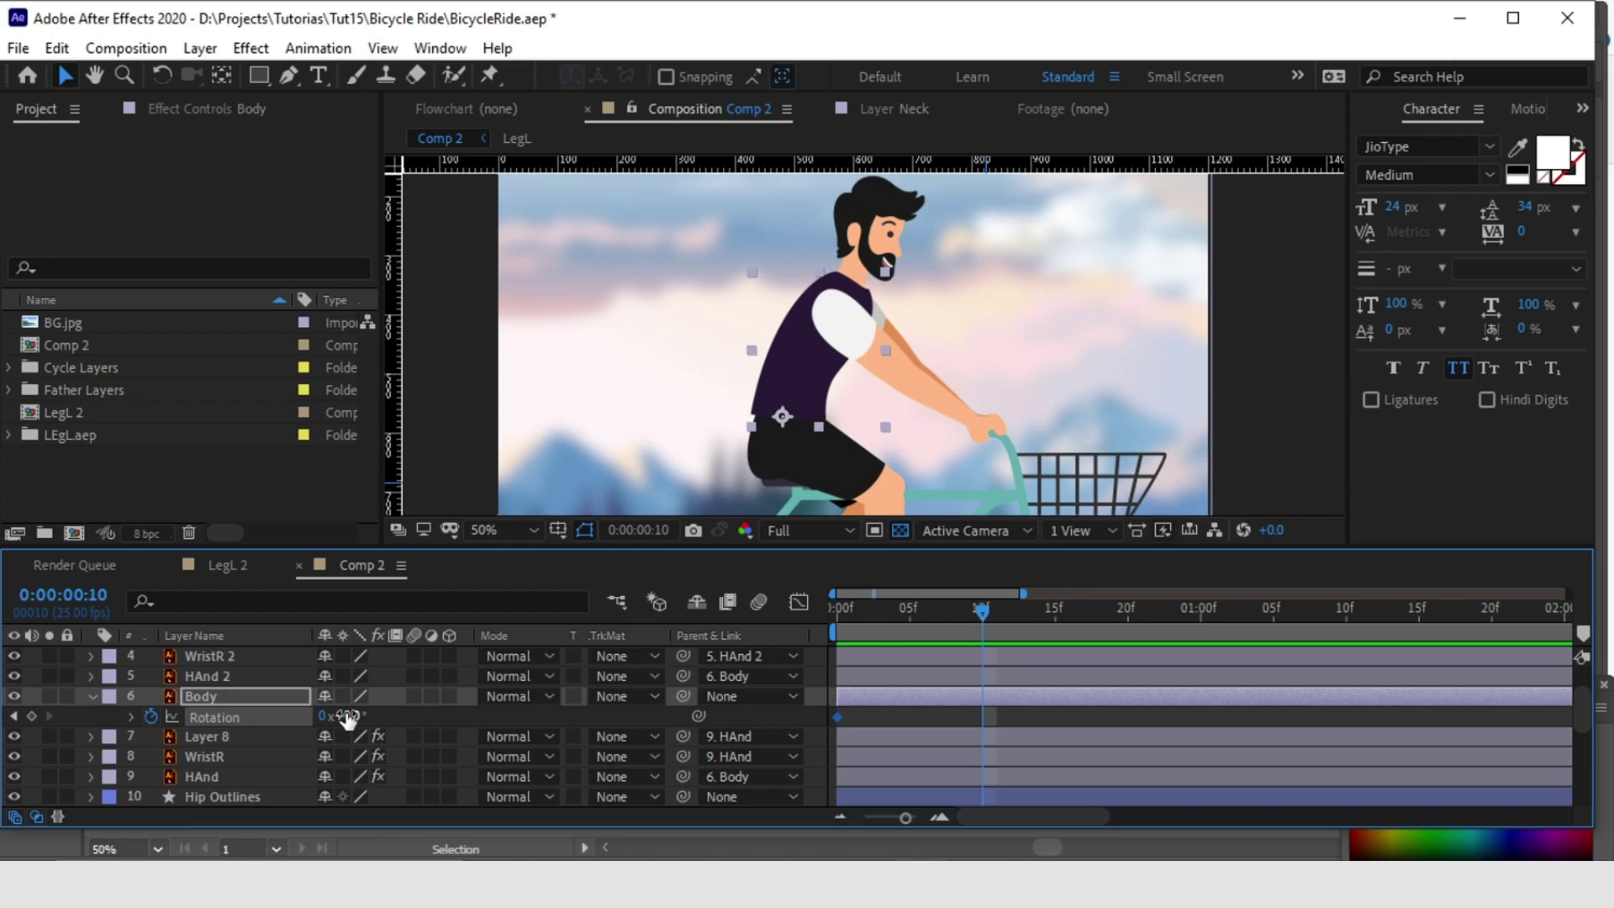
scroll(291, 743, up, 3)
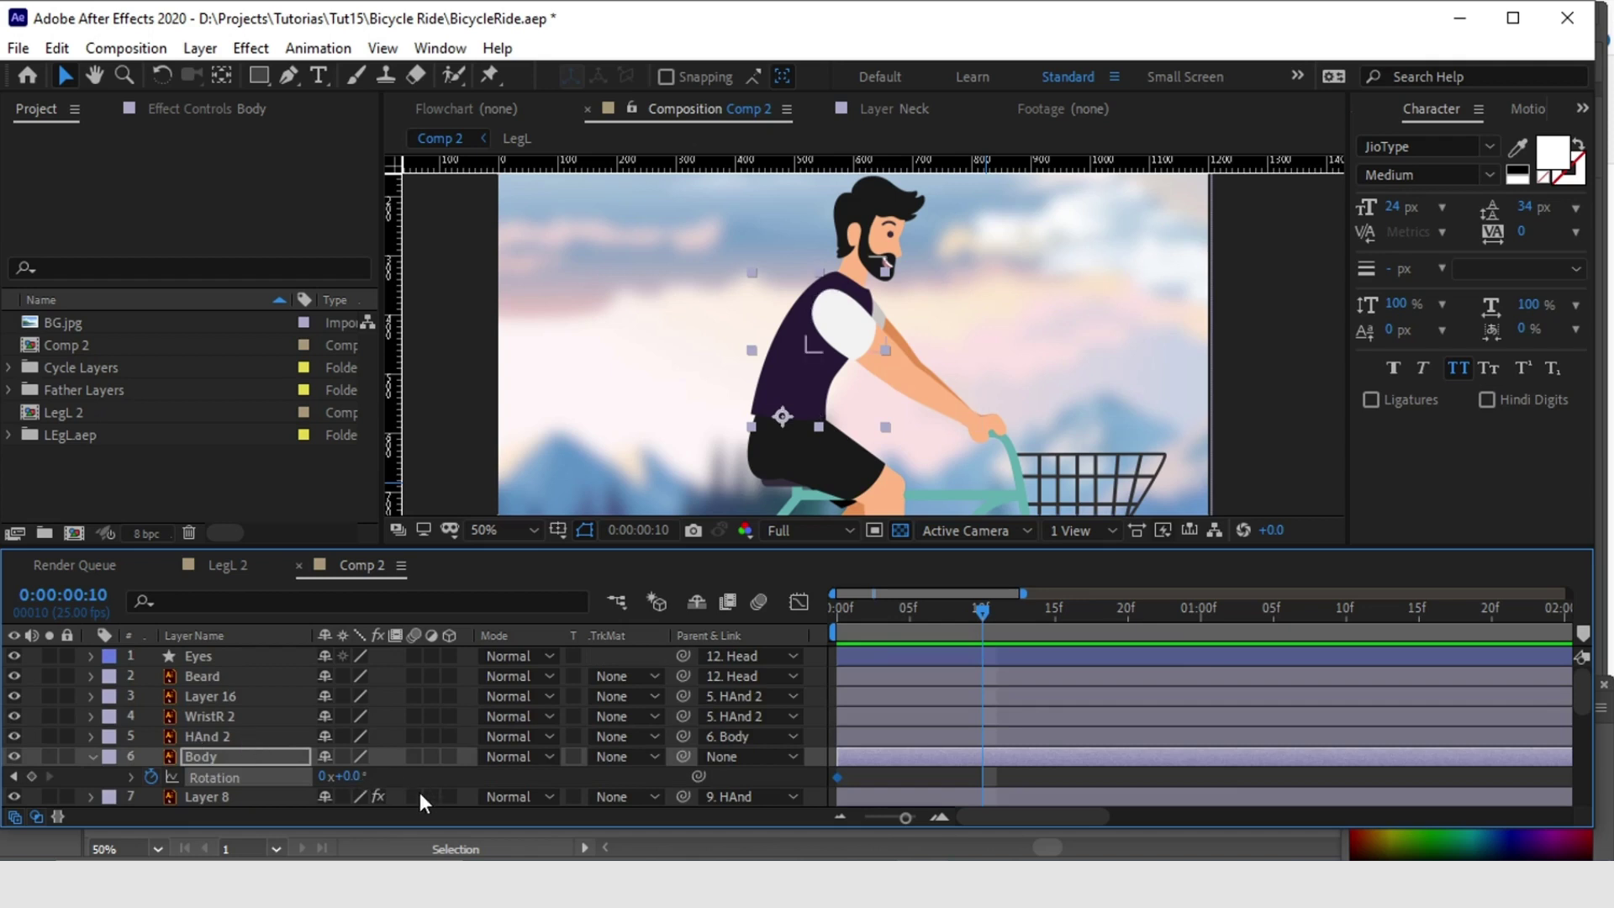
click(353, 776)
text(-4)
key(Return)
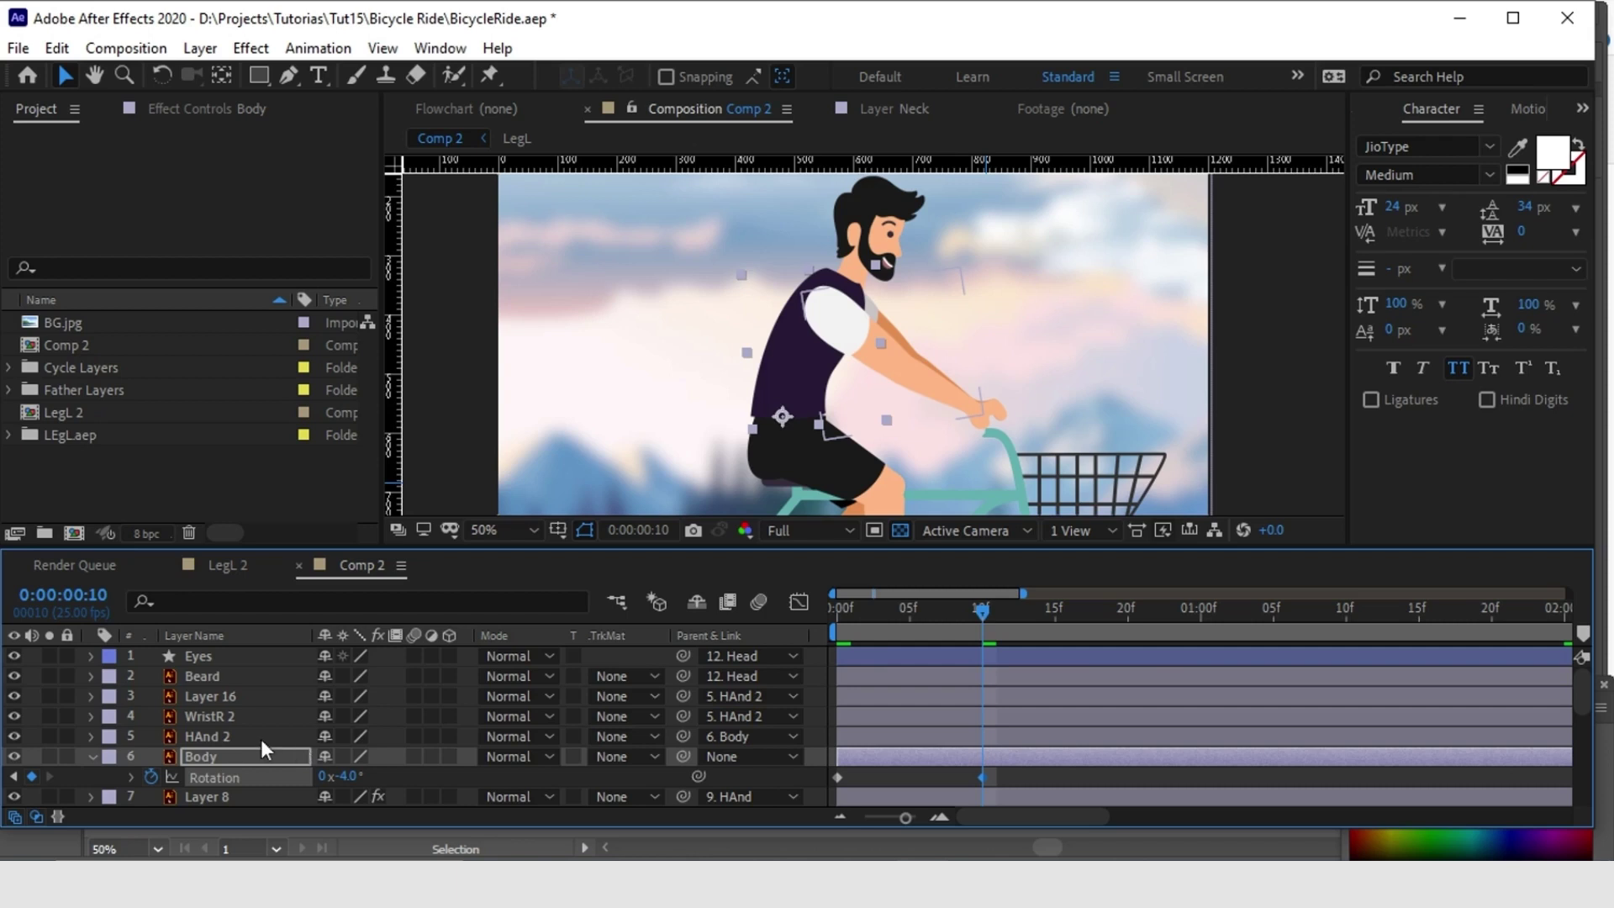
- Undo the Body layer's Rotation keyframes and return to the first frame
scroll(208, 719, down, 3)
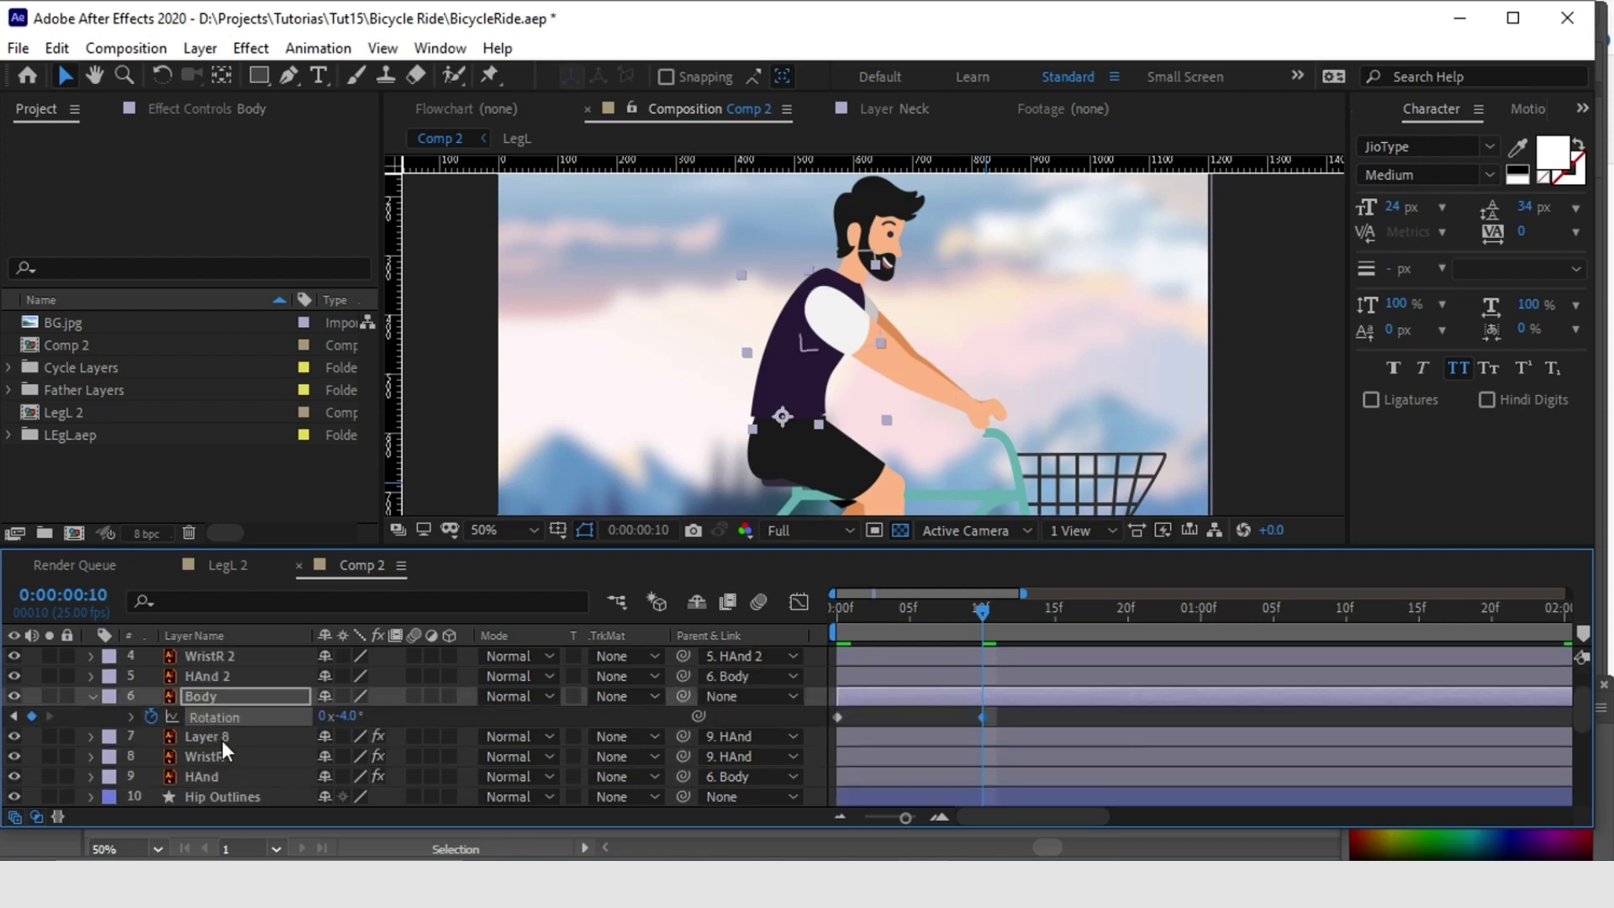
key(ctrl+z)
click(842, 612)
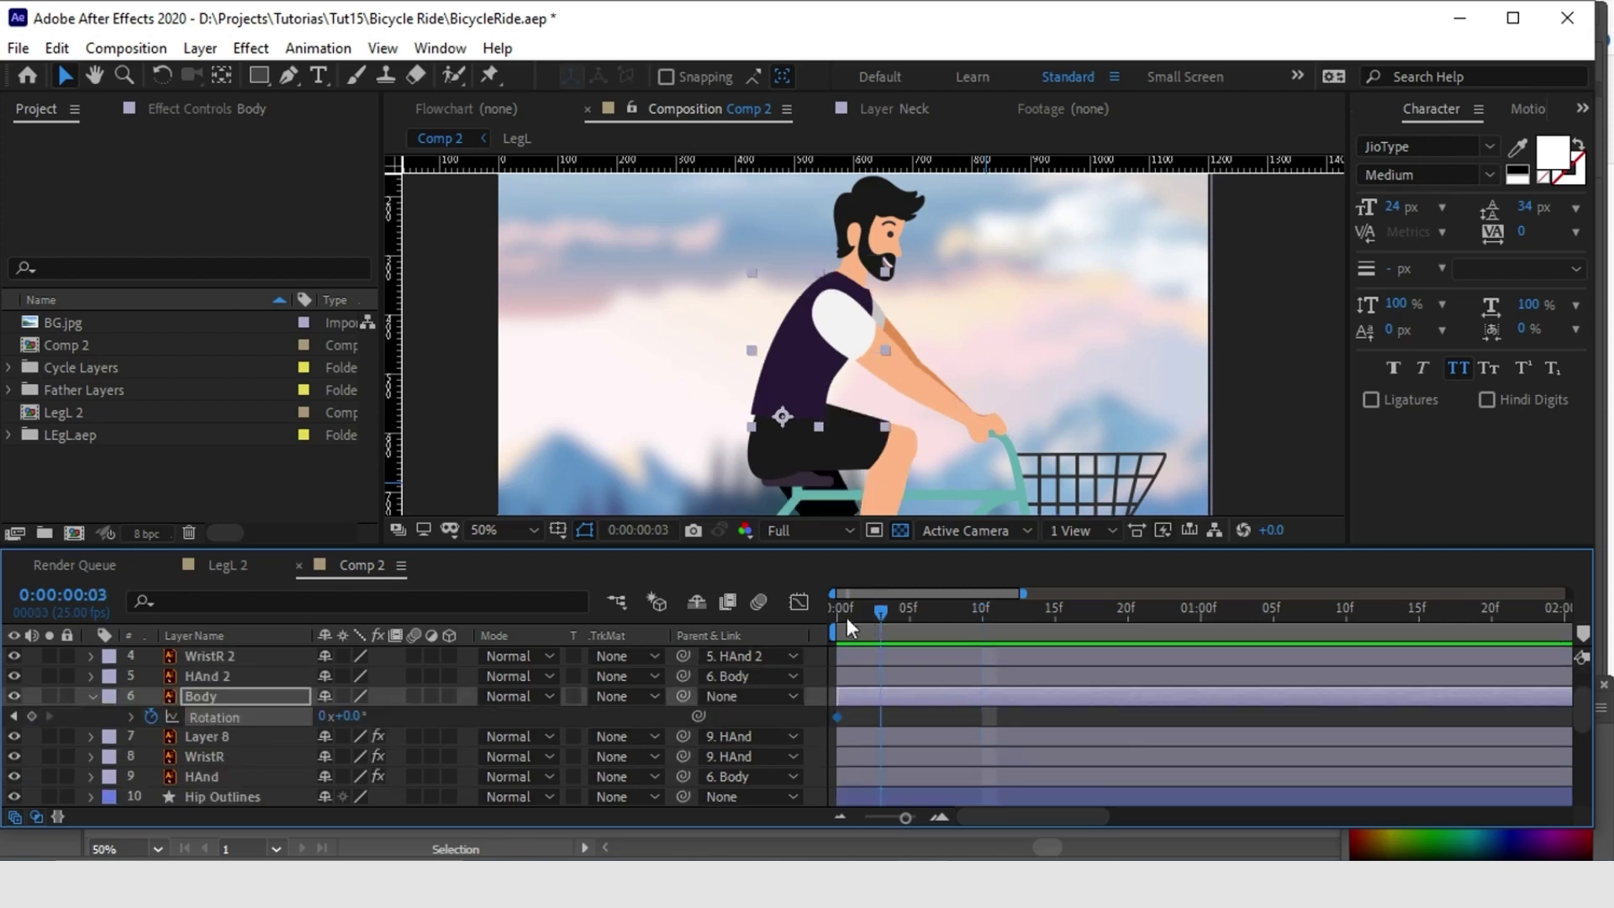
key(ctrl+z)
- Parent the Neck layer to the Body layer
scroll(222, 739, up, 3)
scroll(215, 716, down, 12)
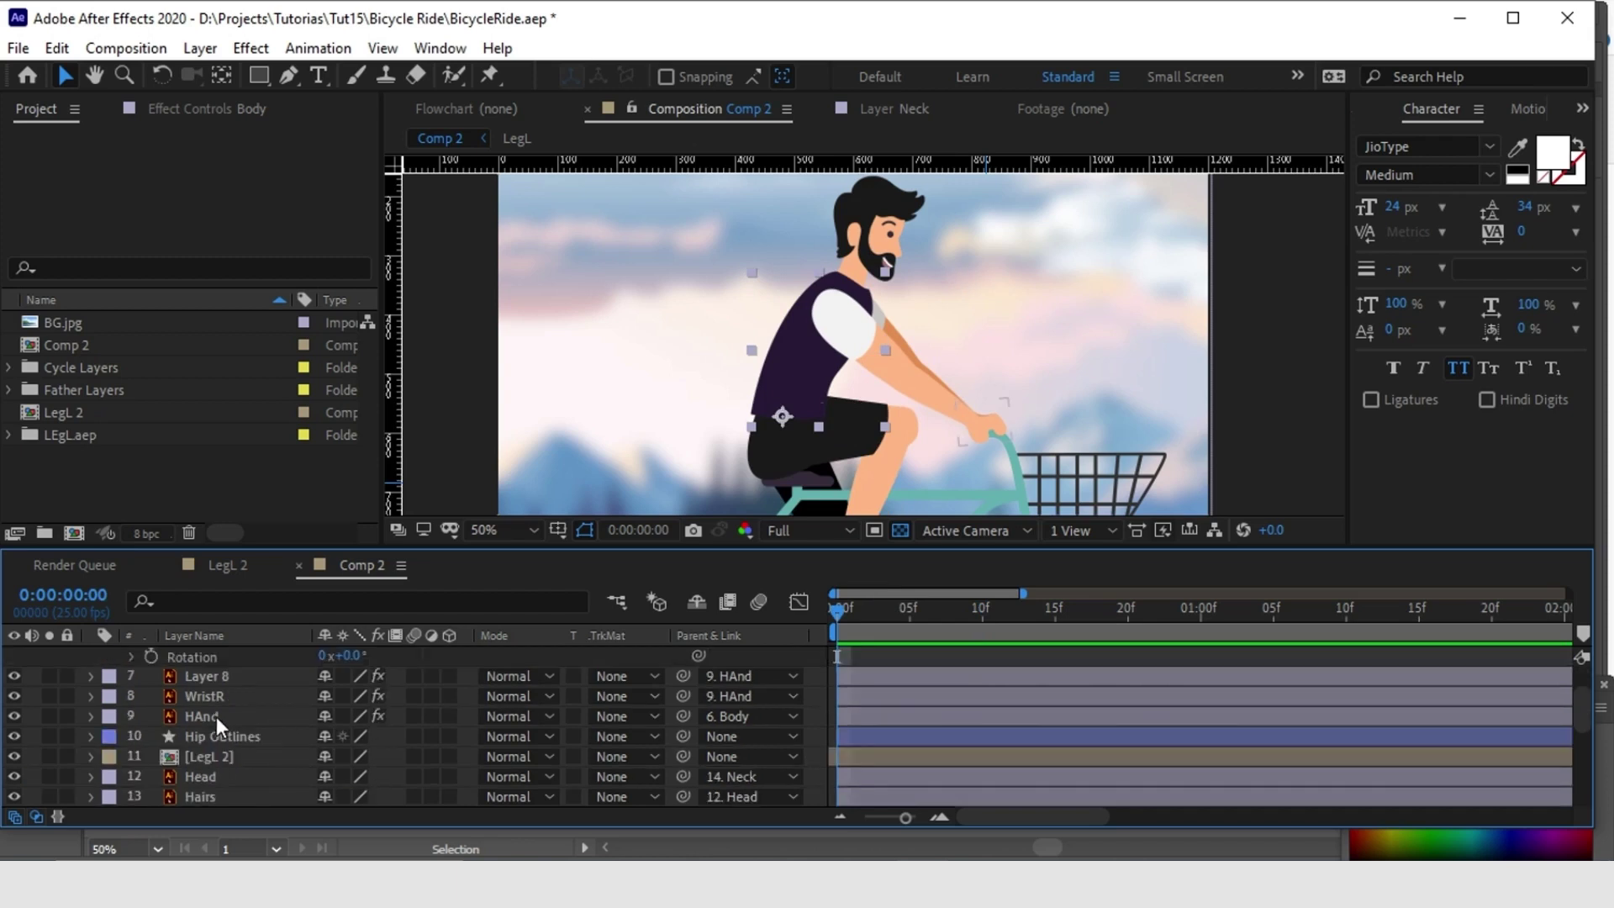
click(214, 697)
click(748, 696)
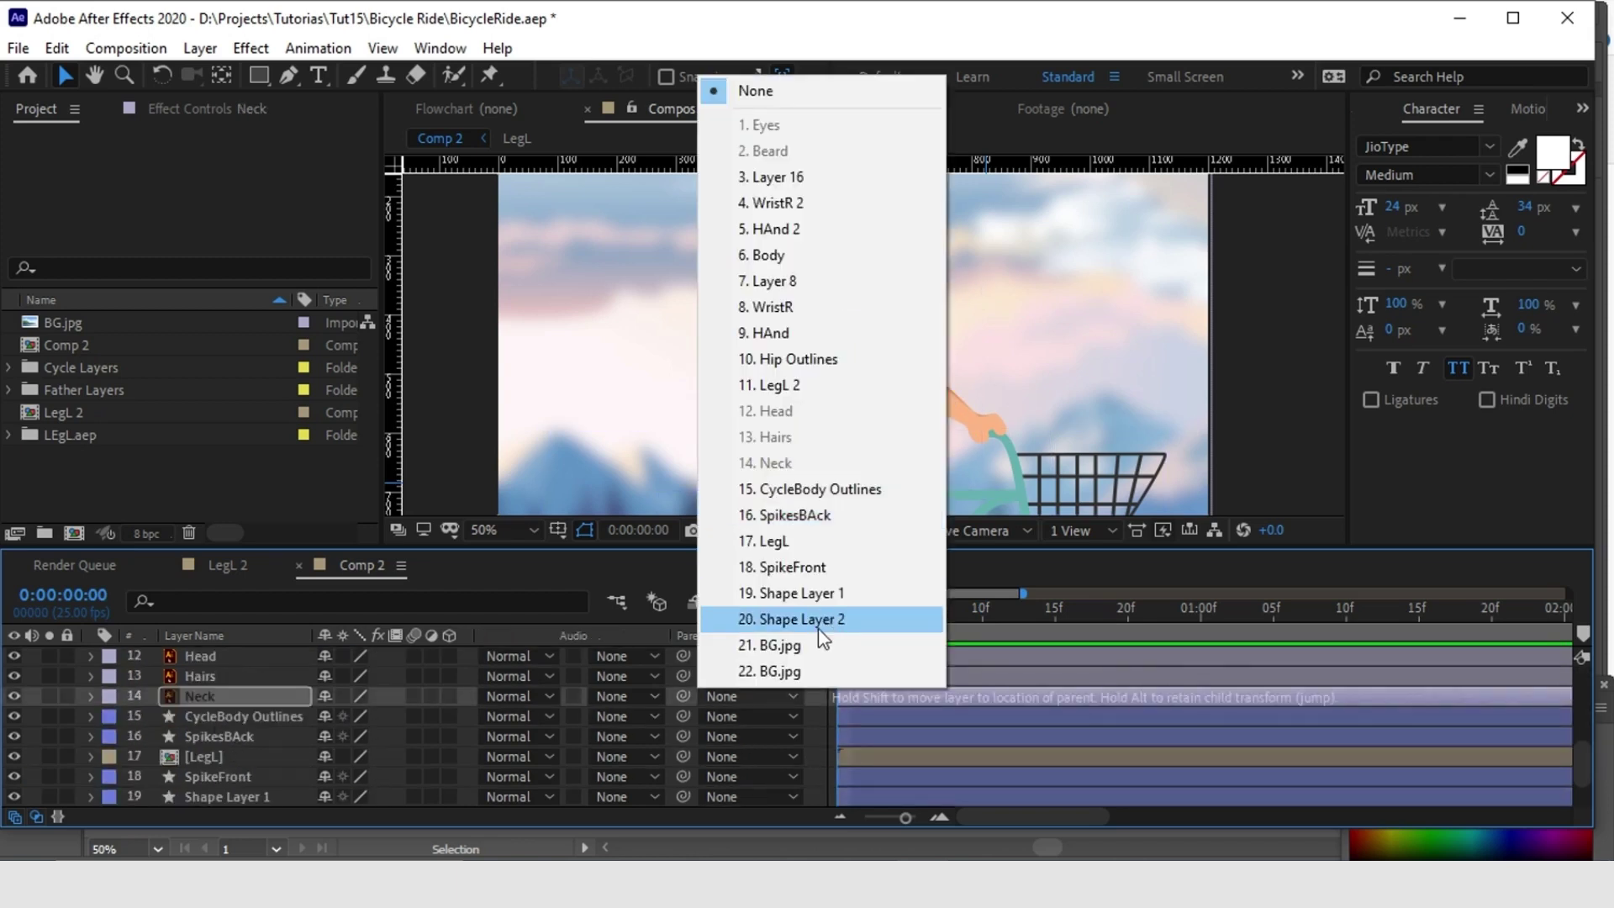
click(788, 255)
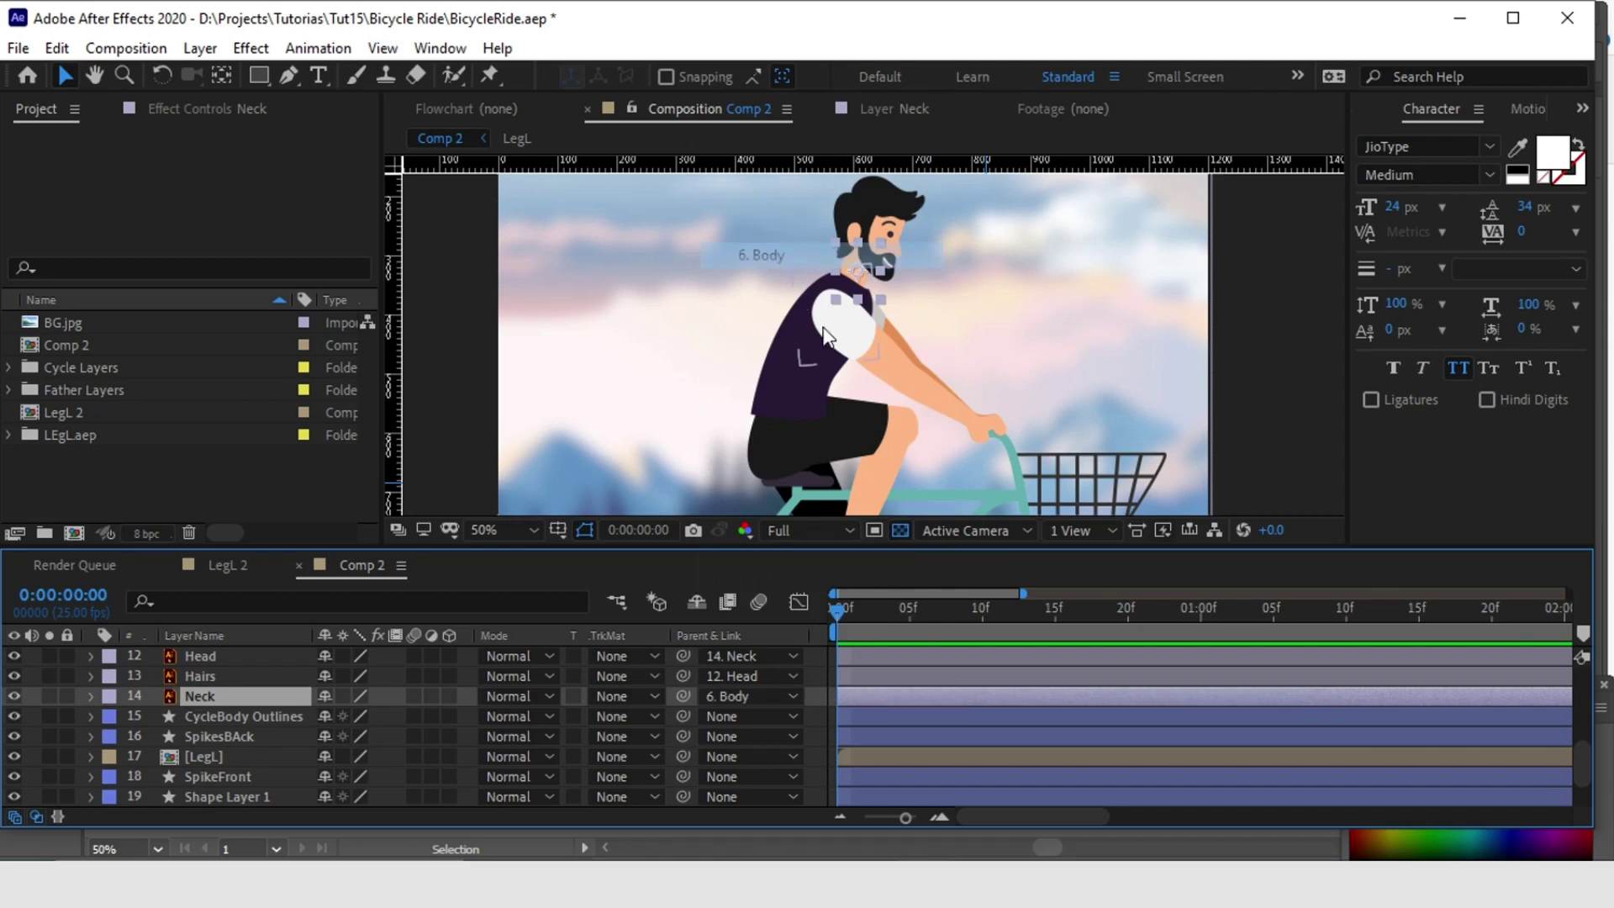
- Keyframe the Body layer's Rotation at 0° on the first frame and -4° at 0:00:00:10
scroll(193, 699, up, 4)
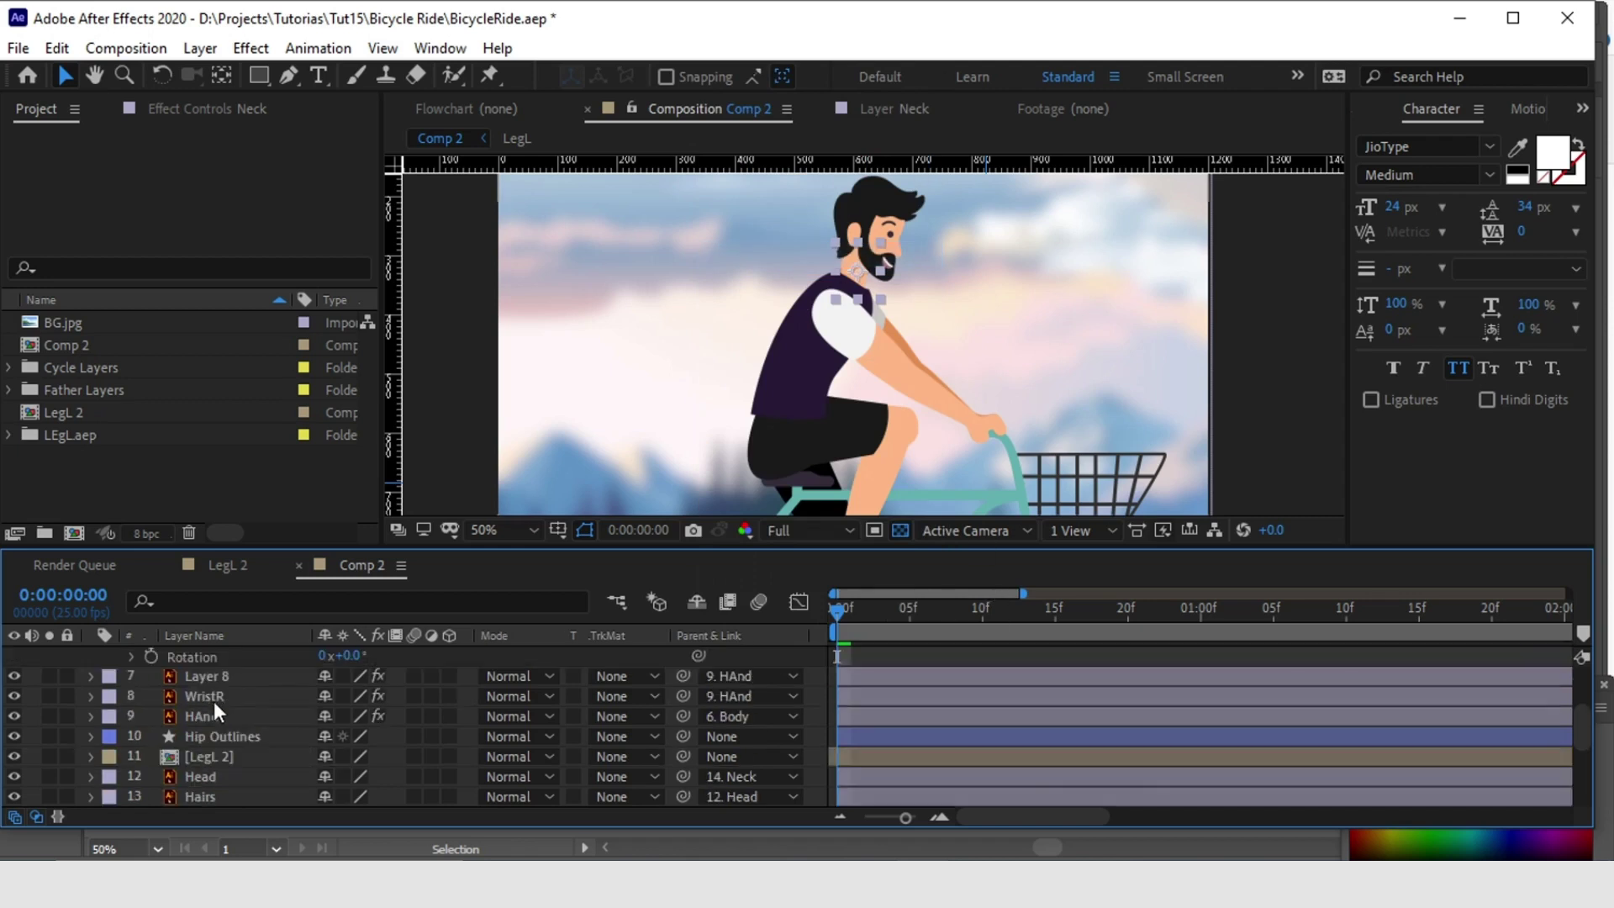
scroll(214, 693, up, 2)
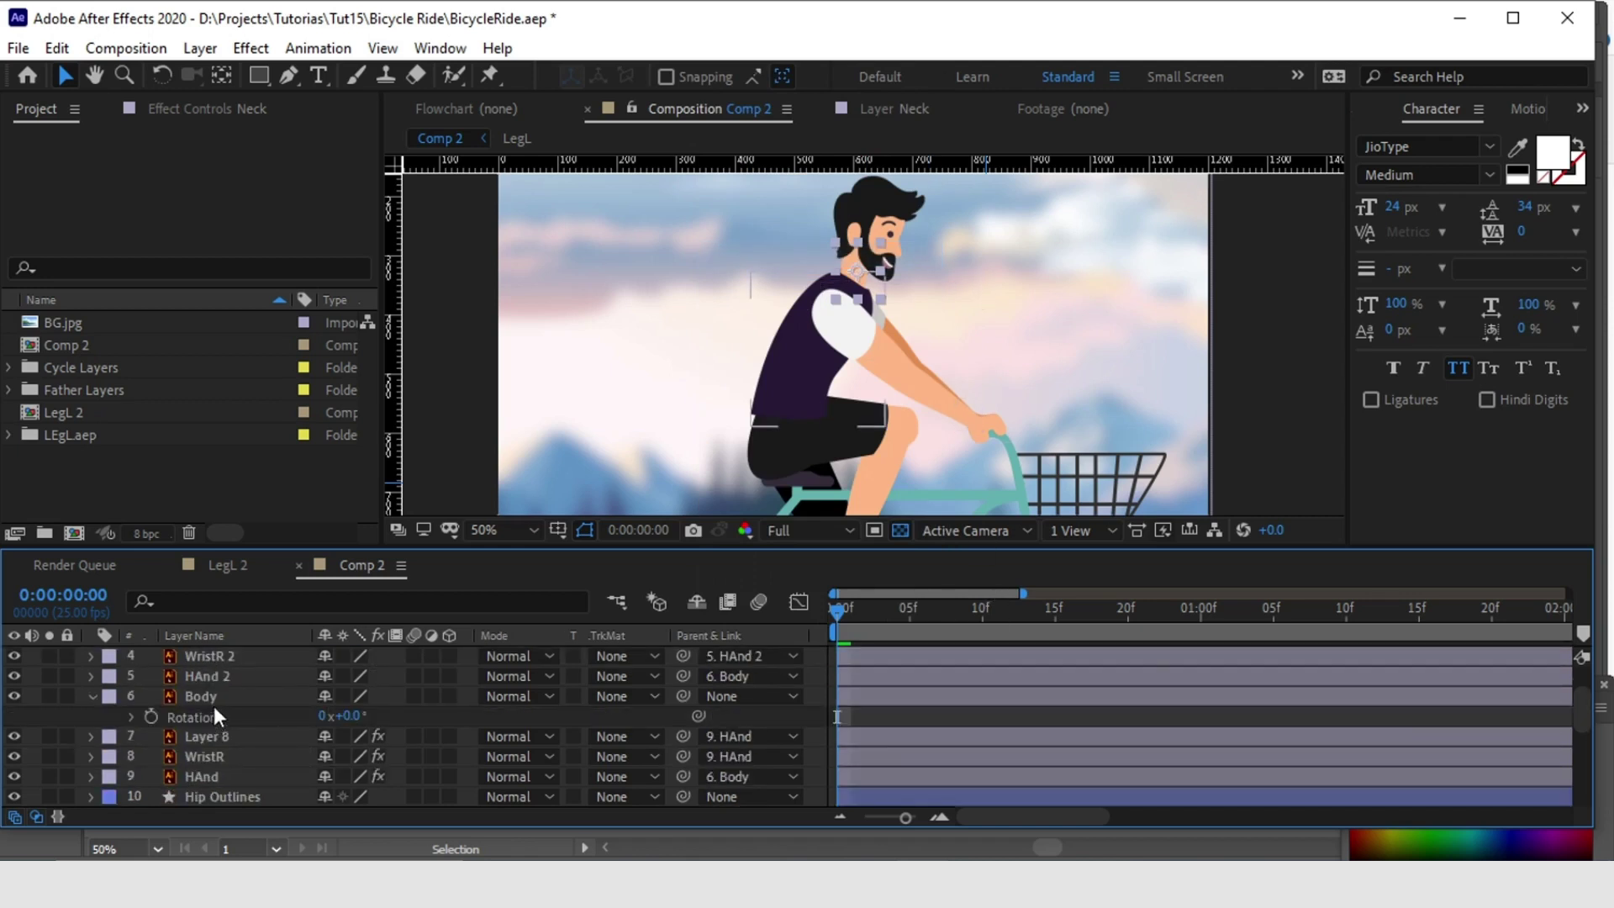
click(209, 696)
click(152, 715)
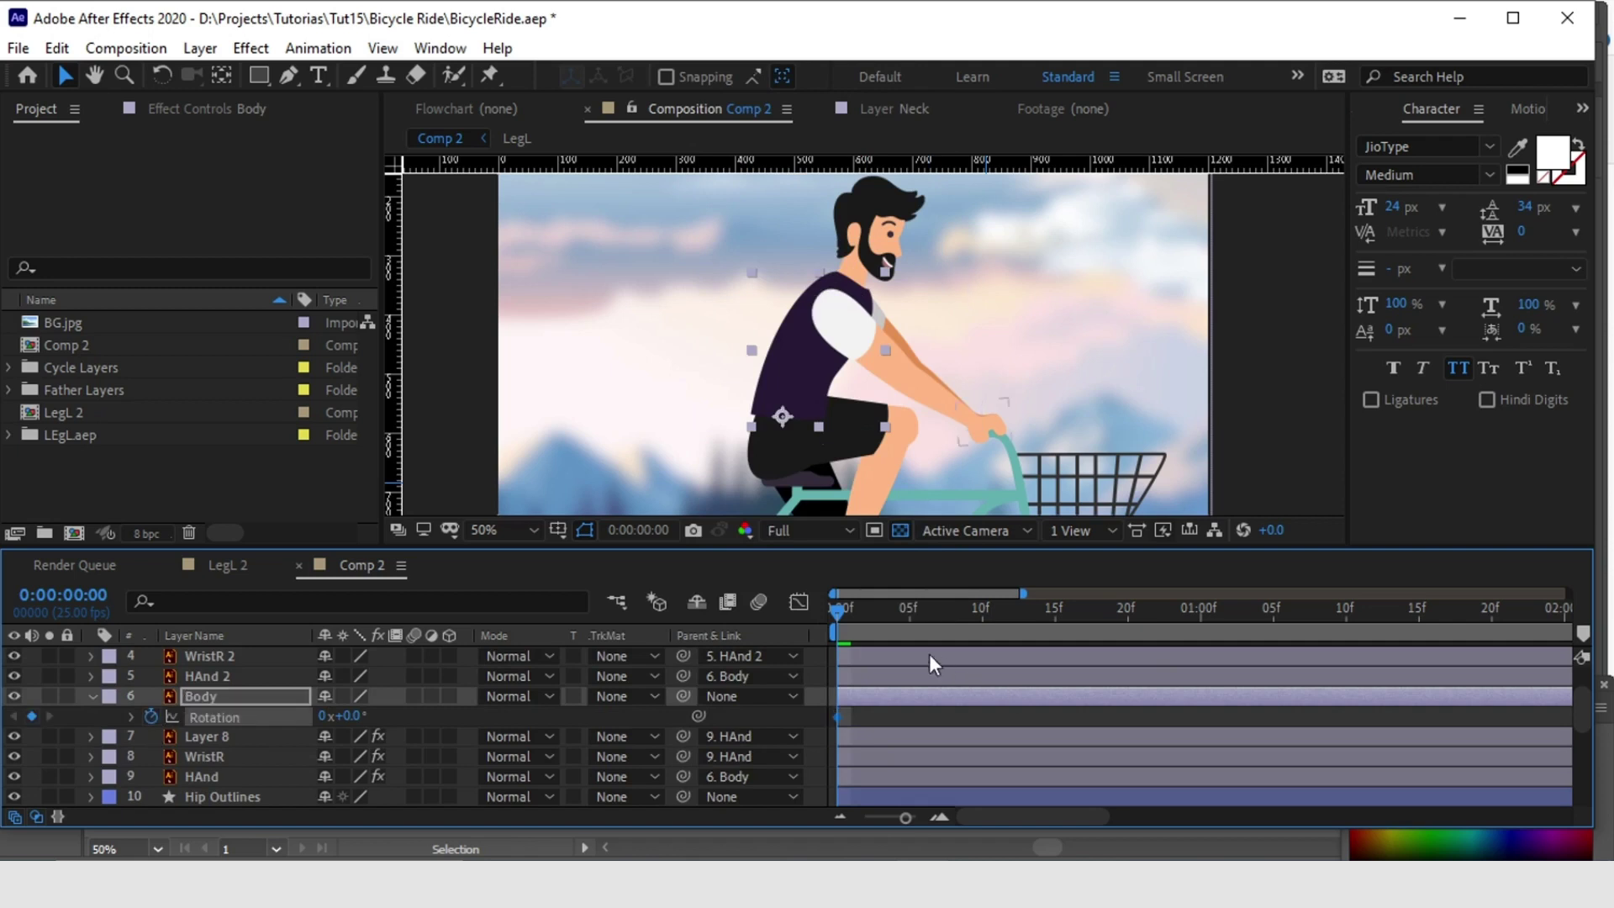
drag(923, 611, 980, 614)
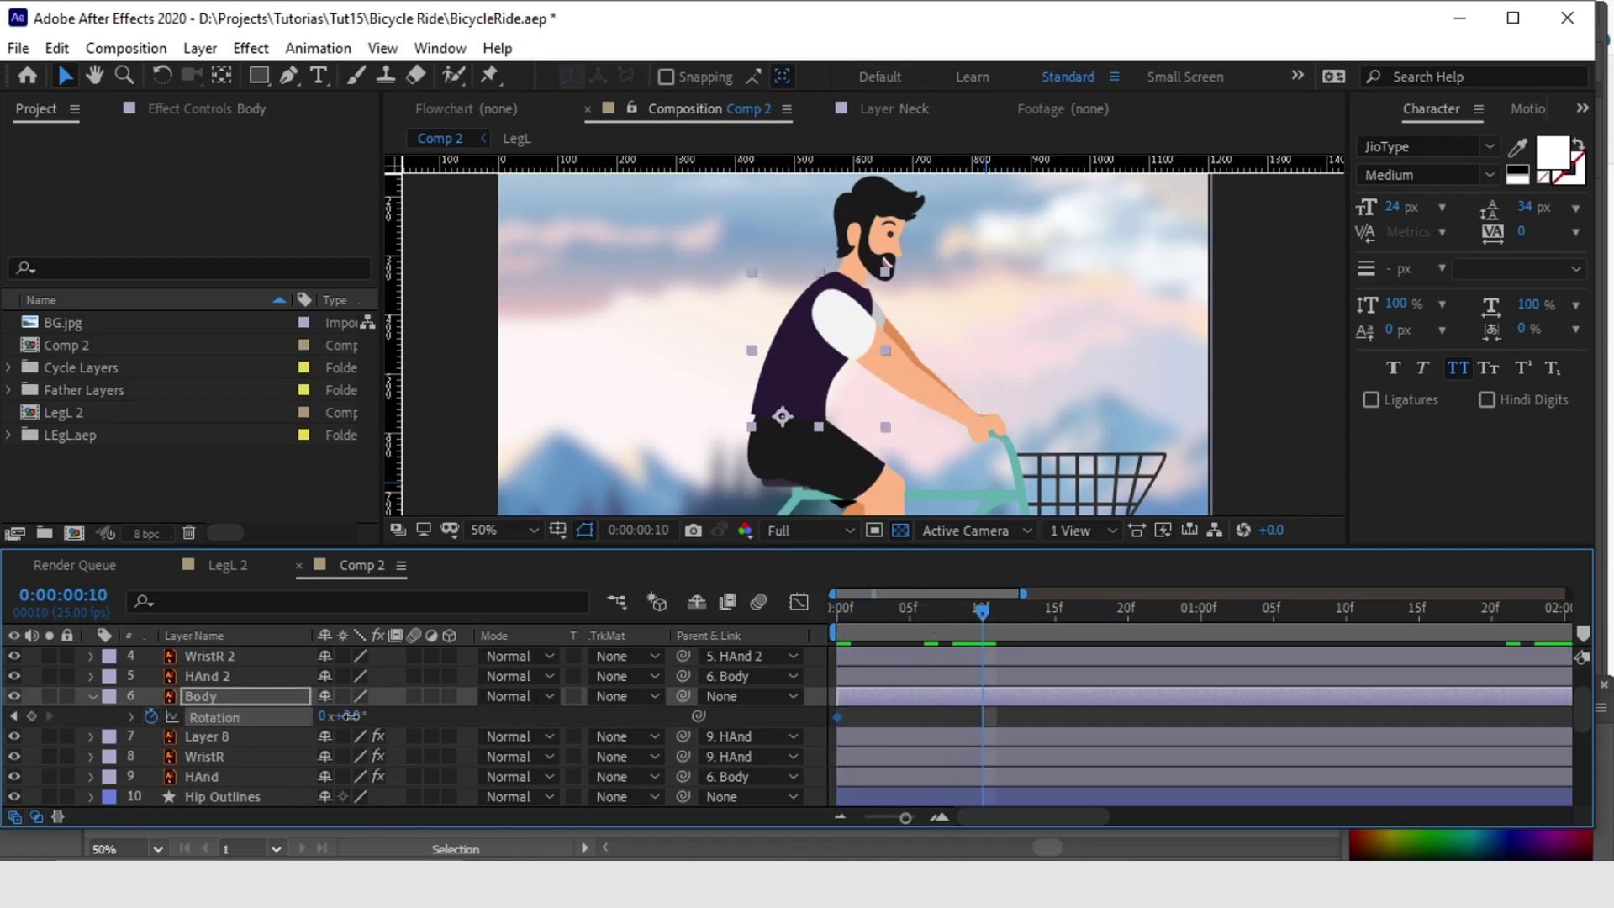
drag(348, 716, 347, 715)
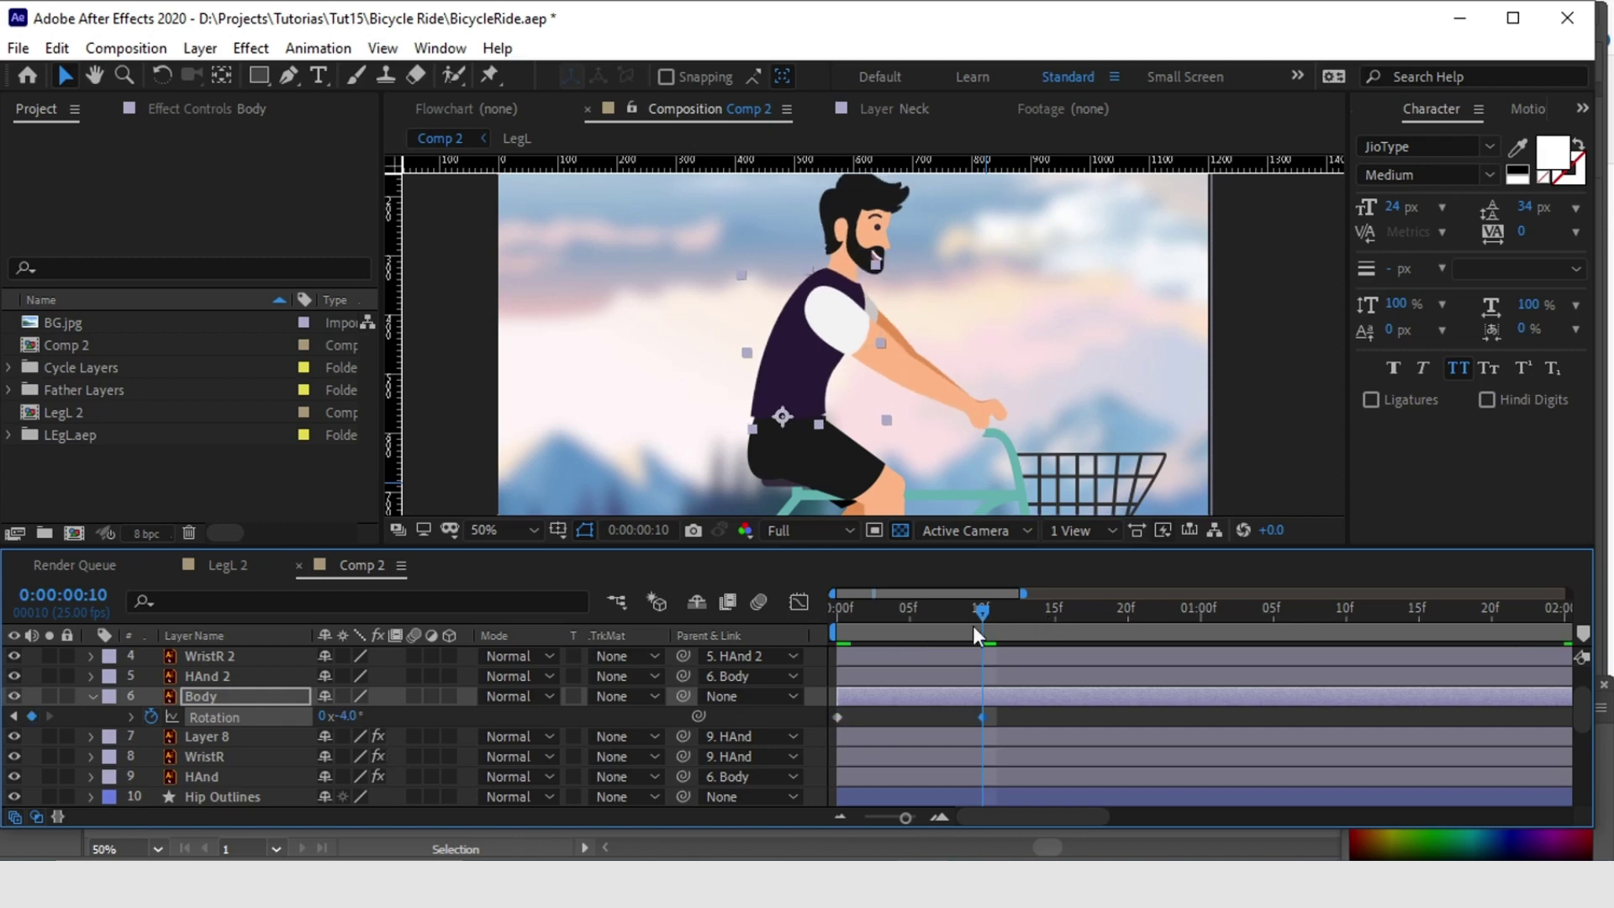
- Add a Rotation keyframe of 0° to the Body layer at 0:00:00:20
click(1084, 607)
drag(1084, 607, 1128, 621)
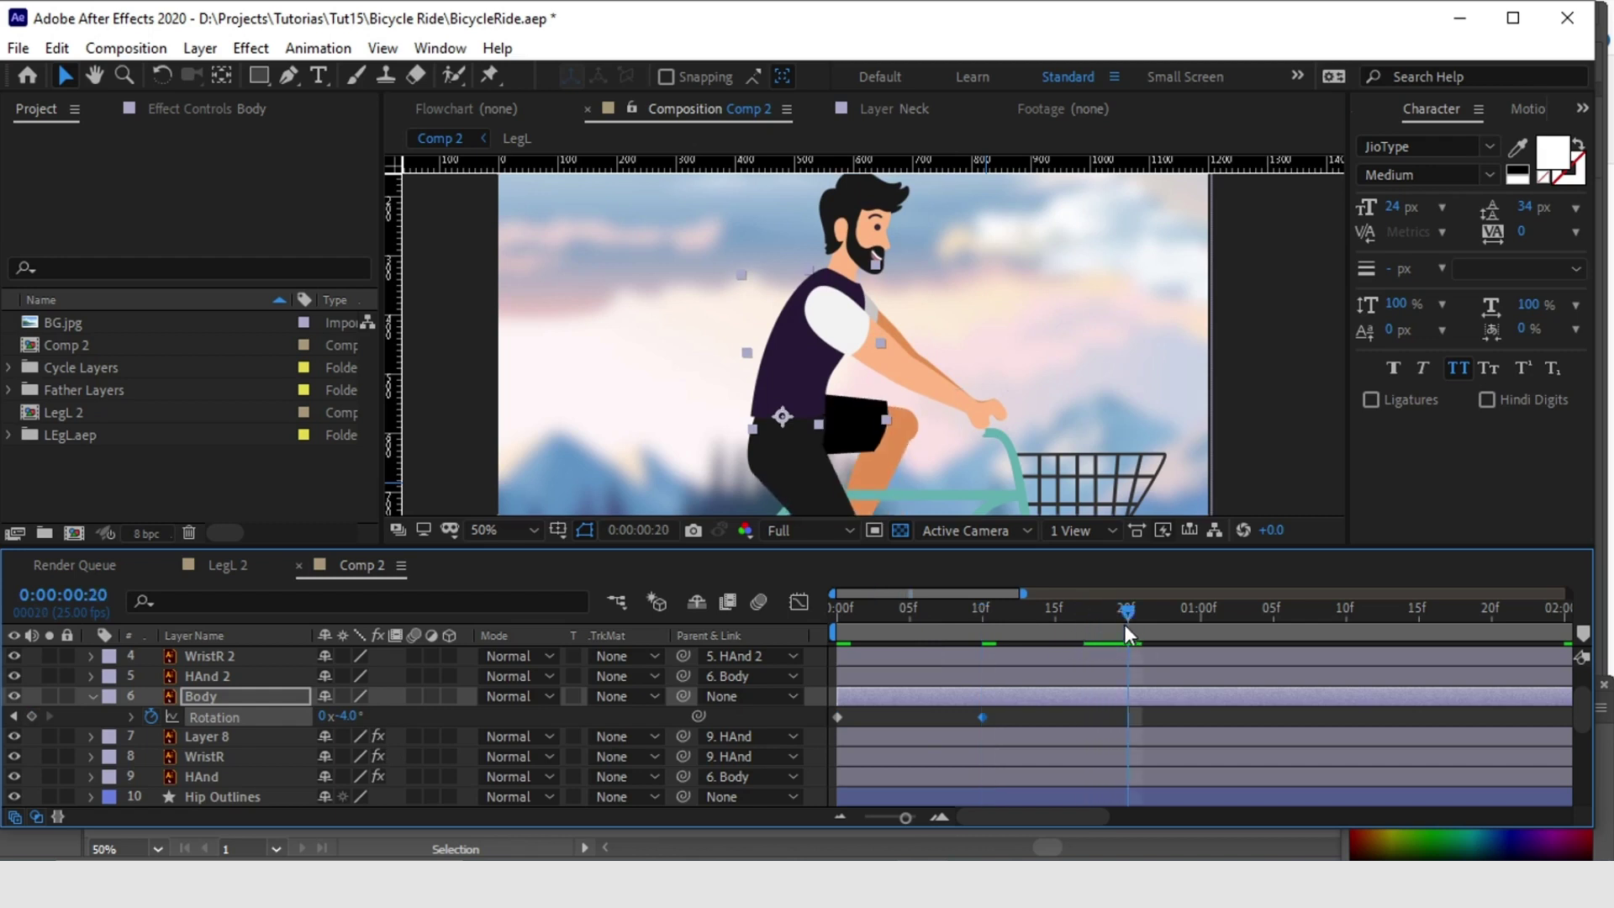
click(350, 716)
text(0)
key(Return)
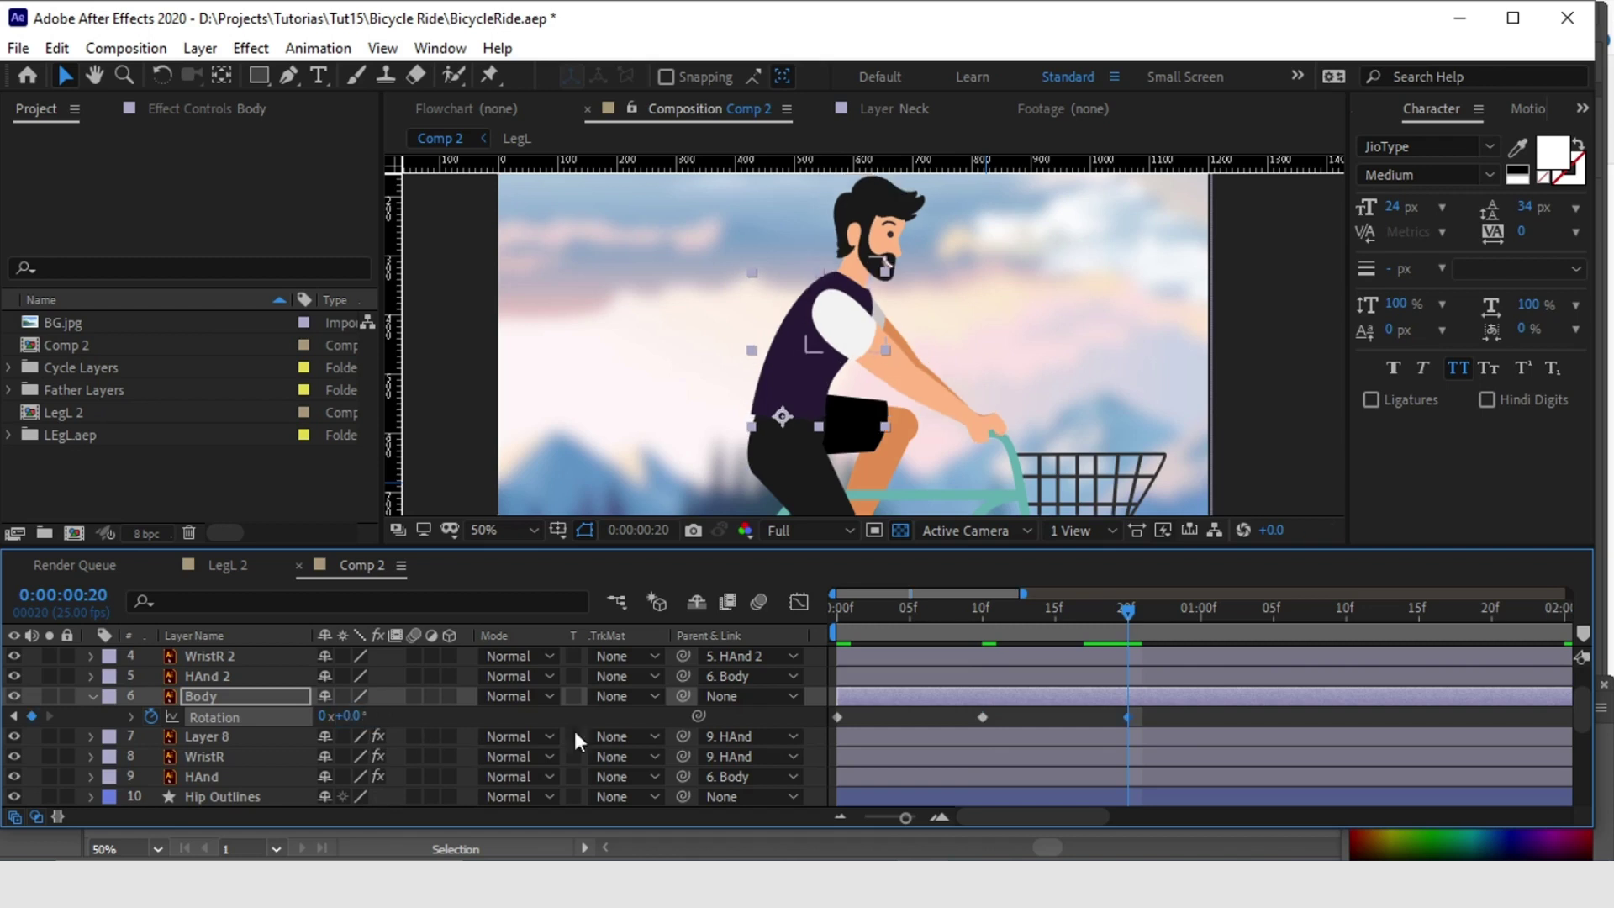
- Loop the Body layer's Rotation keyframes with the expression loopOutDuration(type = "cycle", duration = 0)
drag(845, 619, 834, 681)
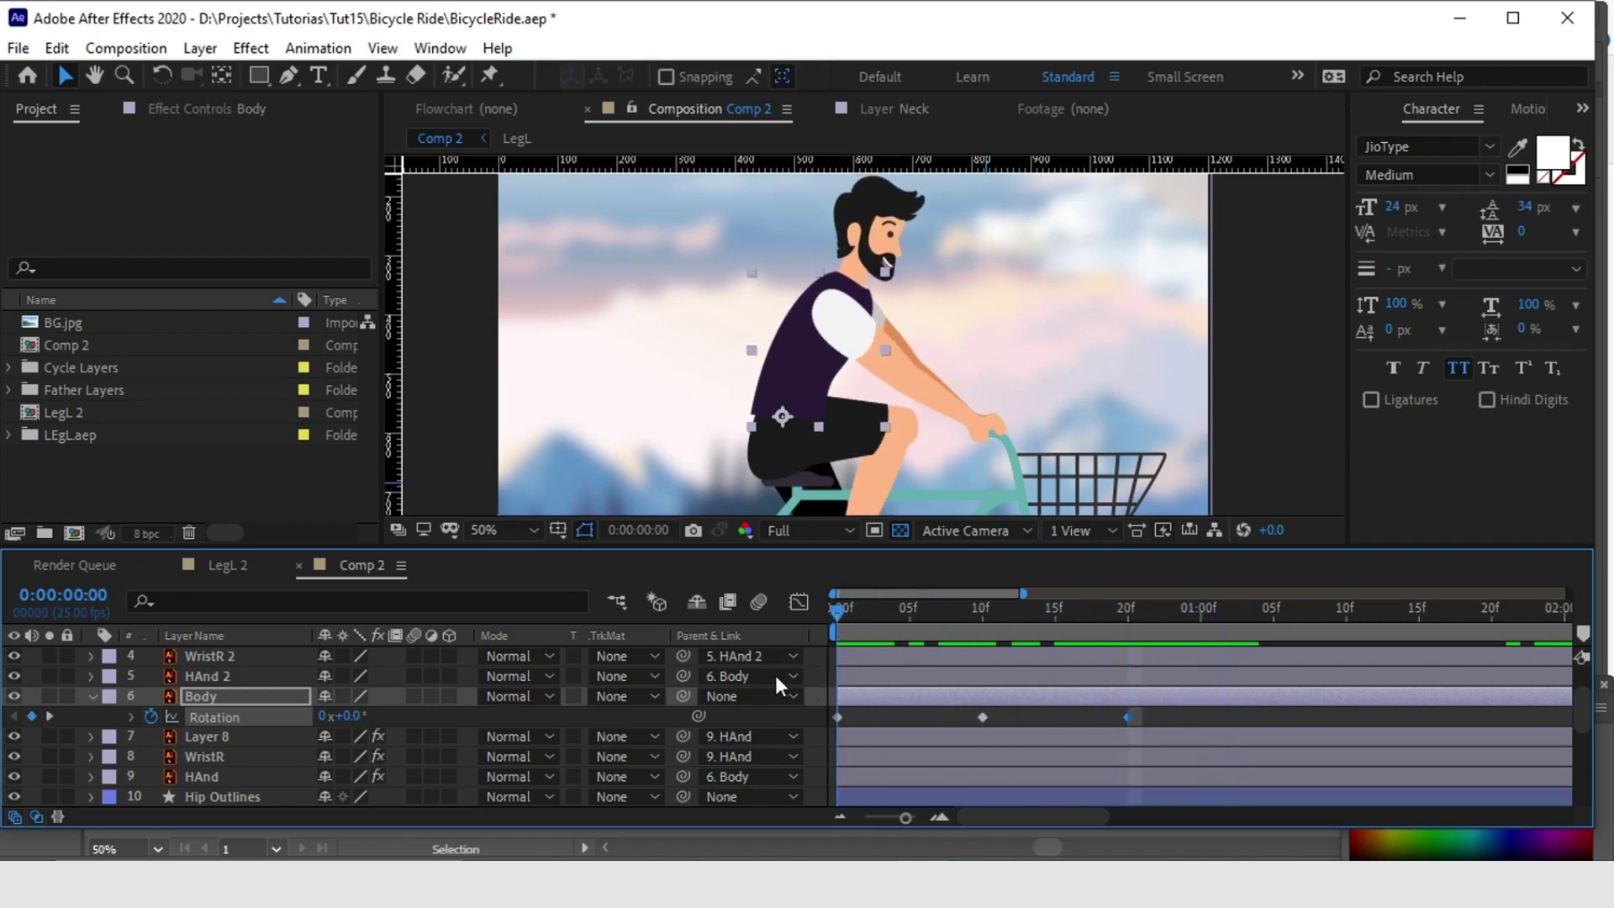
alt+click(151, 716)
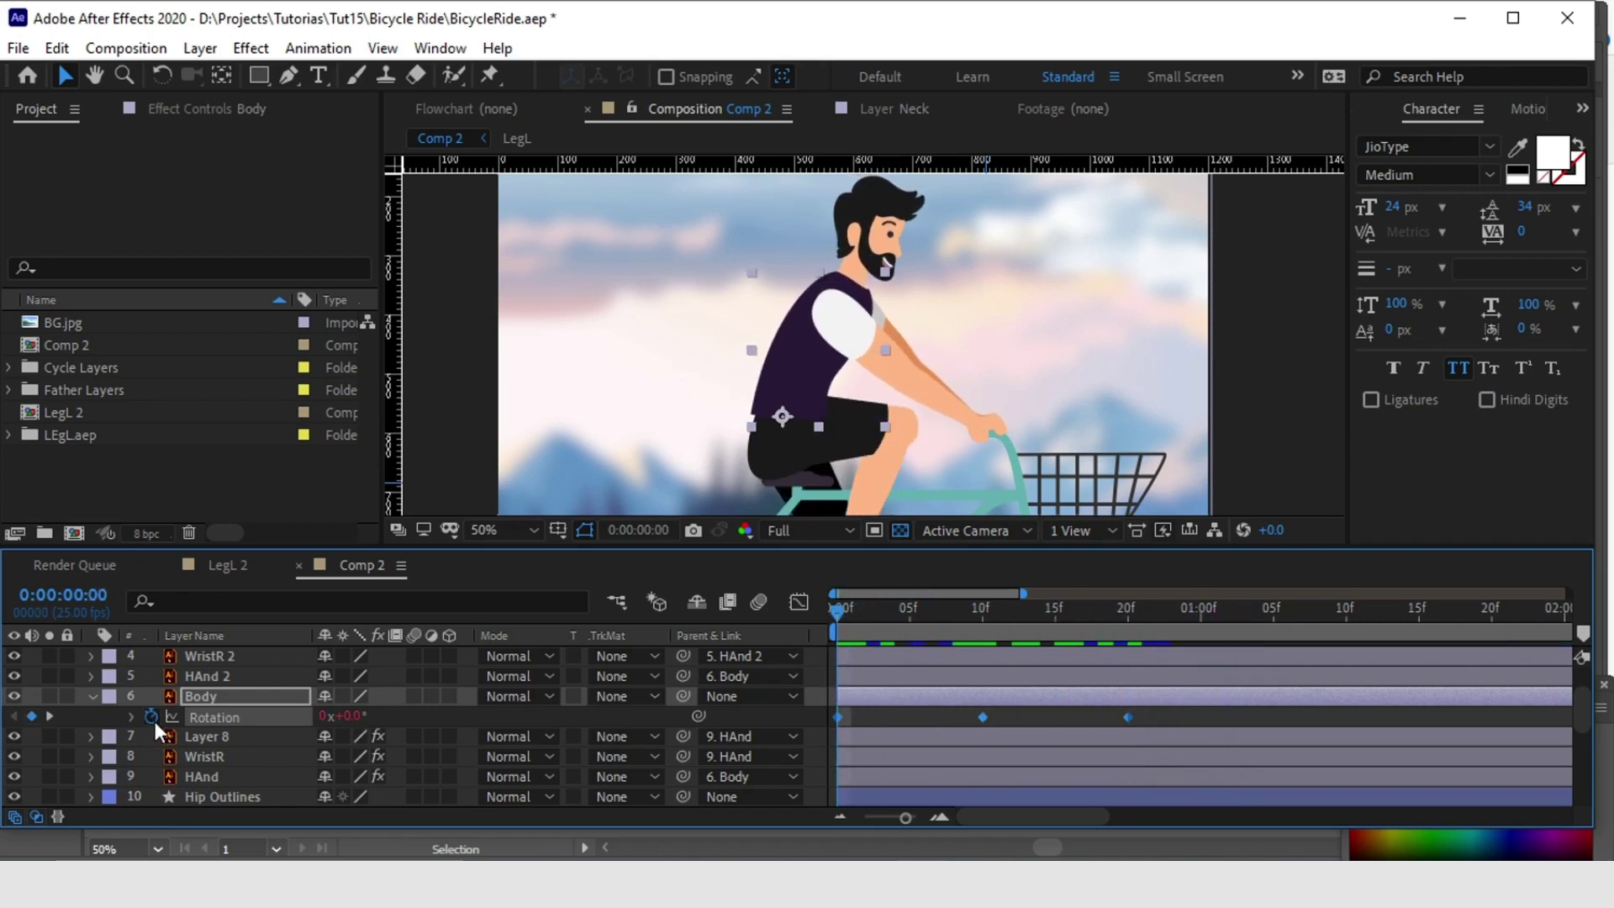
click(403, 736)
mouse_move(529, 590)
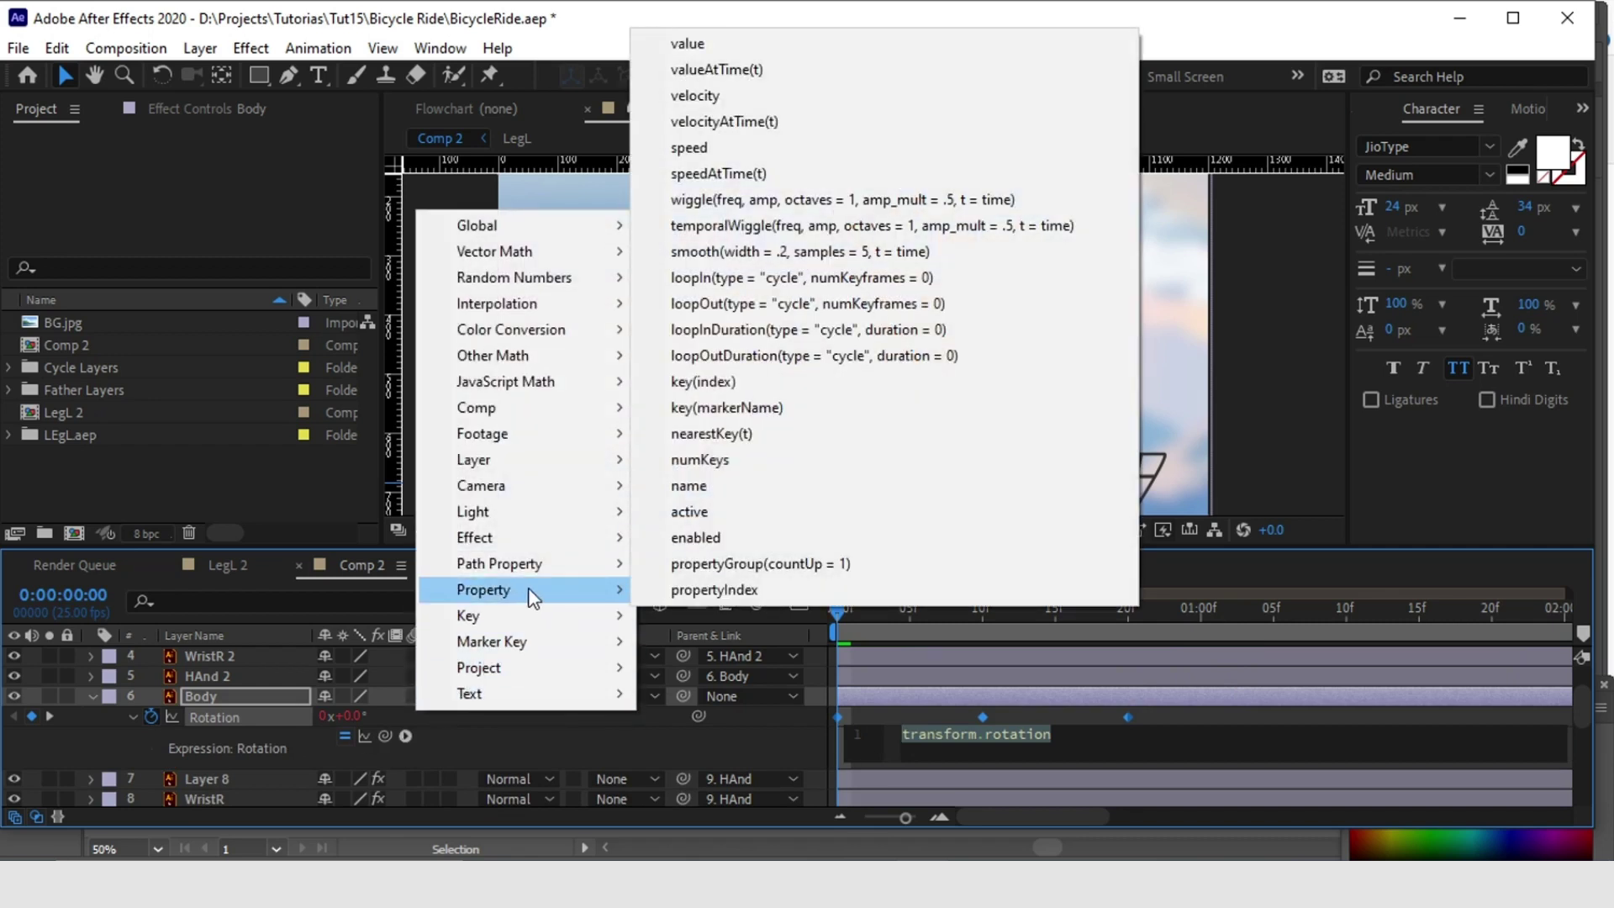
click(845, 355)
click(92, 696)
click(1324, 388)
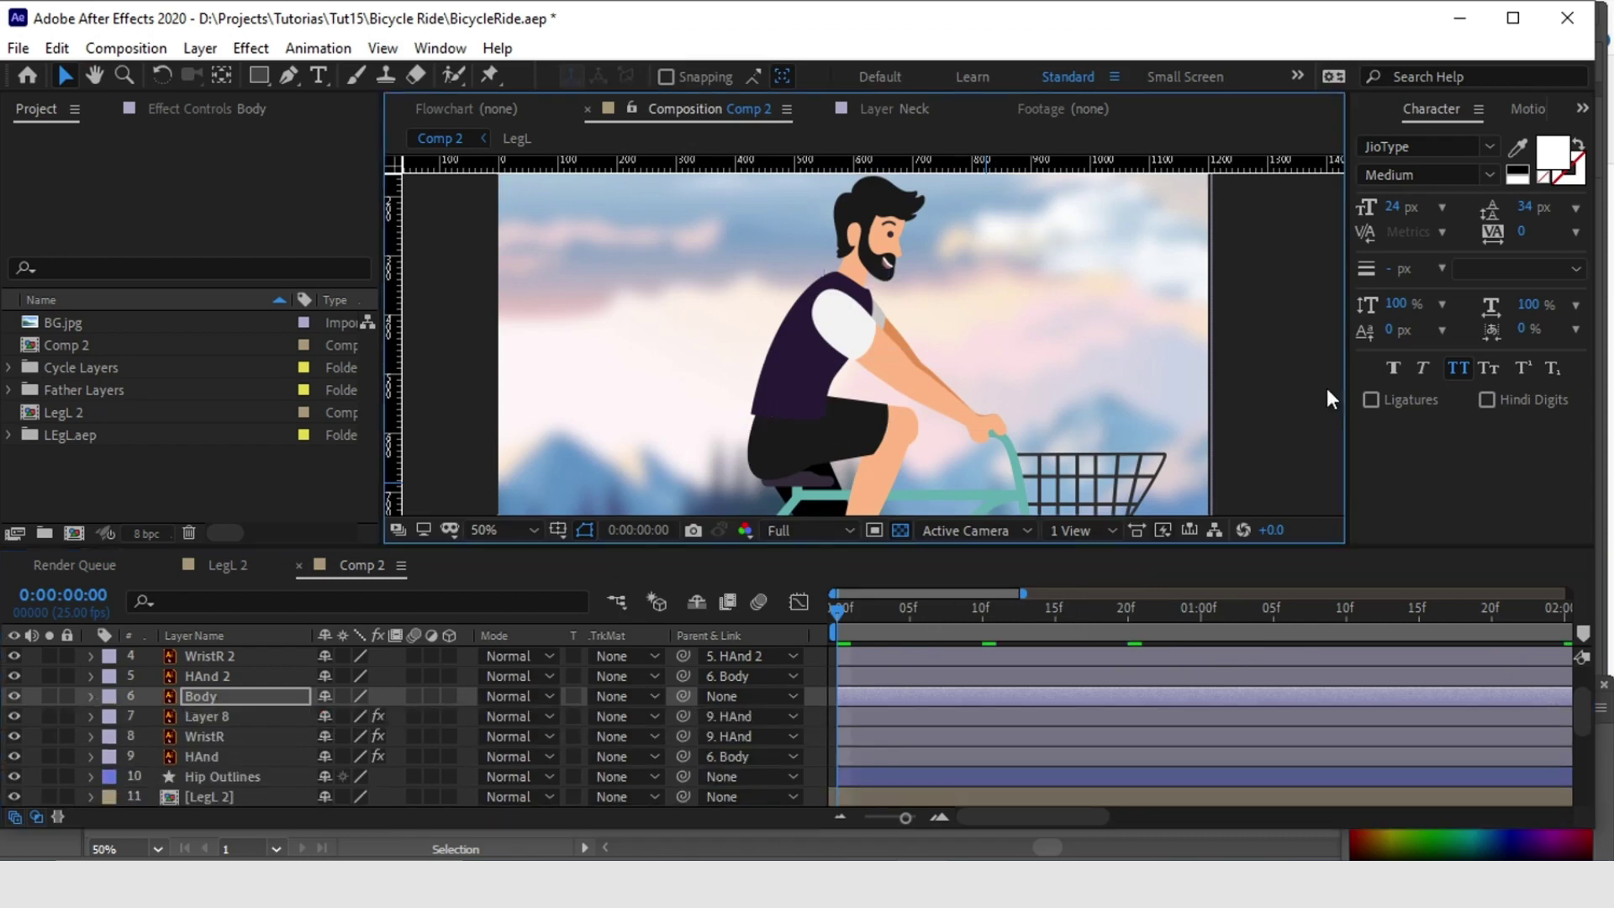
- Scrub through the animation and examine how the hands sit on the handlebar while the body rocks
key(comma)
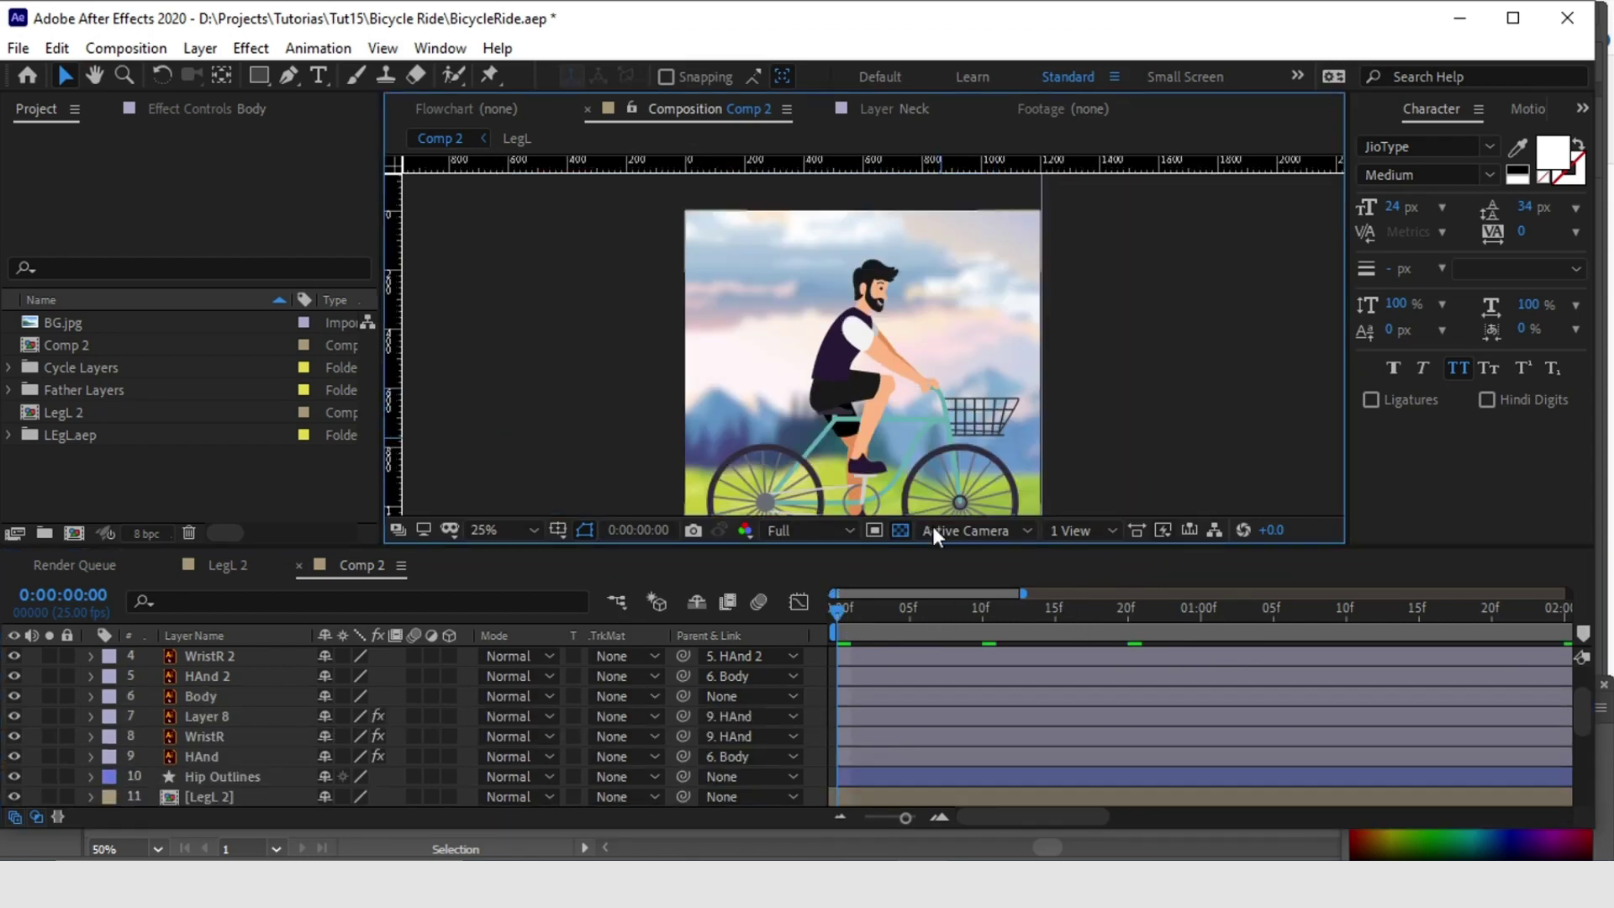
click(874, 609)
drag(874, 608, 814, 681)
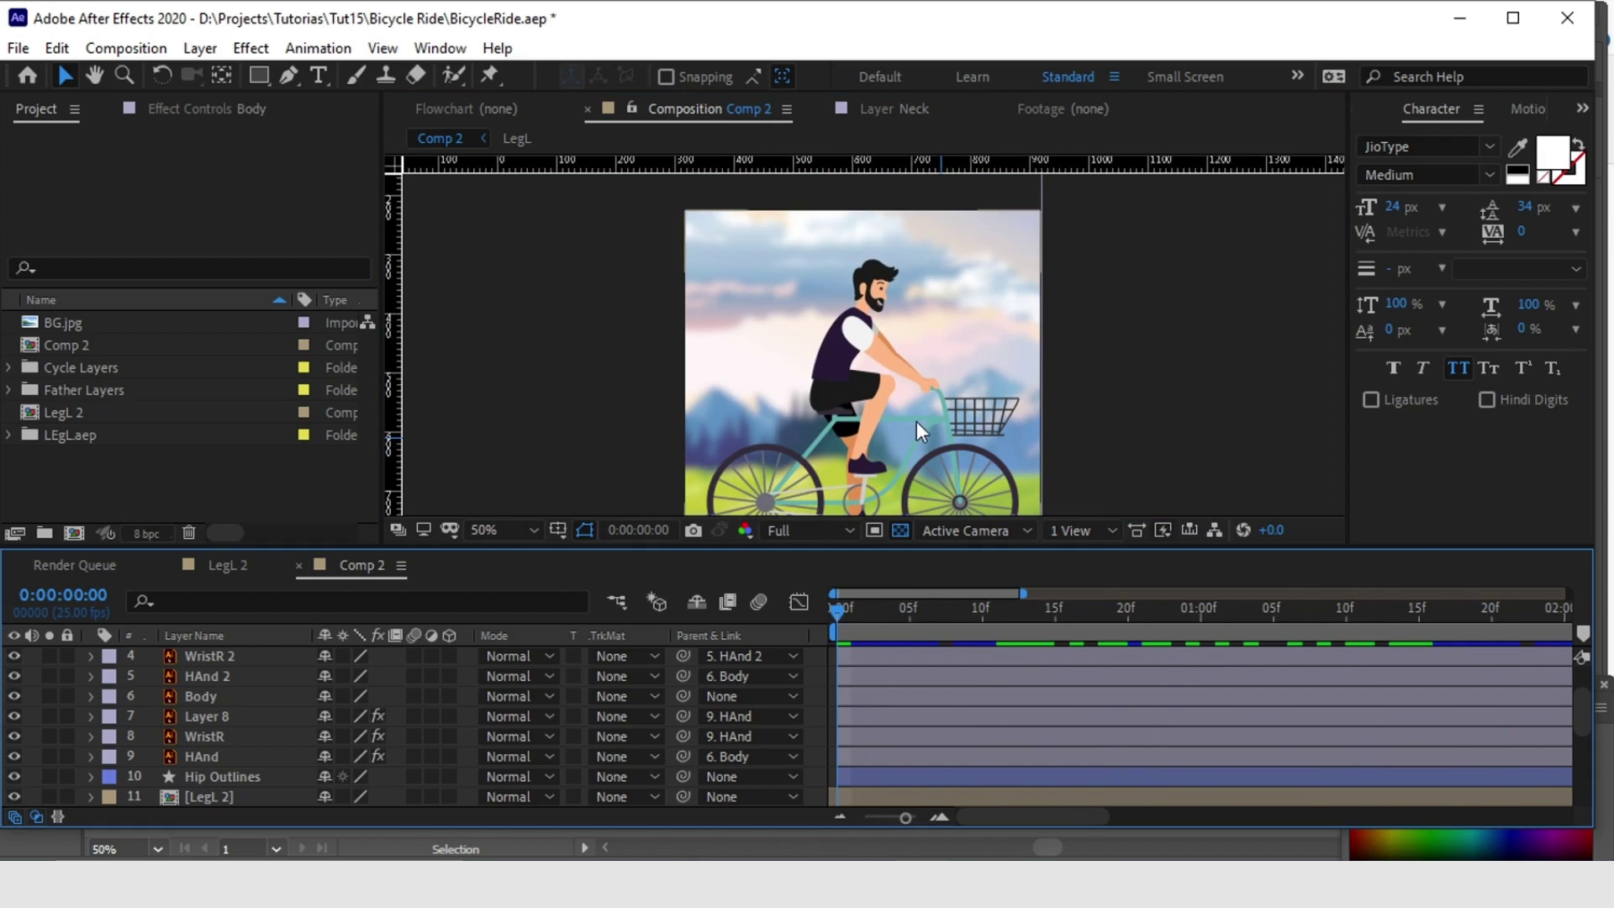
scroll(916, 421, up, 4)
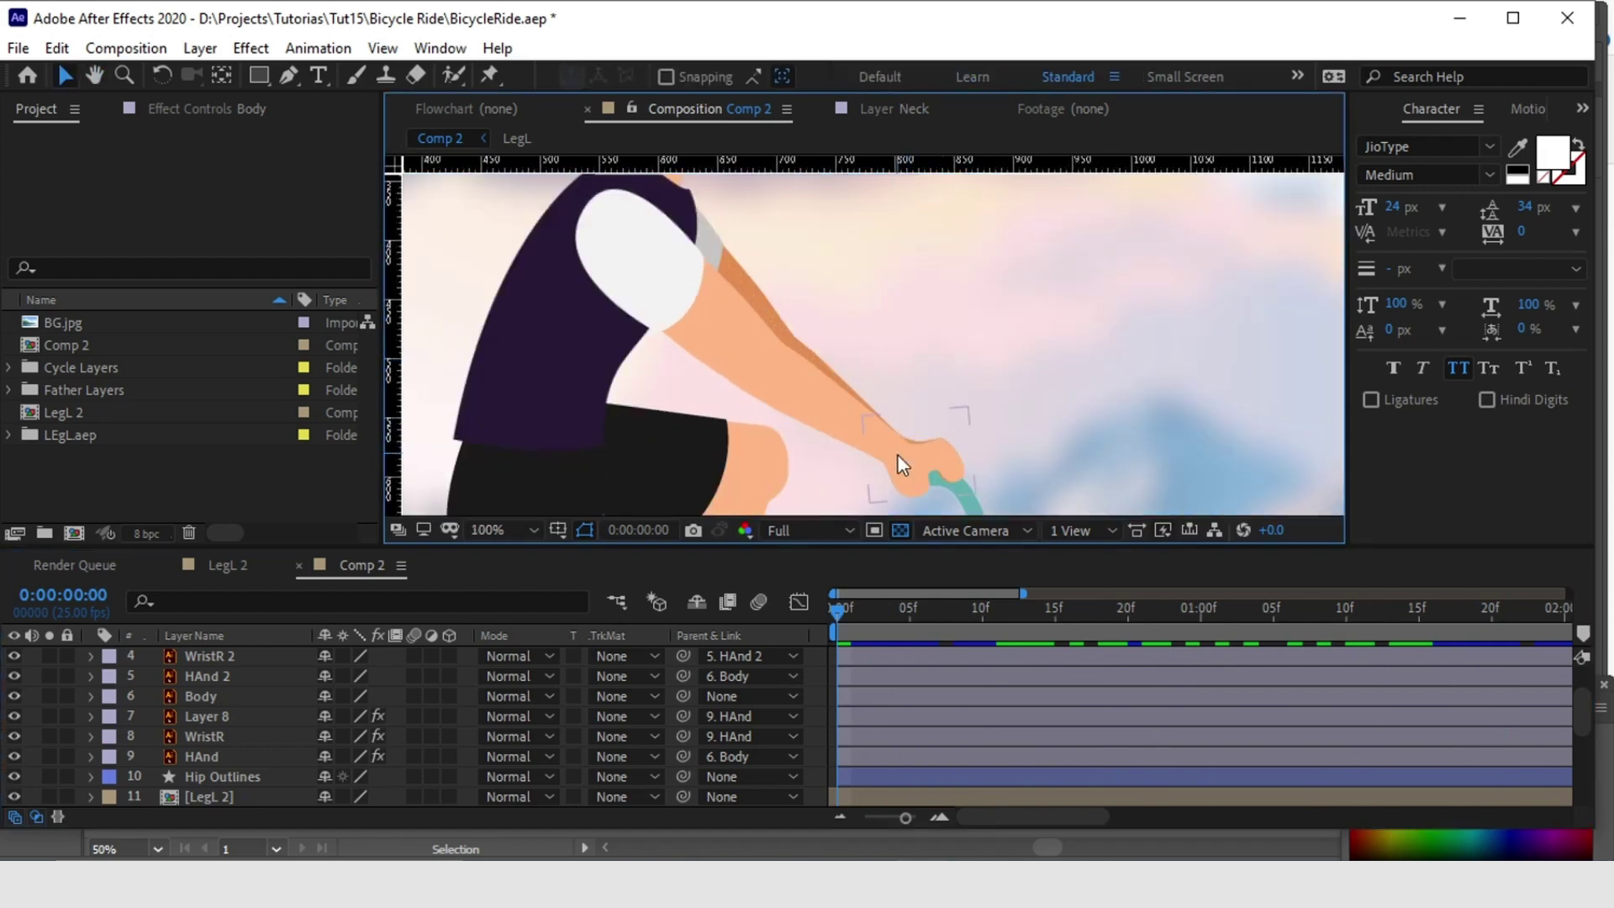
drag(1025, 400, 954, 316)
scroll(954, 315, down, 2)
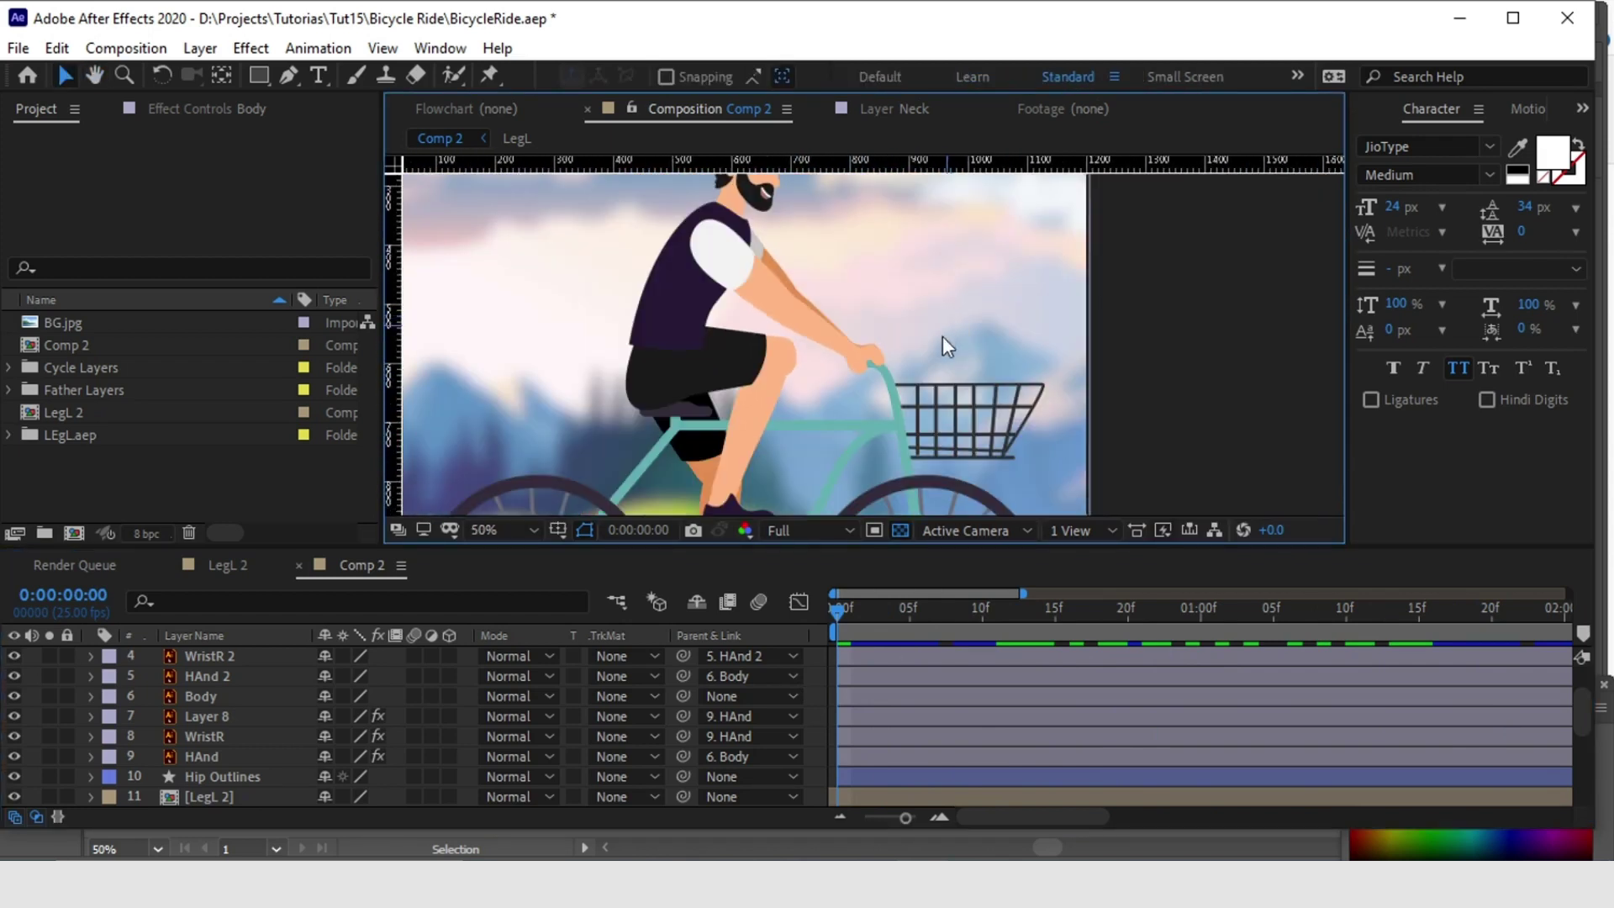
drag(861, 608, 783, 638)
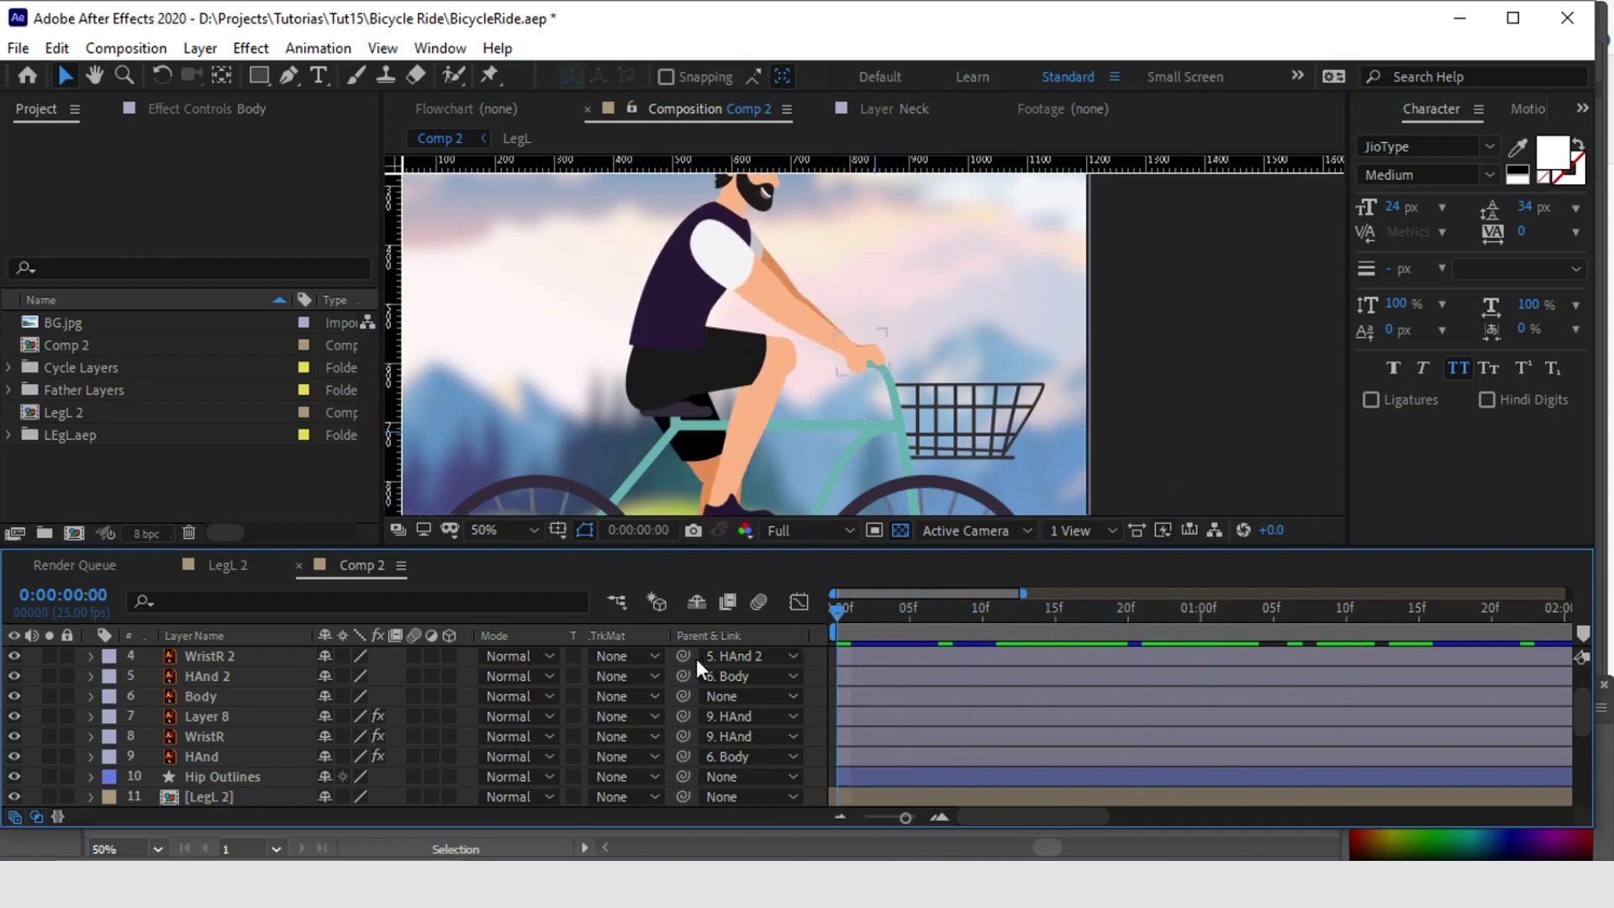
- Add a Rotation keyframe of -5° to the HAnd 2 layer on the first frame
scroll(696, 658, up, 1)
click(207, 736)
key(r)
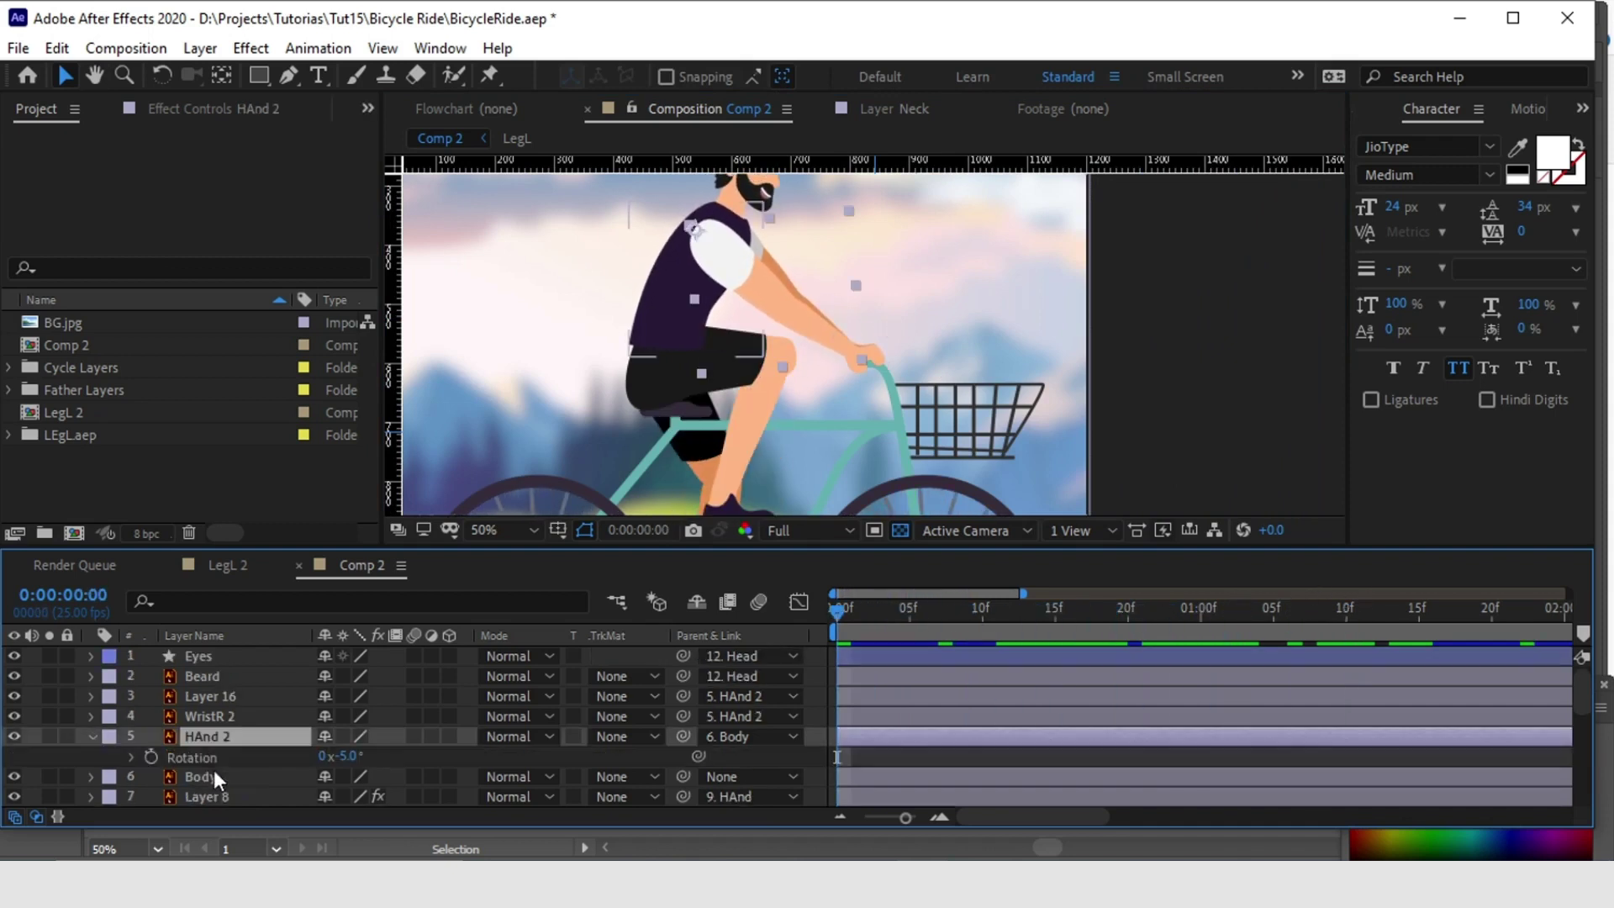
click(152, 756)
- Try a Rotation of 0° on the HAnd 2 layer at 0:00:00:10, and undo it
click(980, 617)
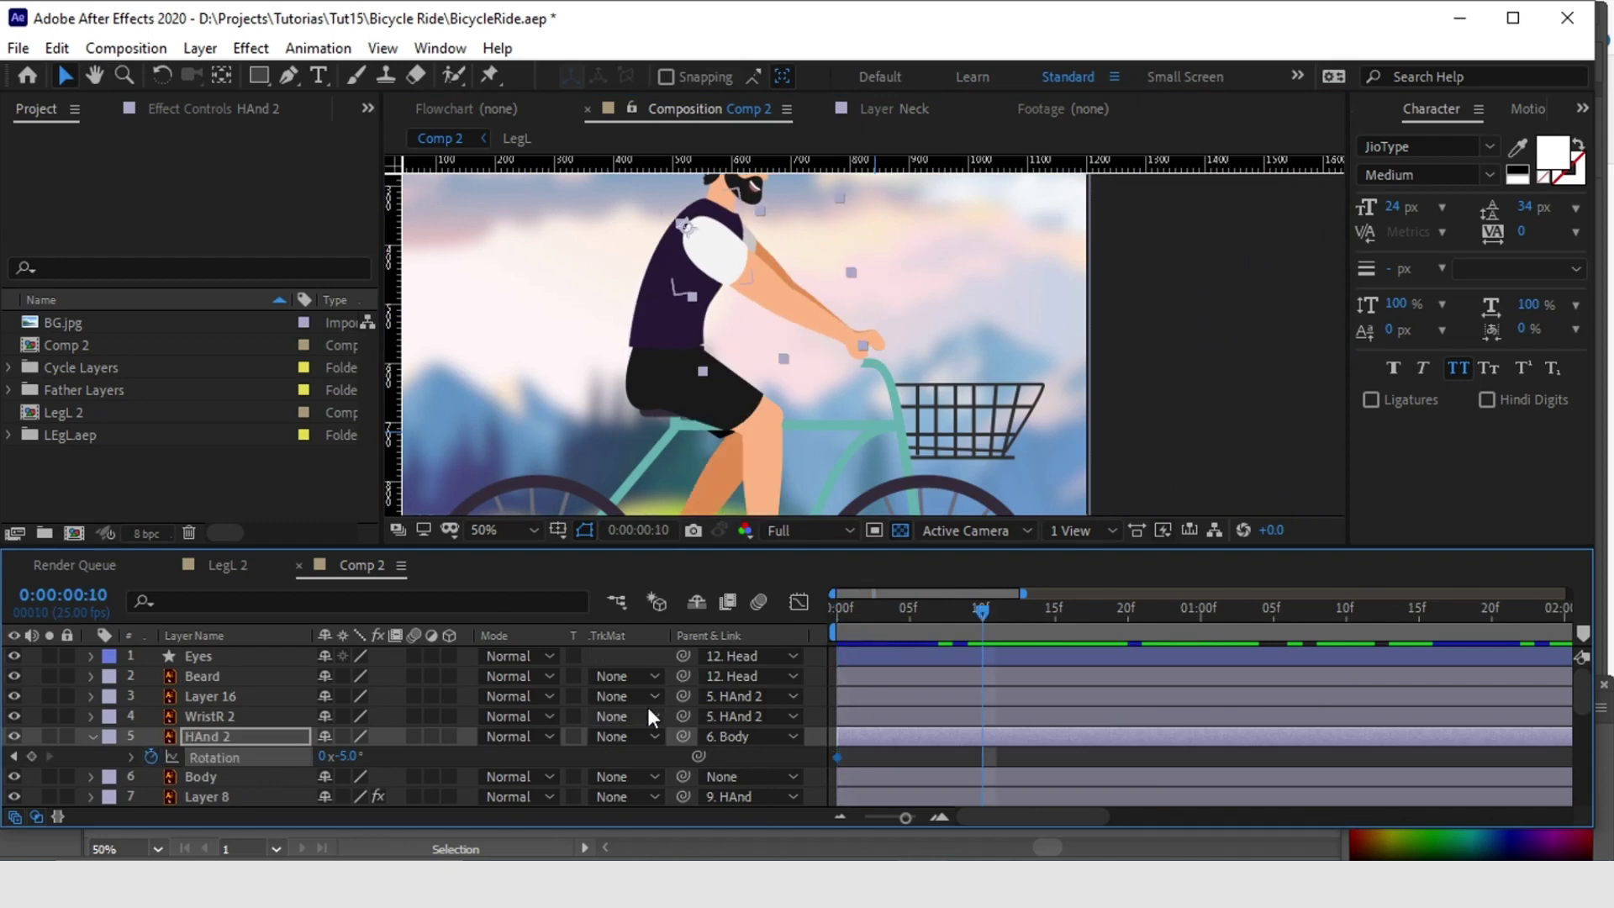
click(360, 756)
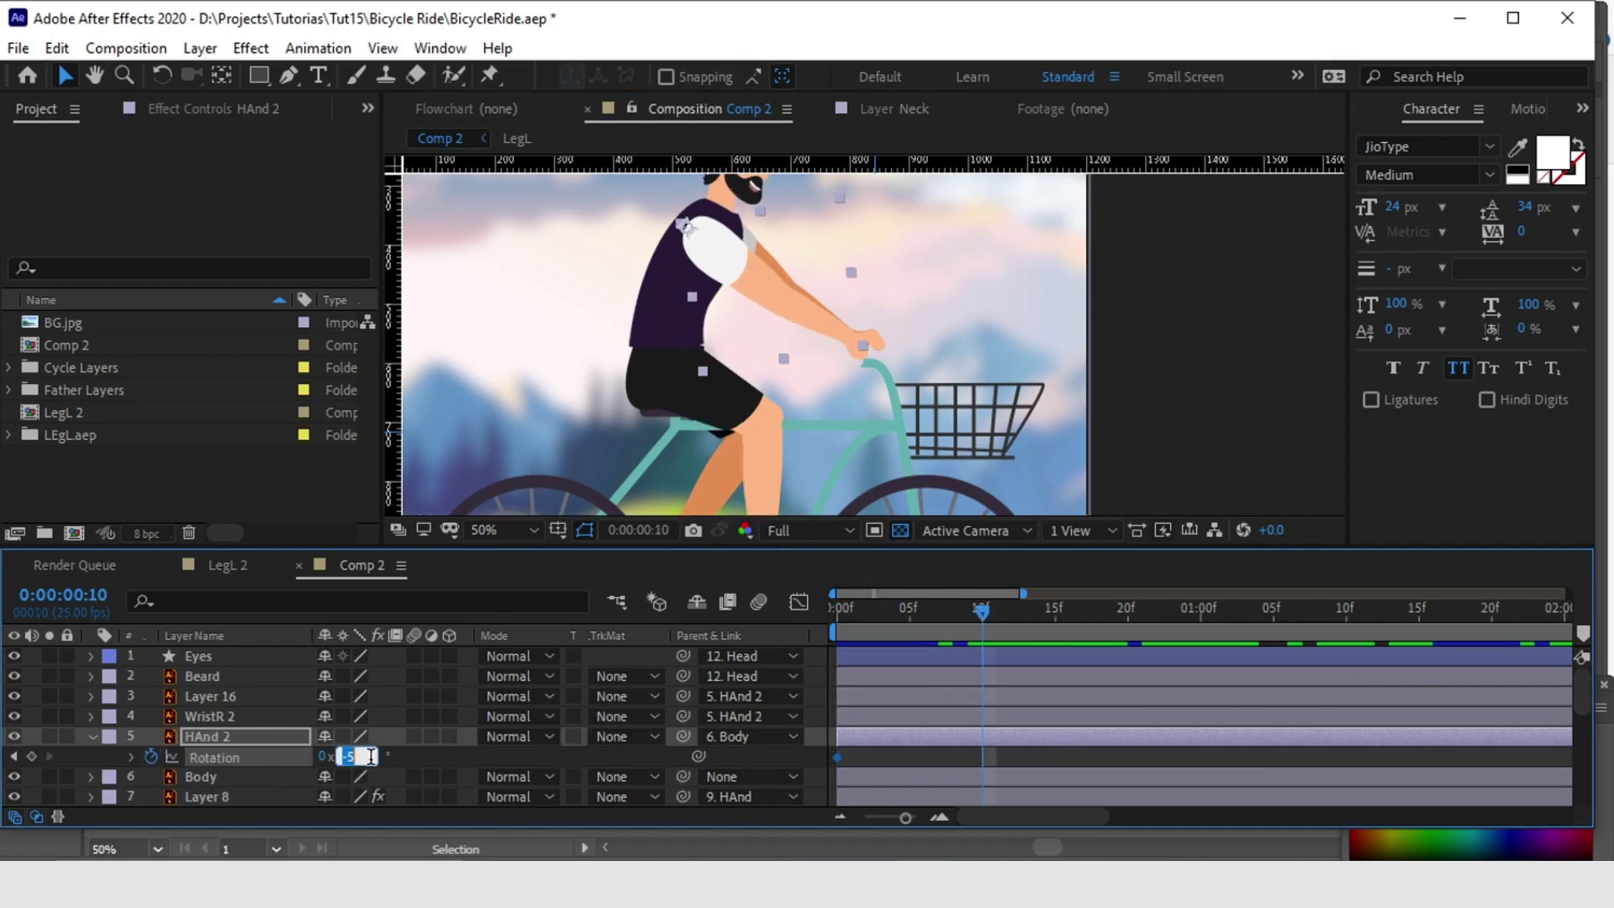
text(0)
key(Return)
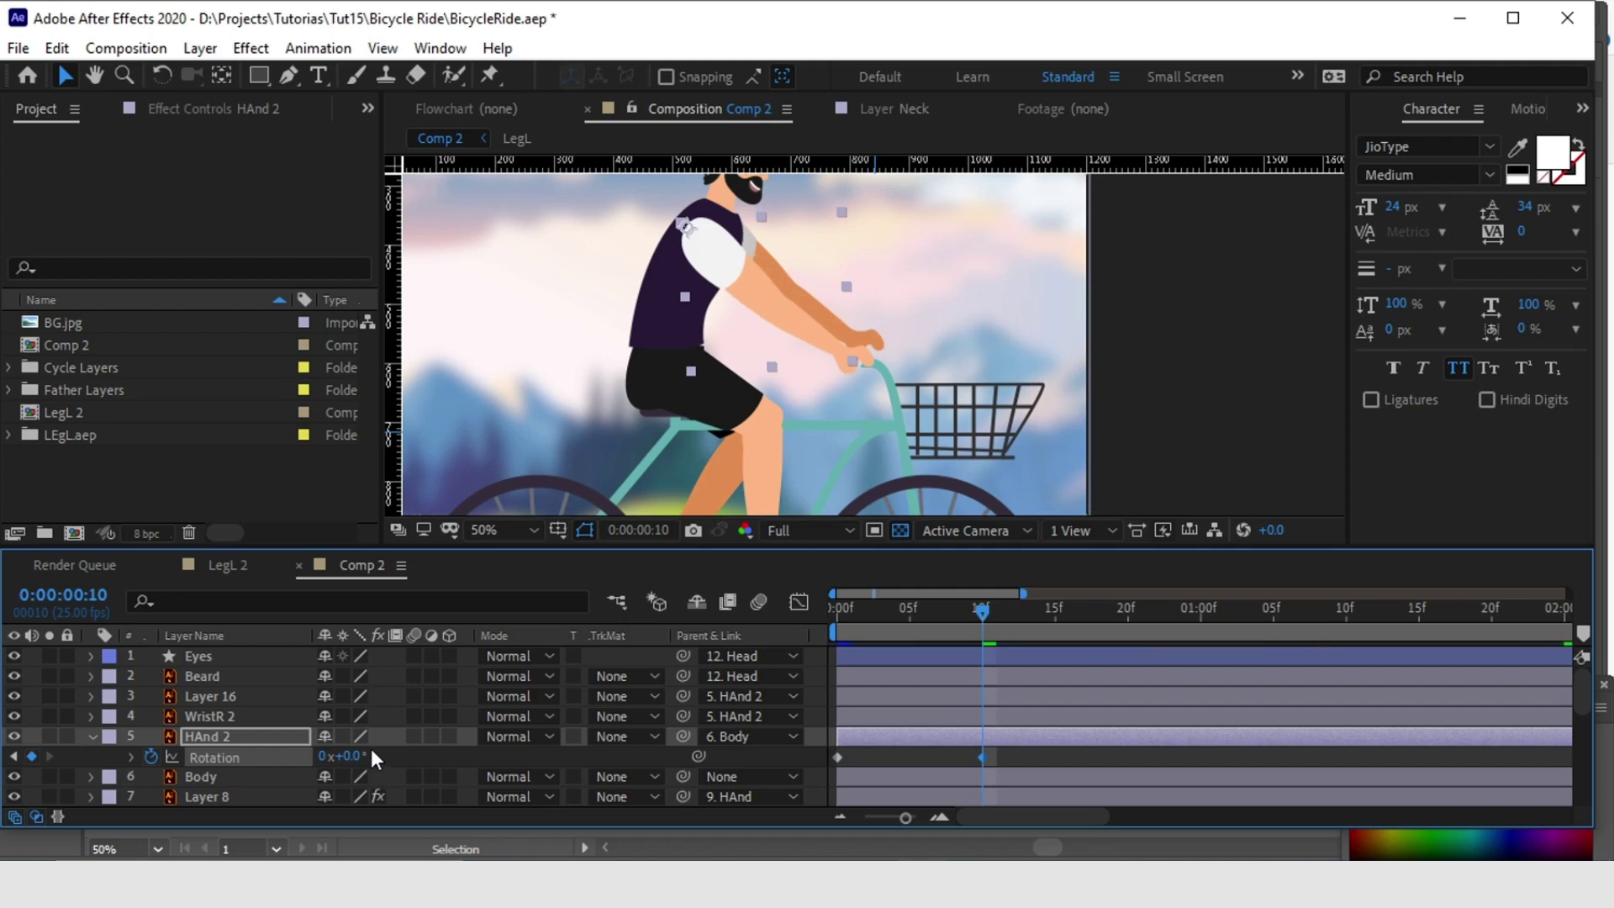
key(ctrl+z)
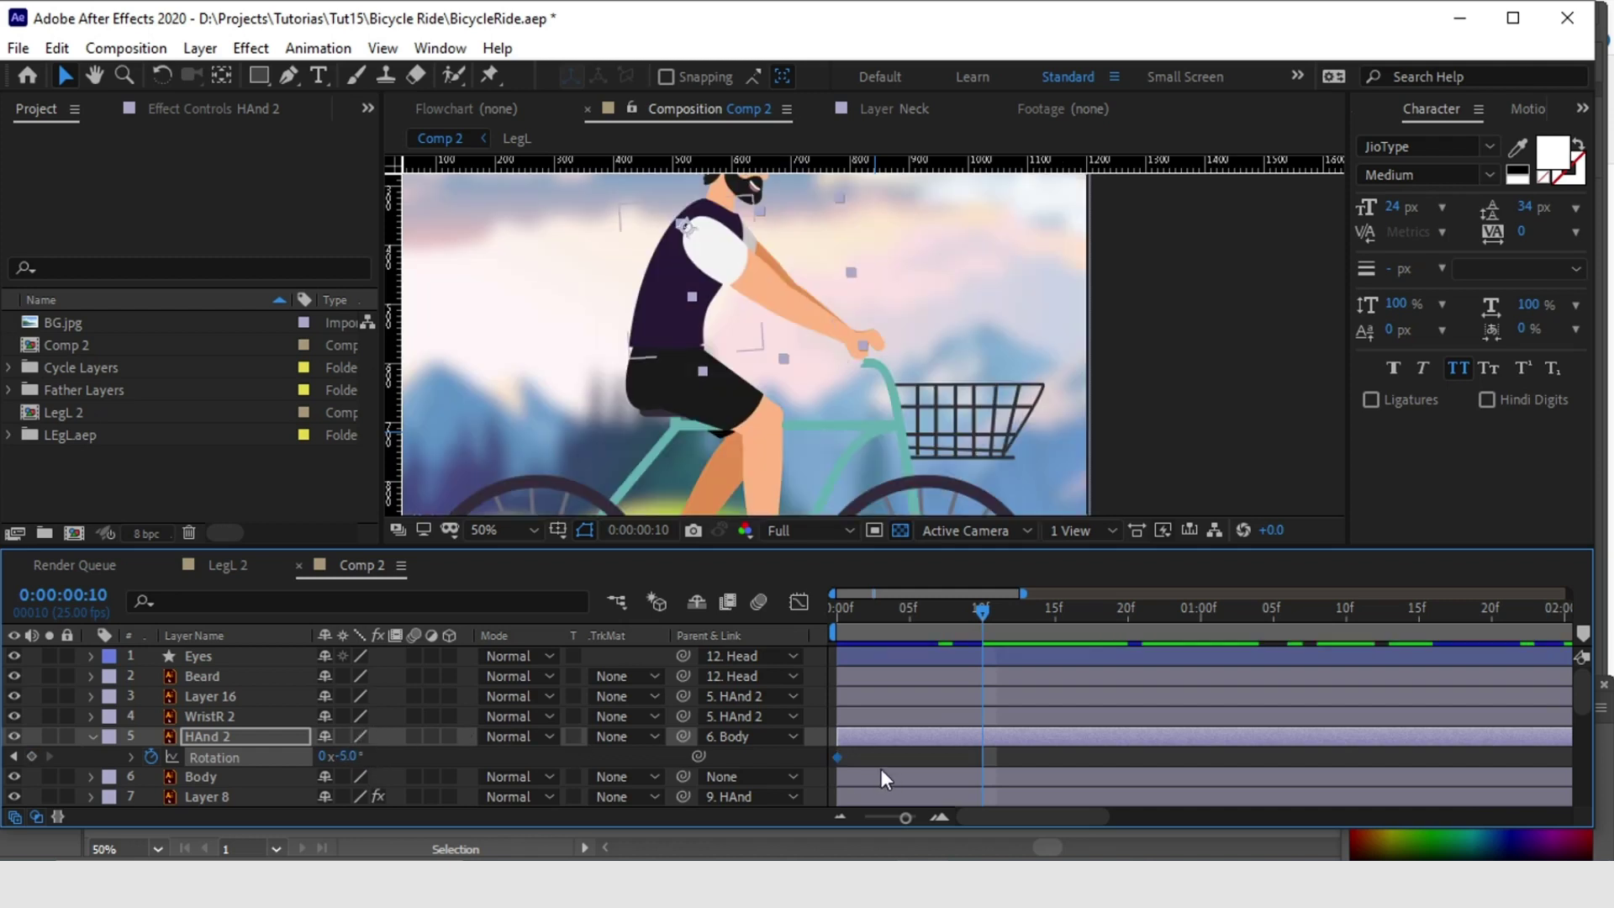
- Keyframe the HAnd 2 layer's Rotation at 0° at 0:00:00:10 and -5° at 0:00:00:20
click(32, 757)
click(1130, 618)
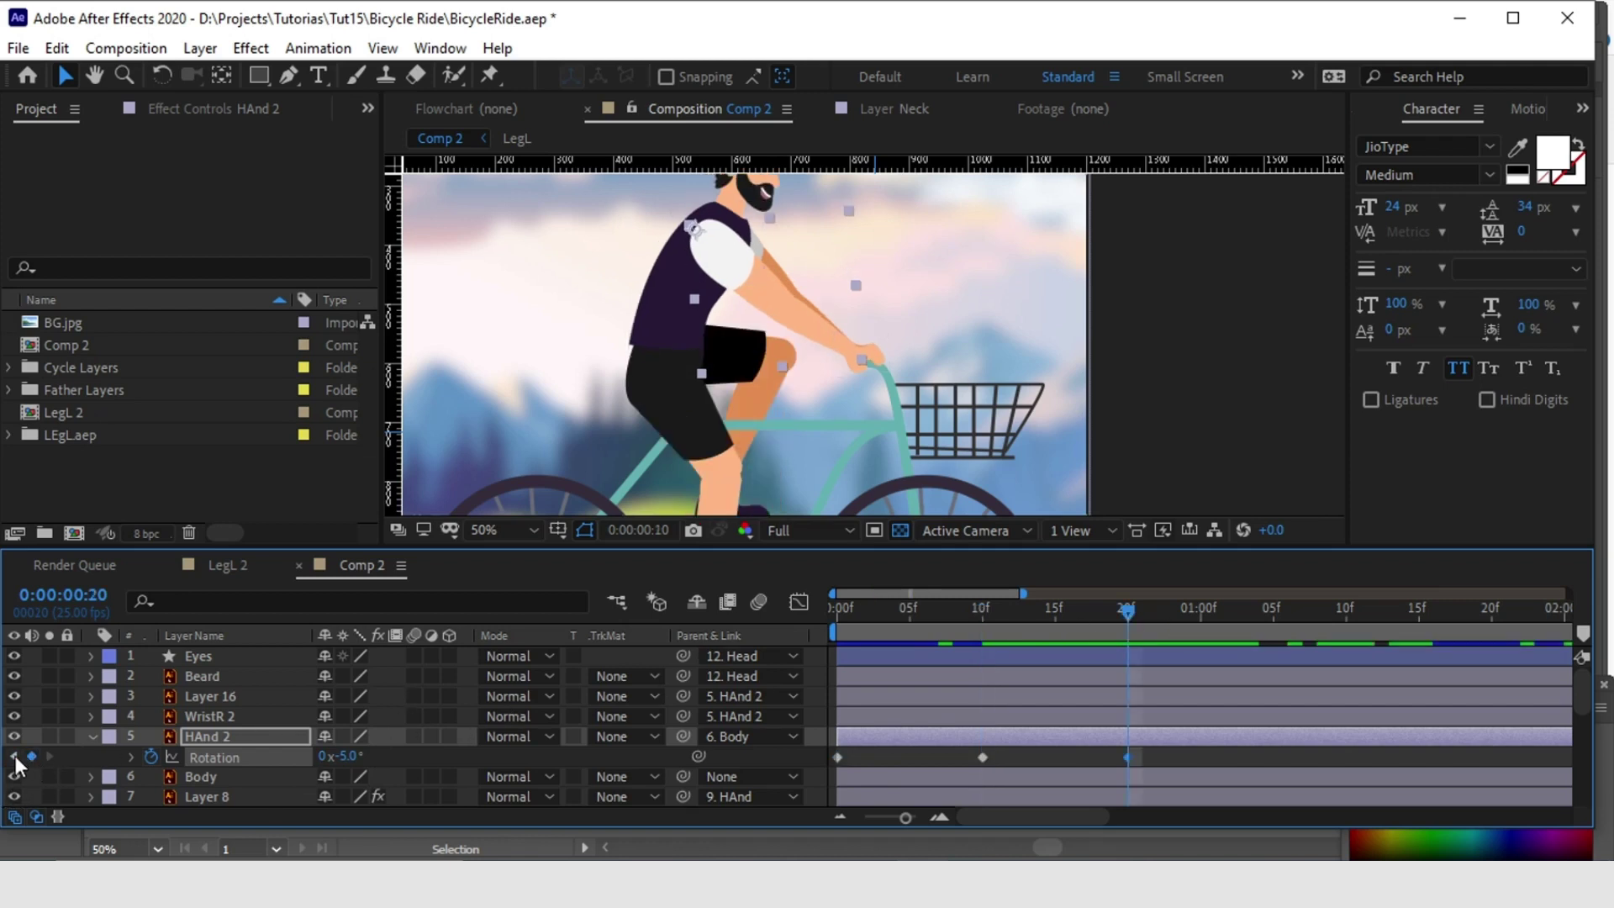
click(14, 756)
drag(349, 755, 341, 745)
click(340, 754)
text(0)
key(Return)
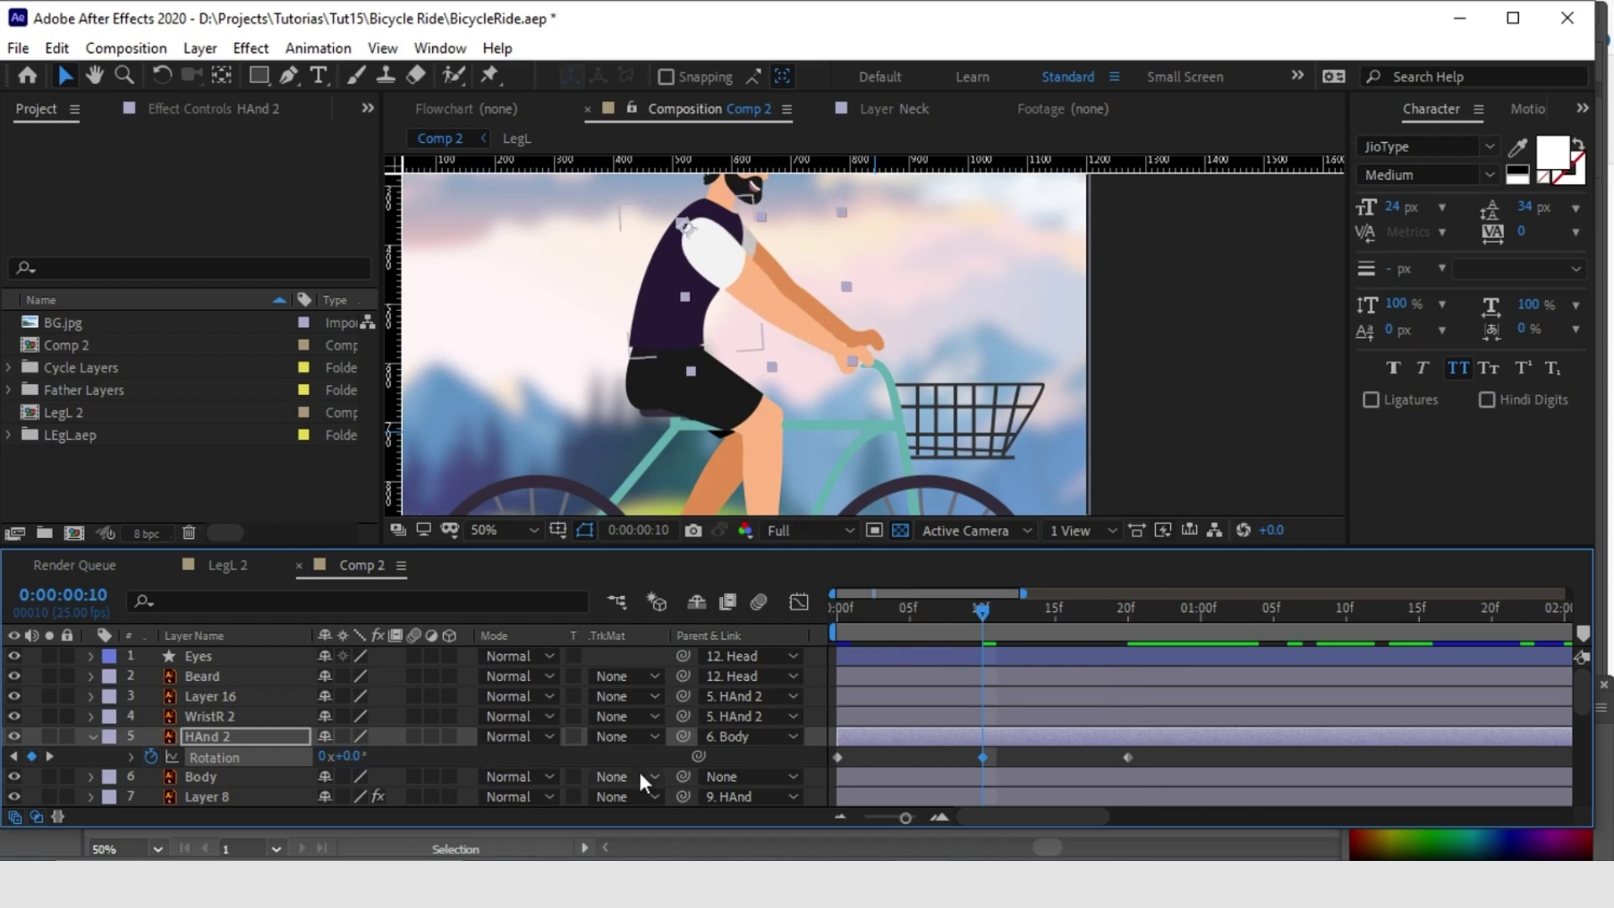
- Keyframe the WristR 2 layer's Rotation at 0° on the first frame and -5° at 0:00:00:10
key(j)
click(294, 716)
key(r)
click(151, 736)
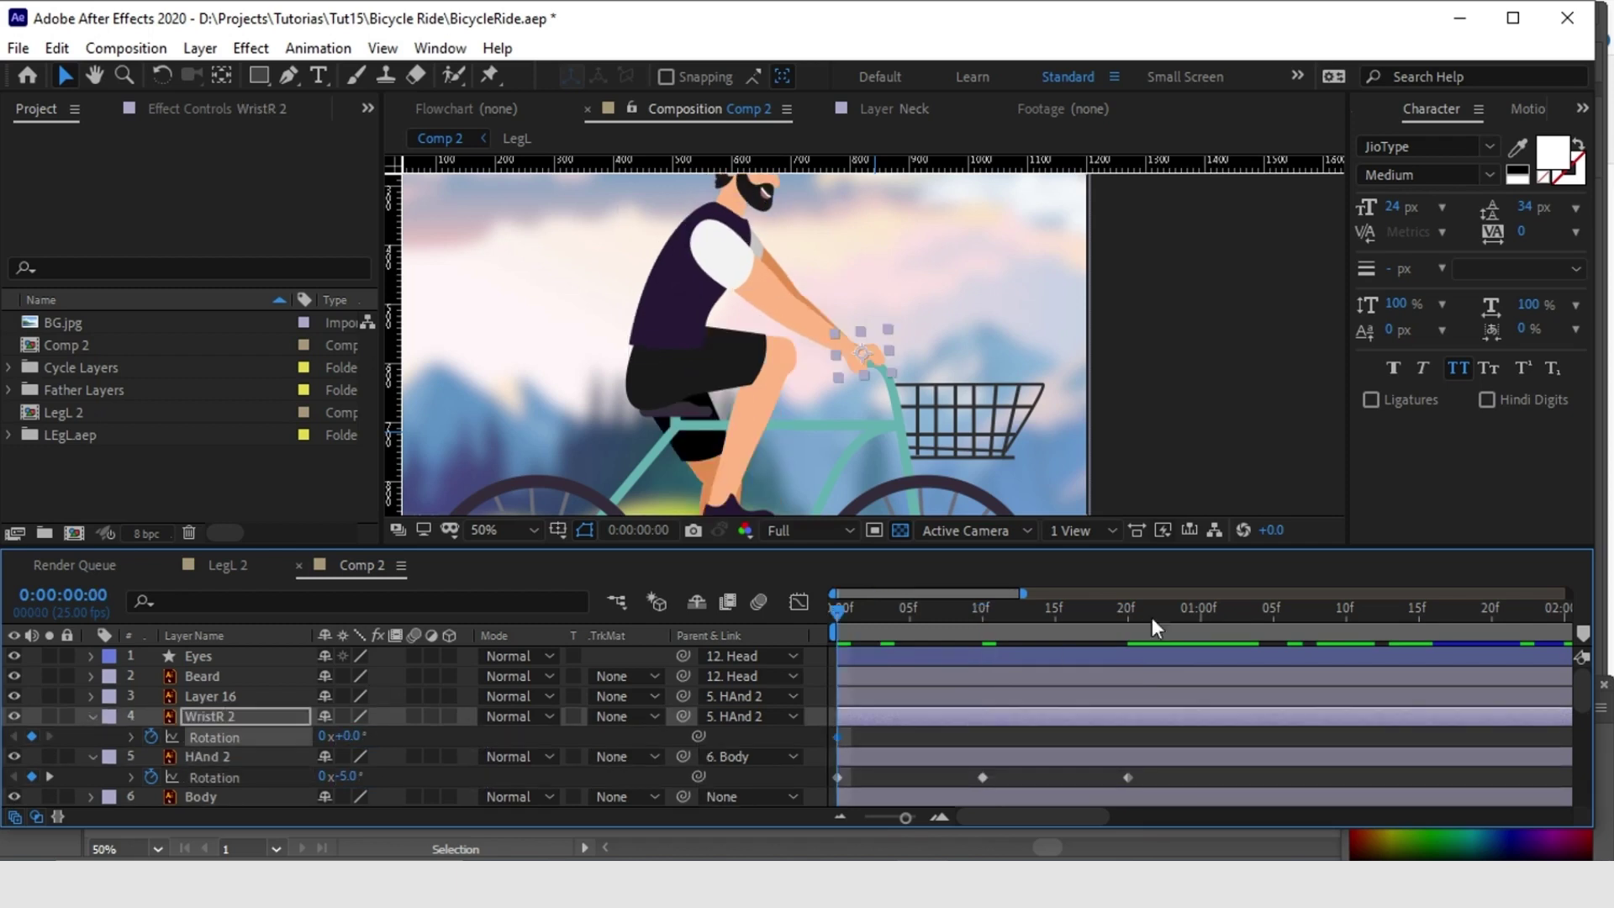
click(913, 622)
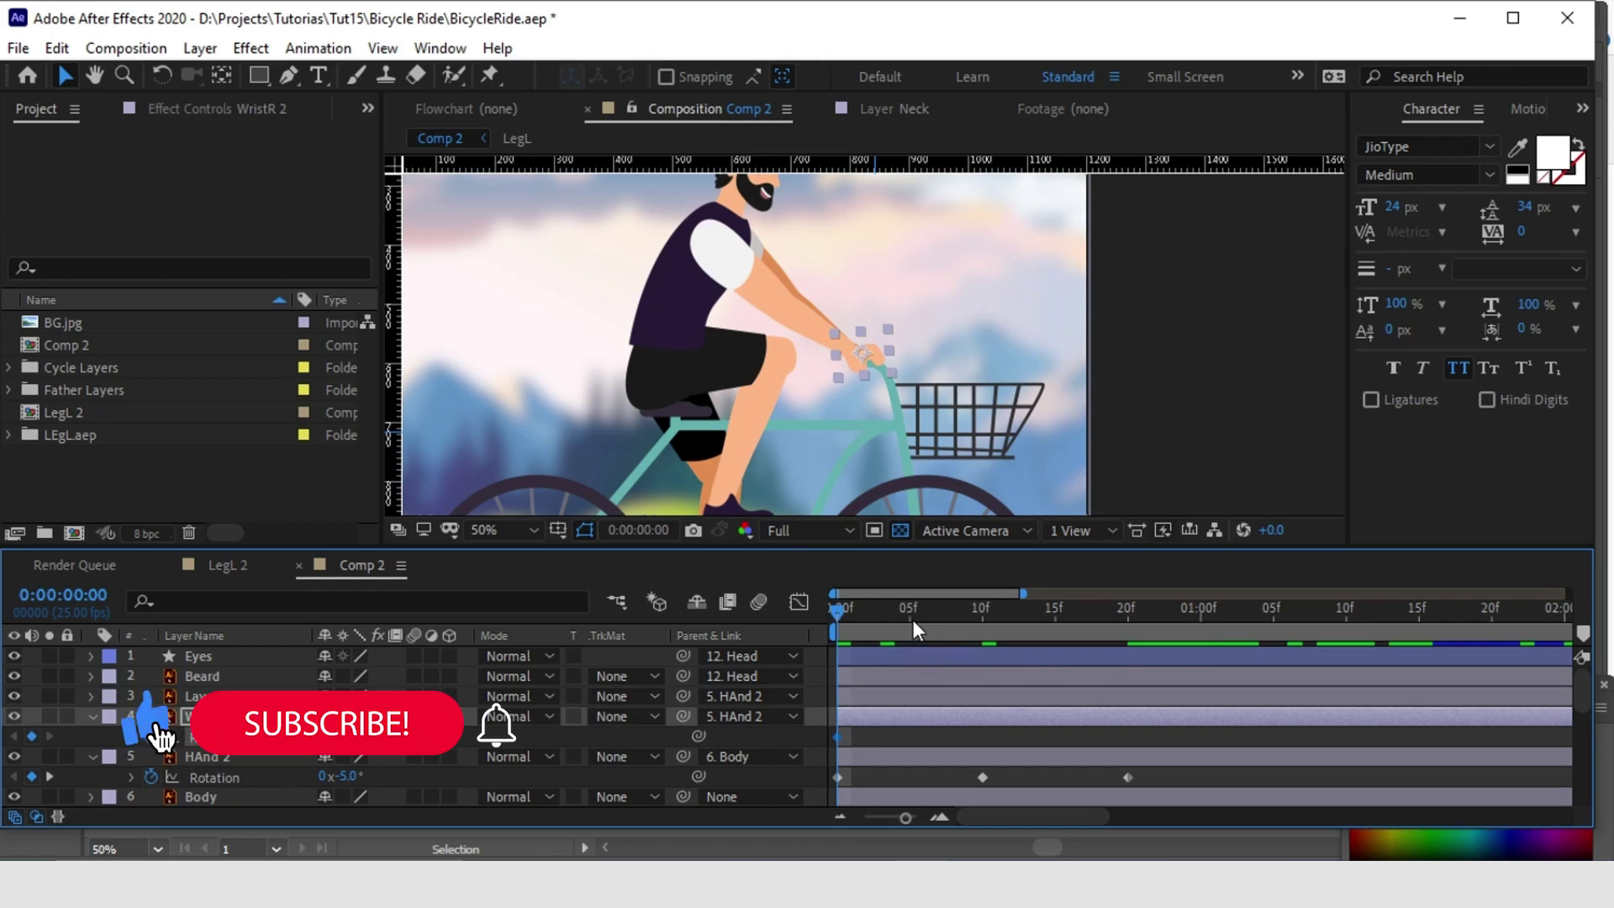
drag(921, 628, 981, 632)
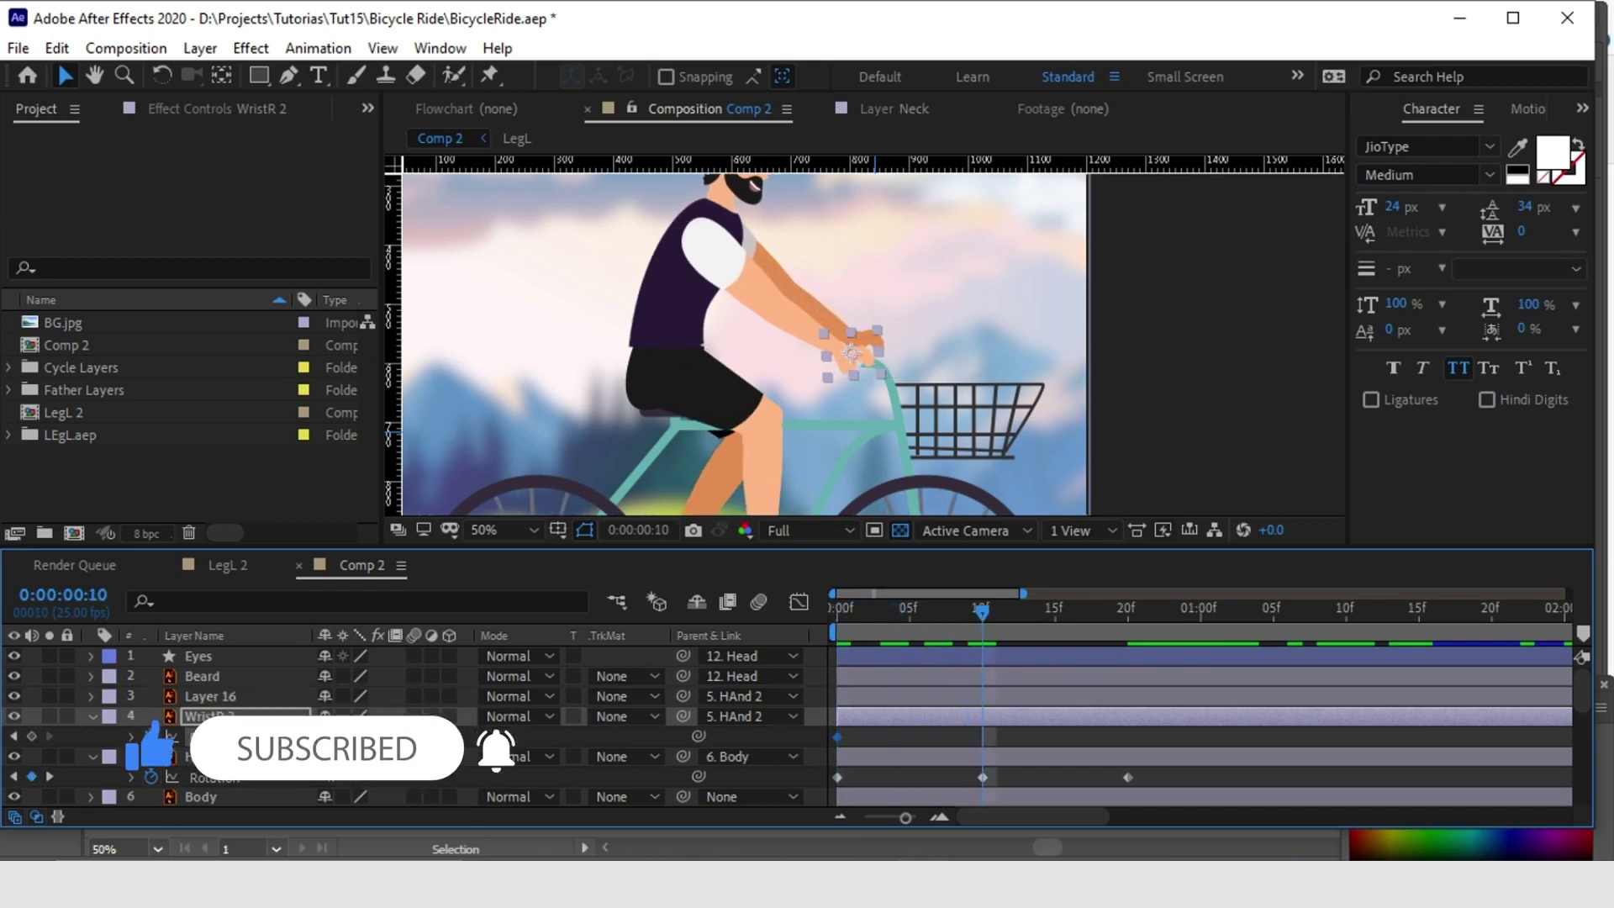
mouse_move(345, 736)
mouse_down()
mouse_move(310, 733)
mouse_move(358, 733)
mouse_up()
- Set the WristR 2 layer's Rotation to 0° at 0:00:00:20
click(829, 615)
drag(825, 616, 1126, 663)
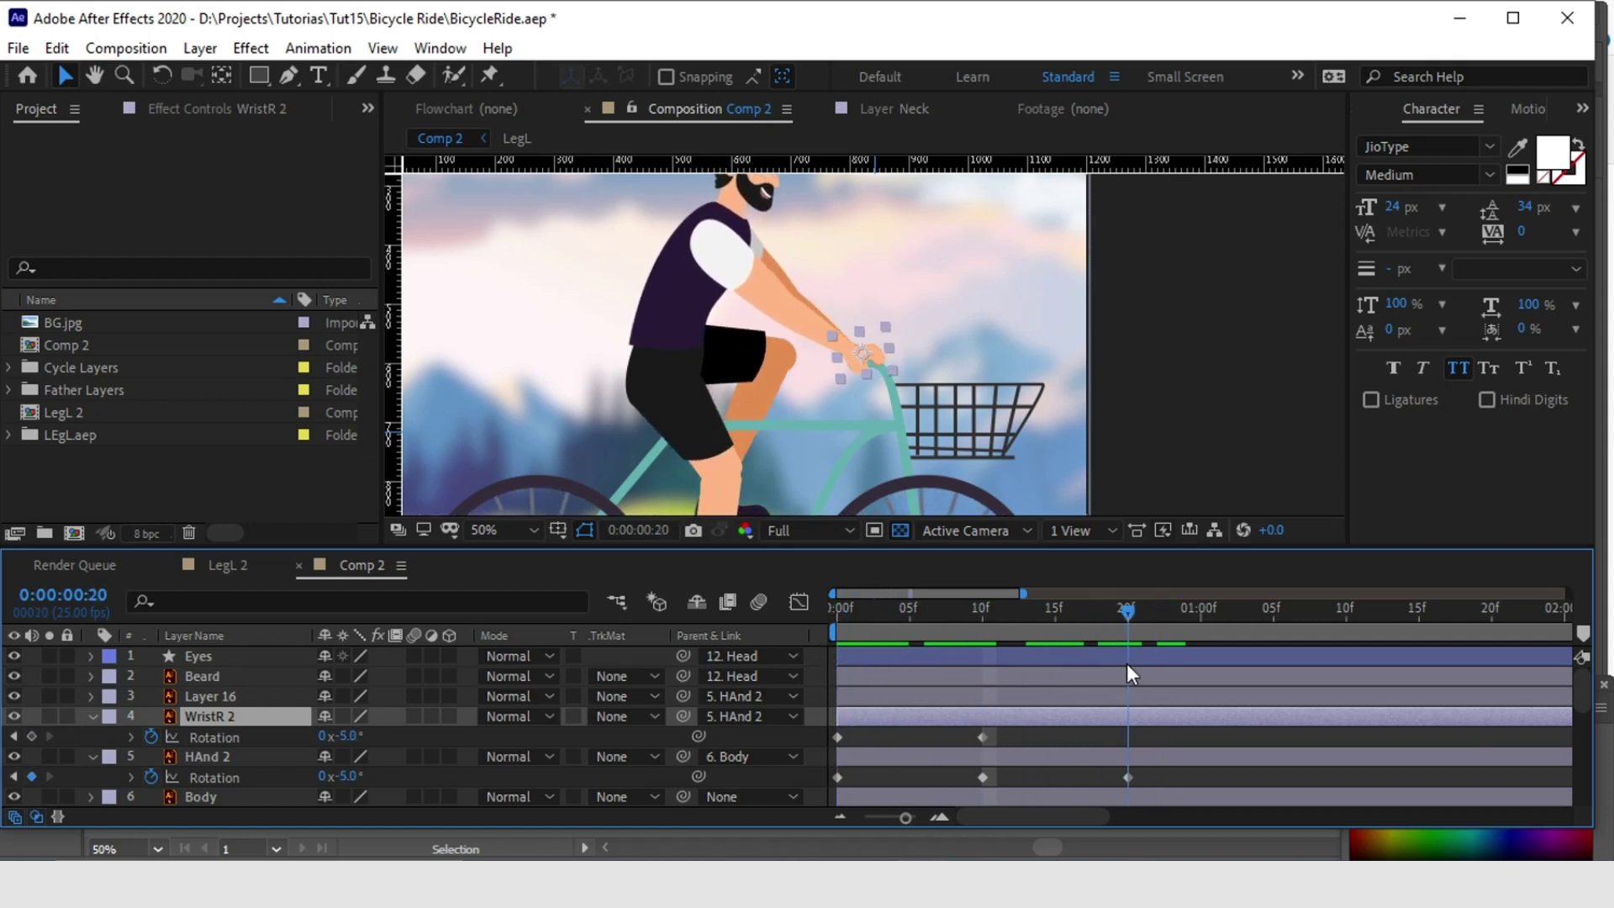
click(351, 736)
text(0)
key(Return)
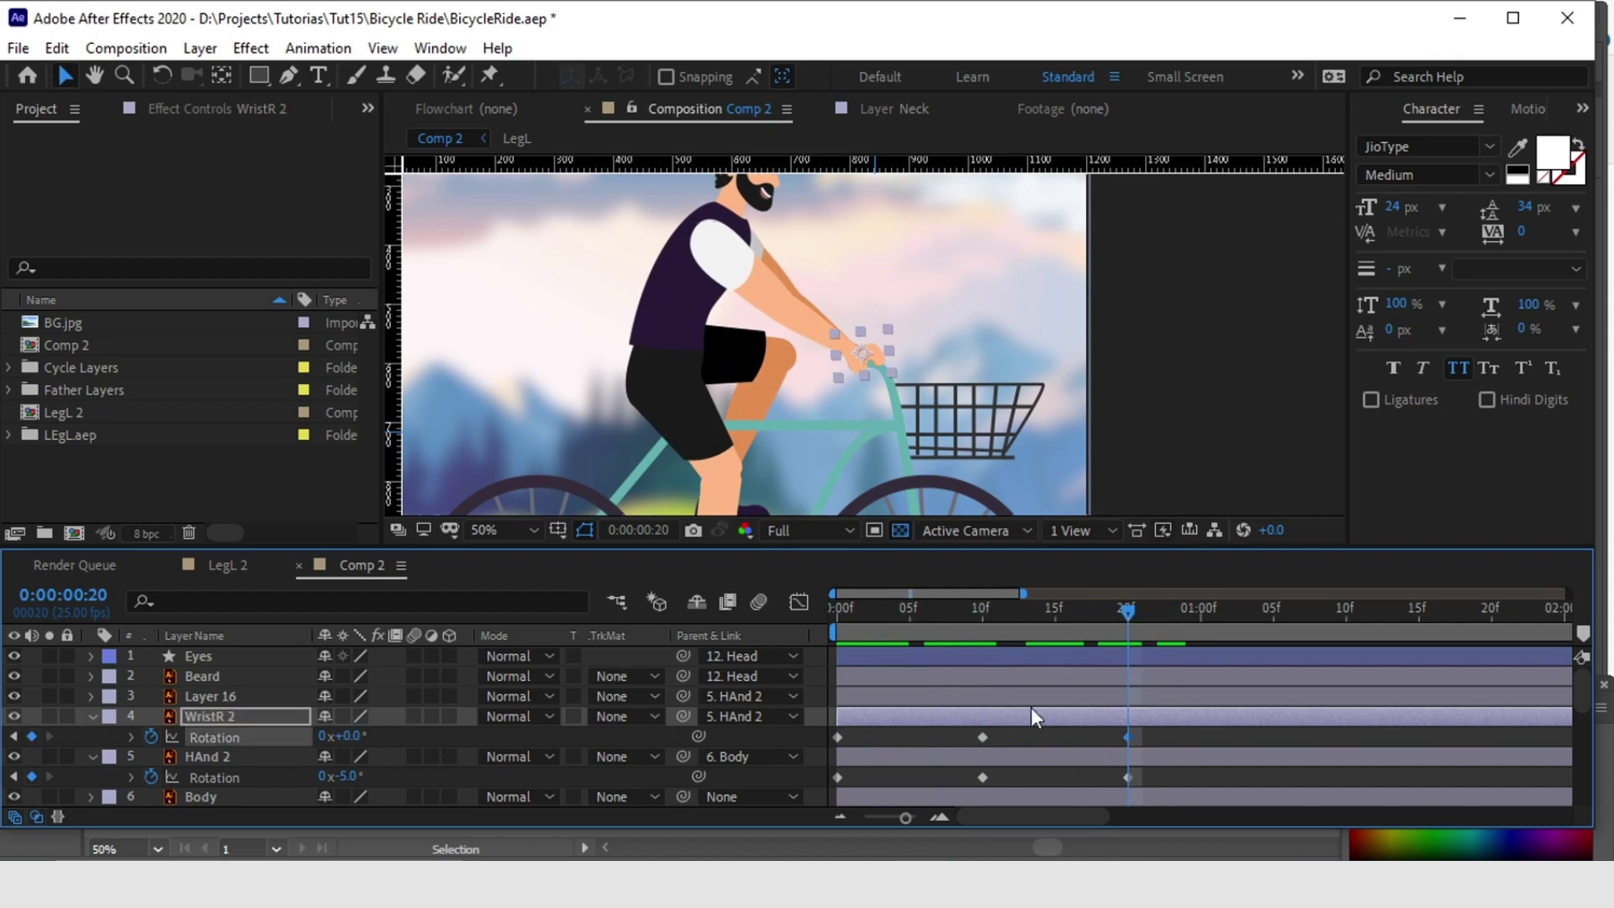
- Add Position keyframes to the WristR 2 layer on the first frame, at 0:00:00:10 and at 0:00:00:20
drag(860, 609, 844, 606)
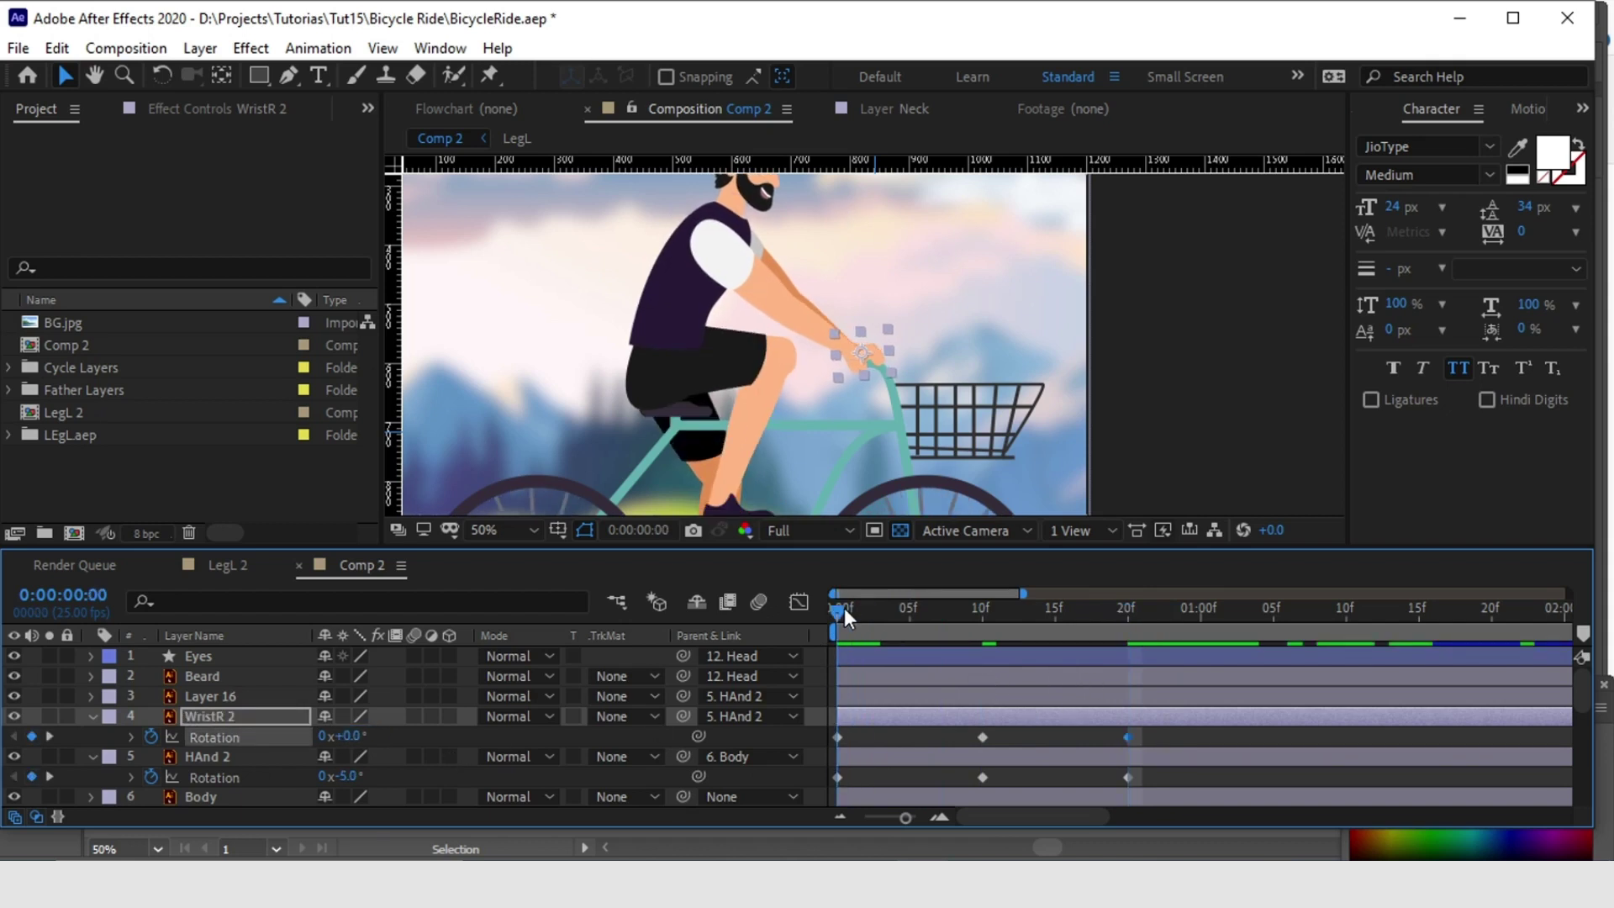
click(207, 723)
key(p)
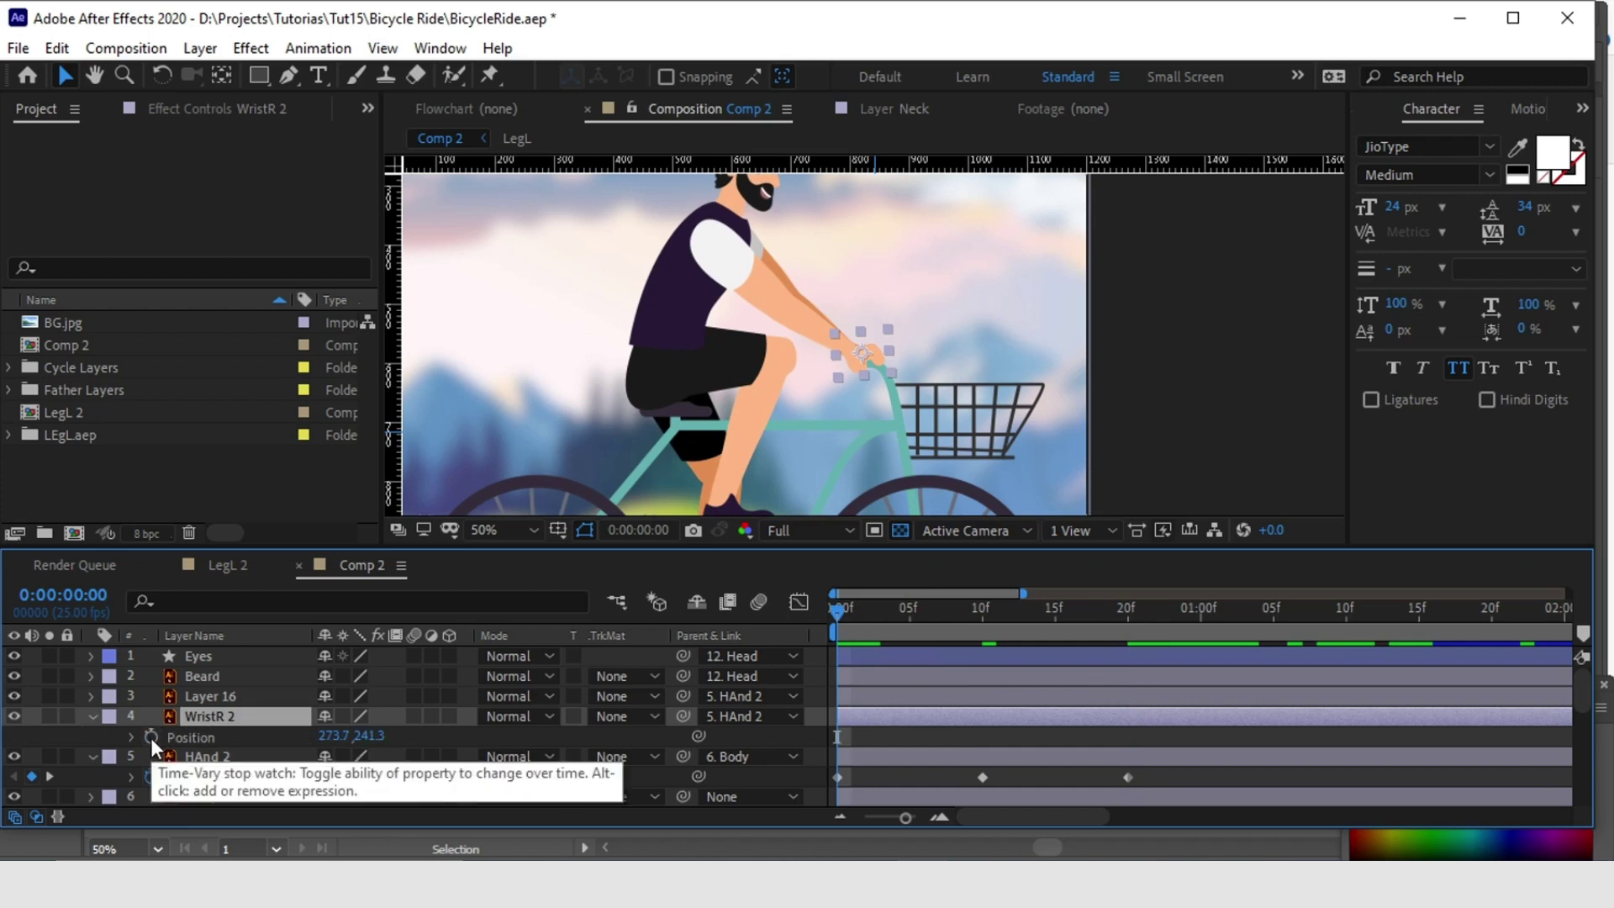
click(152, 737)
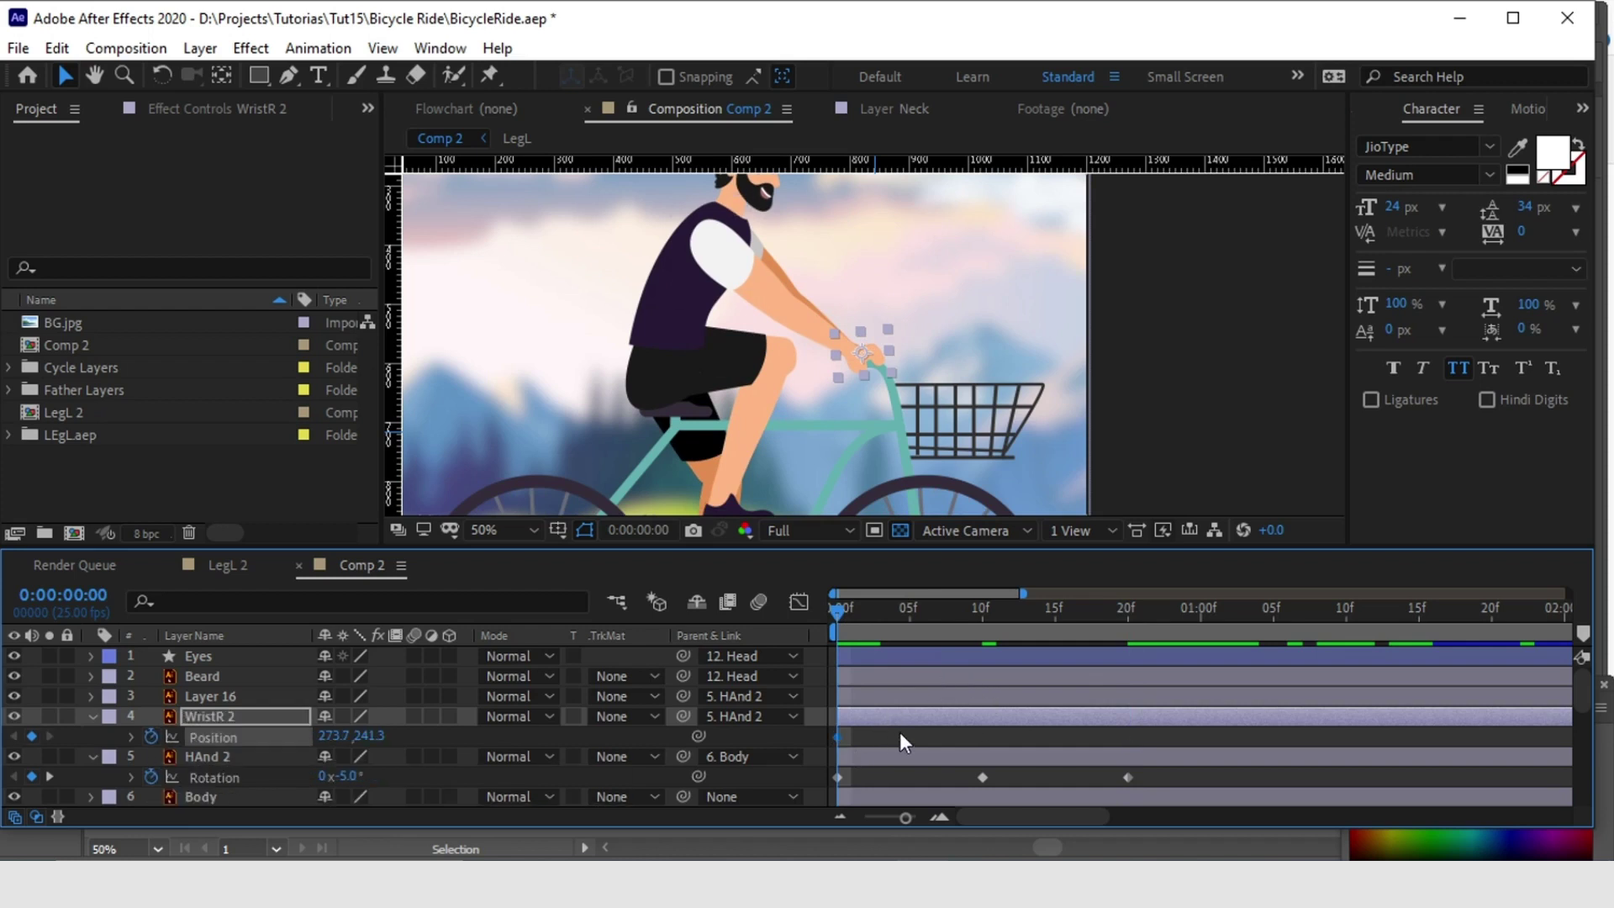
key(k)
key(Left)
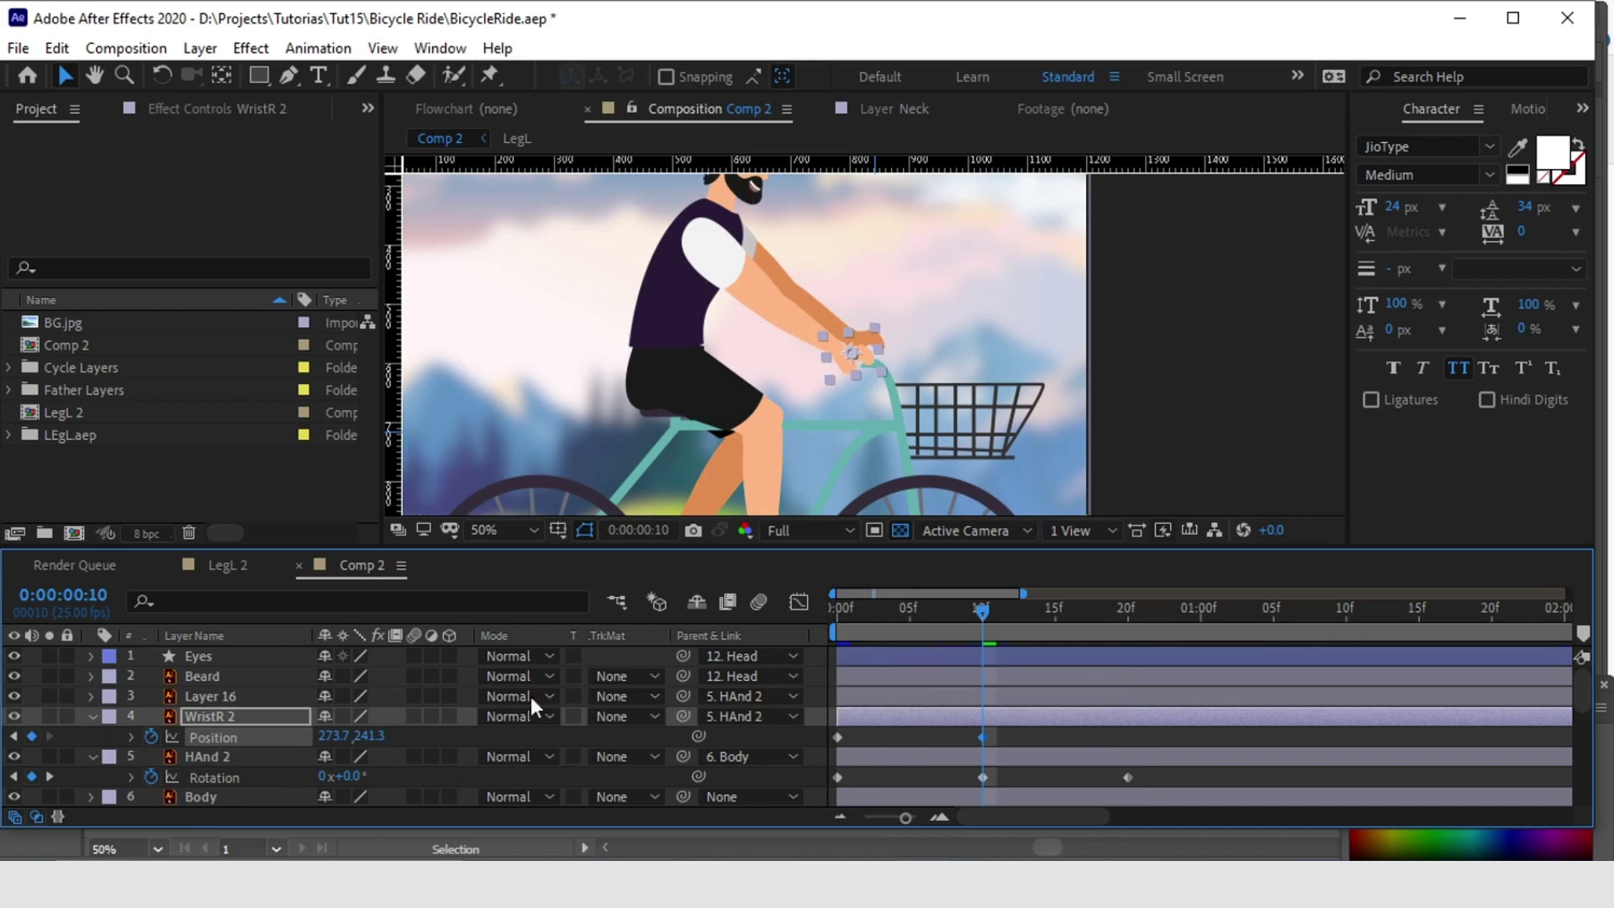
drag(855, 602, 824, 608)
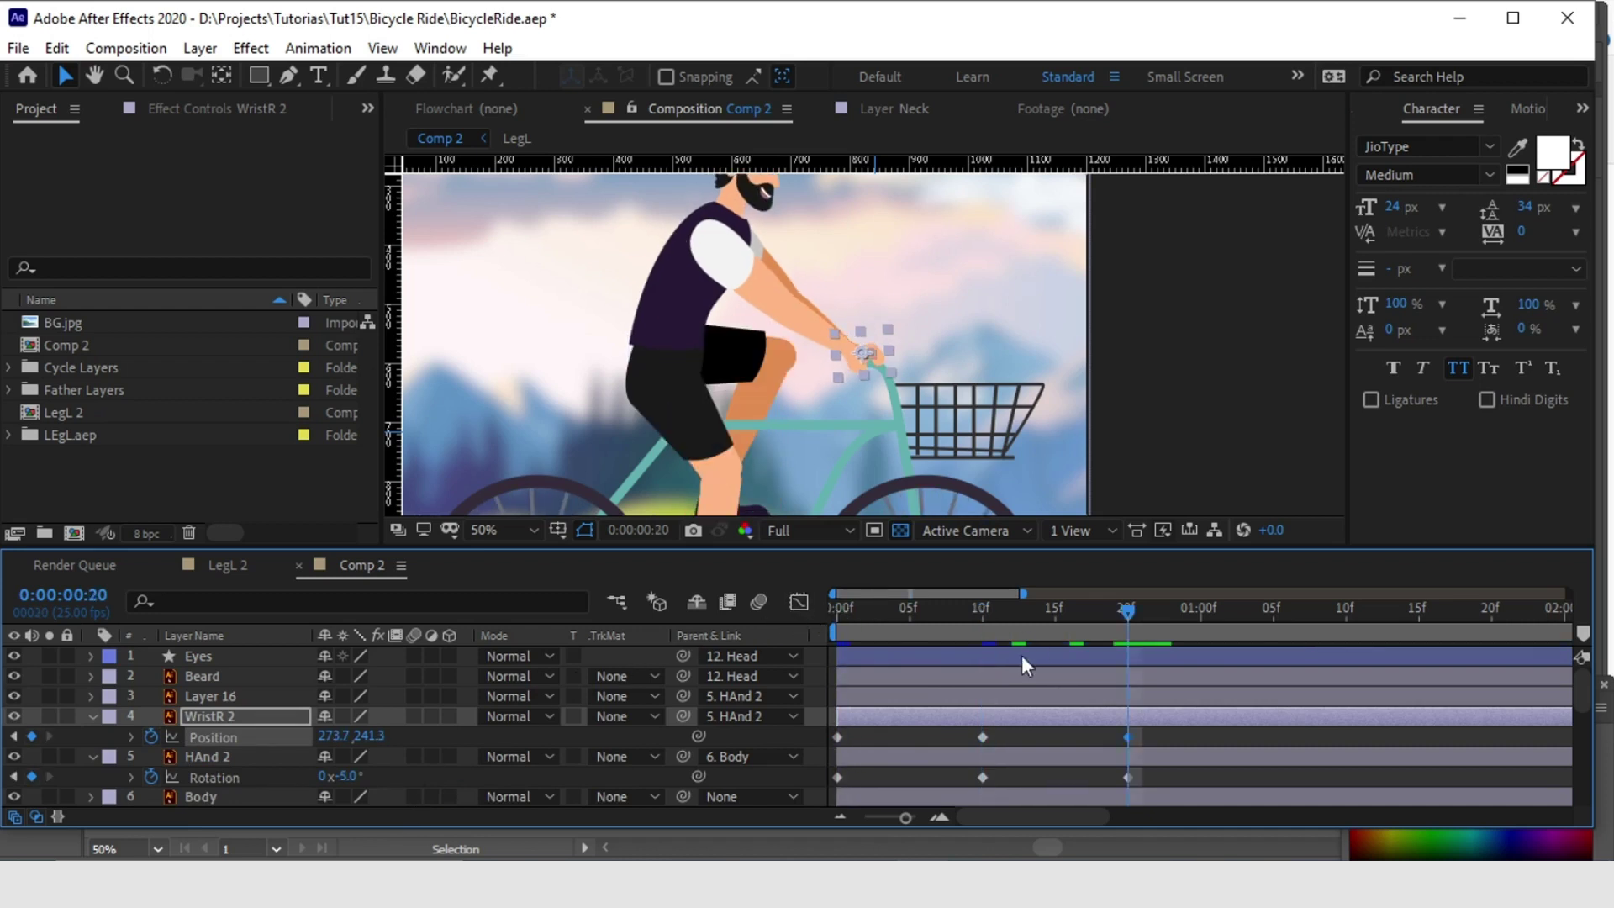
- Loop the HAnd 2 layer's Rotation with the expression loopOutDuration(type = "cycle", duration = 0)
click(1212, 735)
drag(885, 629, 924, 693)
drag(772, 694, 771, 697)
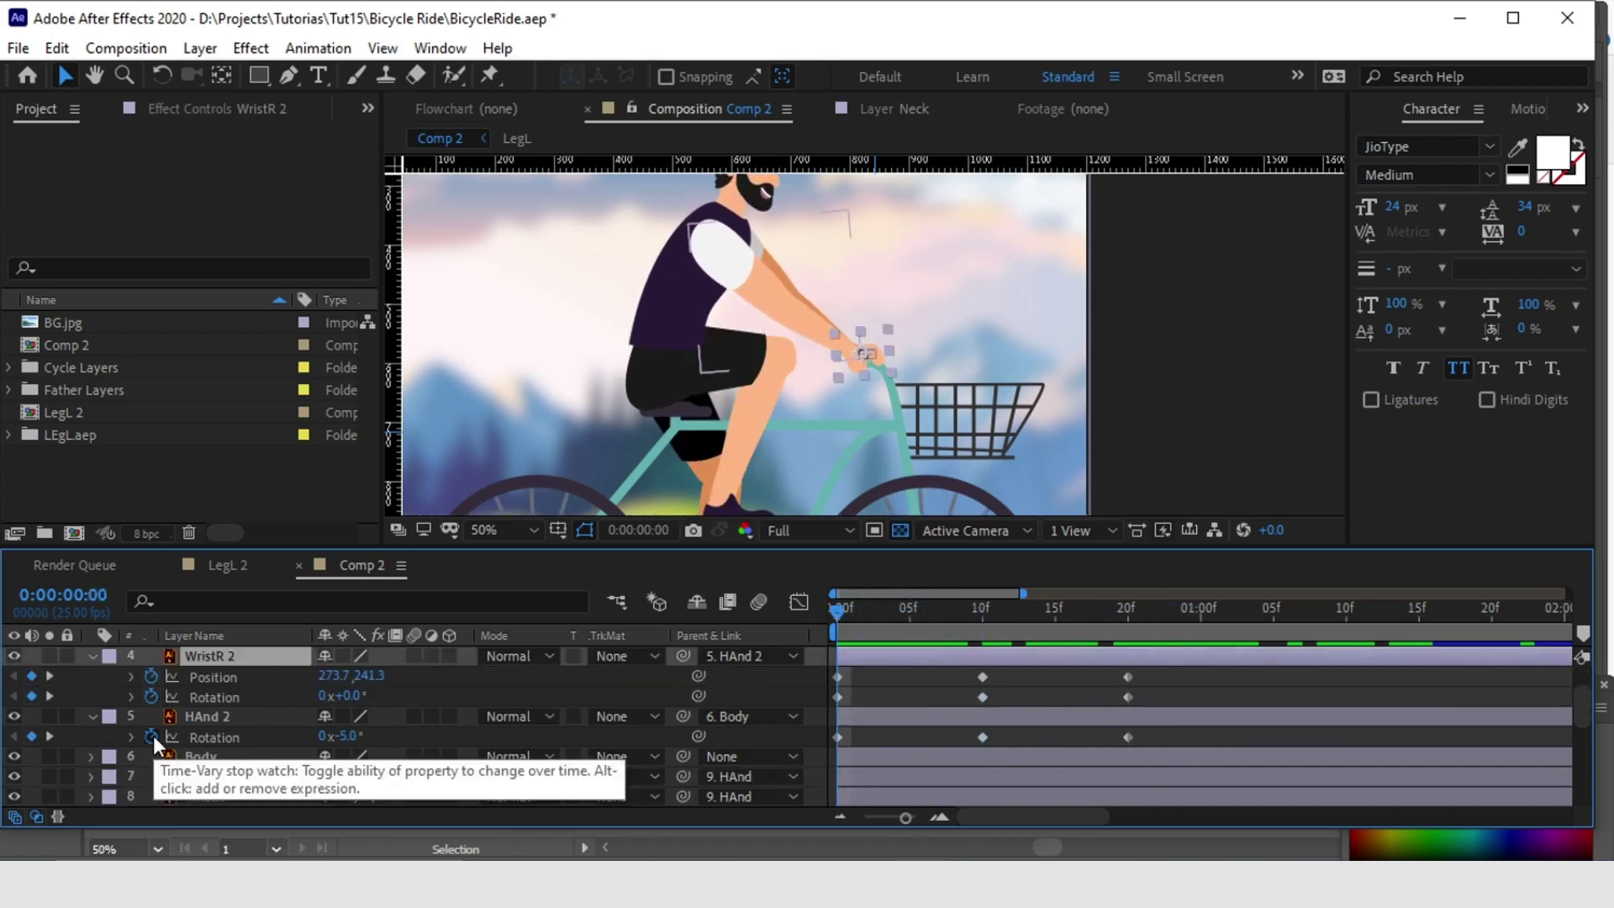
alt+click(153, 737)
click(405, 755)
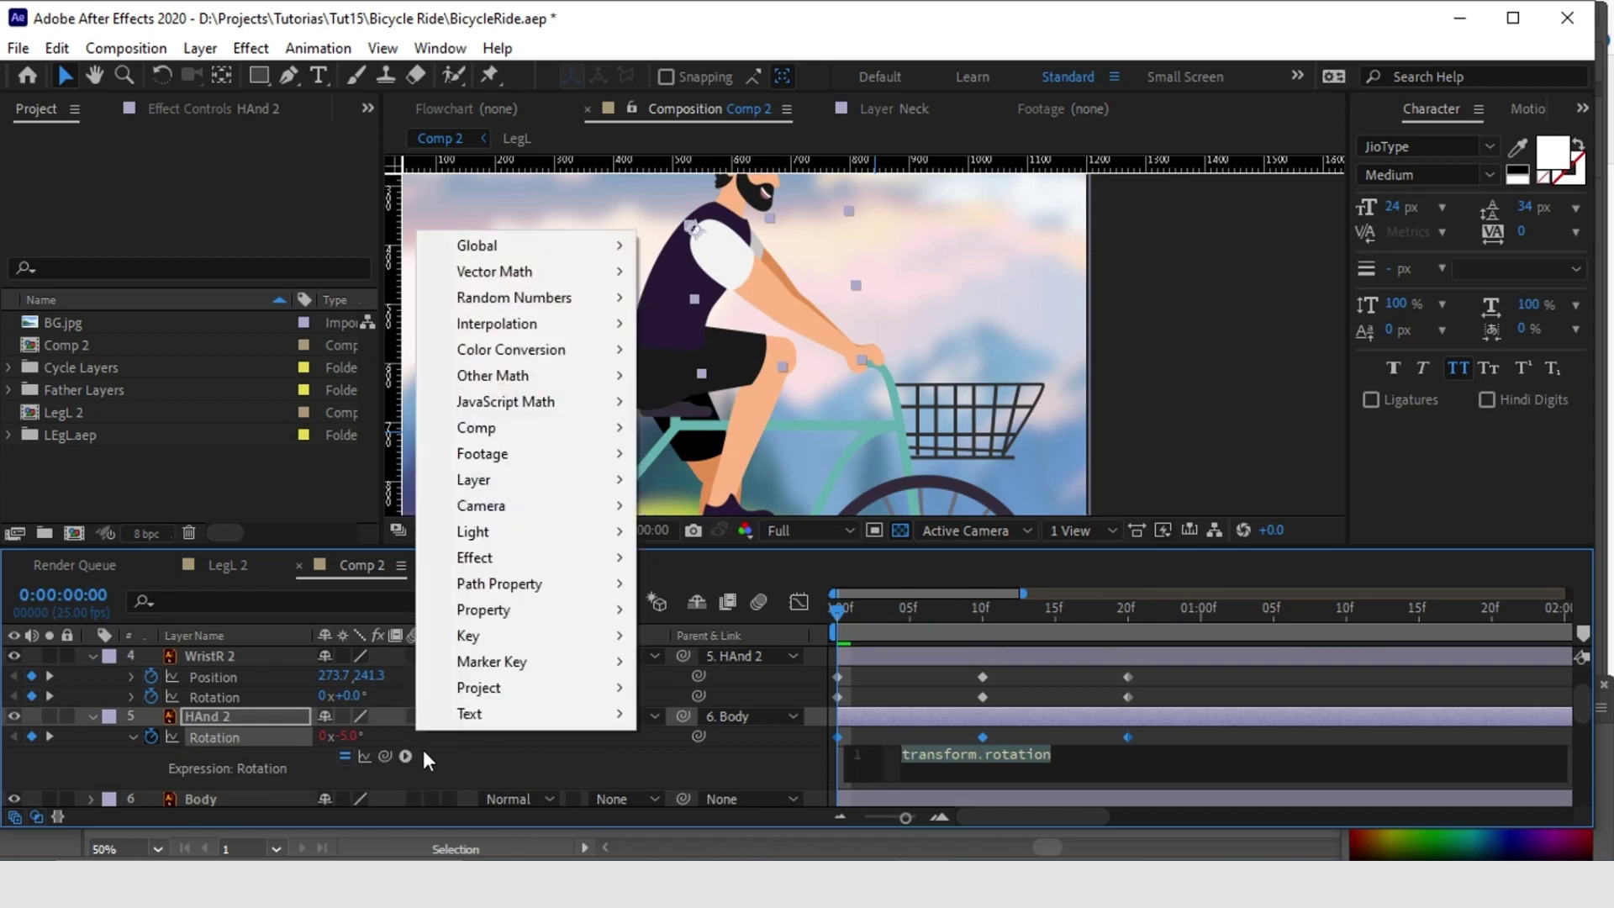
mouse_move(486, 605)
click(832, 468)
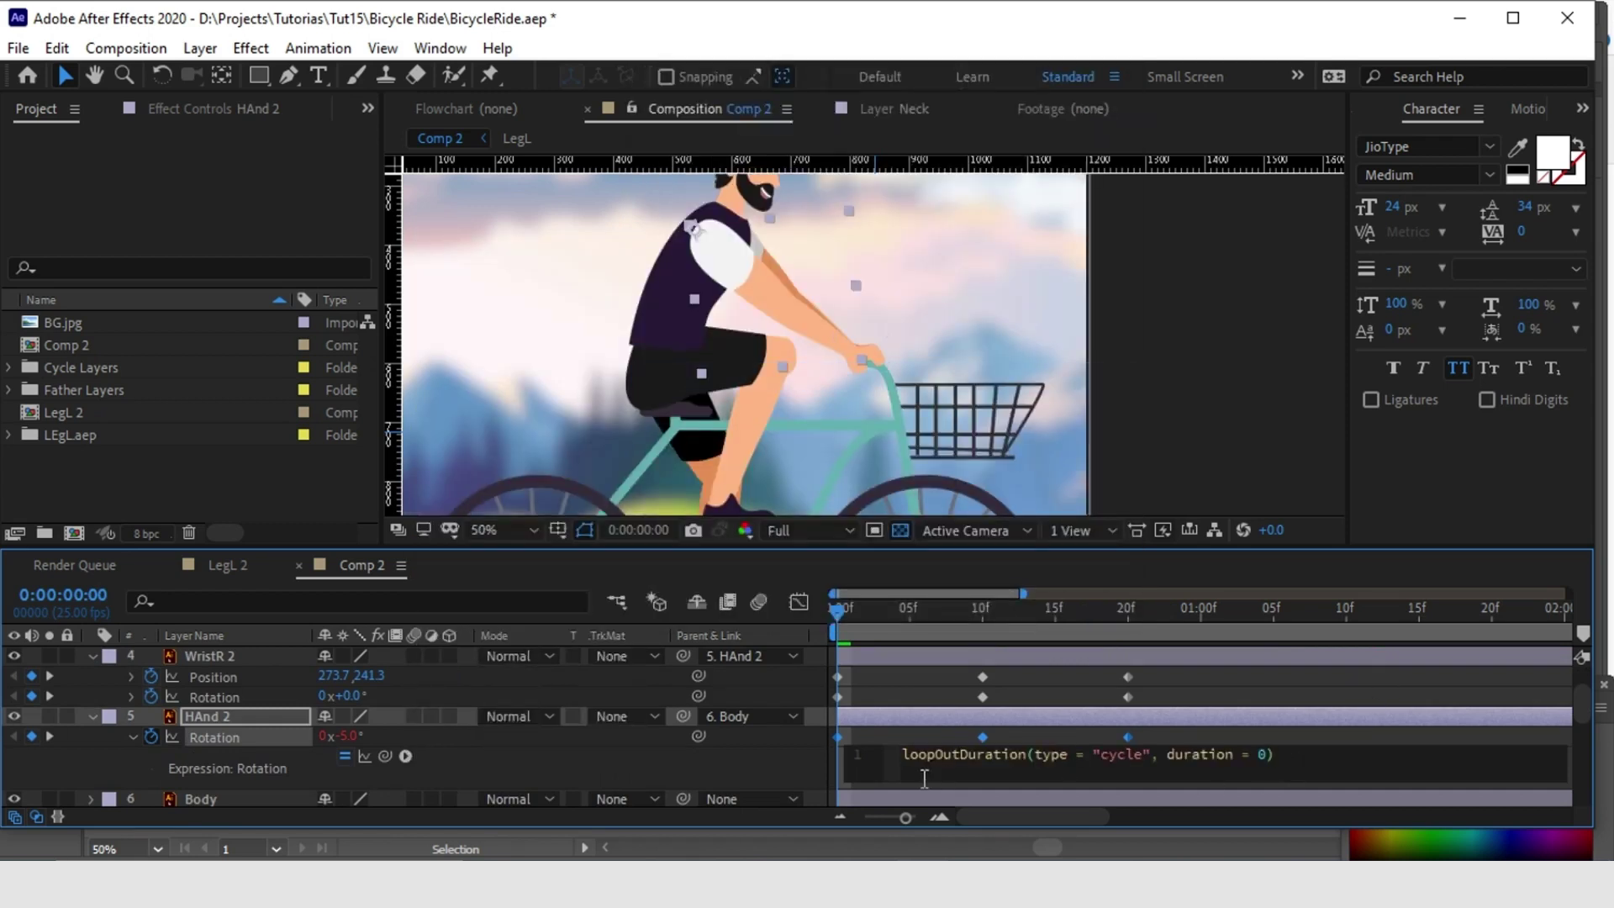
- Copy the HAnd 2 loop expression to the WristR 2 layer's Position and Rotation, and collapse that layer
click(874, 760)
key(ctrl+c)
alt+click(152, 677)
key(ctrl+v)
alt+click(152, 737)
key(ctrl+v)
click(91, 656)
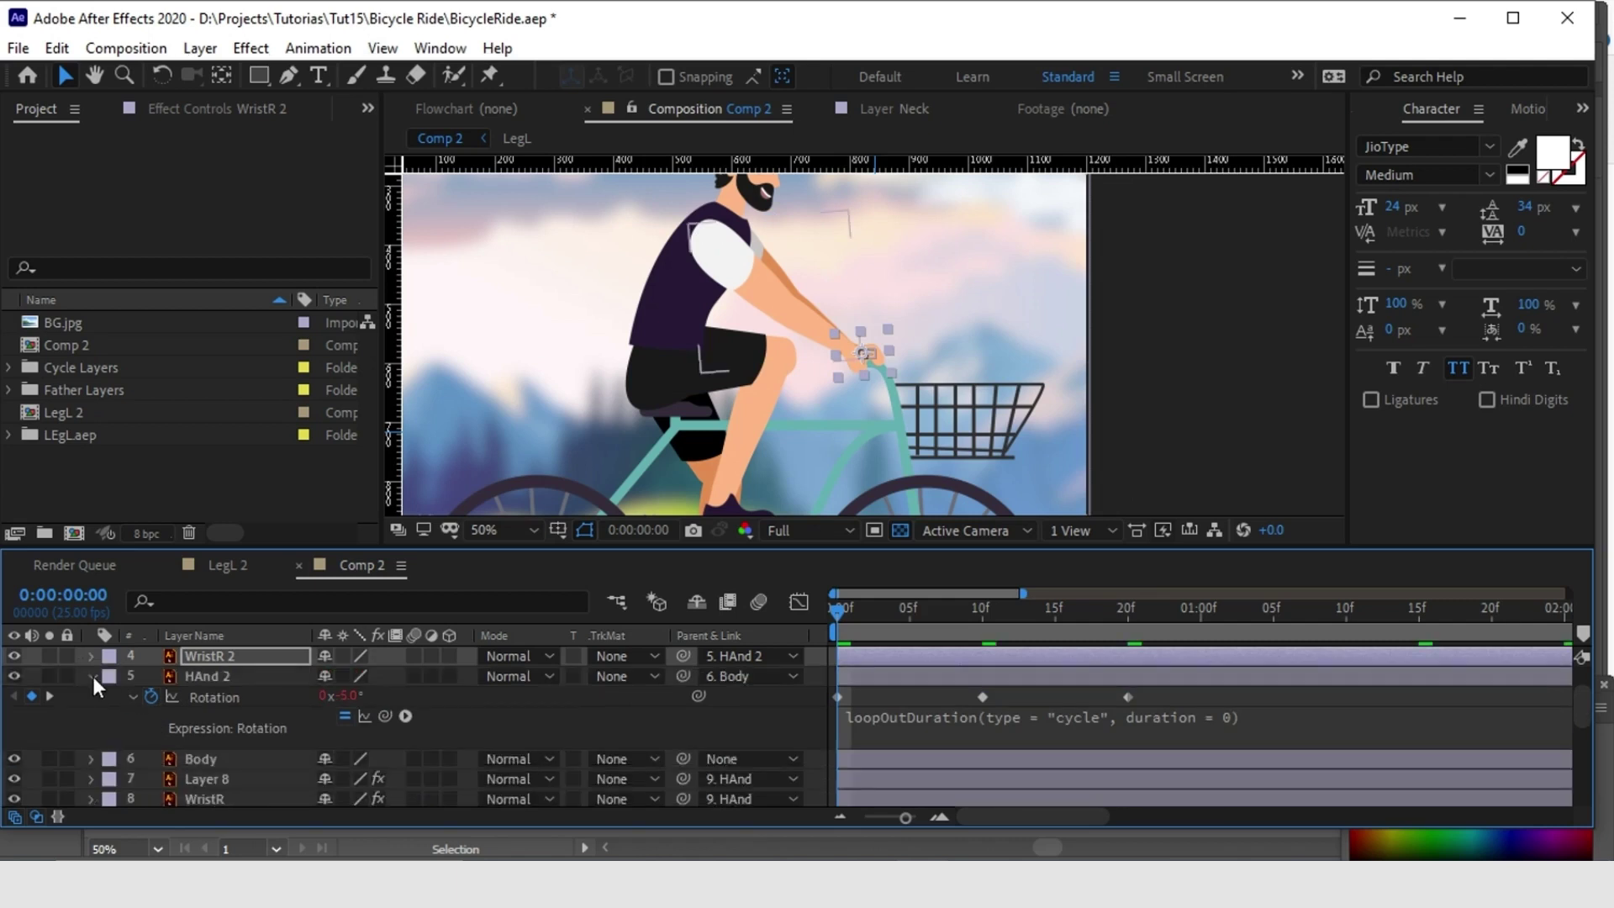
- Play back the composition to check the looping body, arm and wrist movement
click(1257, 477)
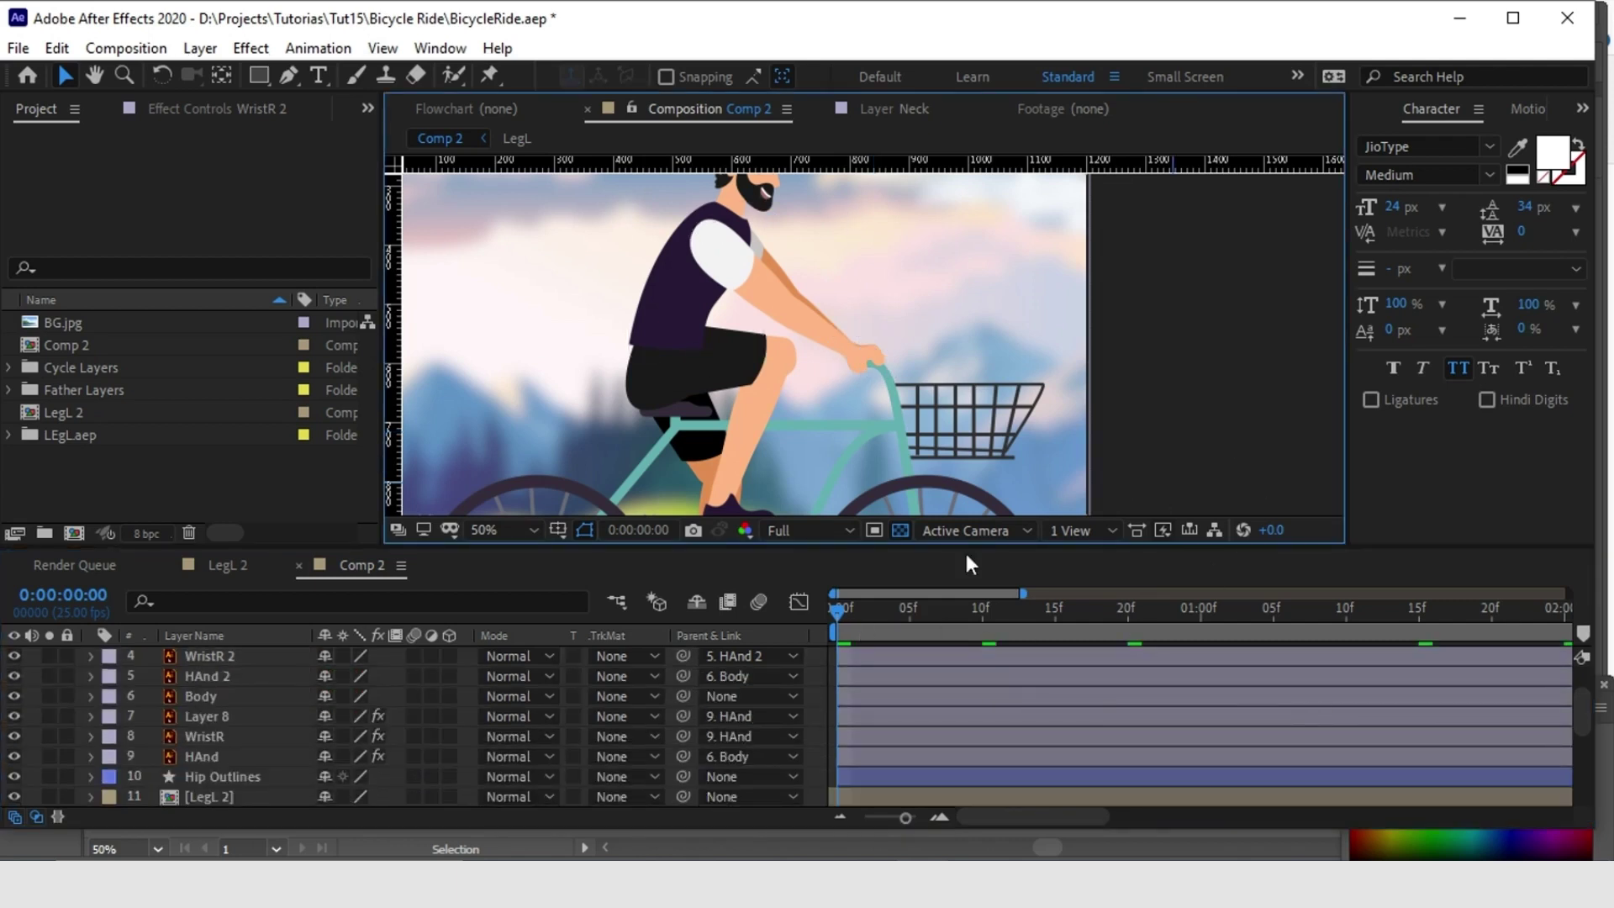
key(space)
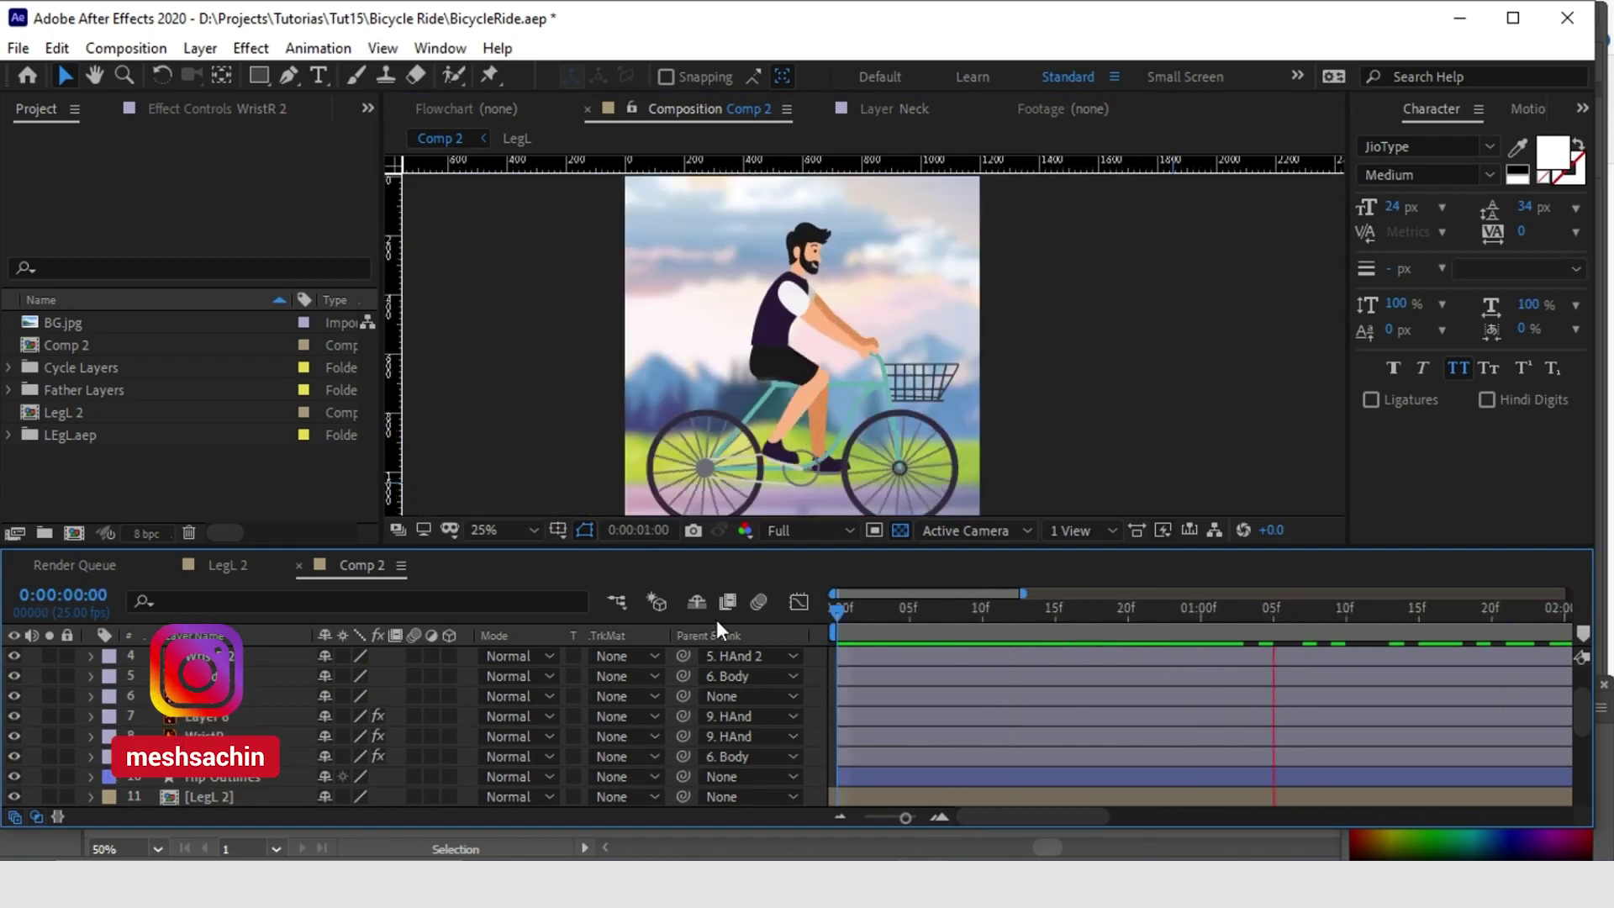
key(space)
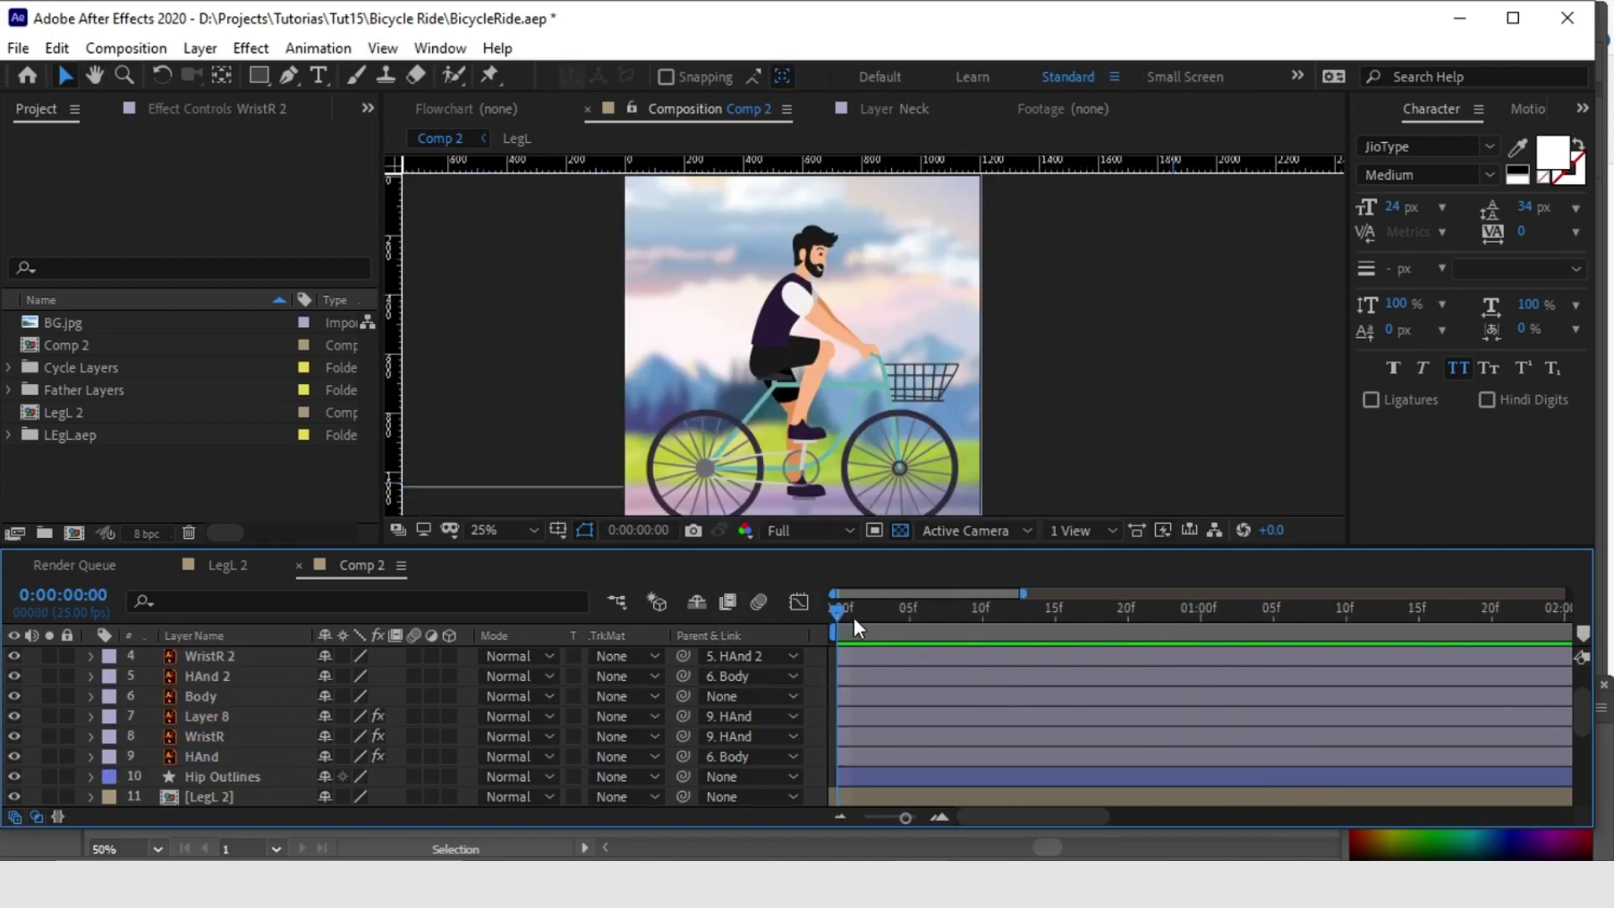
- Keyframe the Head layer's Rotation at 5° on the first frame, 0° at 0:00:00:10 and 5° at 0:00:00:20
scroll(219, 730, down, 2)
click(210, 757)
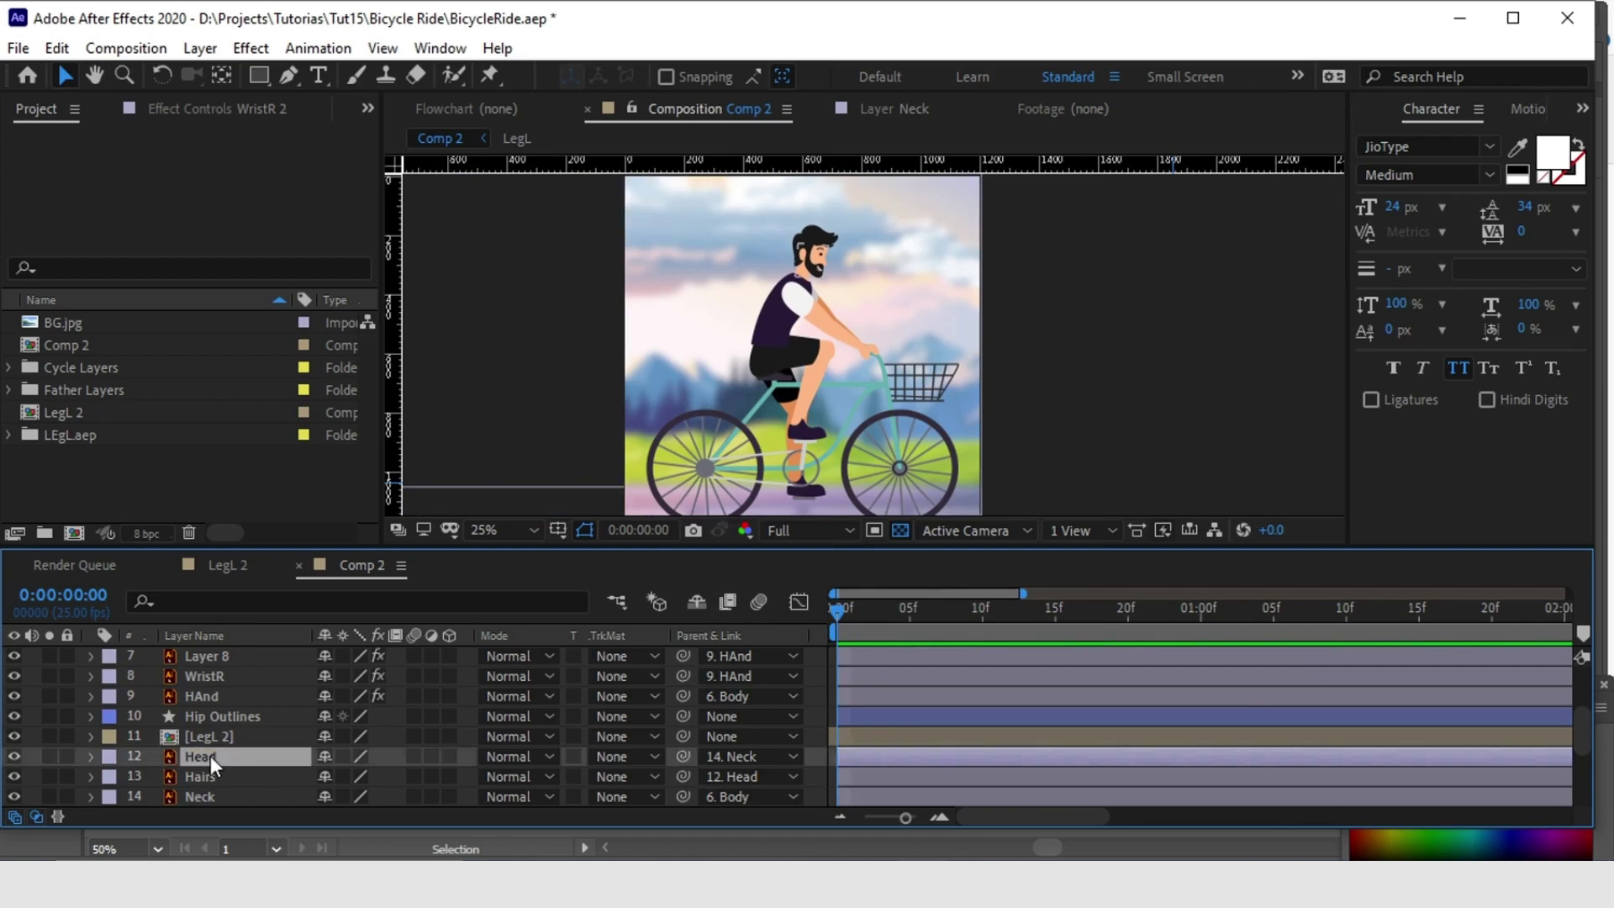
key(r)
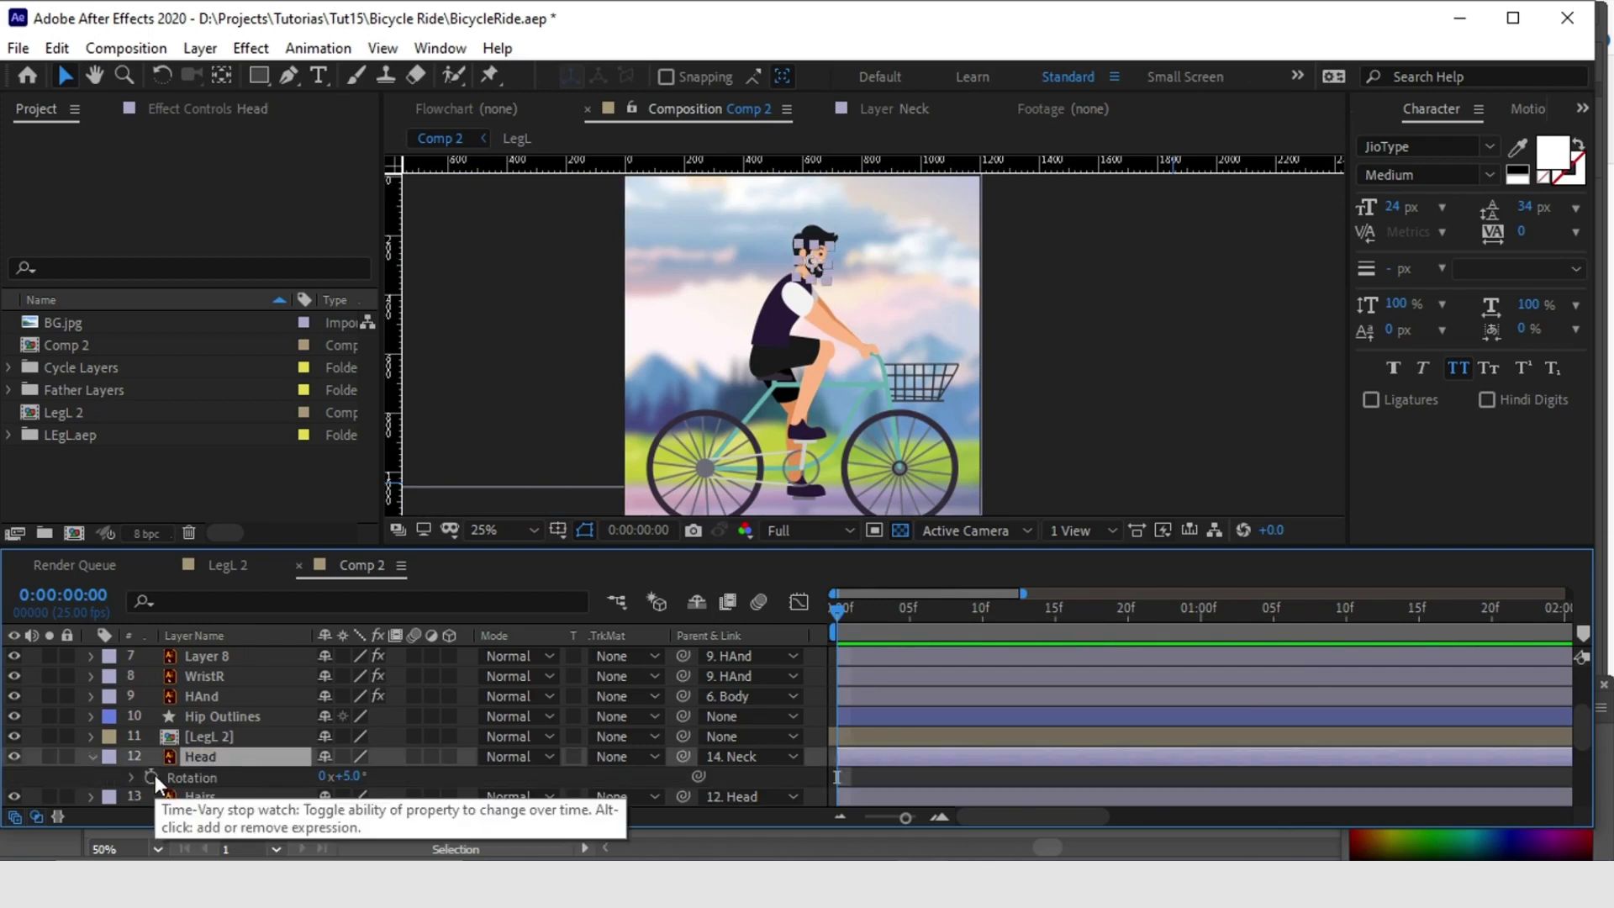
click(154, 774)
drag(870, 603, 1128, 637)
click(348, 776)
text(0)
key(Return)
click(348, 776)
text(5)
key(Return)
click(1041, 355)
scroll(1041, 355, up, 2)
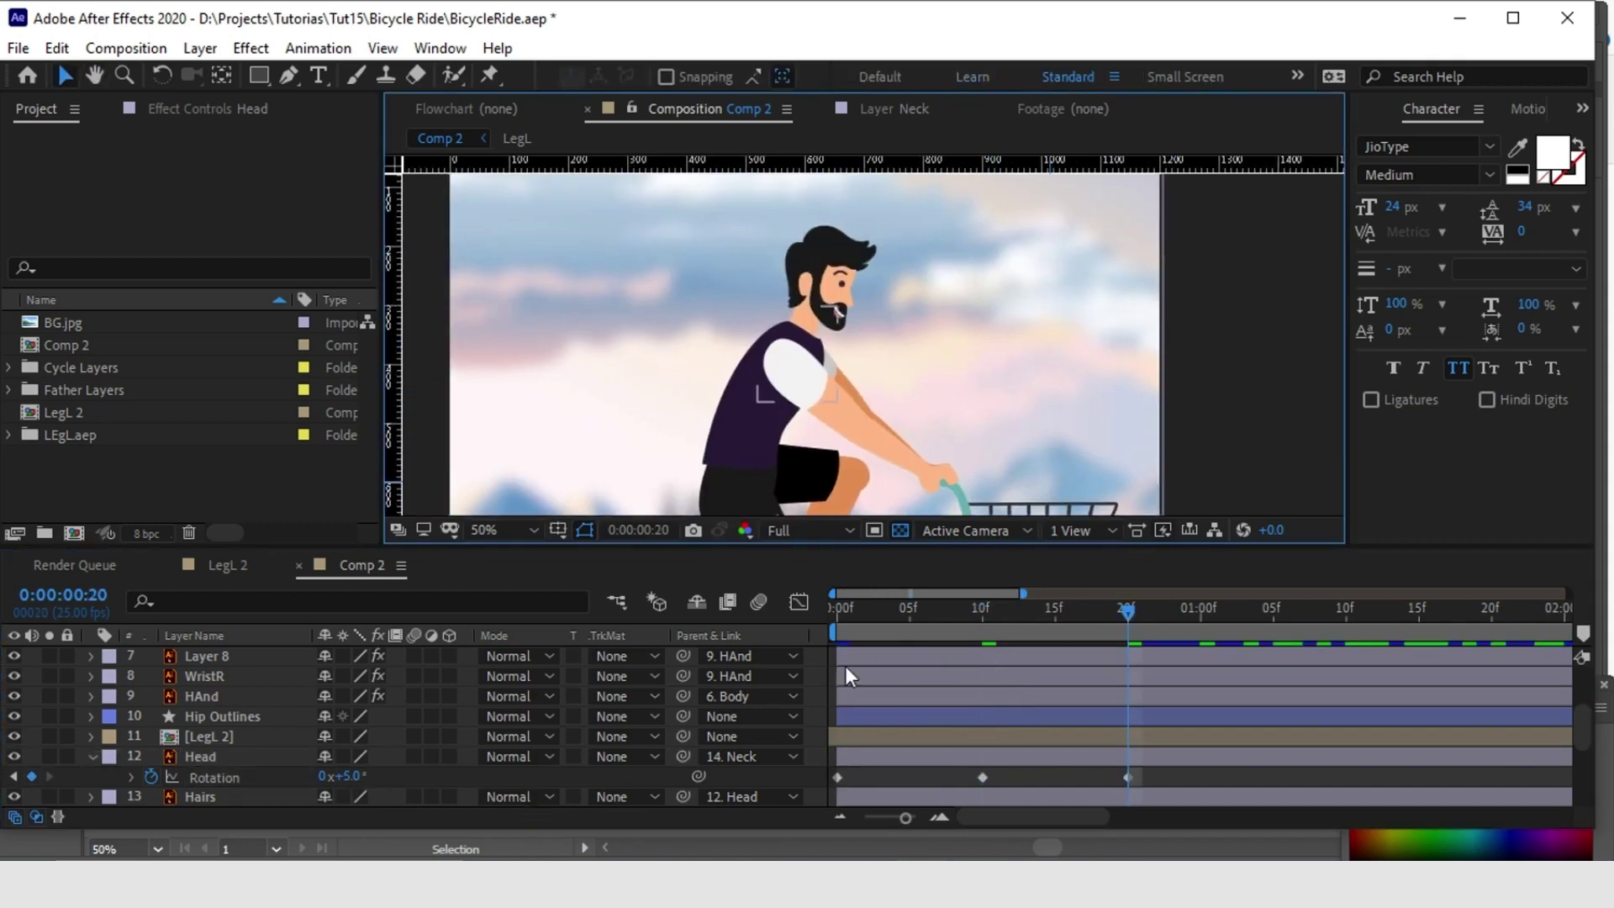
- Loop the Head layer's Rotation with the copied loopOutDuration cycle expression, collapse the layer and return to the first frame
alt+click(152, 776)
key(ctrl+v)
click(1060, 675)
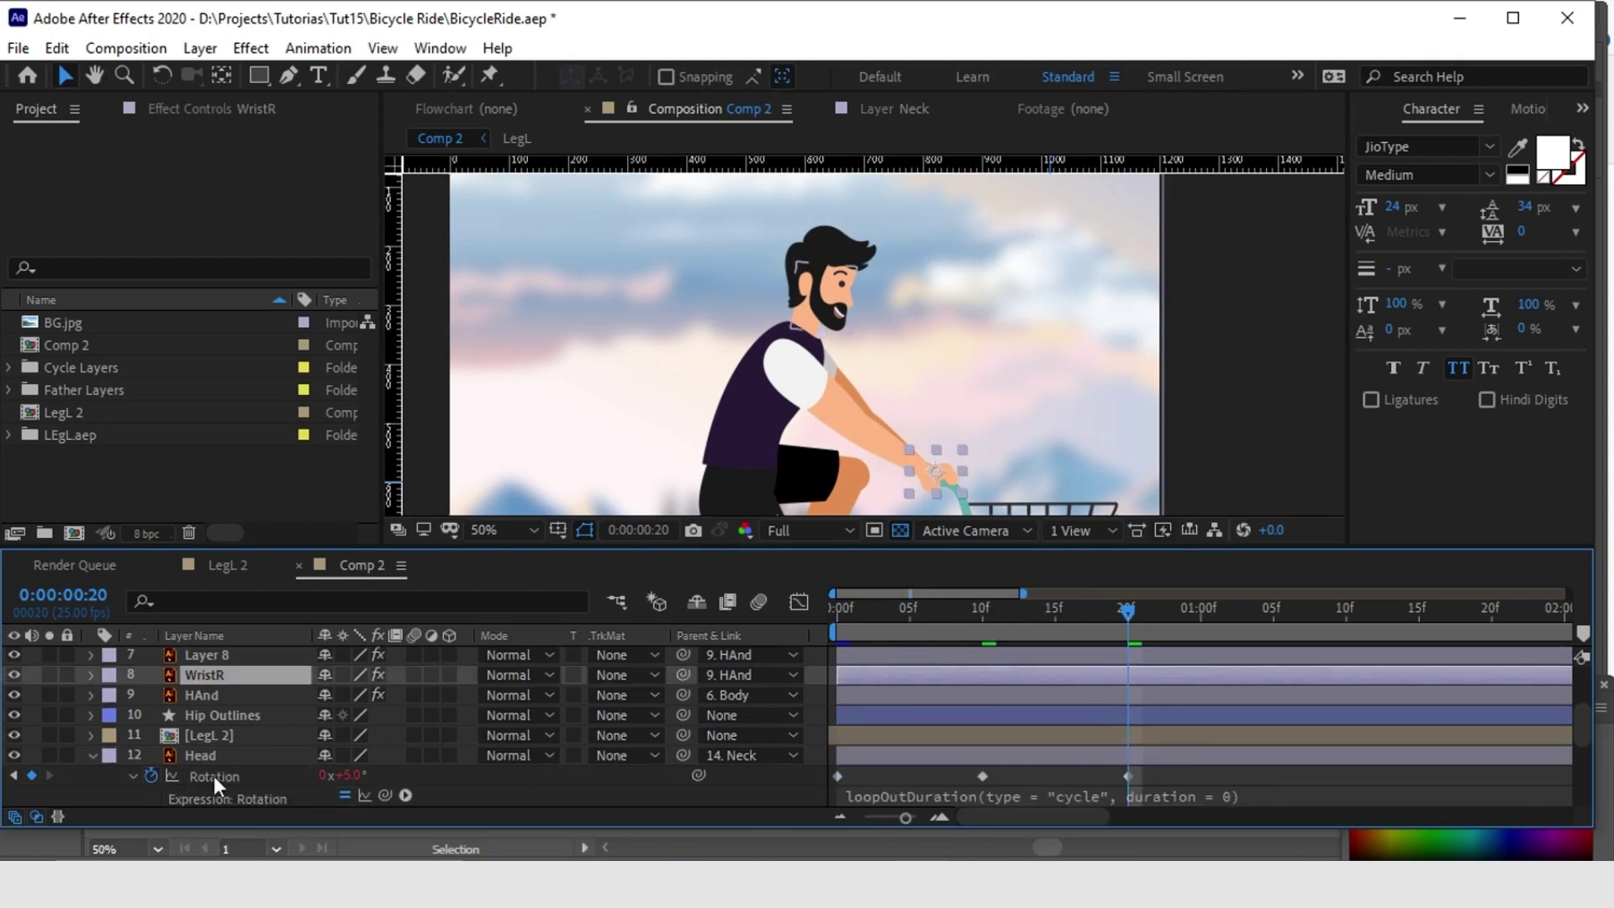
click(90, 756)
click(924, 378)
drag(867, 612, 792, 655)
scroll(261, 744, up, 3)
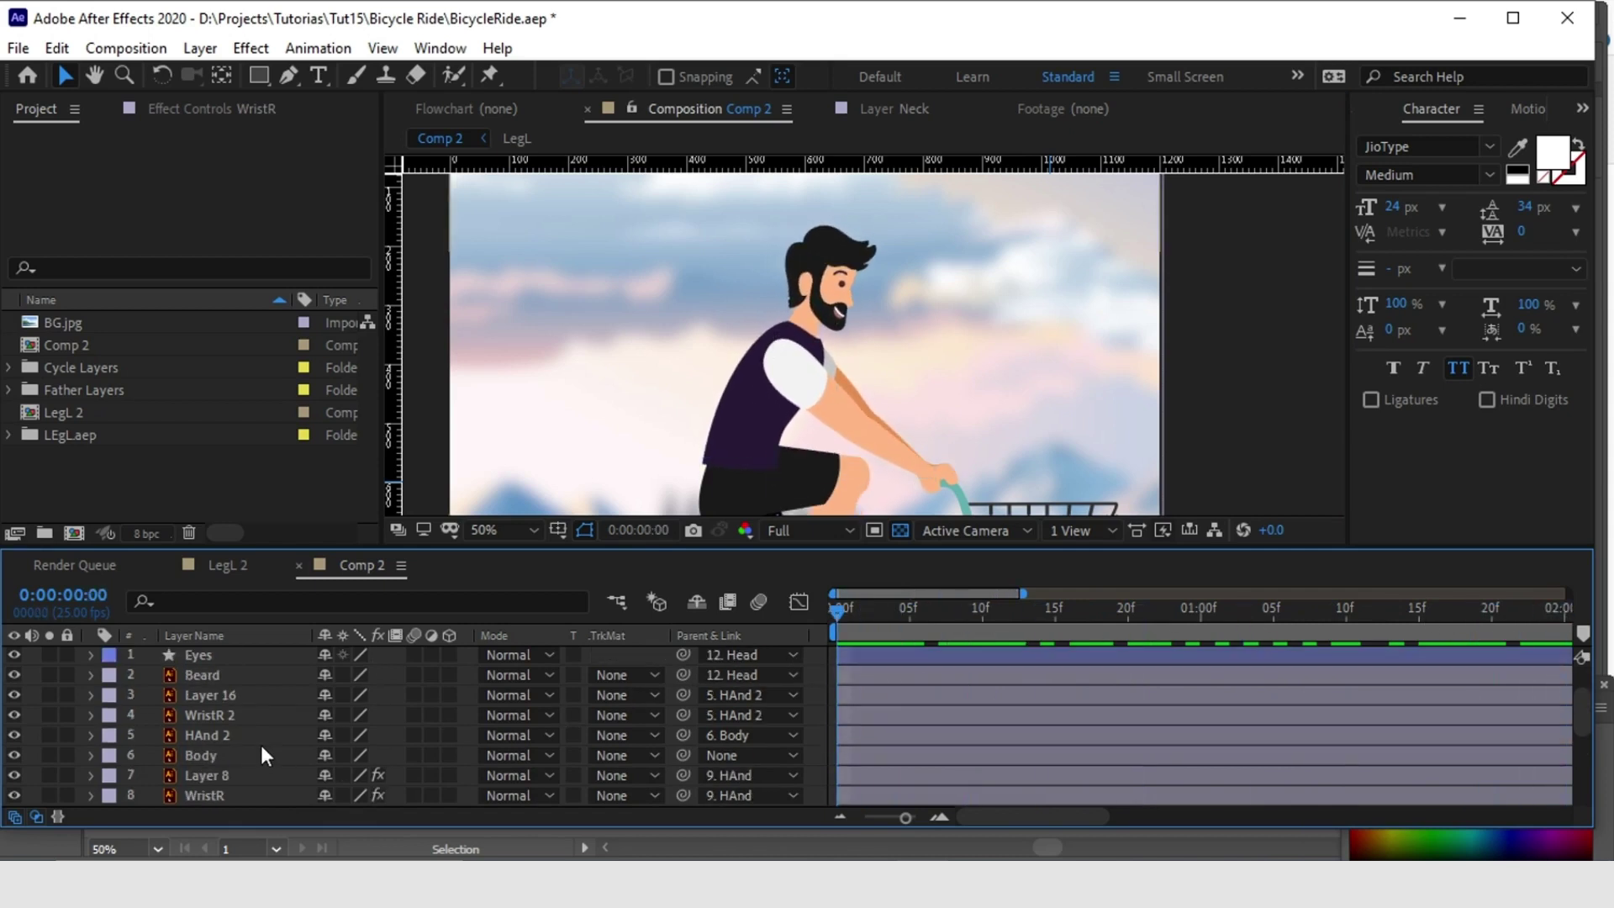
- Expand the Eyes layer's contents, find the group holding the round eye and reveal its Path property
click(913, 649)
drag(890, 622, 1060, 637)
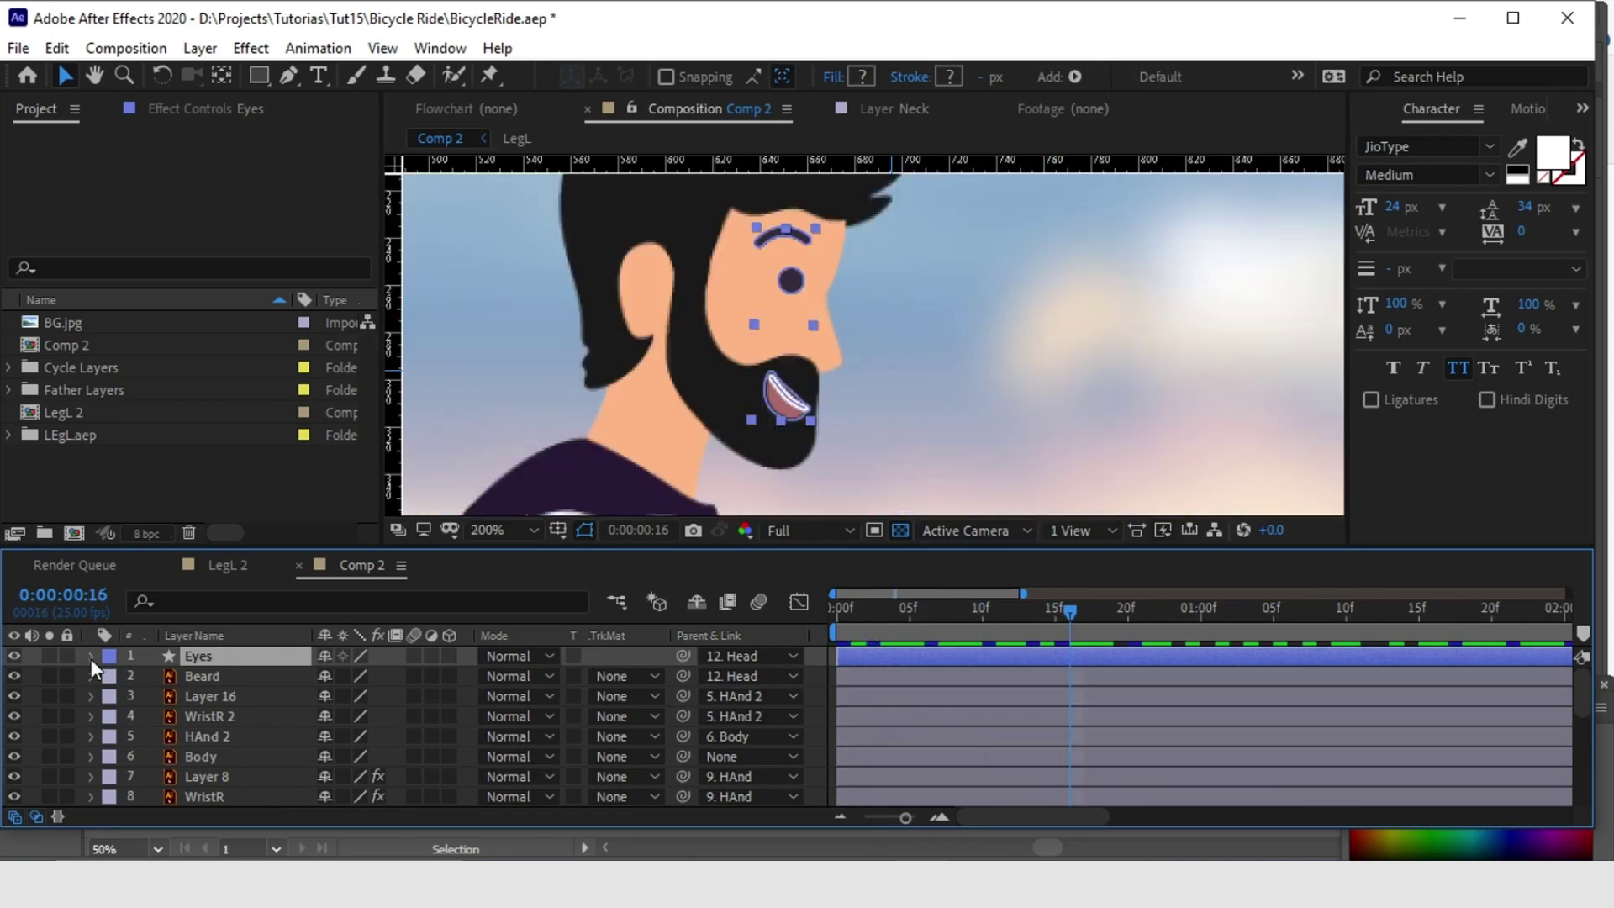
click(91, 657)
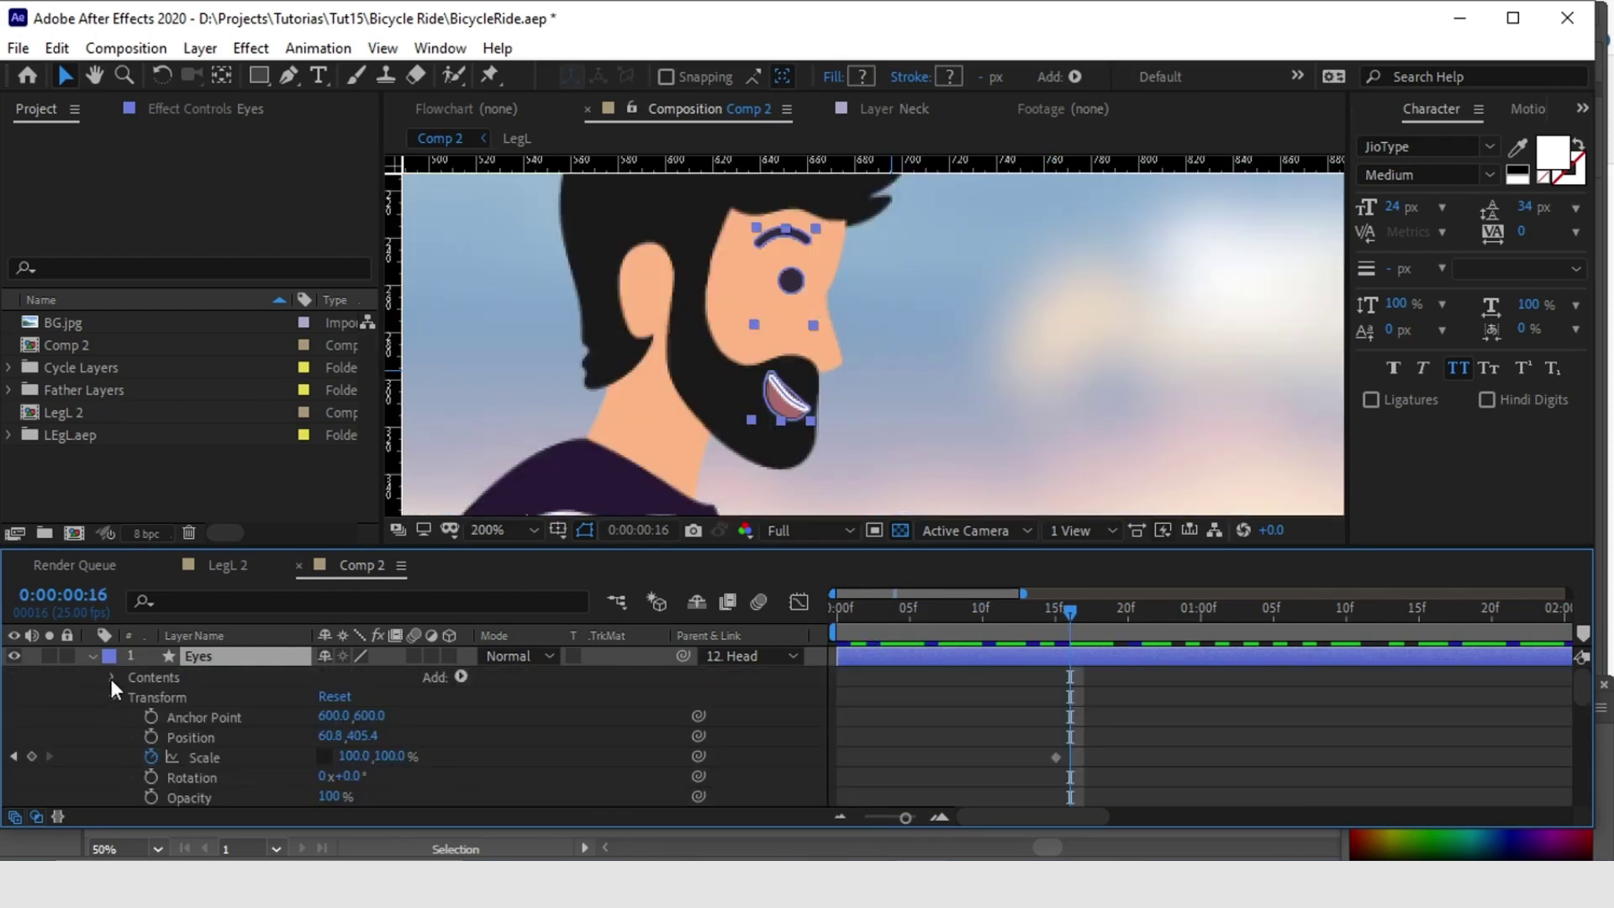
click(111, 676)
click(155, 695)
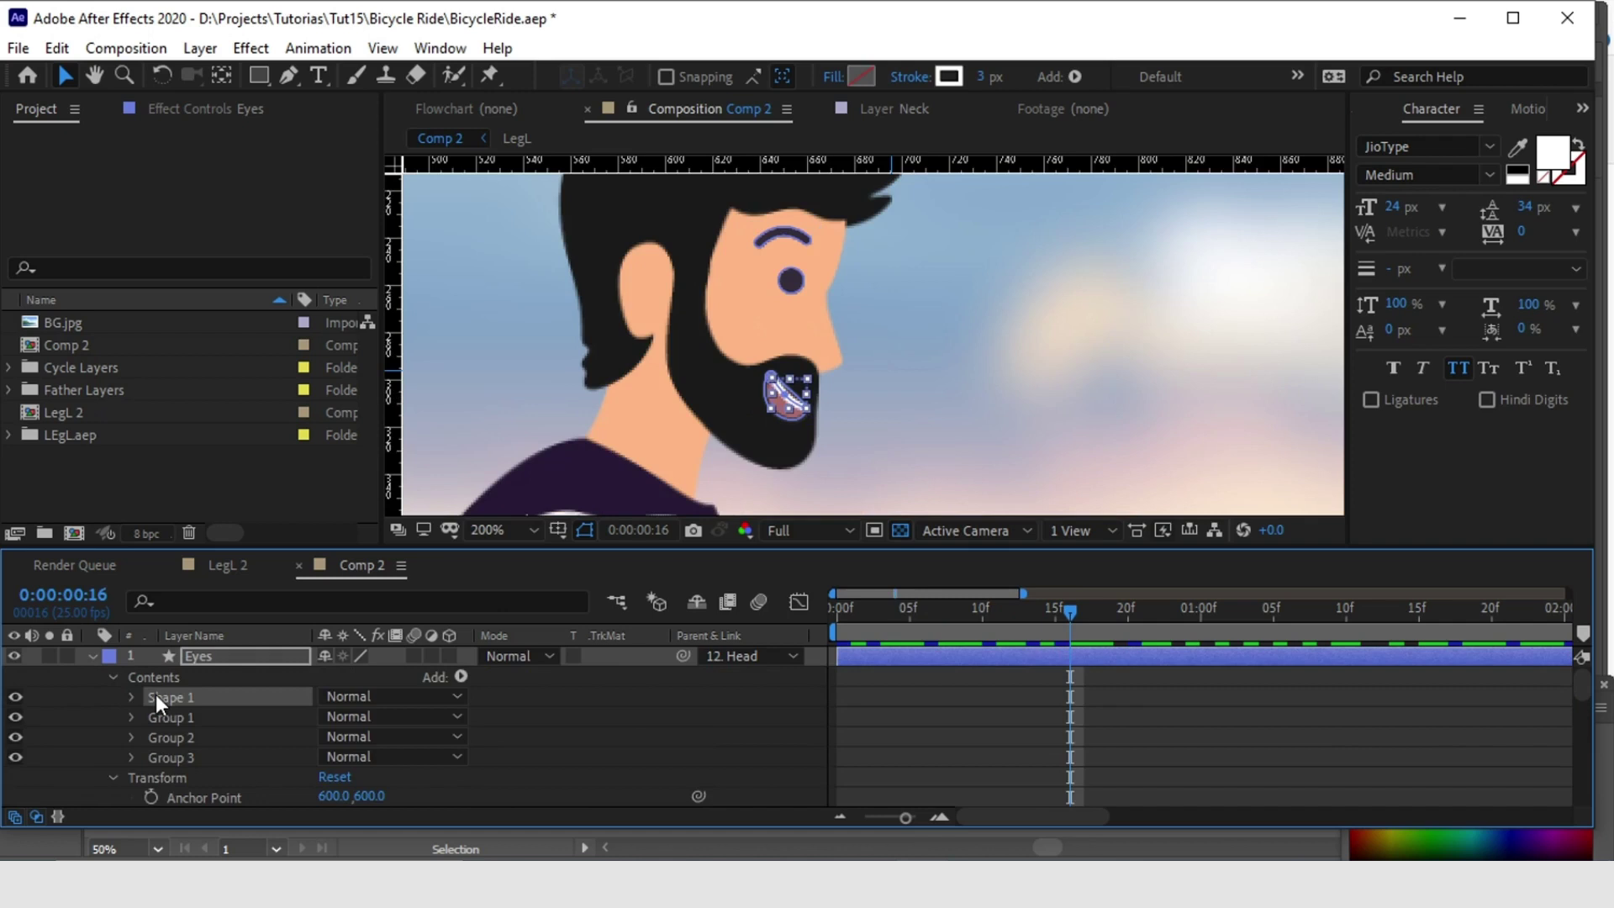
click(167, 723)
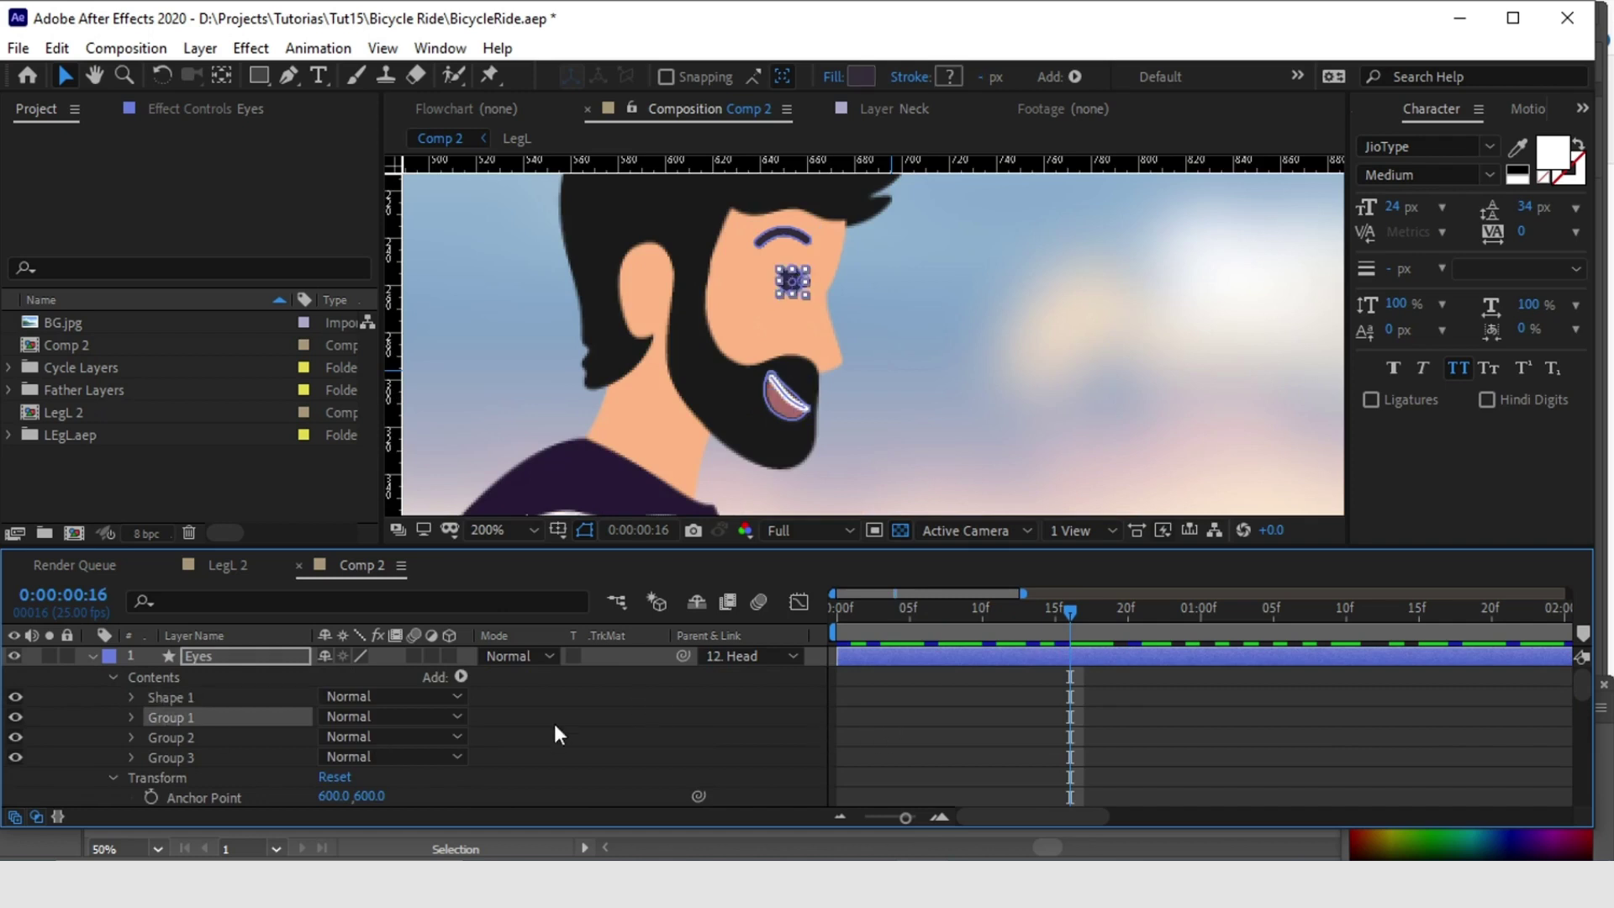
click(132, 717)
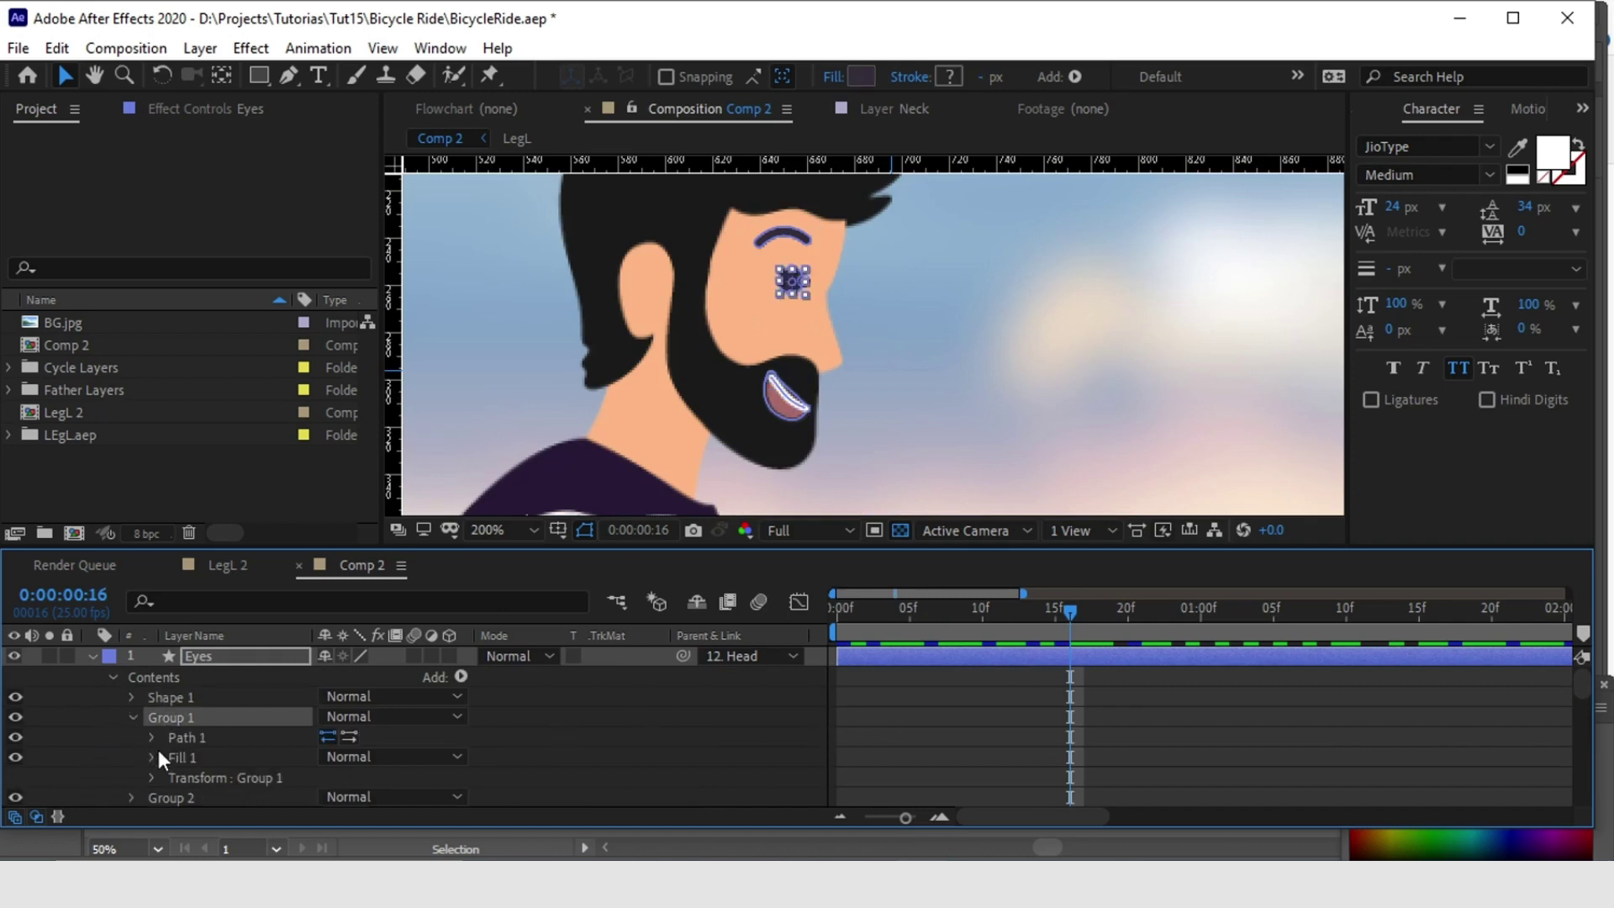
click(153, 737)
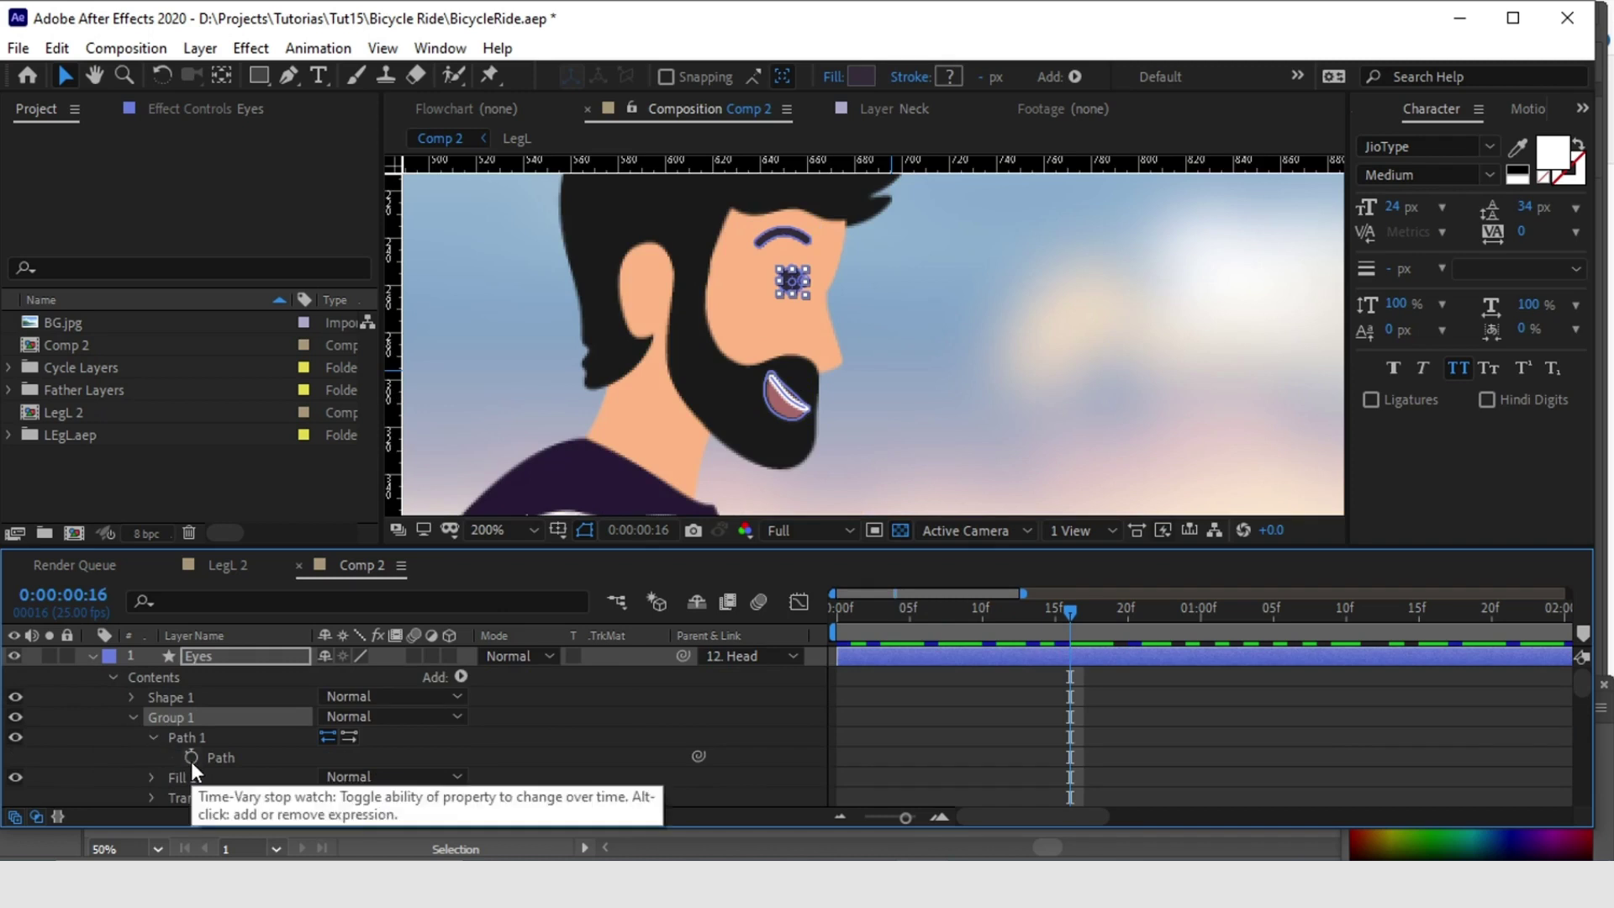
- Add a Scale keyframe at 0:00:00:15 in the Group 1 transform of the Eyes layer
drag(1072, 610, 1056, 612)
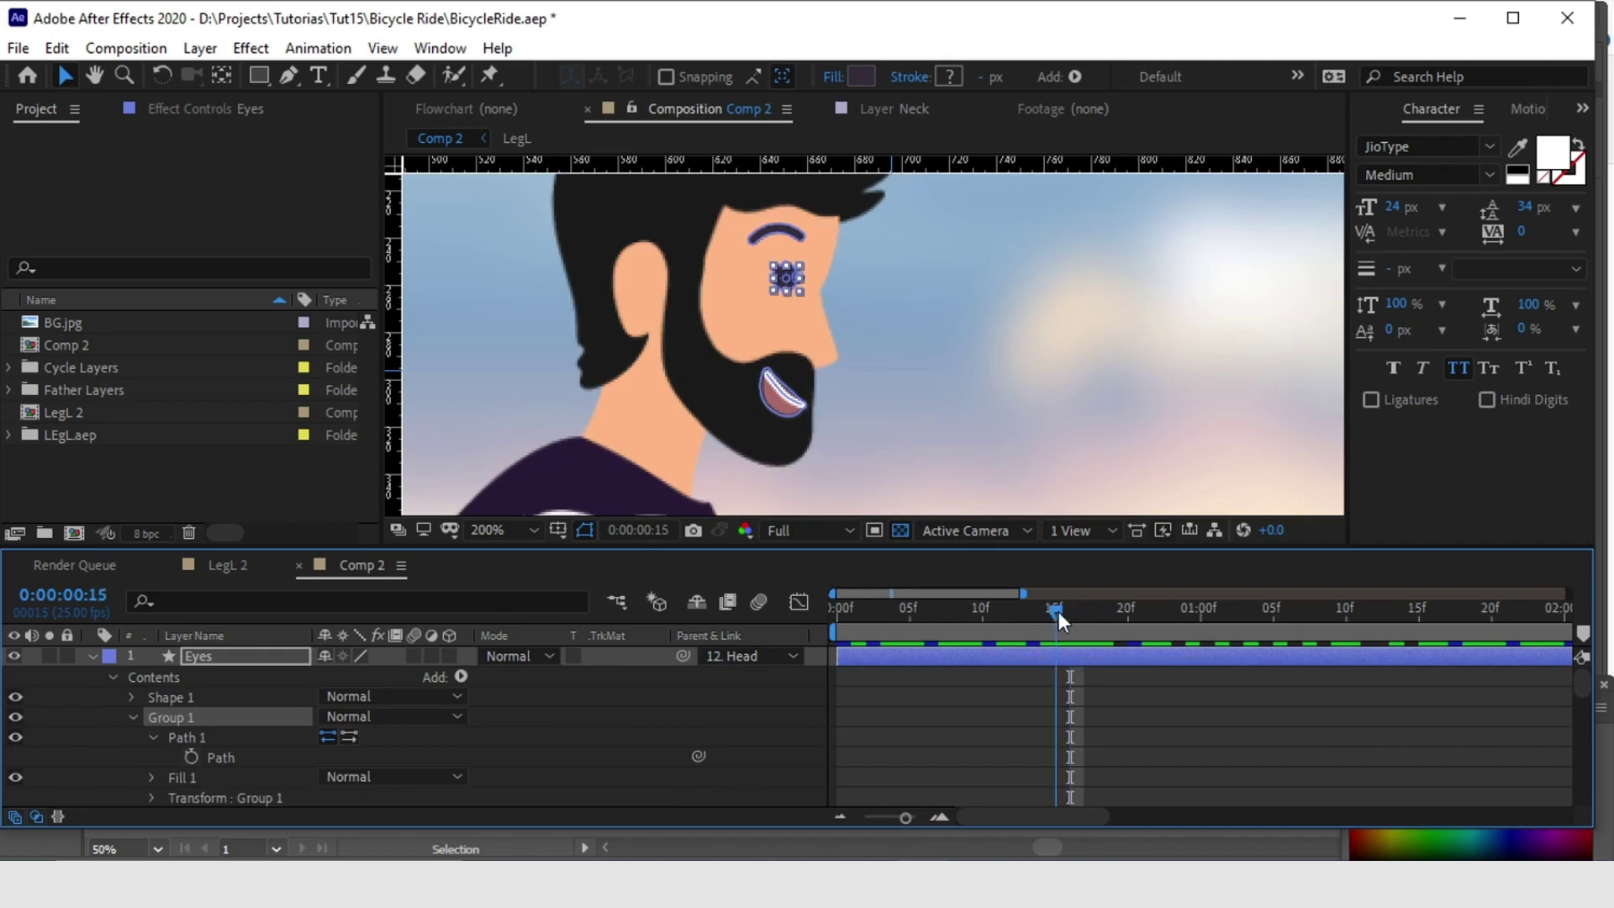
scroll(252, 752, down, 3)
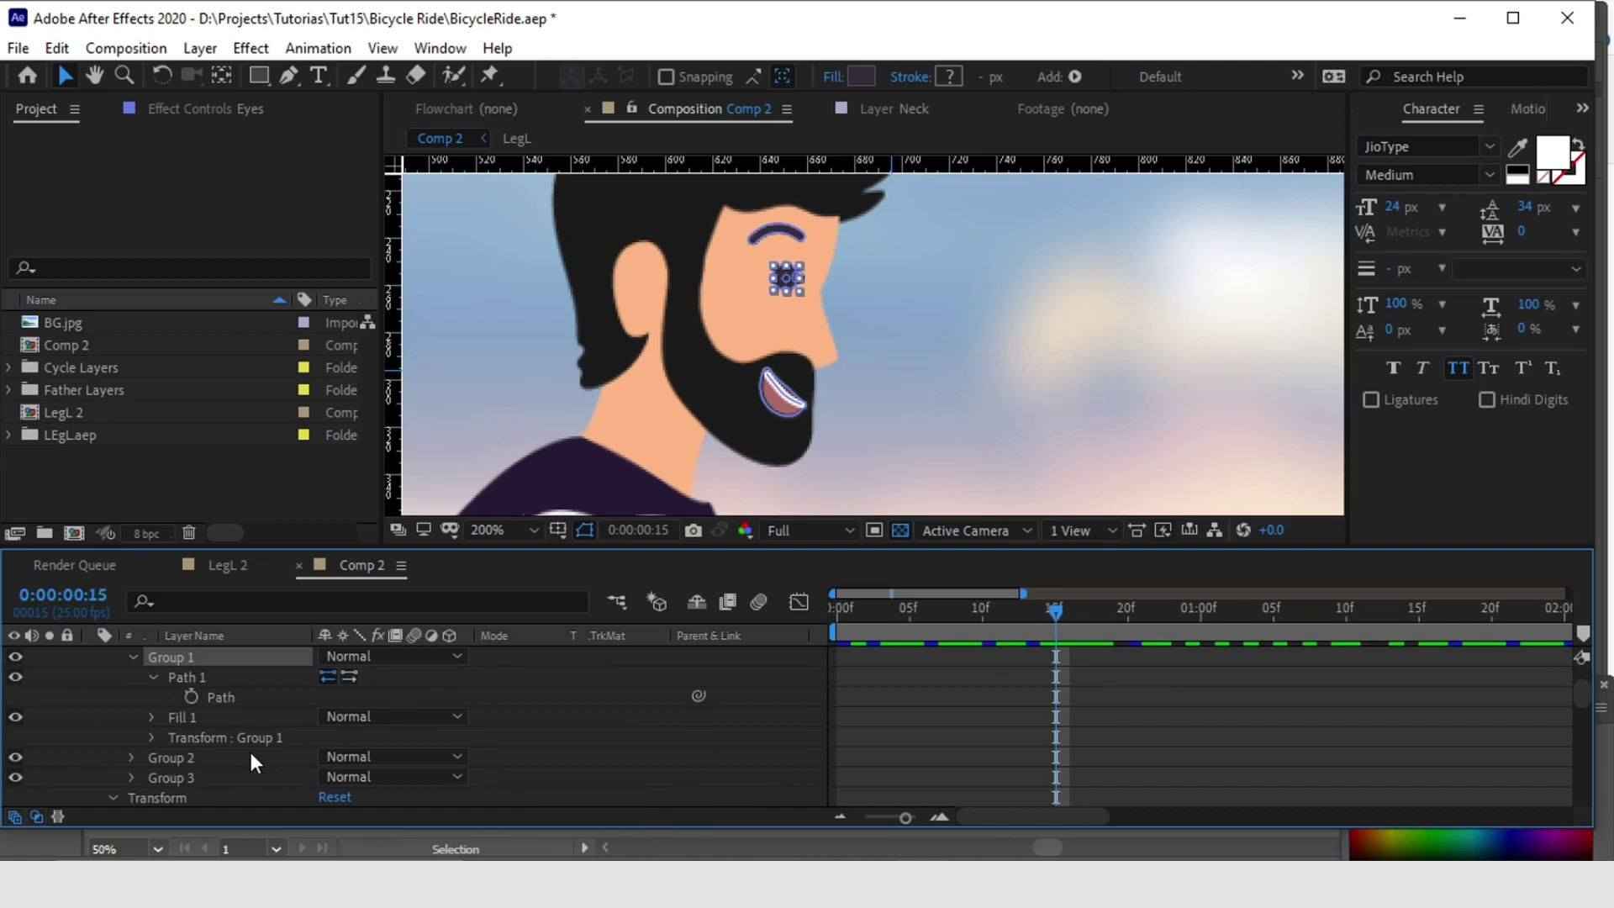
click(151, 739)
scroll(153, 744, down, 4)
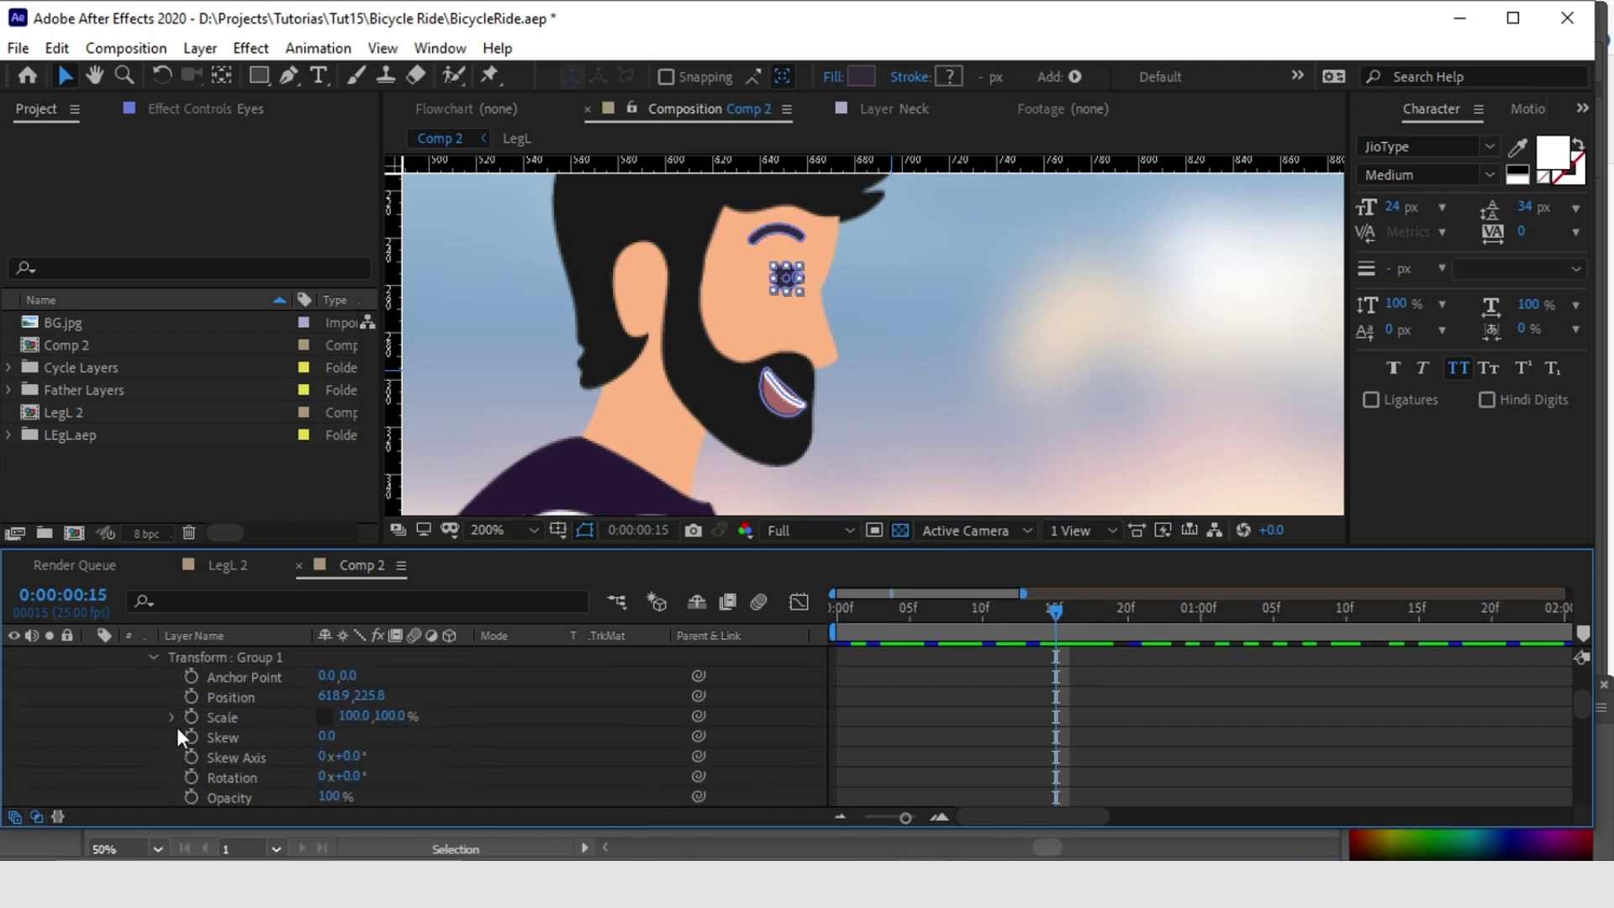
click(172, 716)
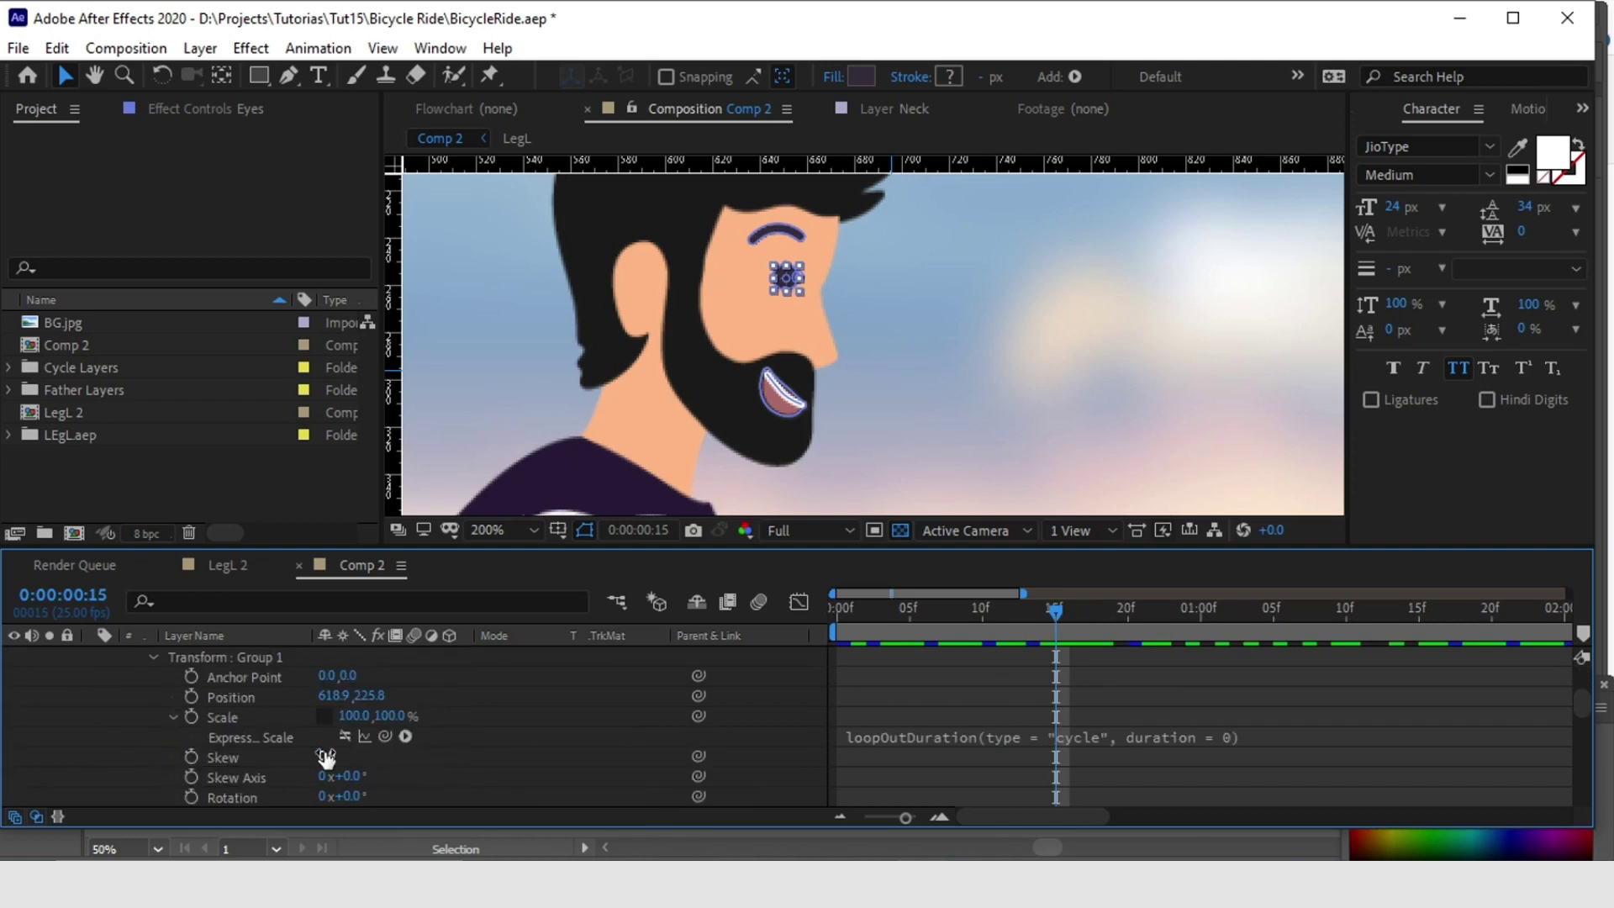
click(193, 717)
- Close the eye by setting the vertical Scale of Group 1 to 0% at 0:00:00:16
click(1077, 613)
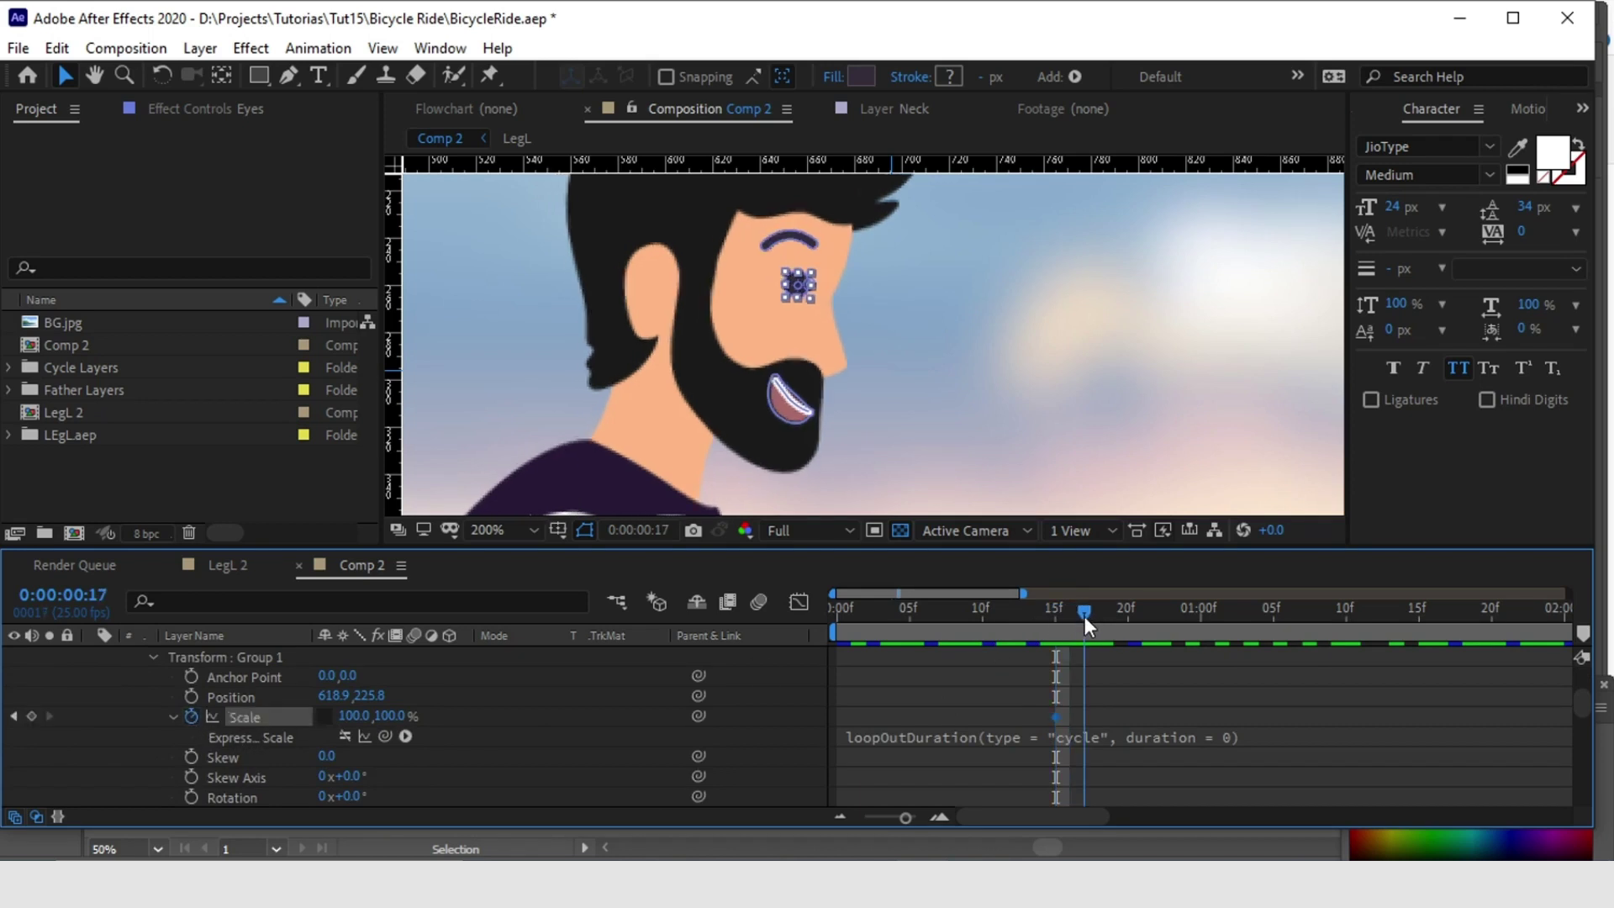
drag(1081, 608, 1059, 600)
click(395, 715)
text(0)
key(Return)
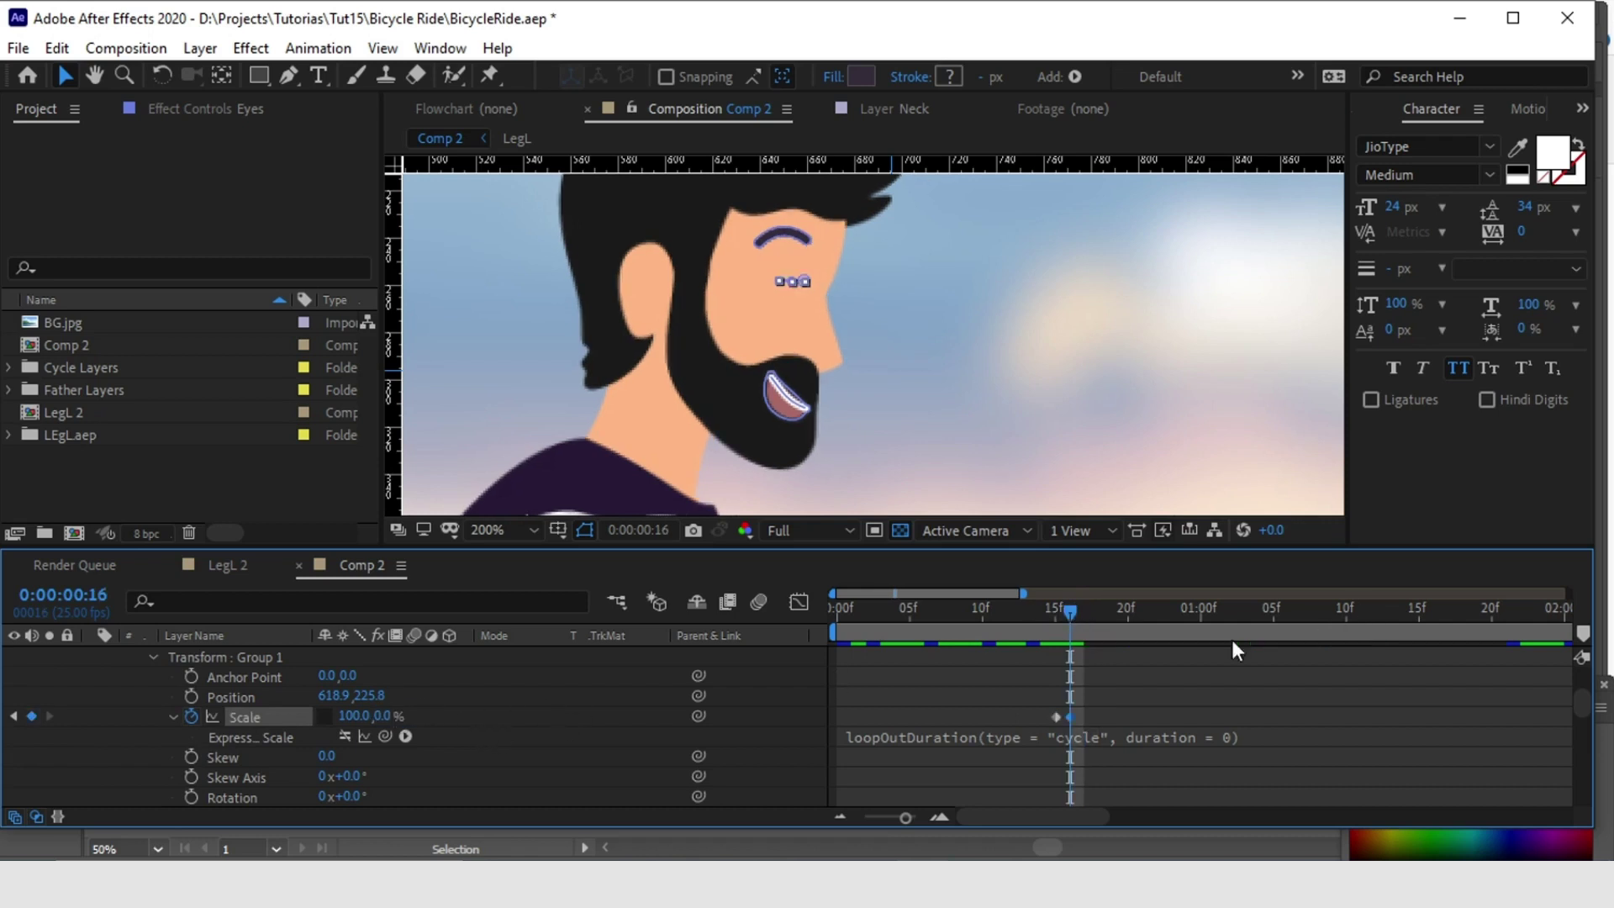
- Reopen the eye by setting the vertical Scale of Group 1 to 100% at 0:00:00:17
drag(1071, 608, 1084, 611)
click(381, 716)
text(100)
key(Return)
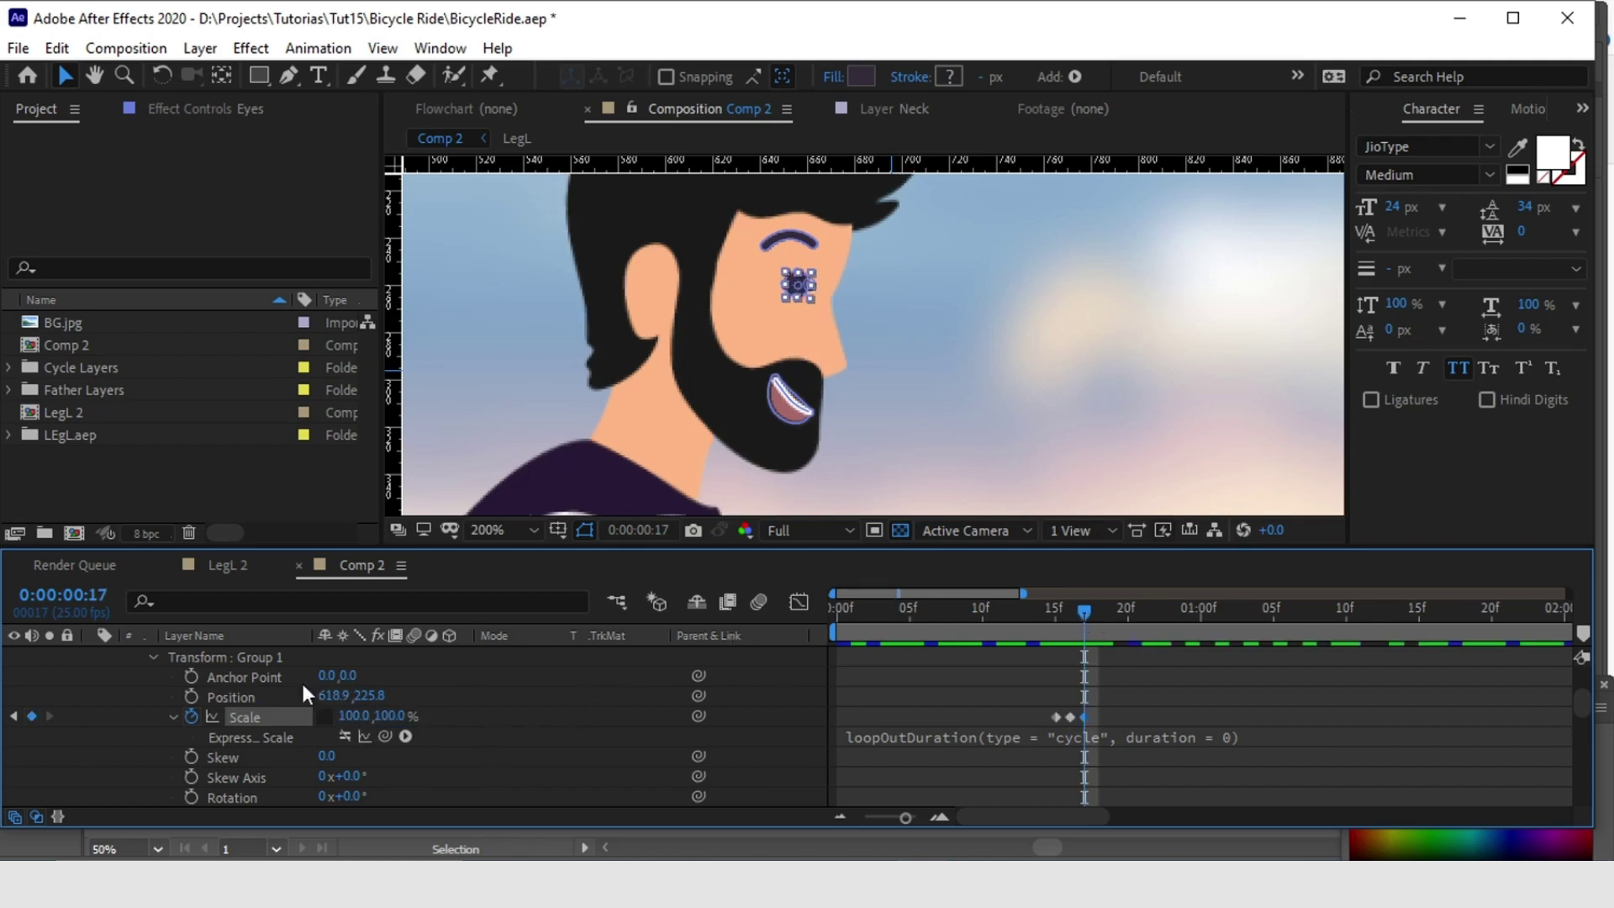
- Collapse the Eyes layer and preview the animation to check the blink and the head movement
scroll(143, 674, up, 3)
click(1157, 695)
scroll(941, 435, down, 2)
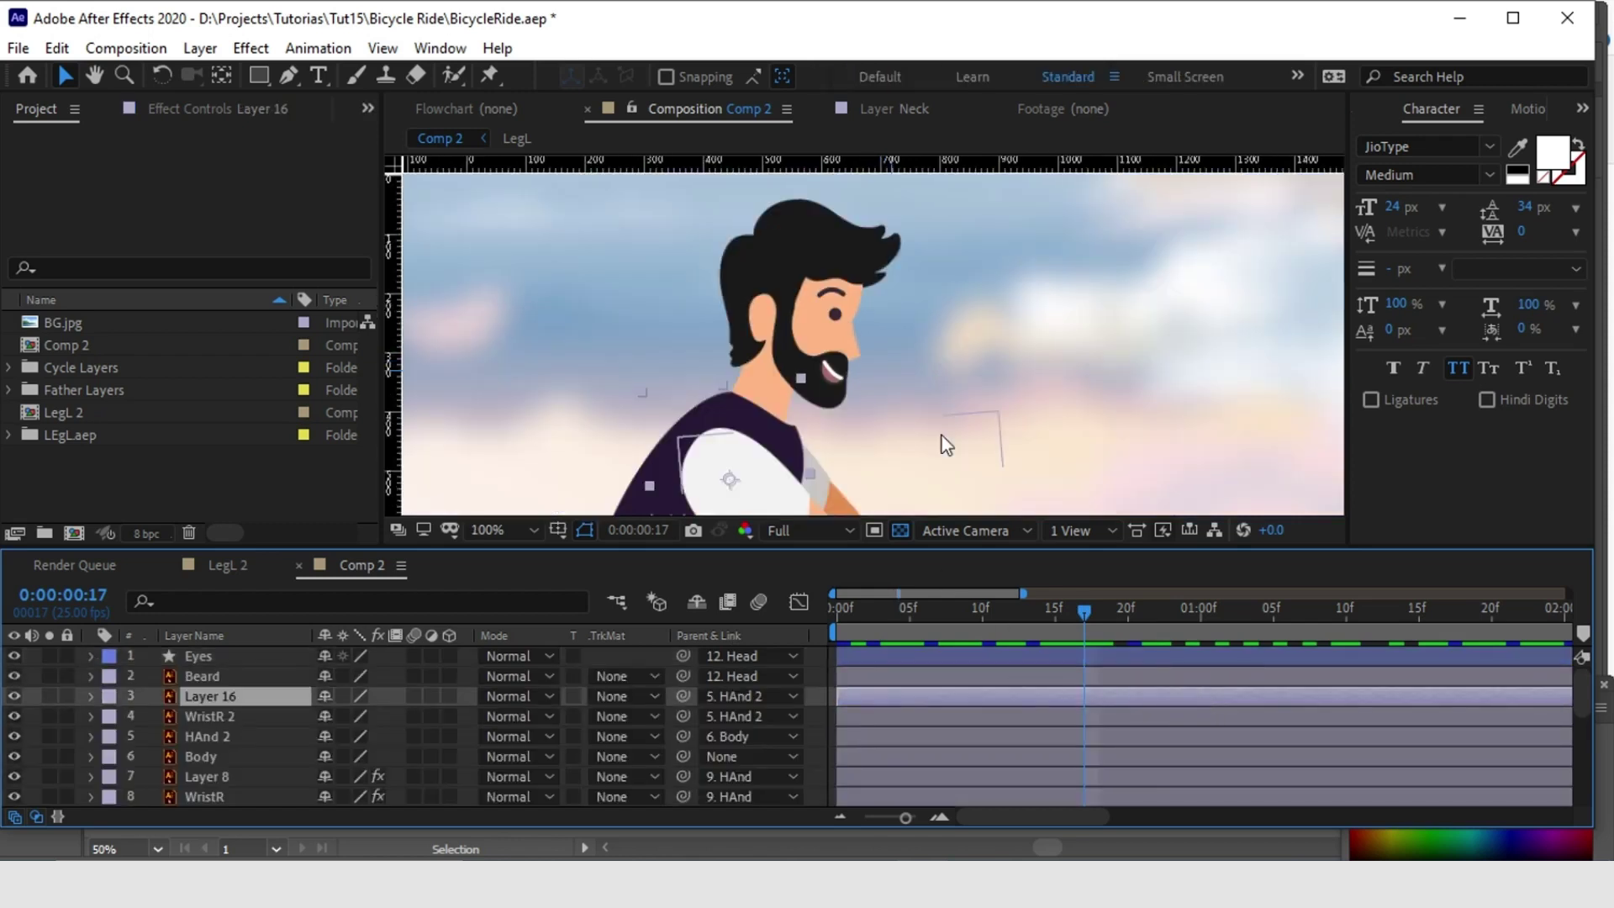
drag(1067, 614, 1287, 618)
scroll(996, 414, down, 2)
drag(997, 414, 1007, 340)
drag(1288, 613, 1589, 613)
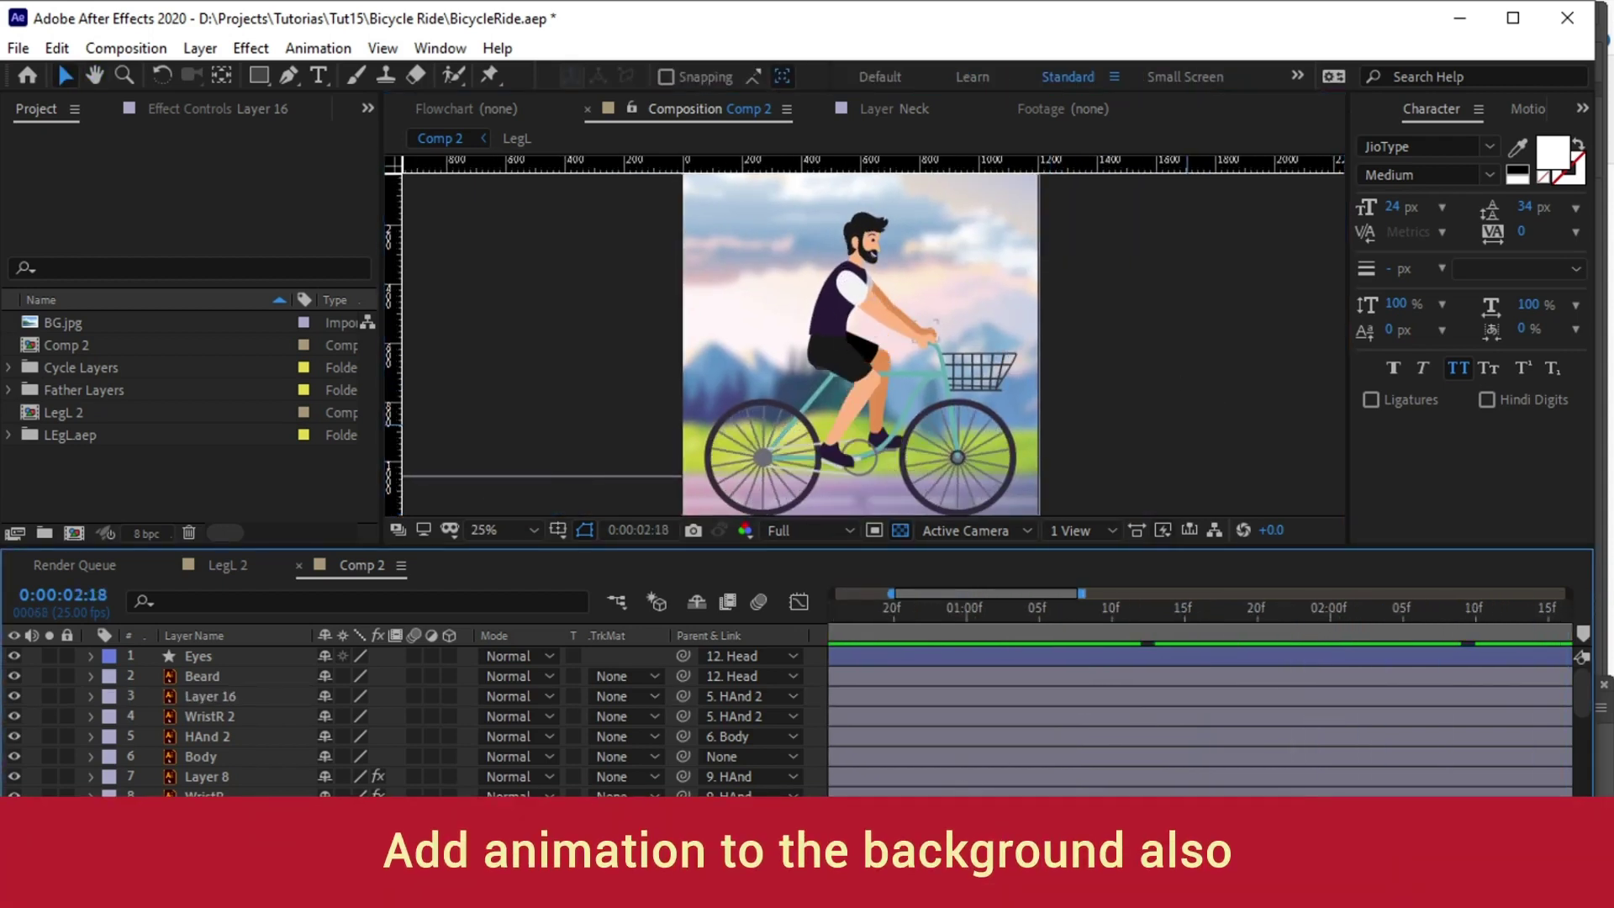
- Remove the existing Position keyframes from the BG.jpg background layer directly below Shape Layer 2
key(minus)
key(minus)
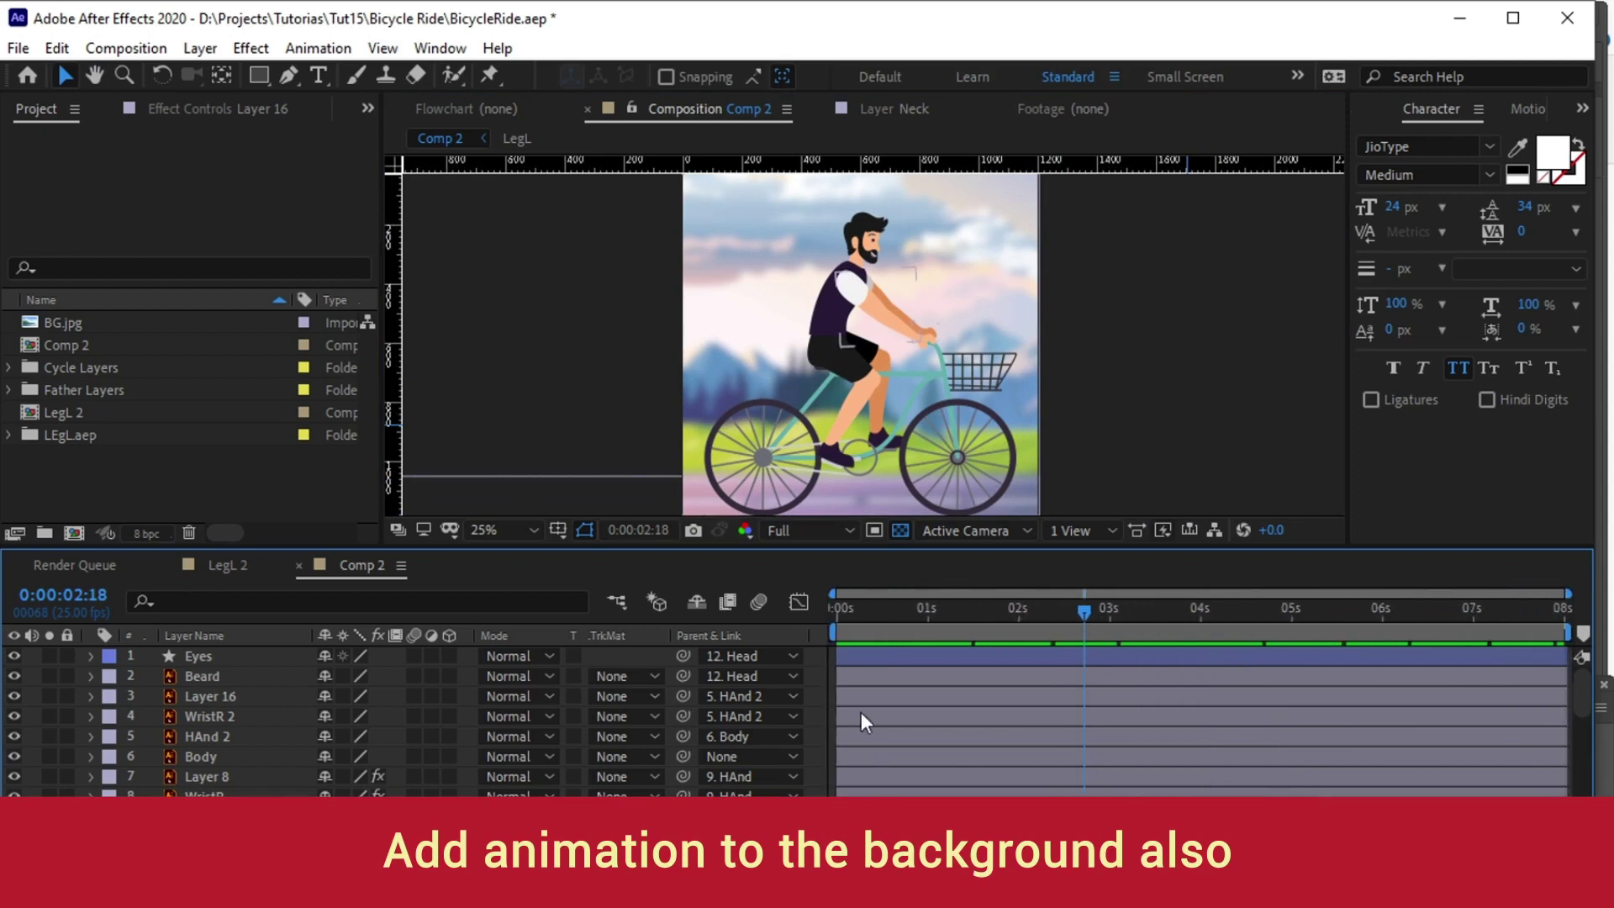
scroll(849, 703, down, 5)
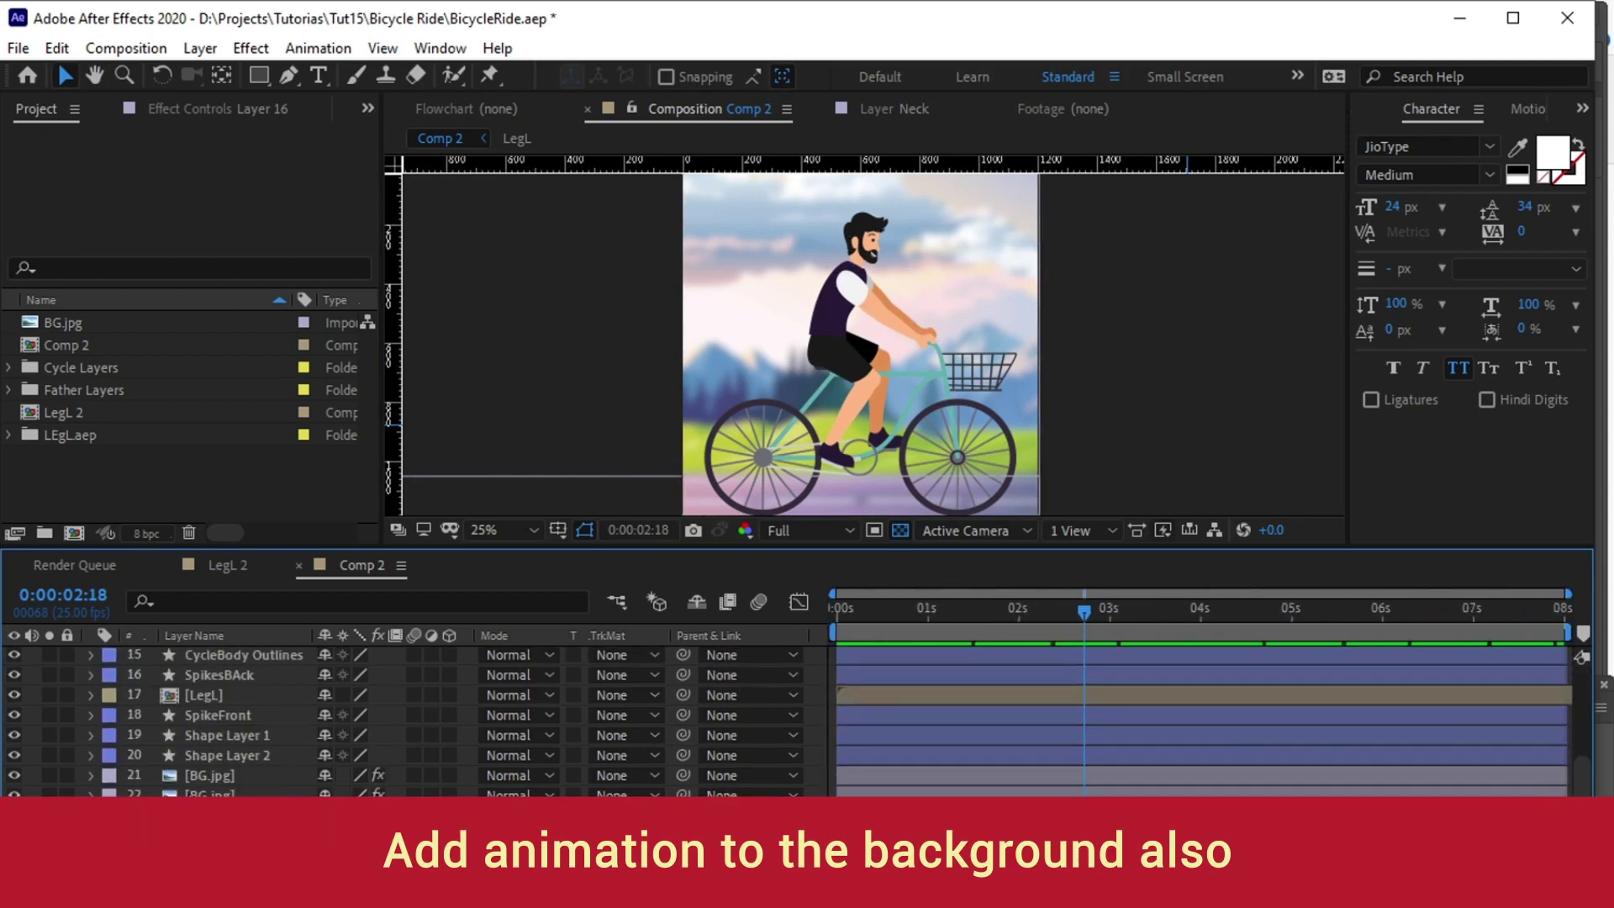
click(208, 775)
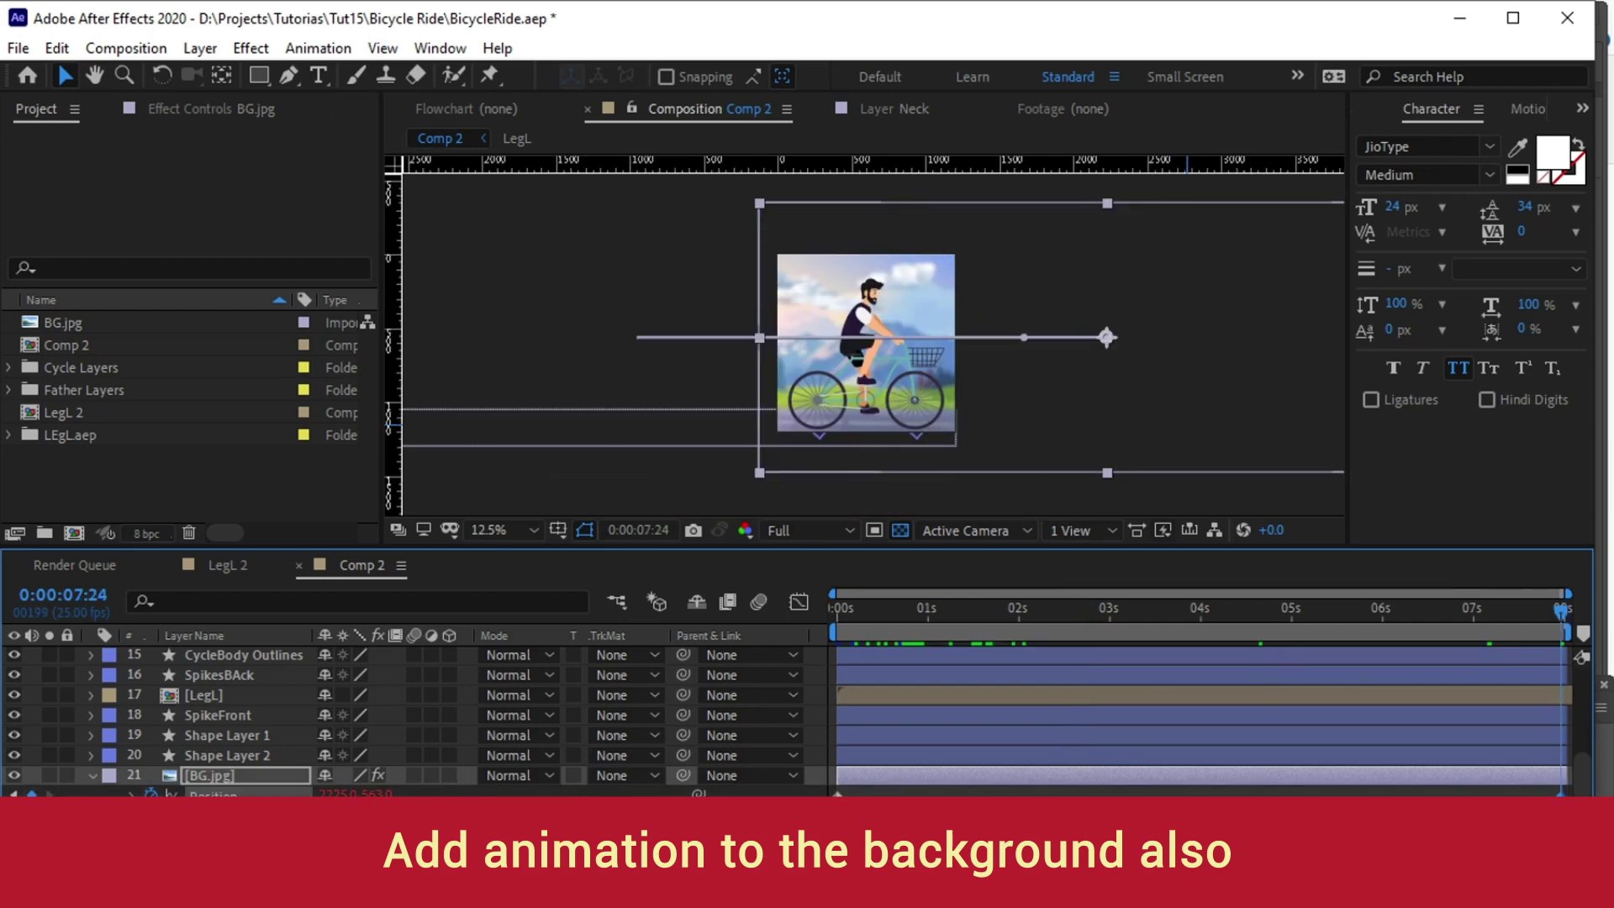
click(150, 795)
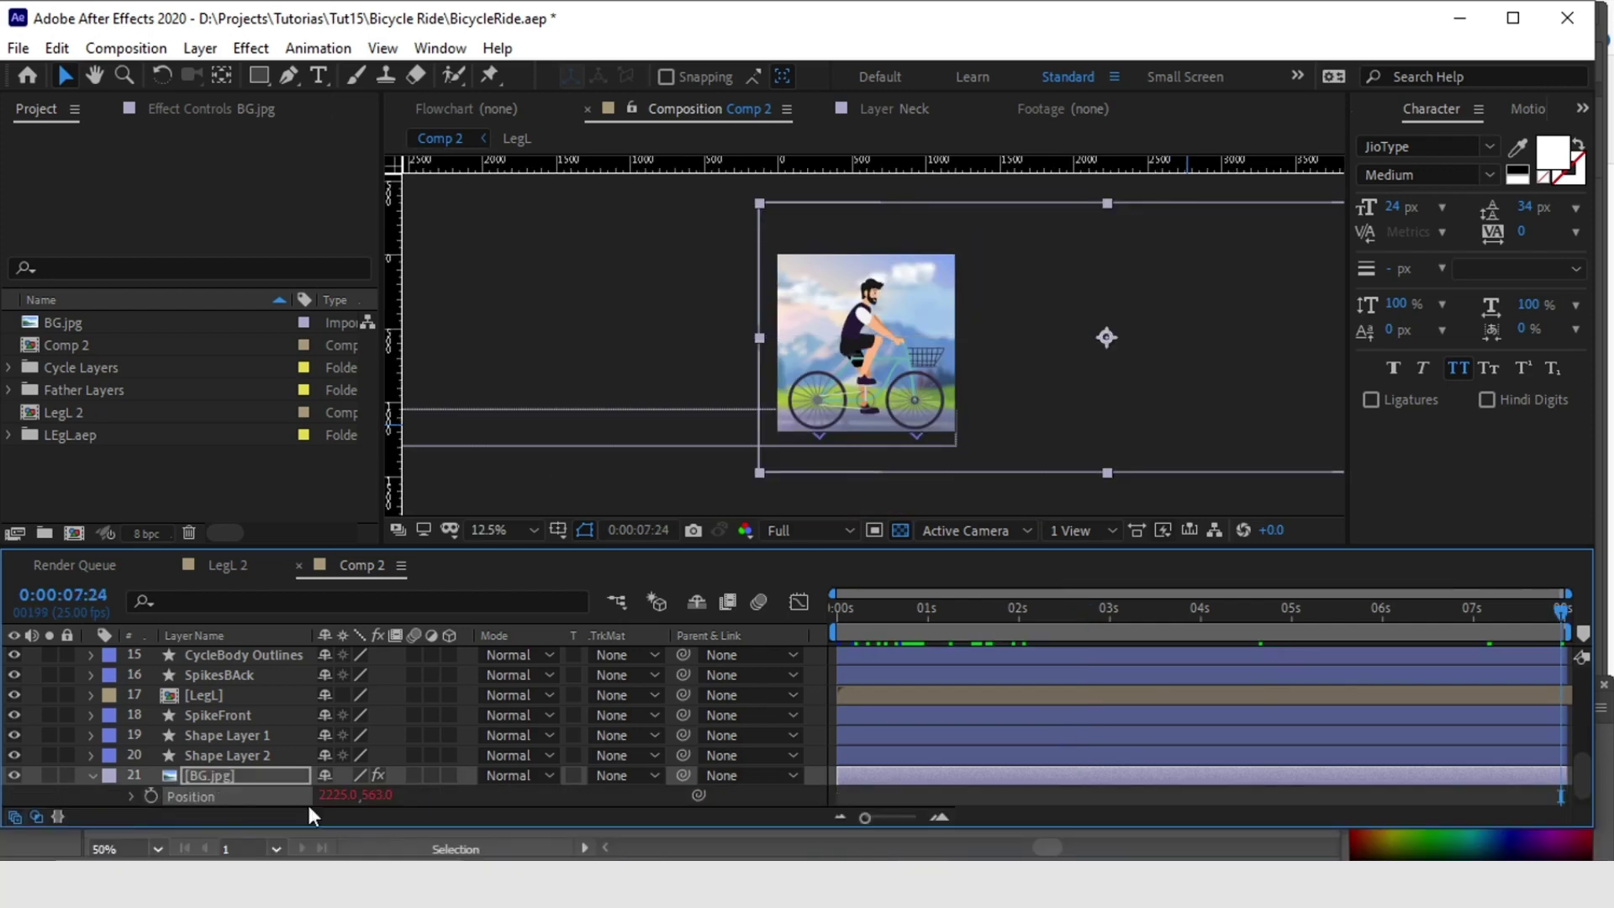
- Keyframe the BG.jpg layer's Position on the first frame and slide it horizontally to X -803 at 0:00:07:24
drag(871, 620, 658, 646)
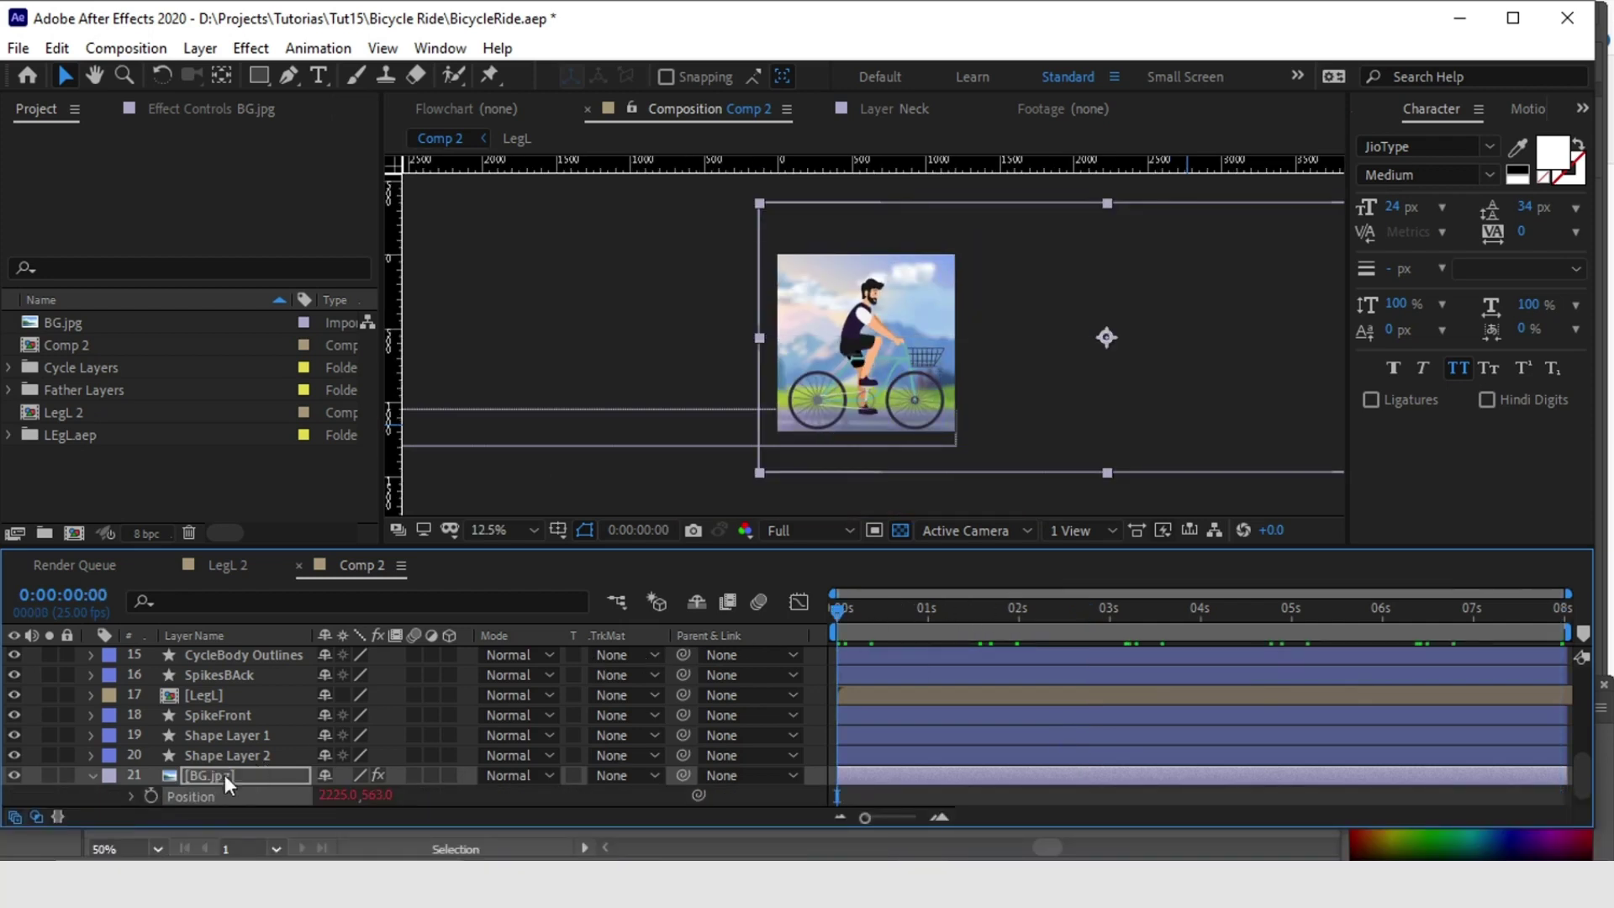
click(149, 795)
key(End)
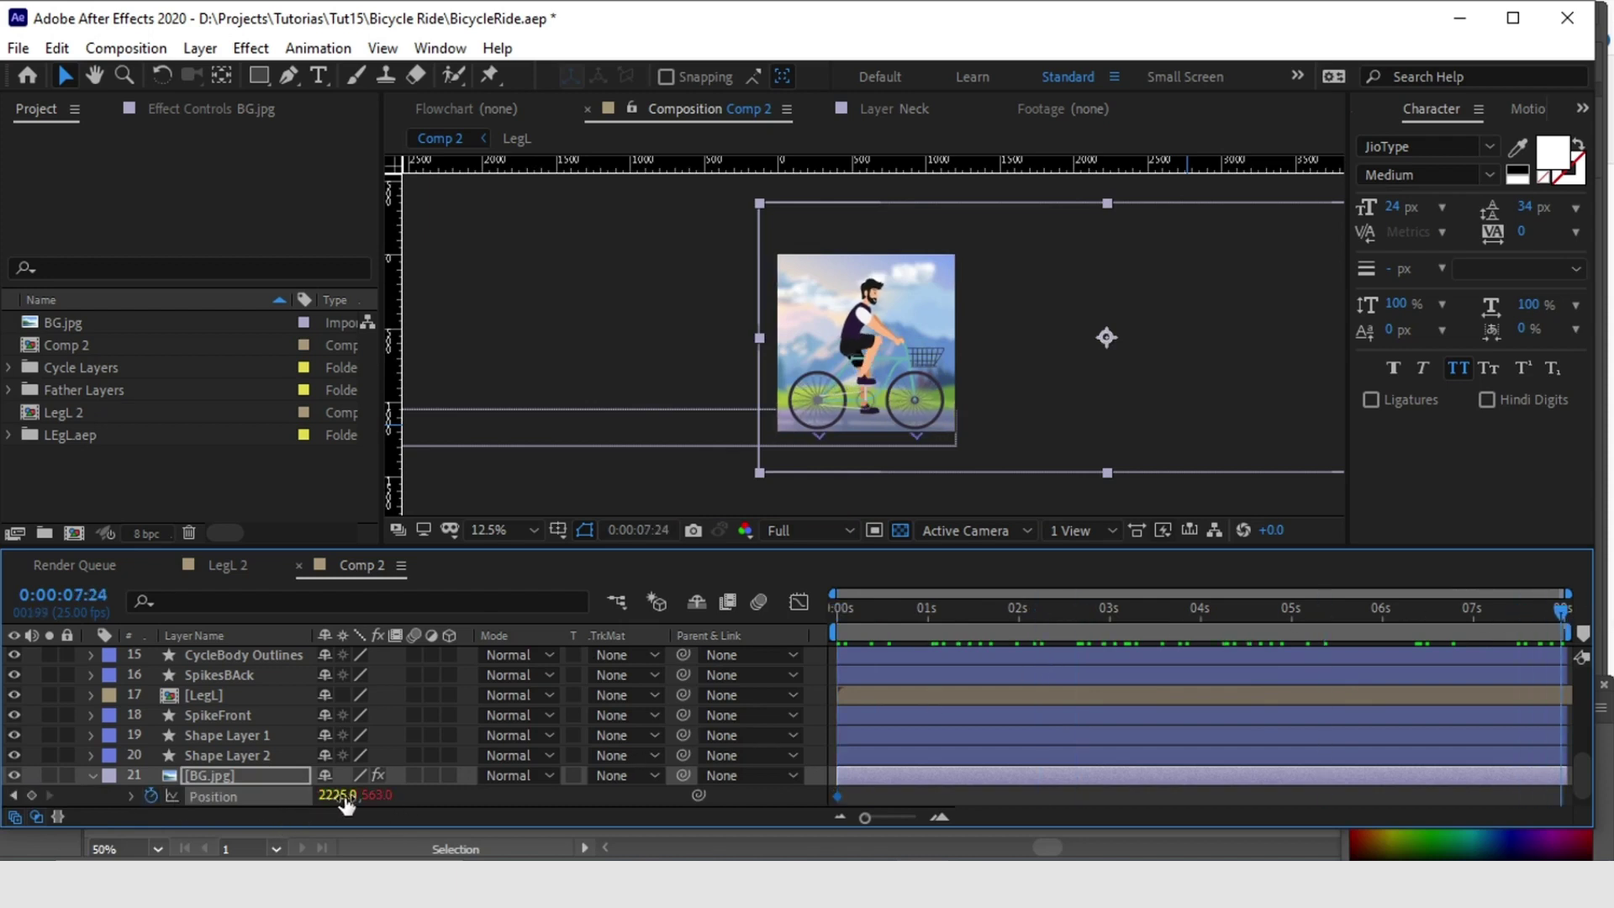
drag(347, 804, 290, 796)
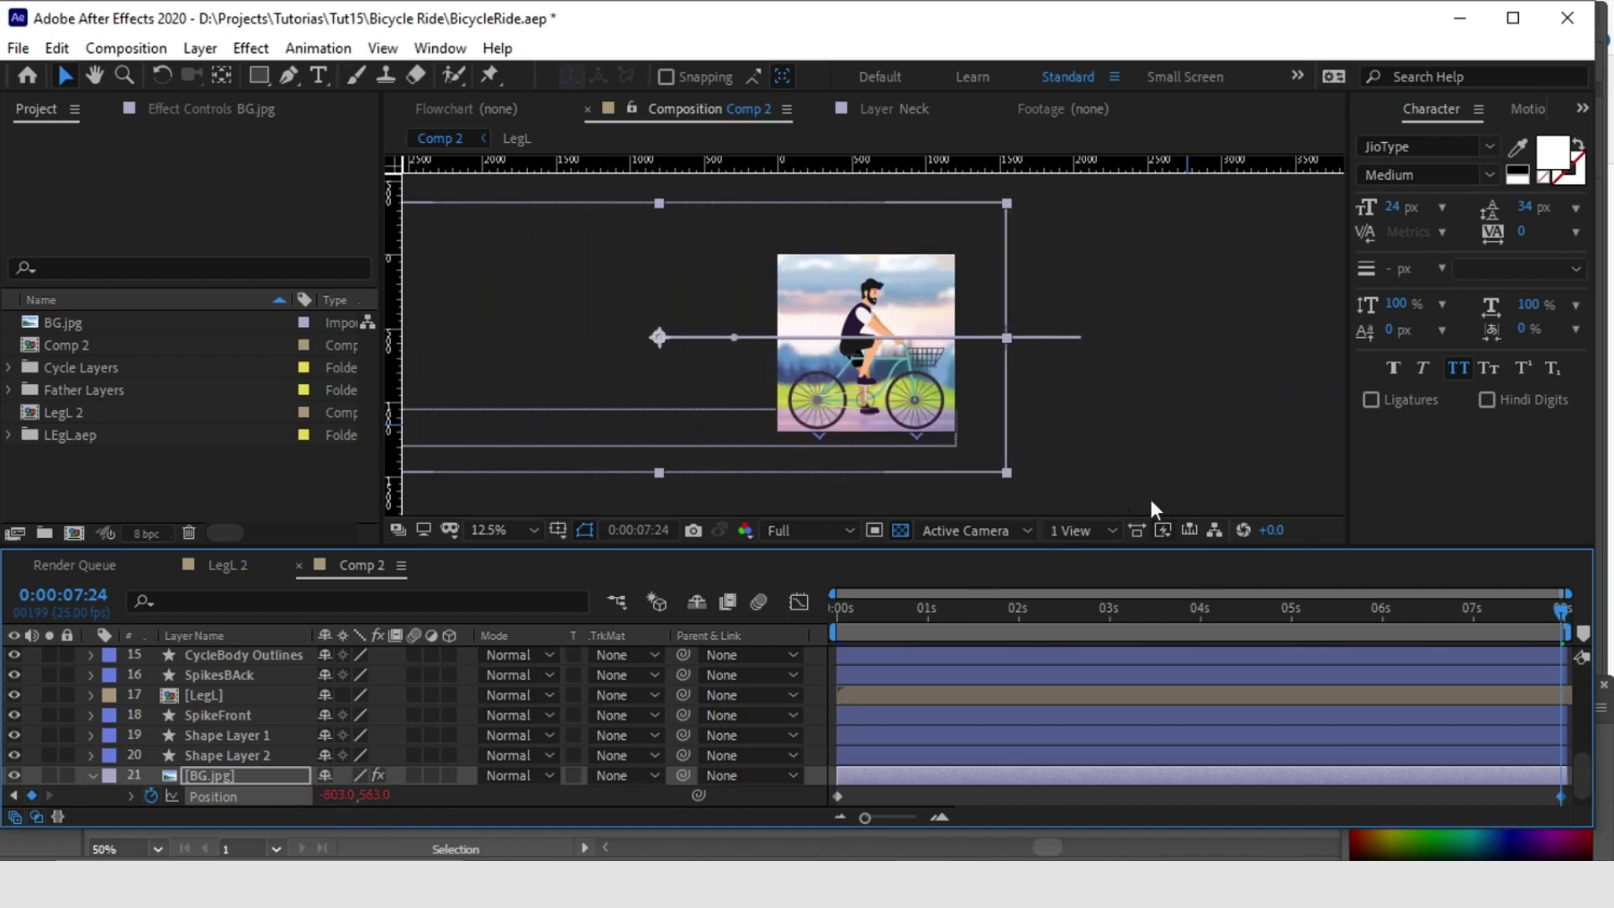
- Preview the whole composition to check the rider moving against the scrolling background
click(1184, 459)
drag(887, 598, 1591, 677)
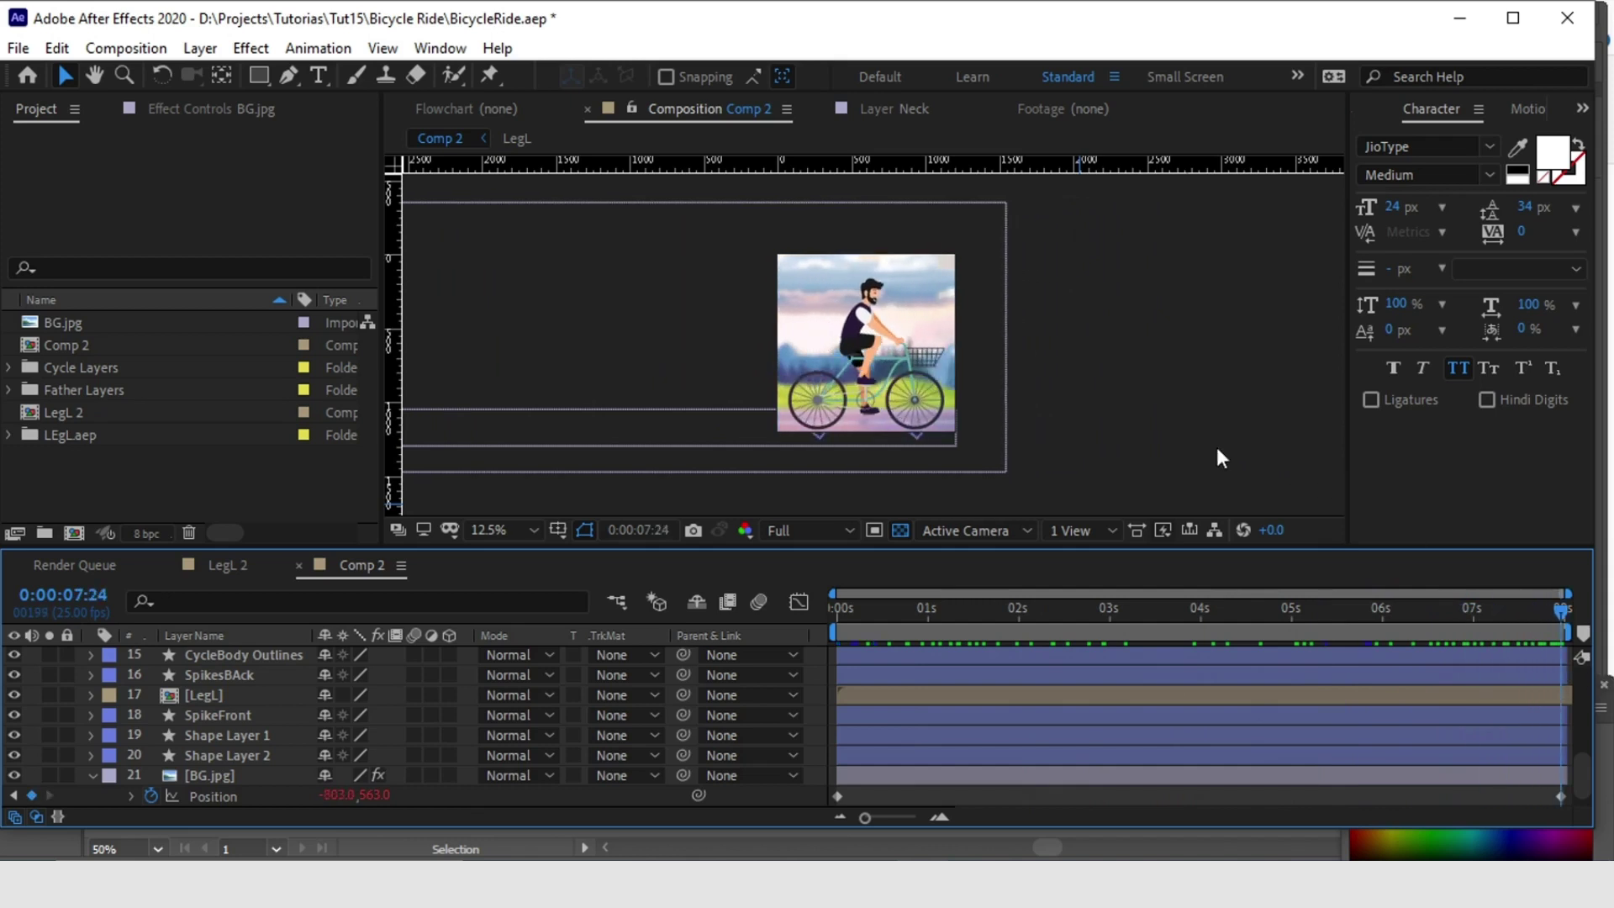
key(.)
drag(856, 611, 1565, 622)
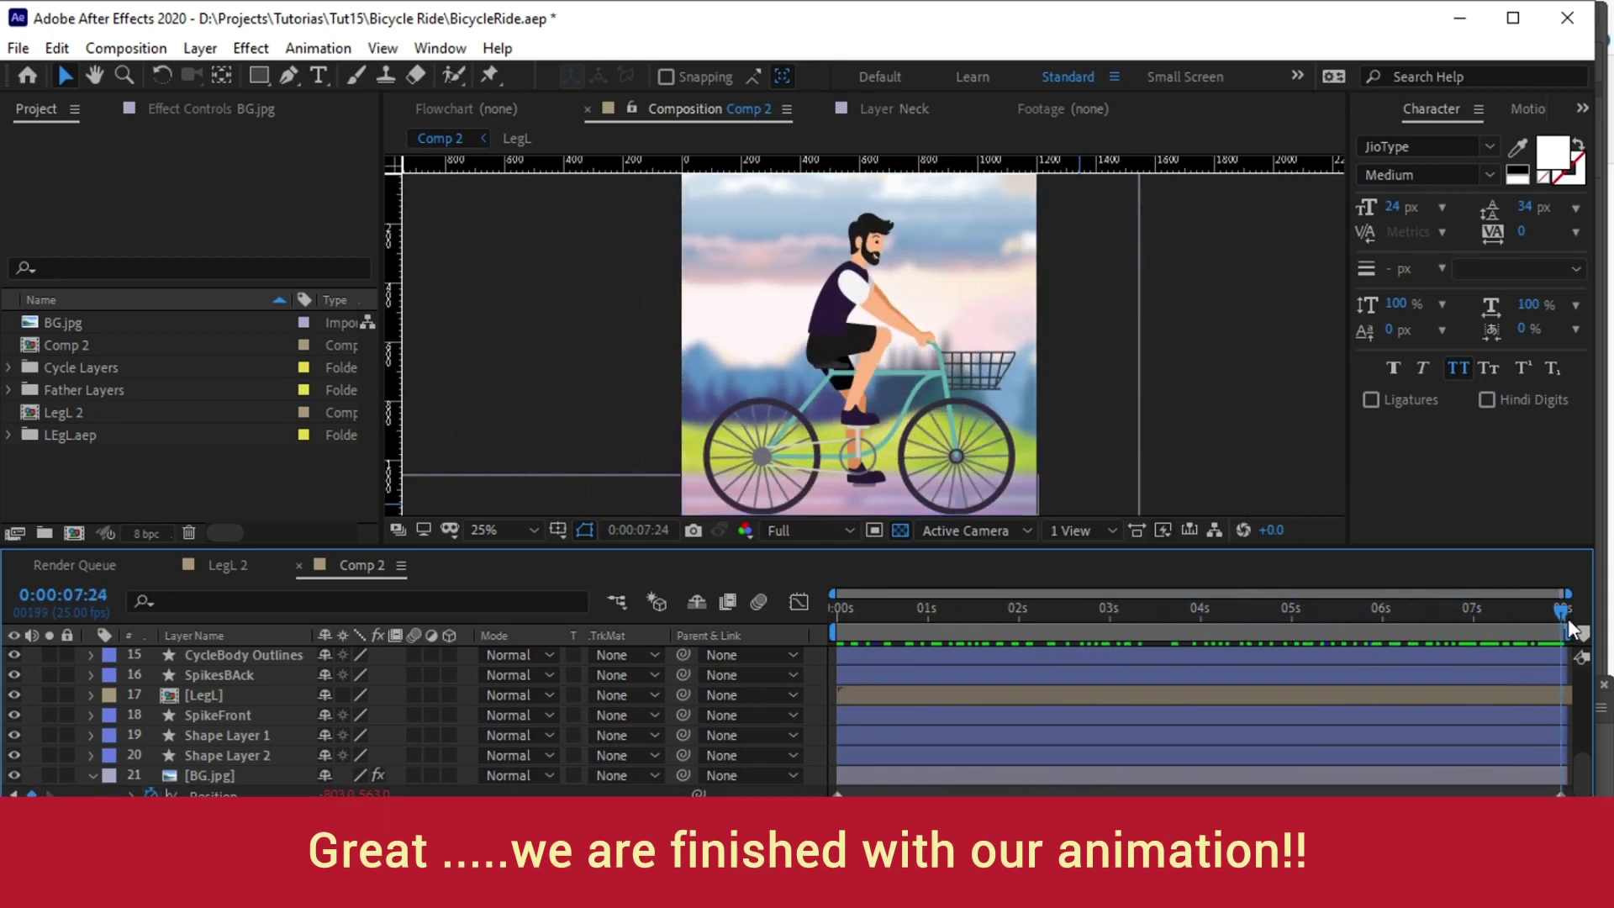